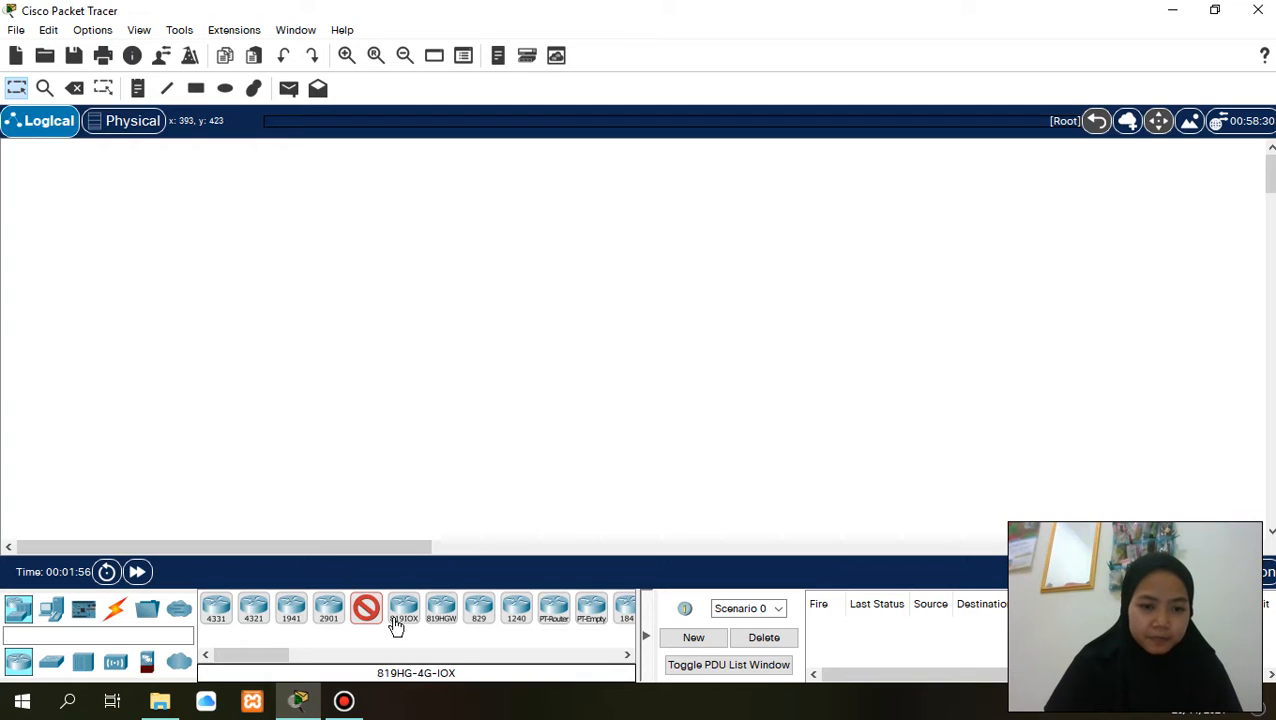
- Place three 2911 routers in a spaced-out row along the upper part of the workspace
click(338, 611)
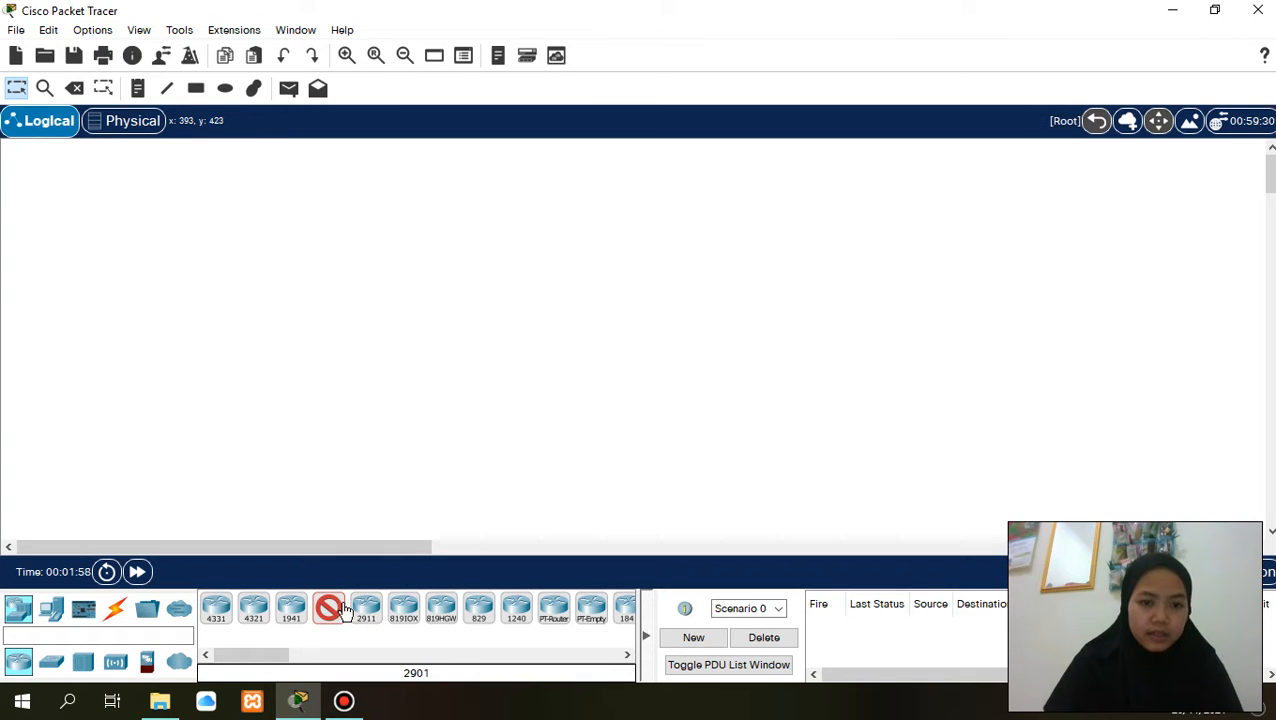
click(365, 610)
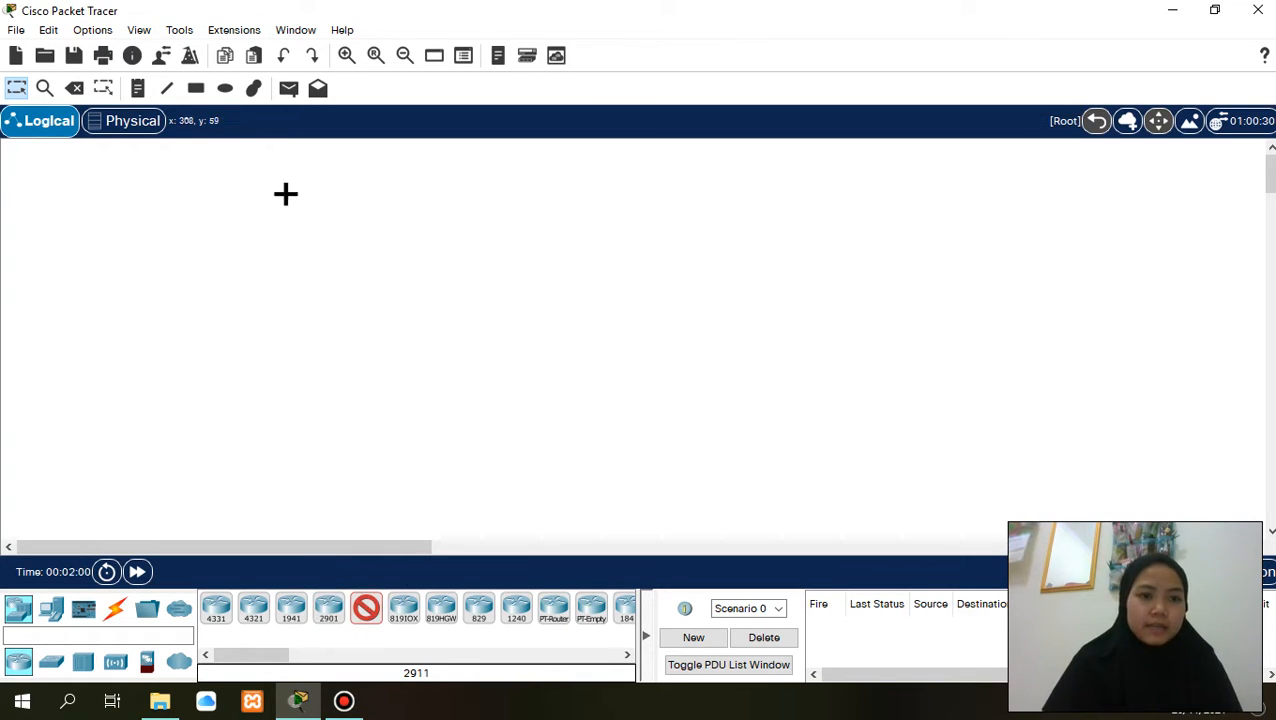
click(252, 196)
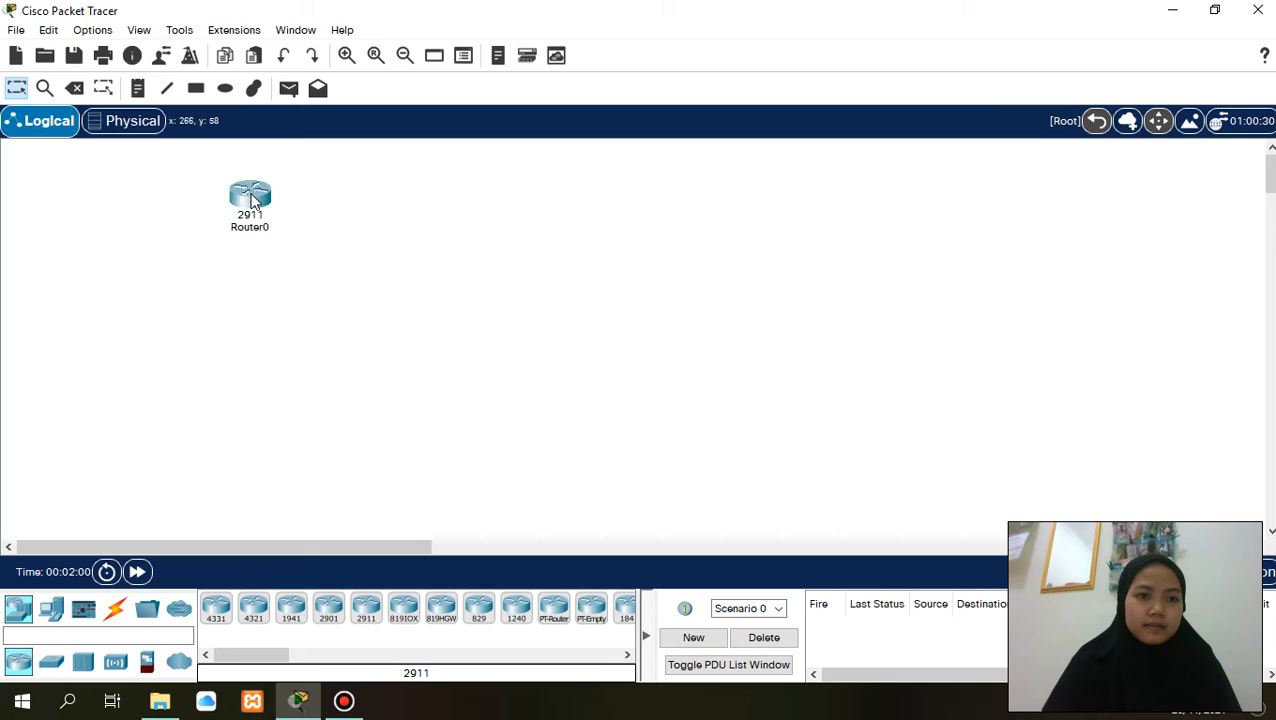
click(366, 610)
click(612, 216)
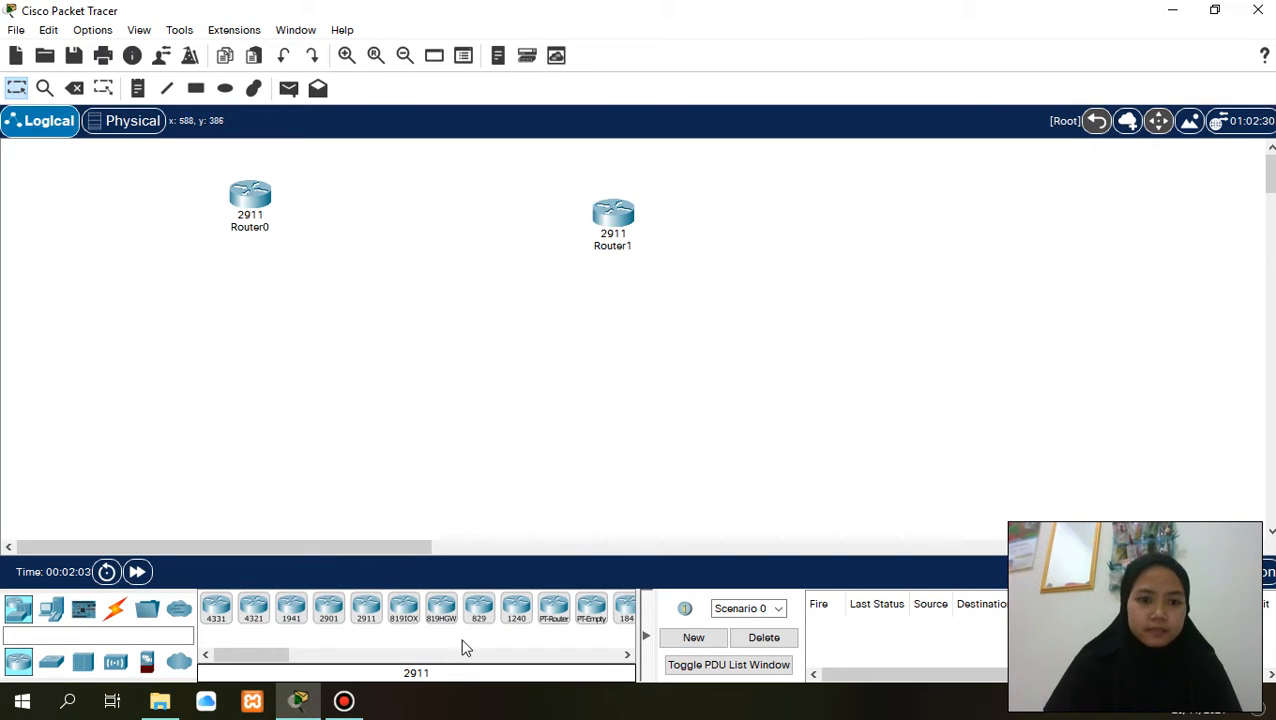
click(372, 616)
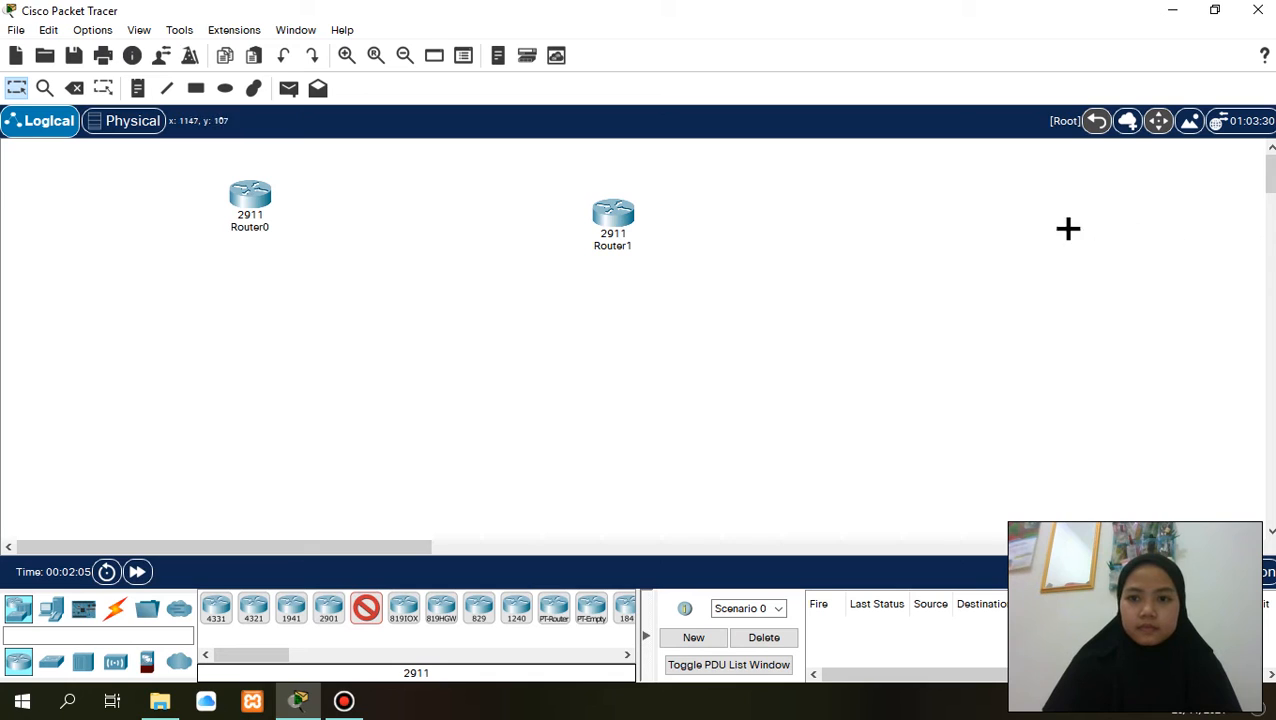
click(1062, 222)
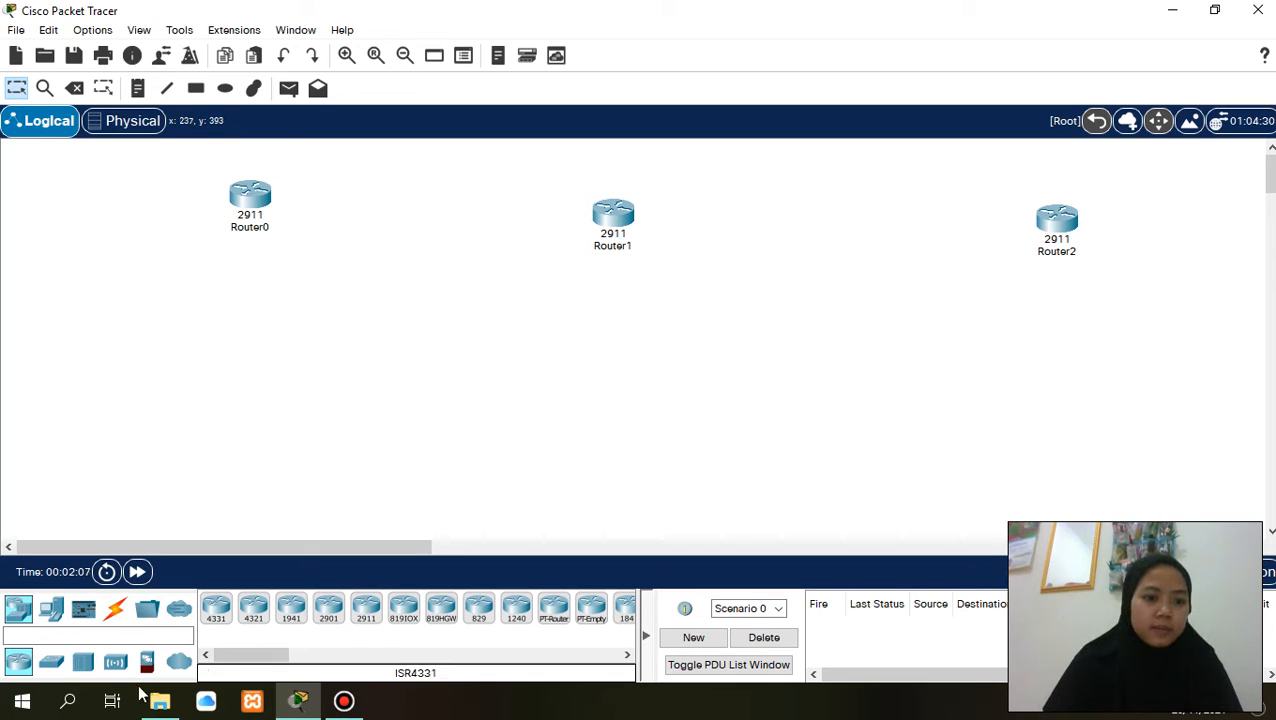
- Place three generic PT-Switch switches, one below each of the three routers
click(57, 668)
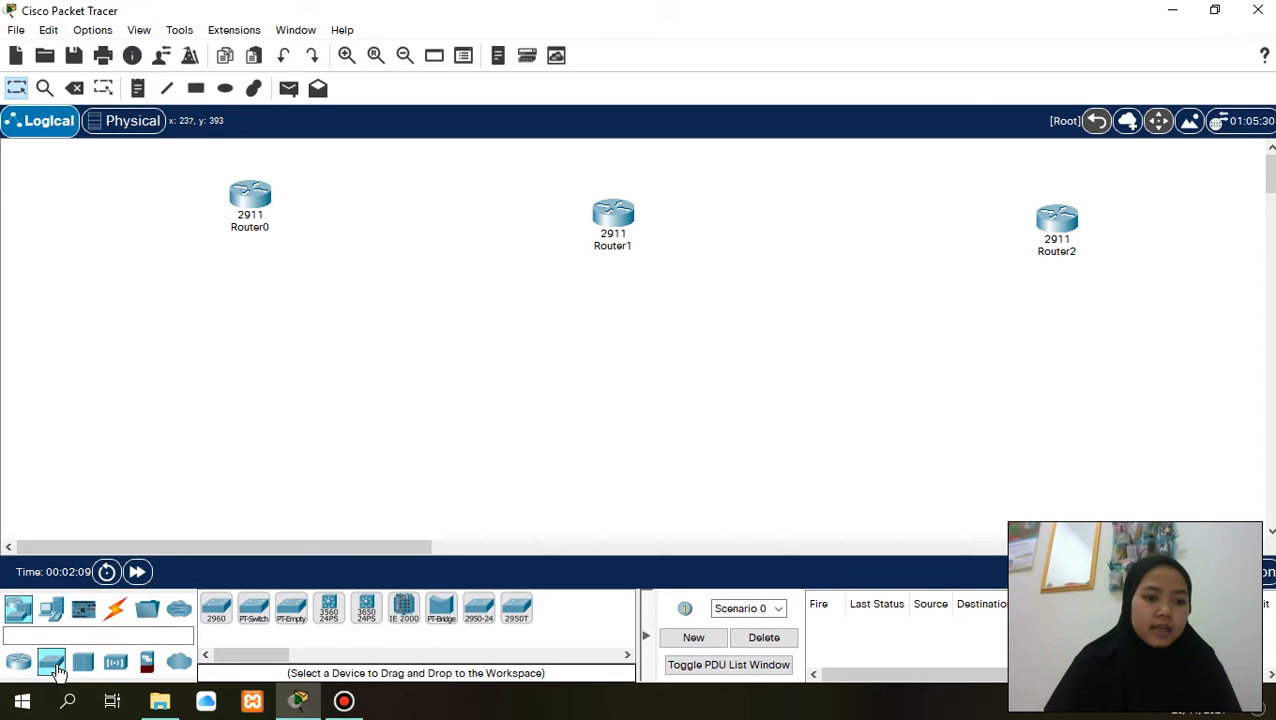
click(253, 607)
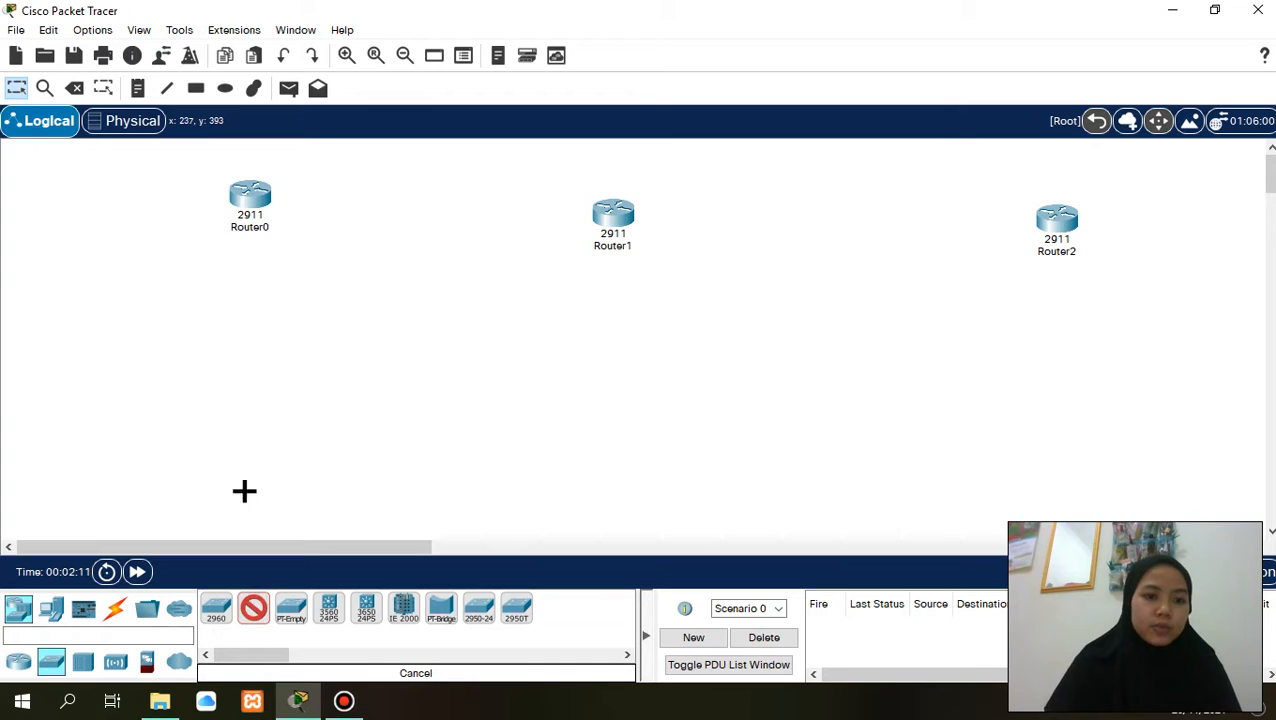
click(236, 297)
click(255, 612)
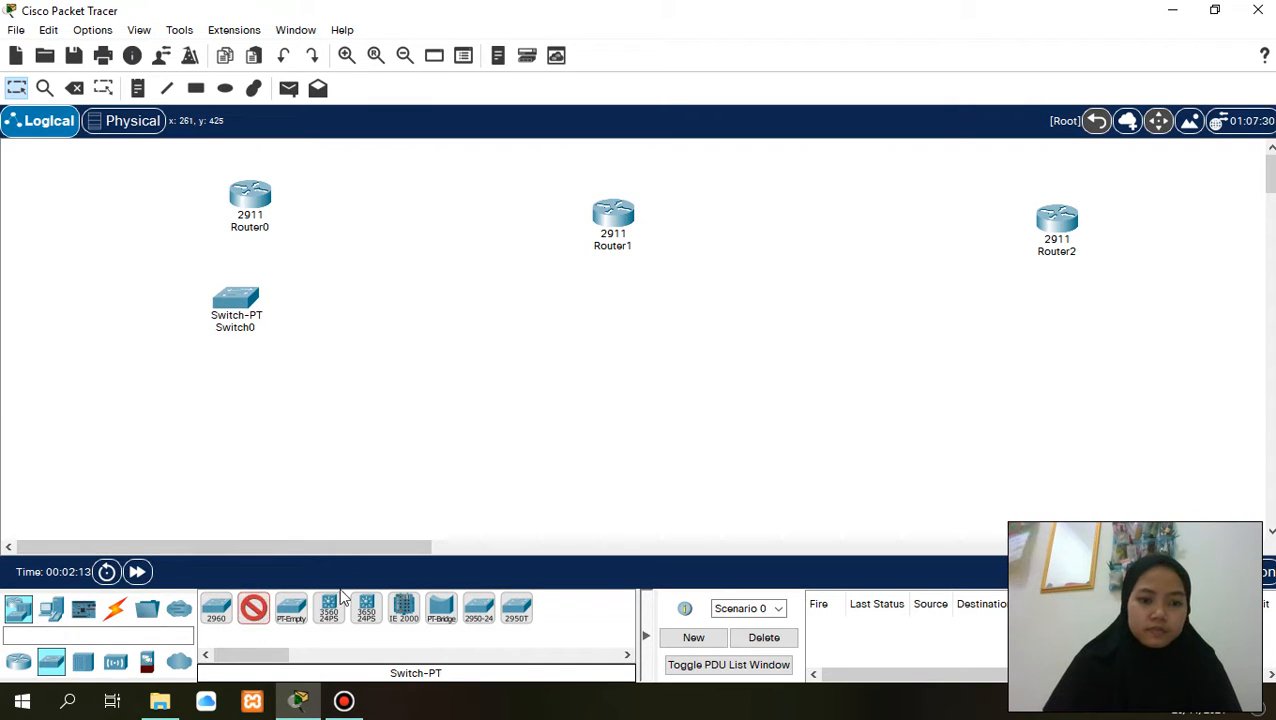
click(598, 300)
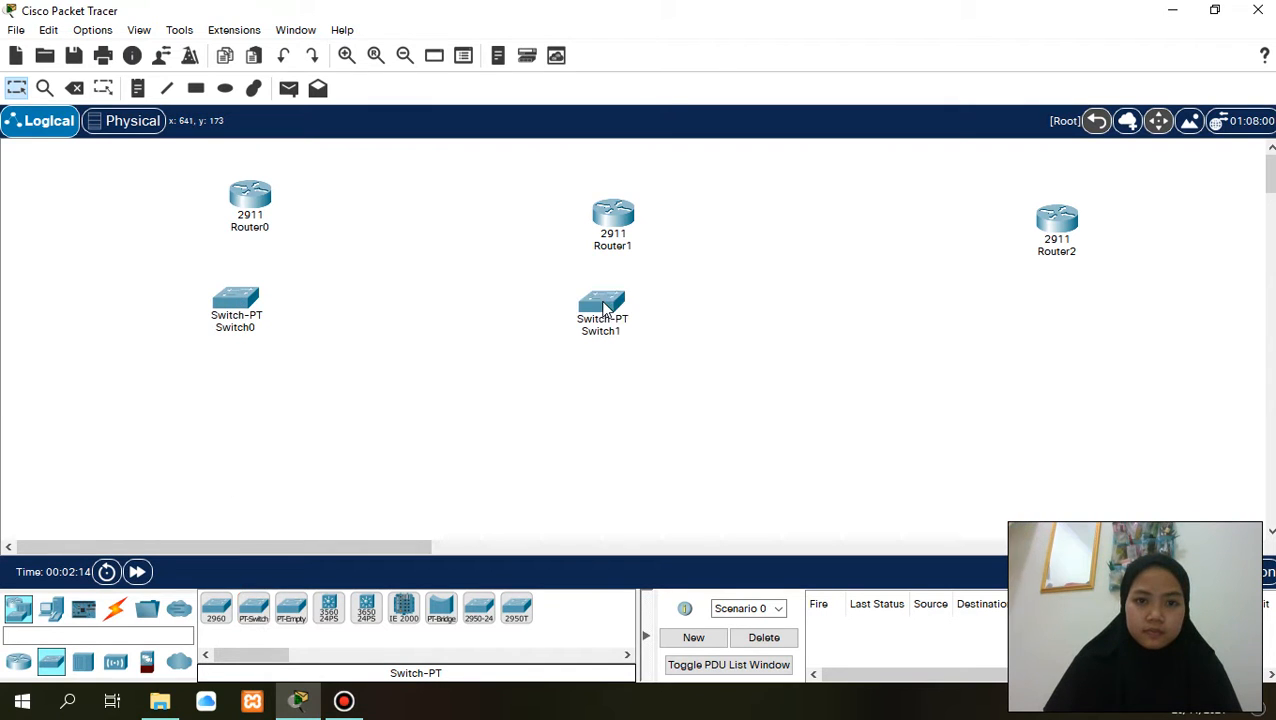
click(253, 609)
click(1060, 313)
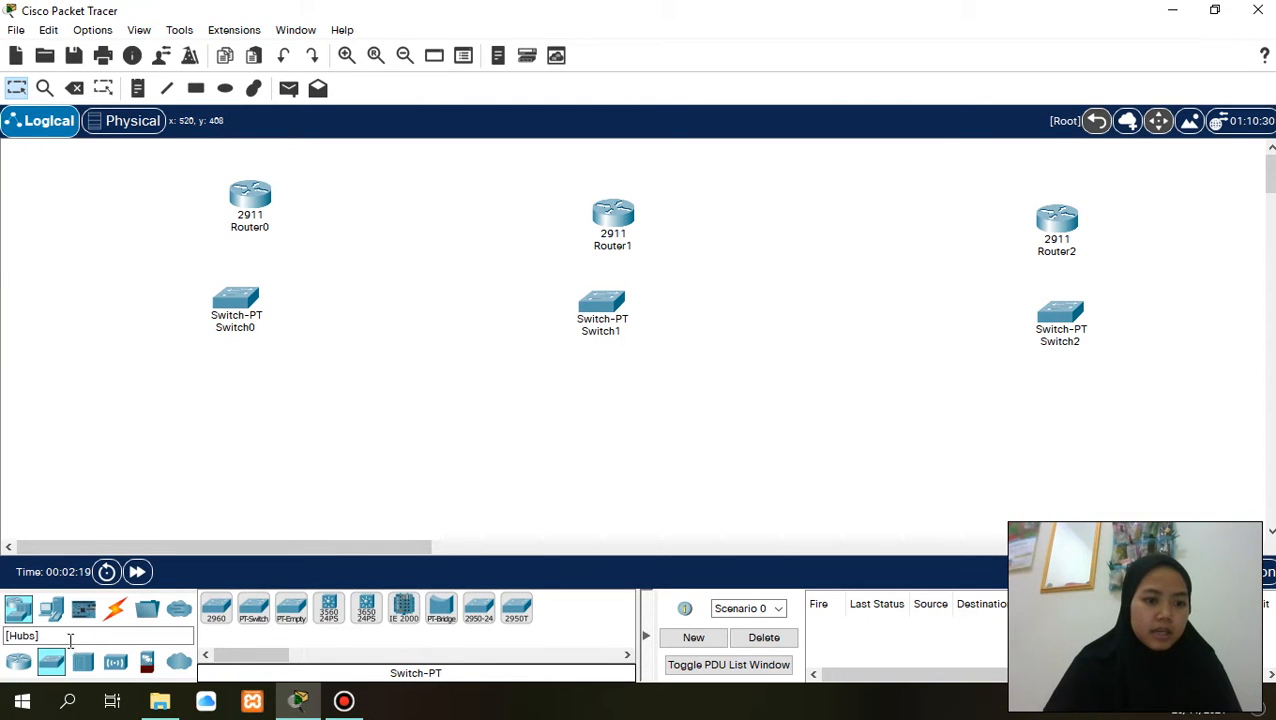
- Place two PCs side by side below Switch0
click(51, 609)
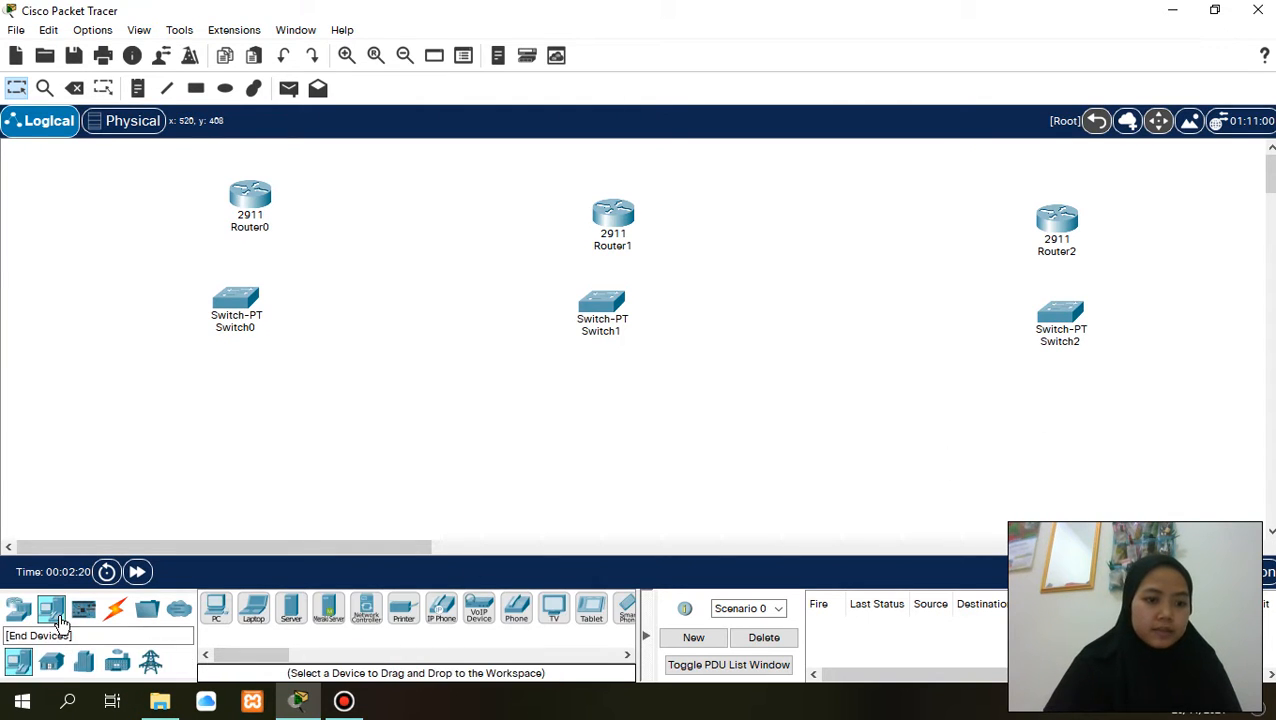
click(216, 607)
click(140, 414)
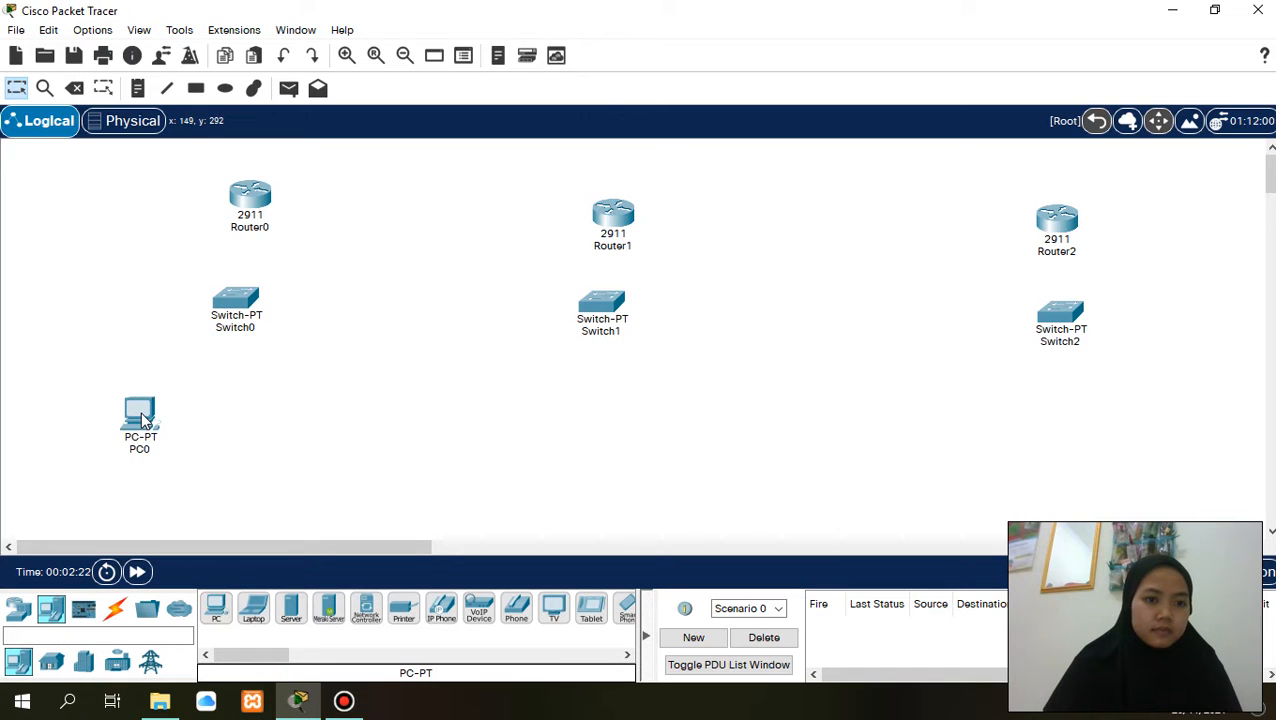
click(226, 611)
click(253, 405)
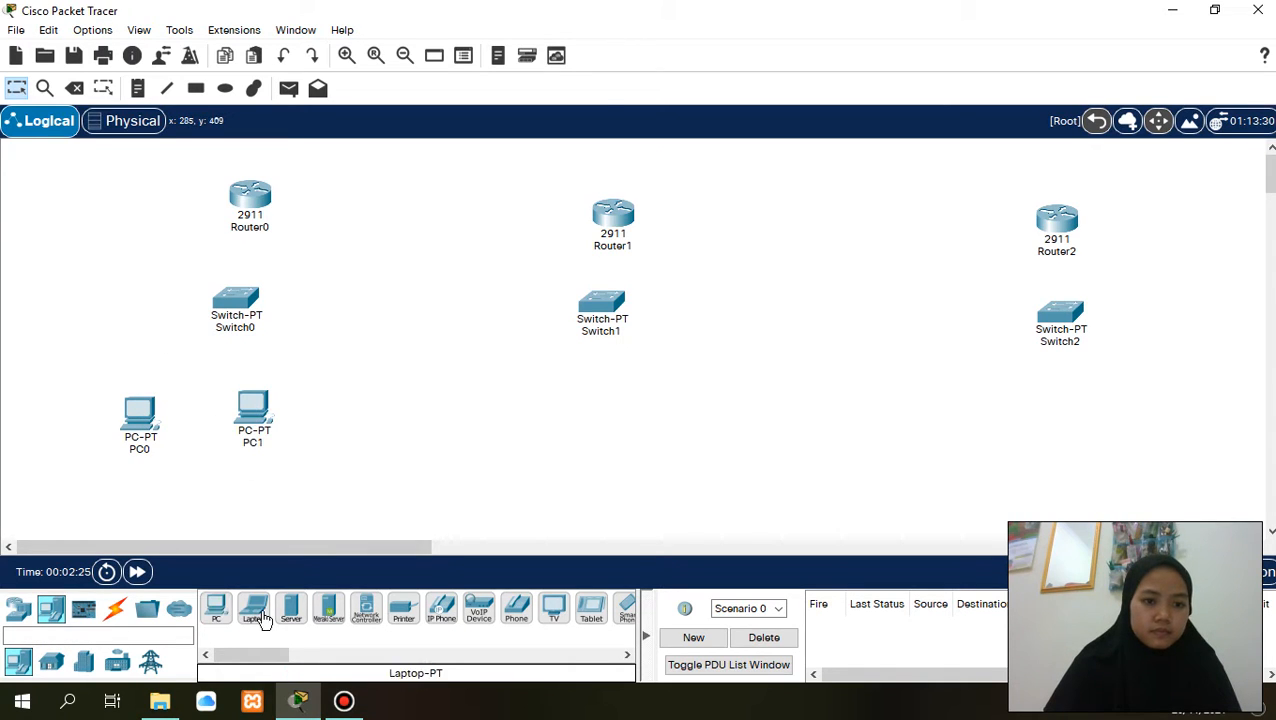
- Place two PCs side by side below Switch1
click(216, 608)
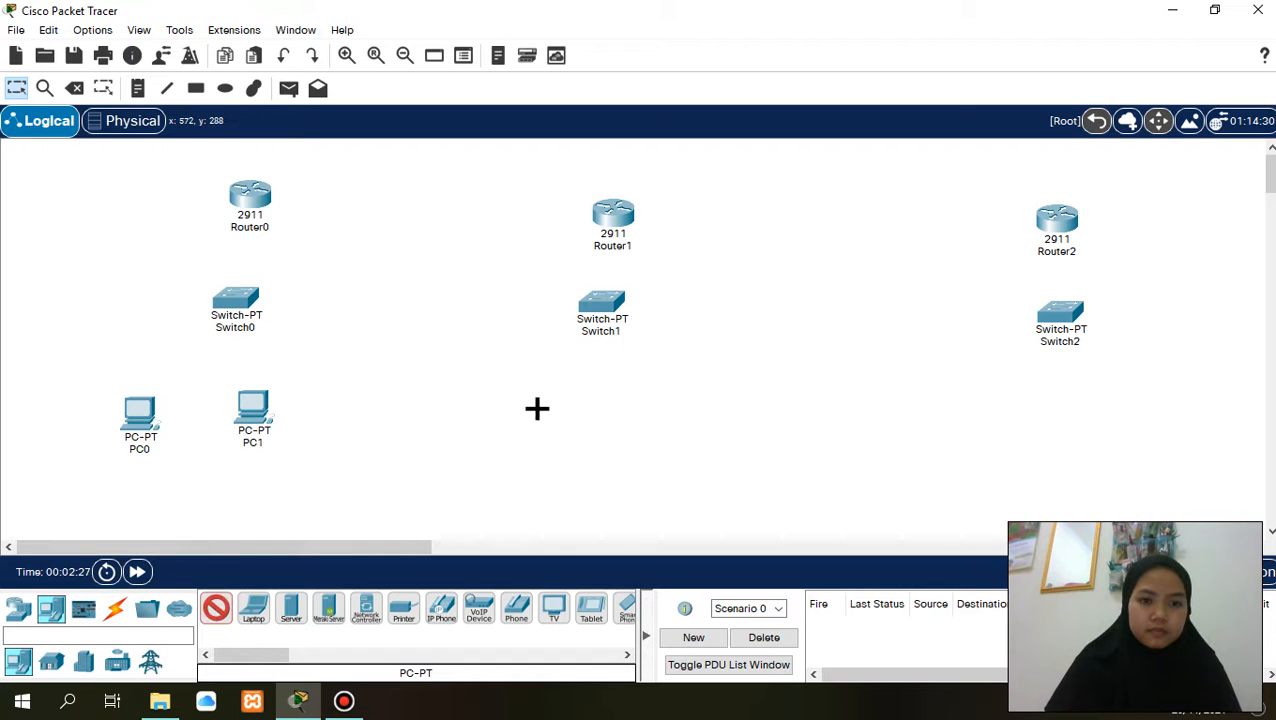
click(537, 408)
click(218, 610)
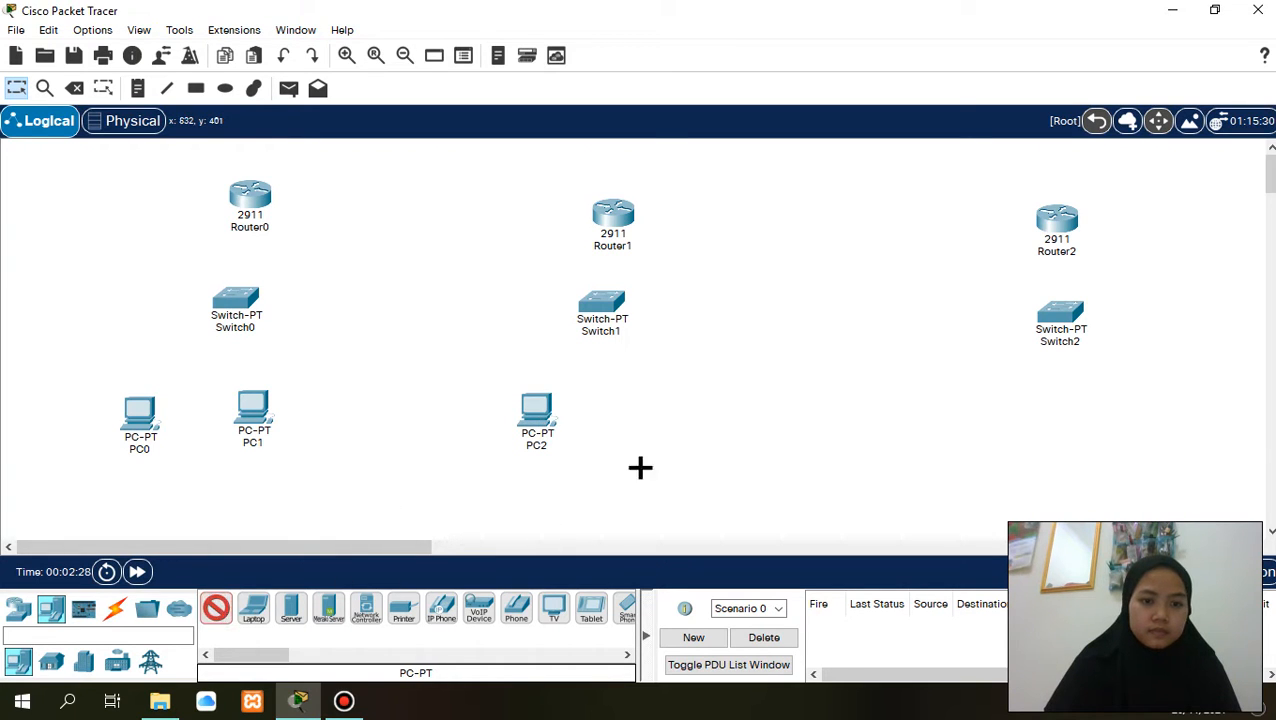
click(623, 417)
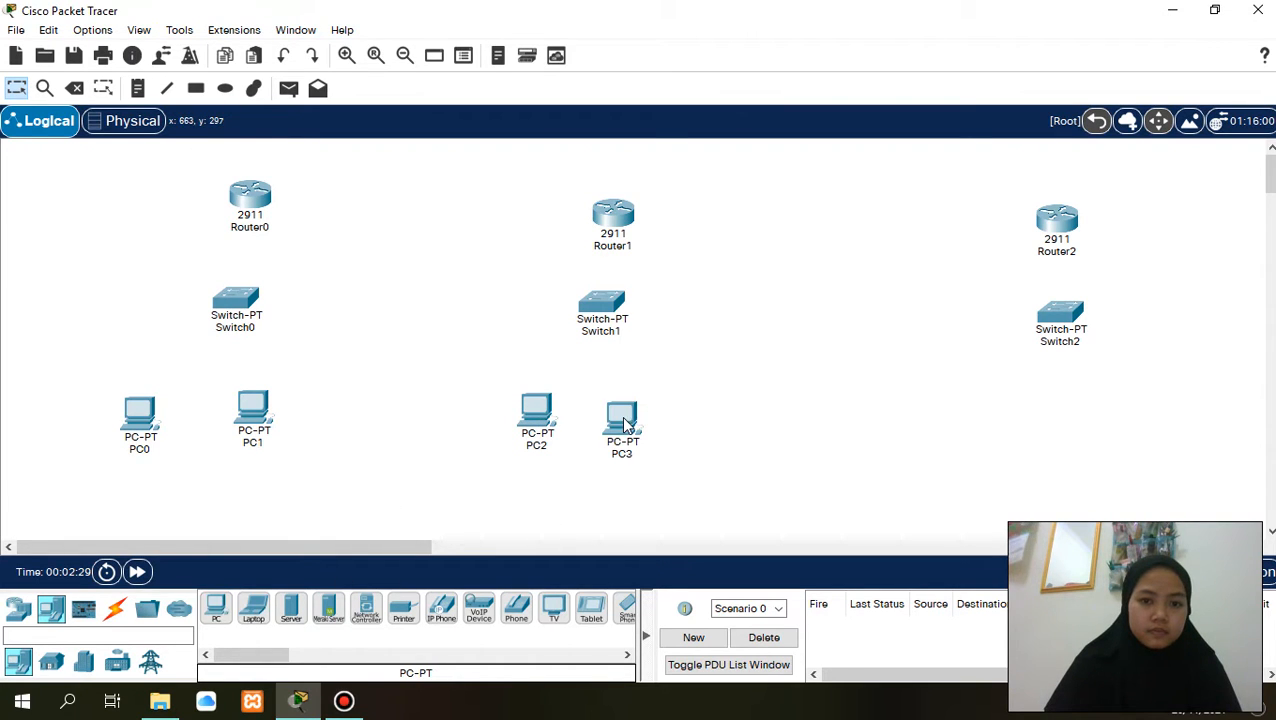
- Place two PCs side by side below Switch2
click(216, 608)
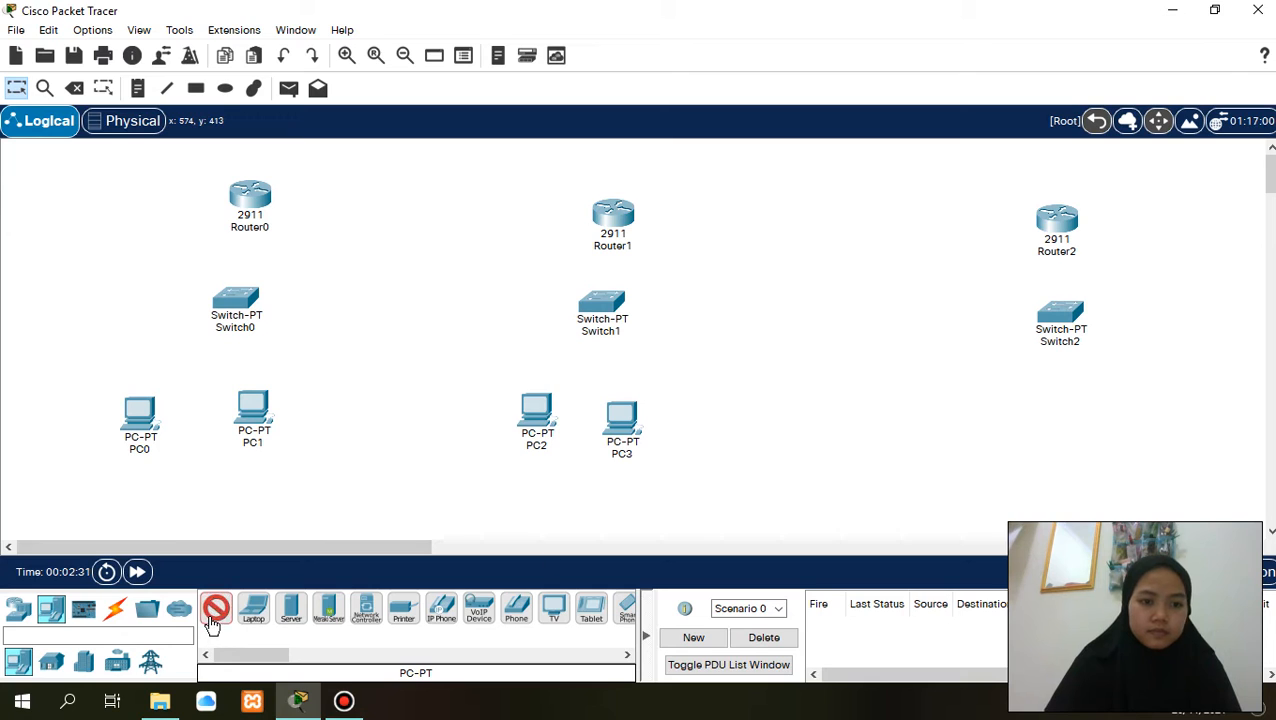
click(998, 400)
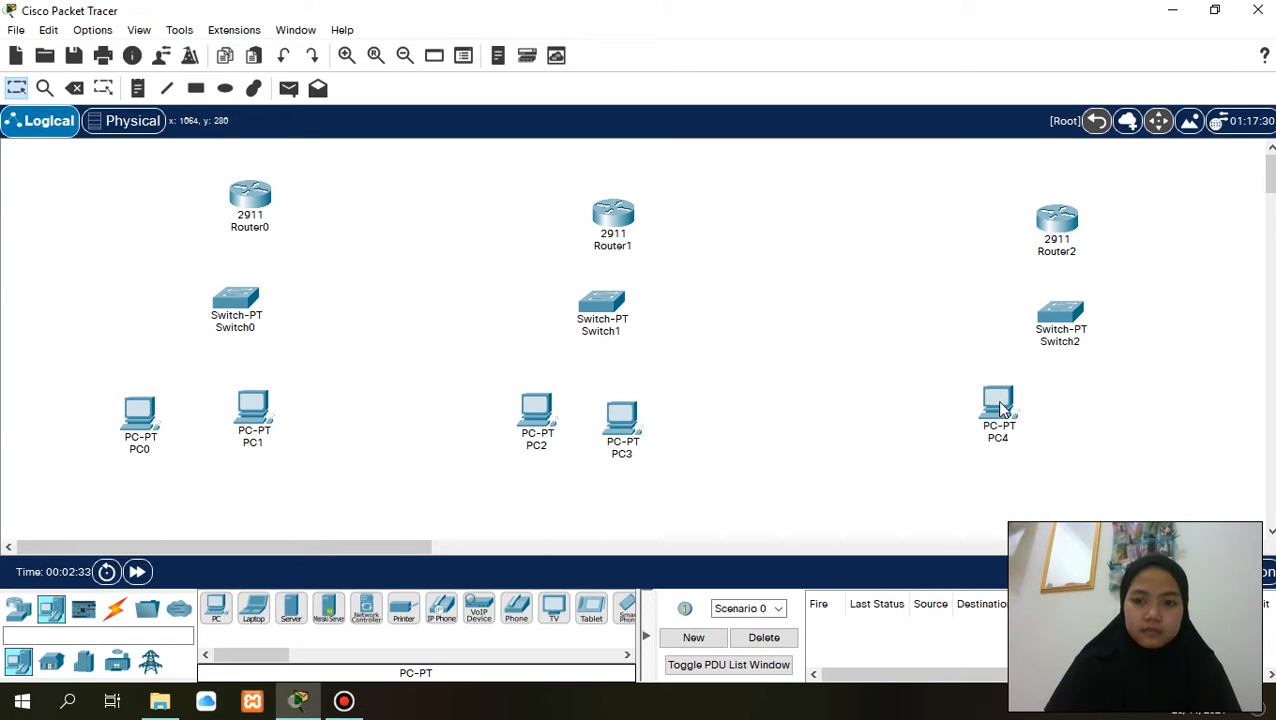
click(216, 608)
click(1128, 402)
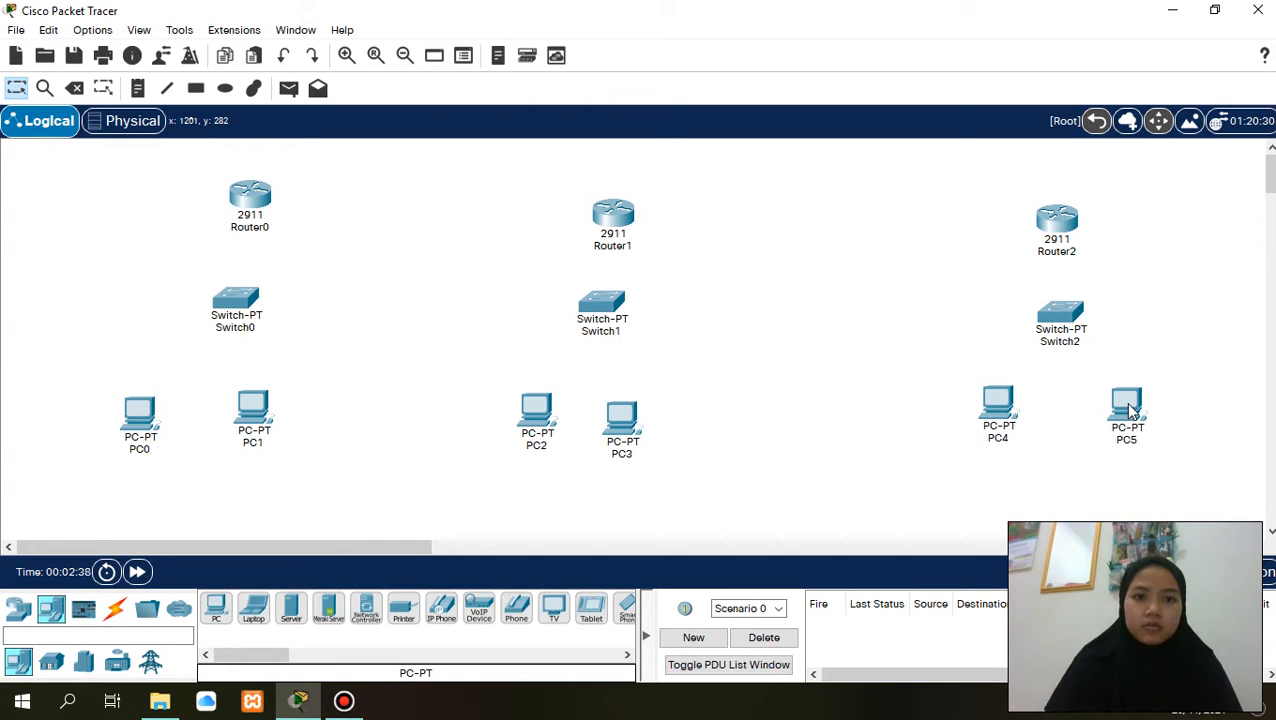
- Connect Router0 to Switch0 using the automatically chosen connection type
click(115, 609)
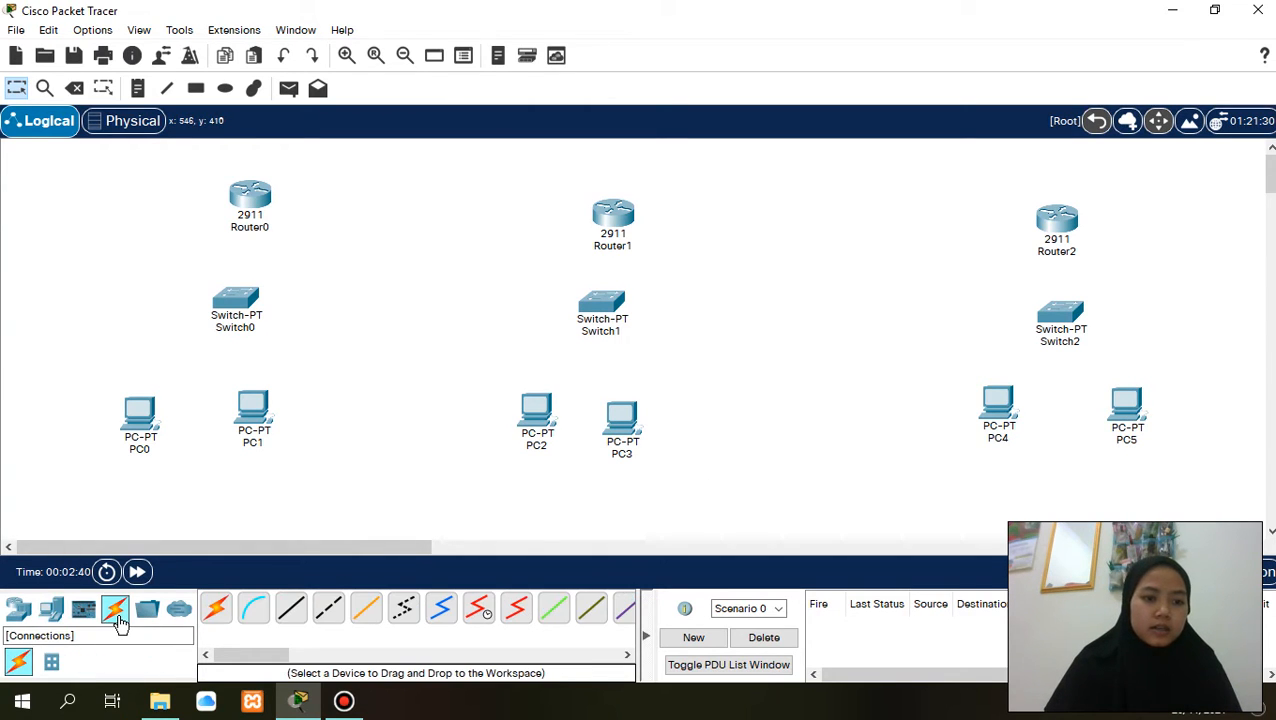
click(216, 608)
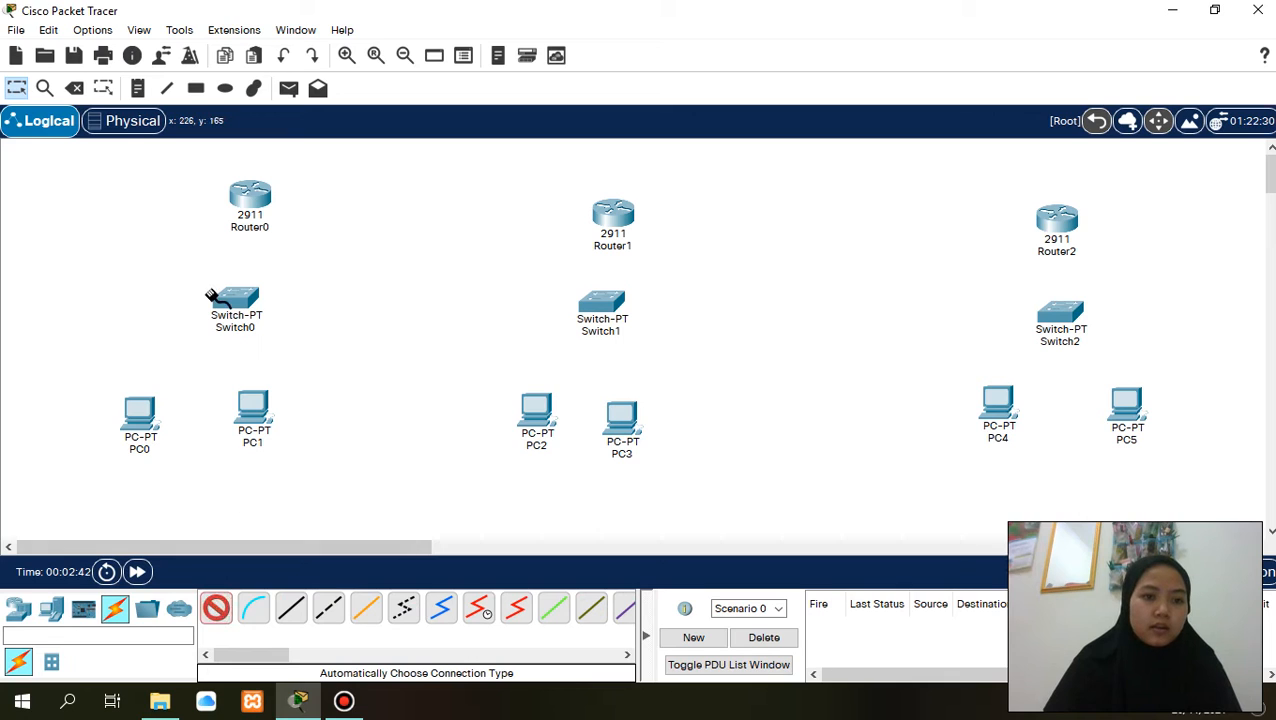
click(250, 195)
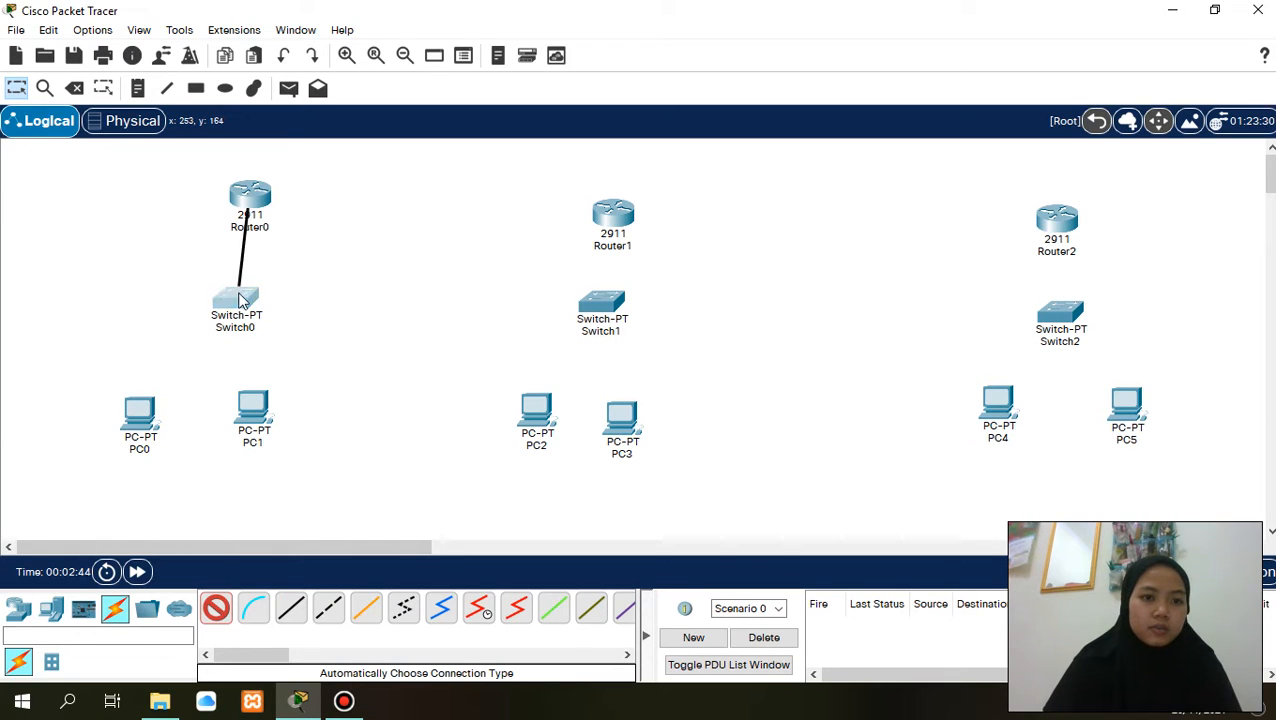
click(236, 298)
- Connect Switch0 to PC0 and to PC1 with automatically chosen cables
click(216, 608)
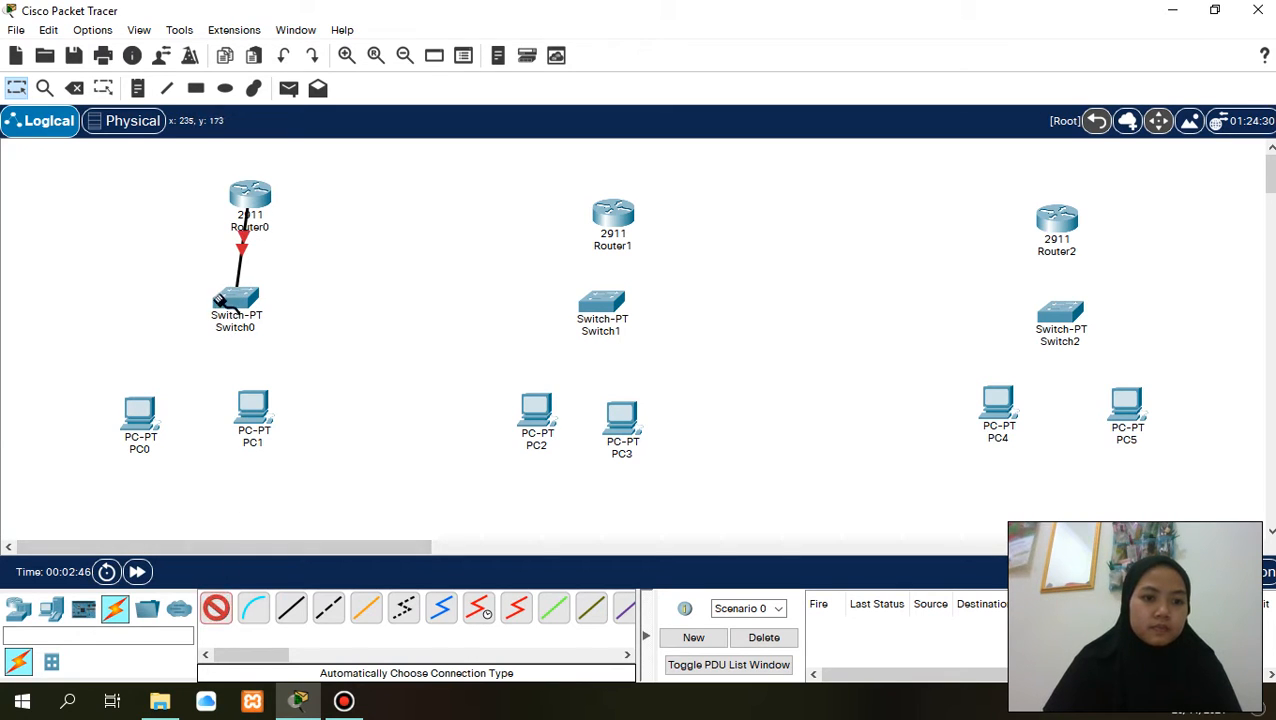
click(220, 299)
click(139, 416)
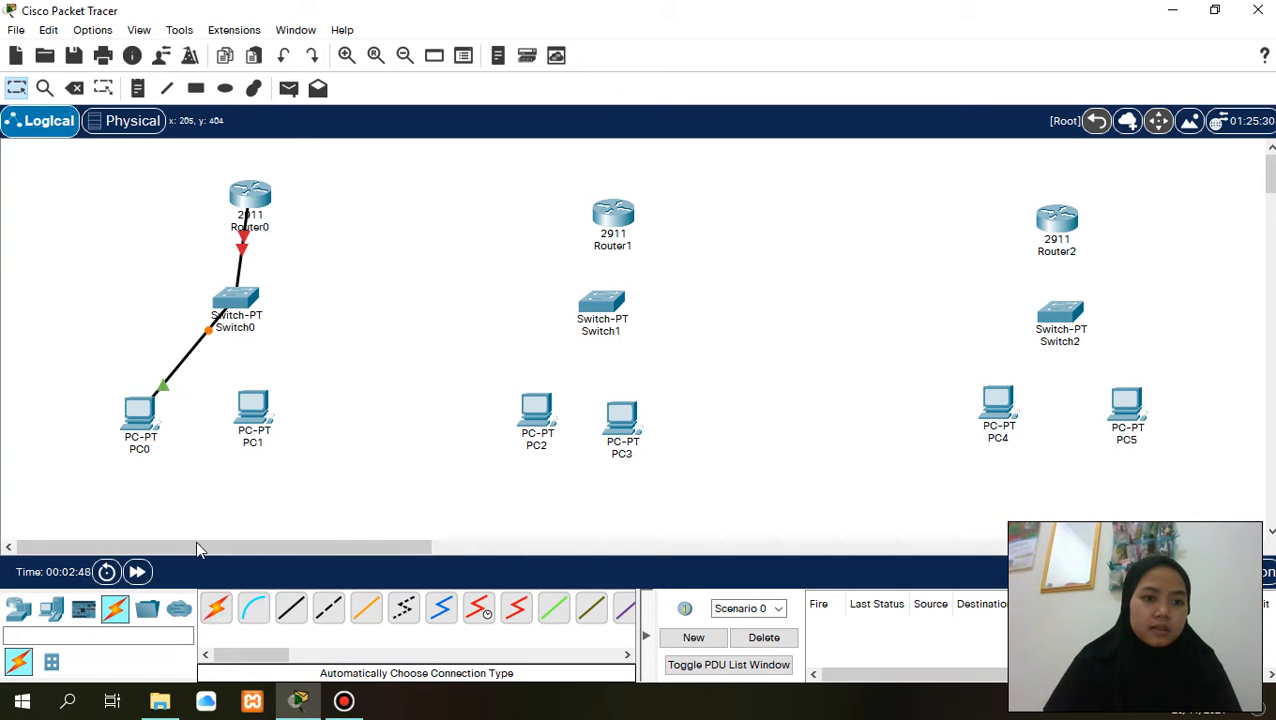
click(216, 608)
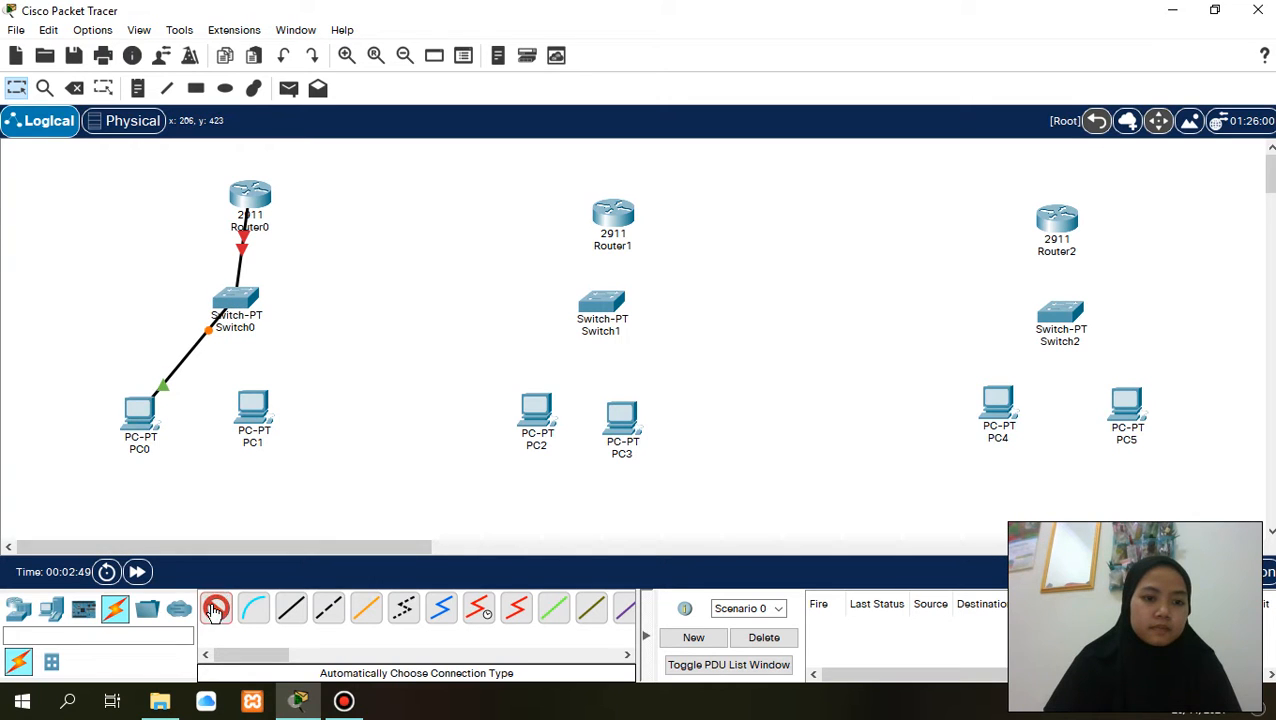
click(237, 298)
click(252, 402)
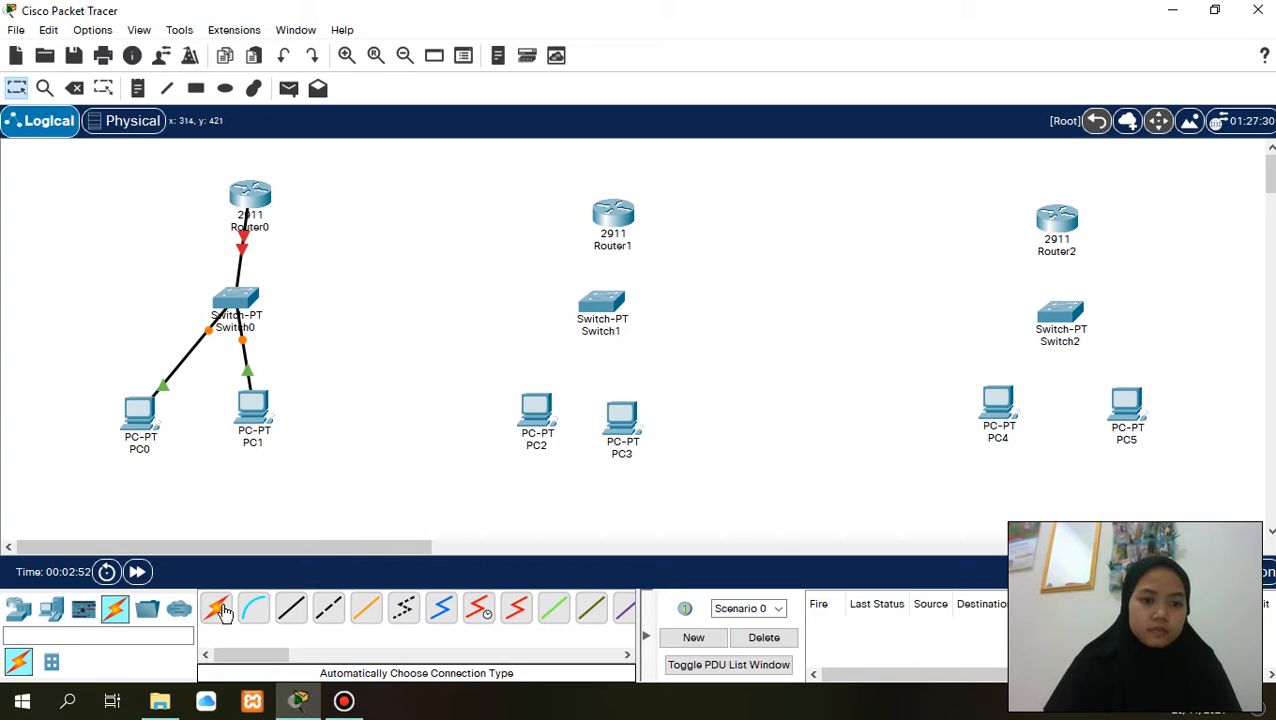
- Connect Router1 to Switch1 with an automatically chosen cable
click(217, 608)
click(612, 212)
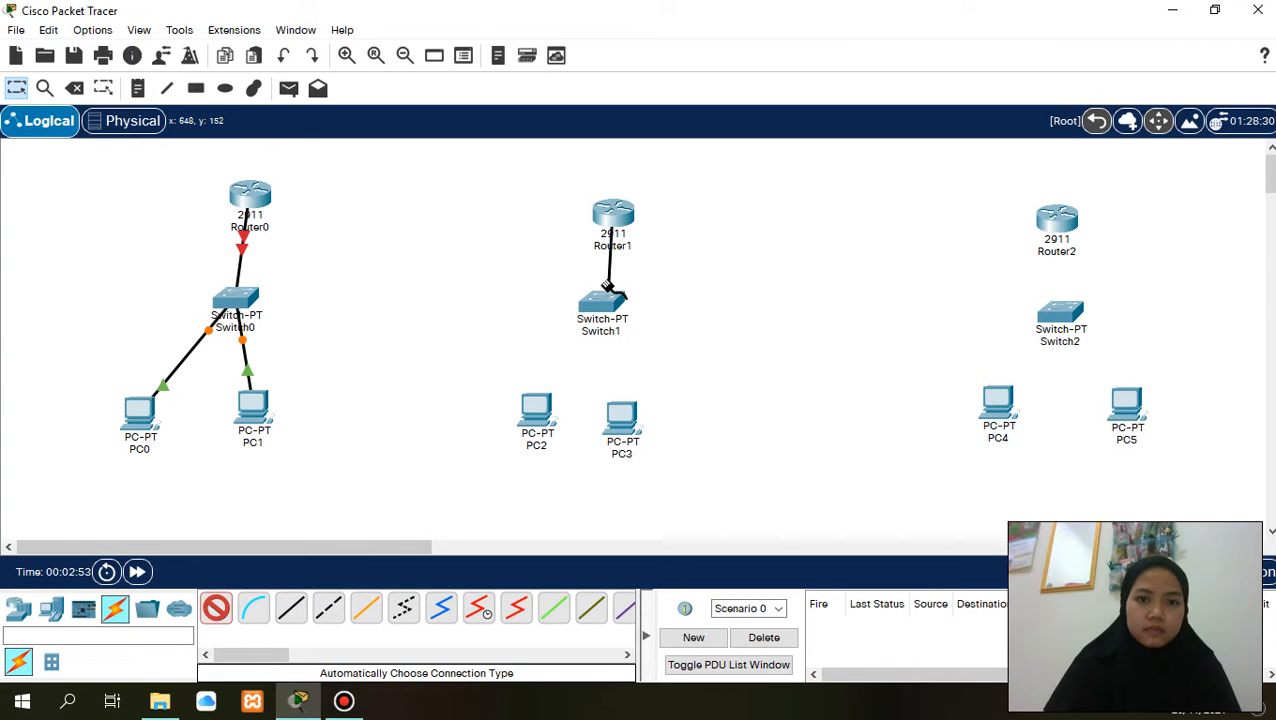
click(607, 298)
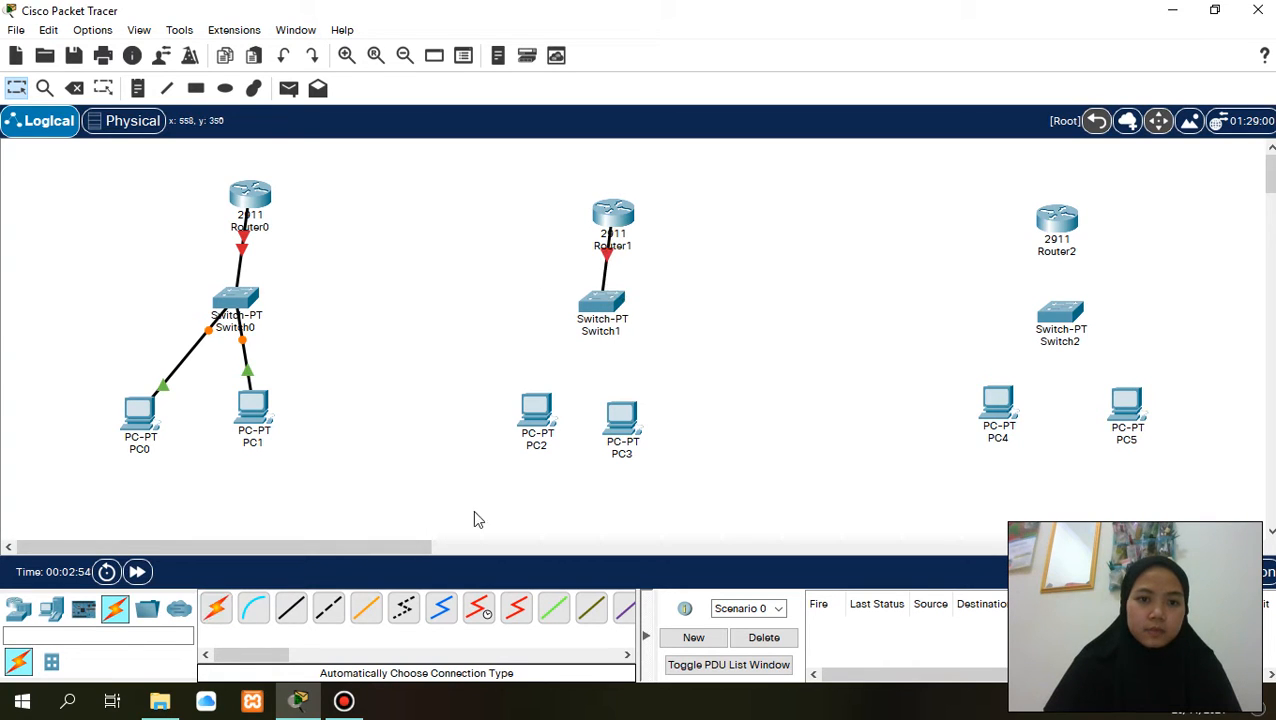
- Connect Switch1 to PC2 and to PC3 with automatically chosen cables
click(222, 604)
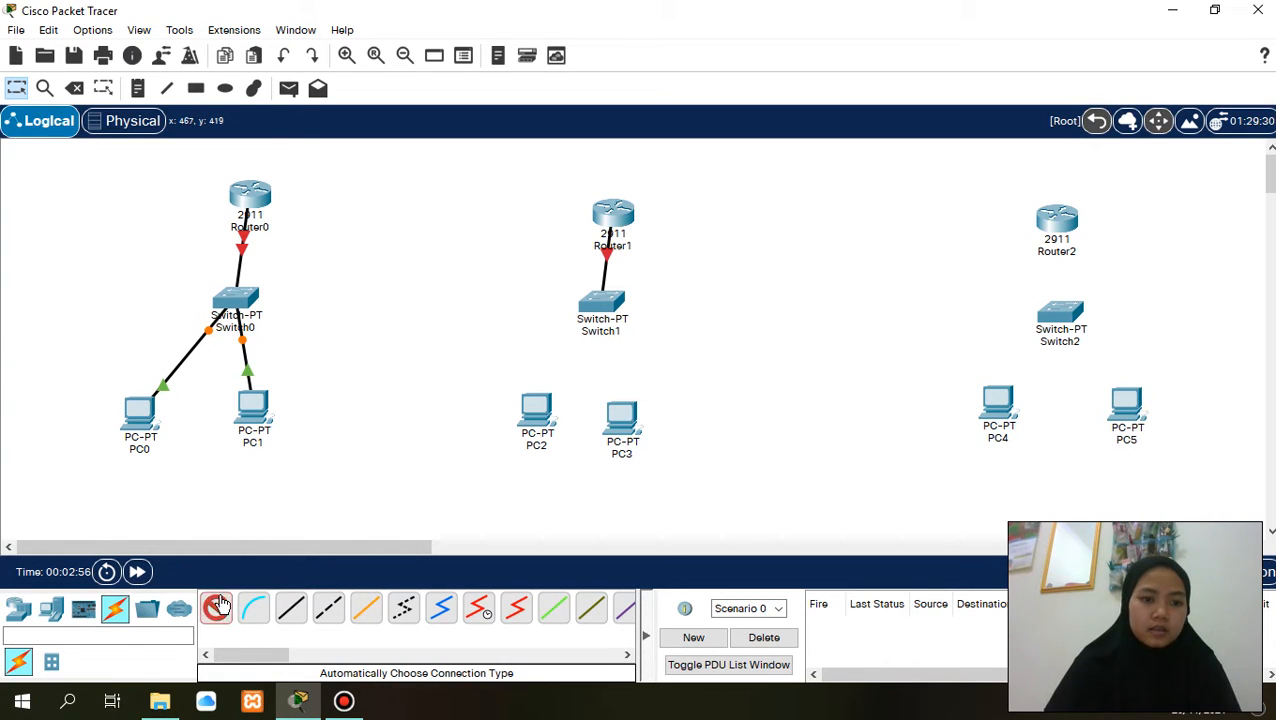
click(600, 298)
click(536, 408)
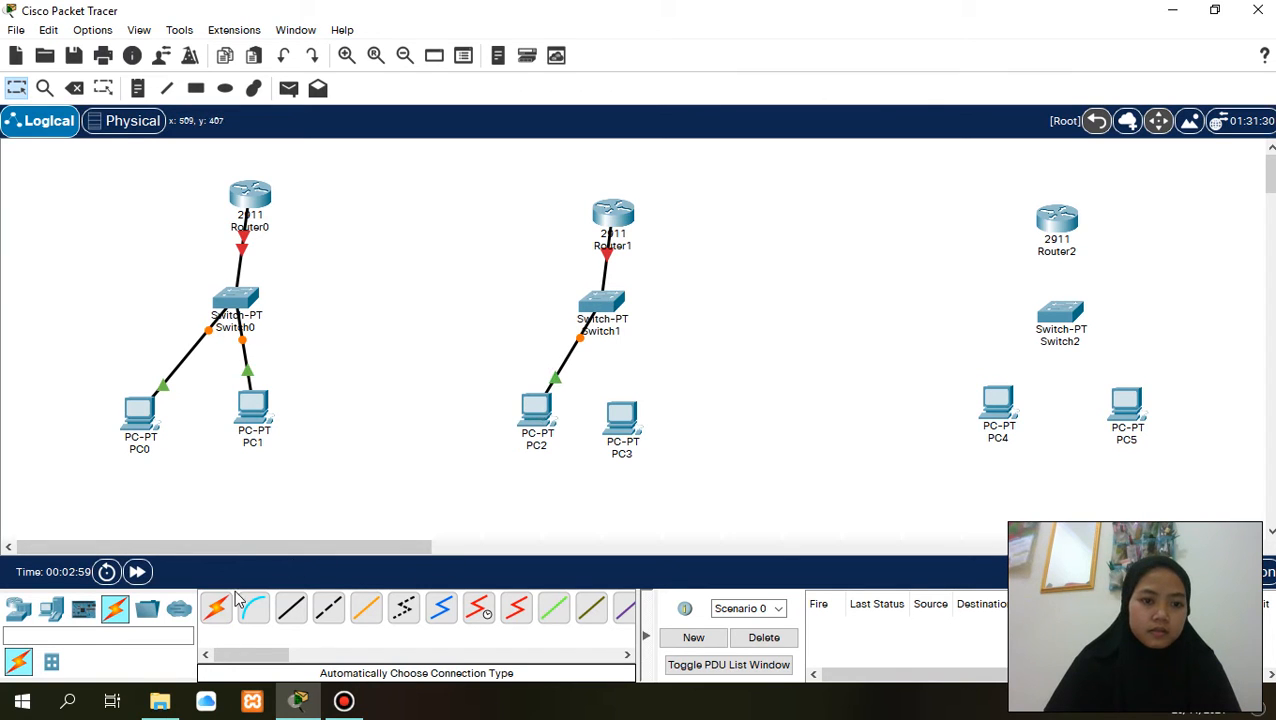
click(222, 609)
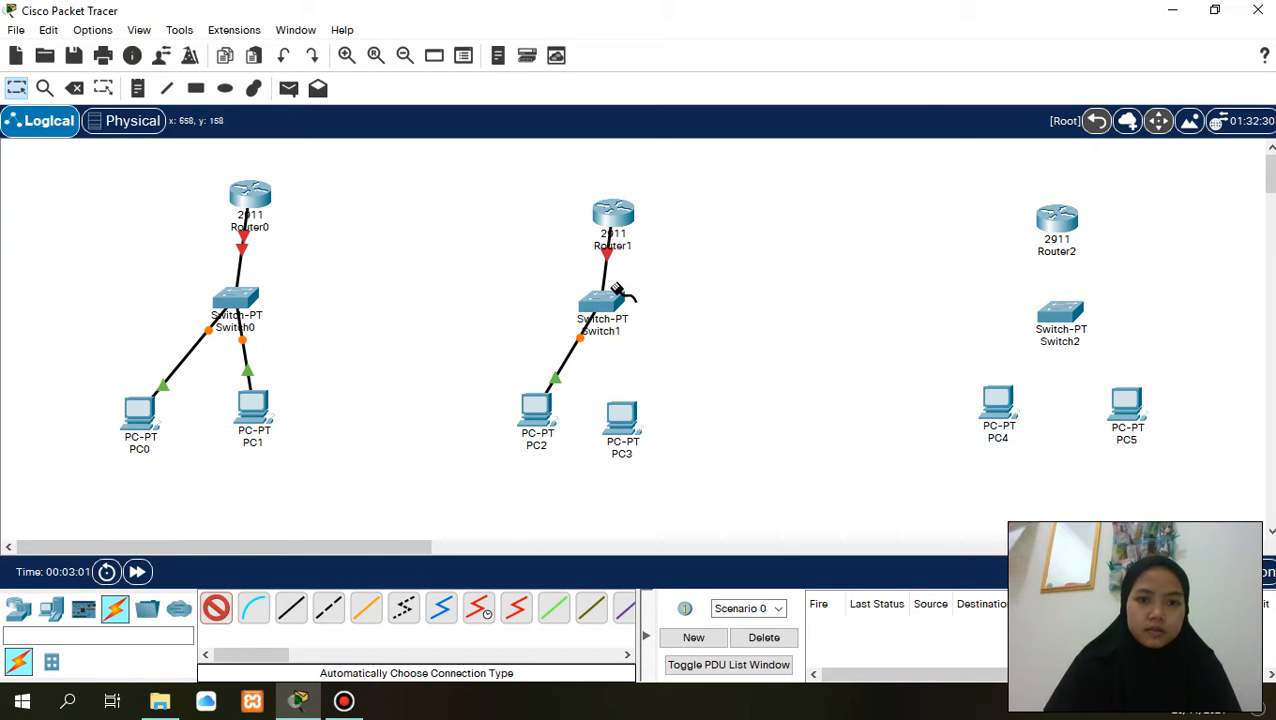
click(612, 298)
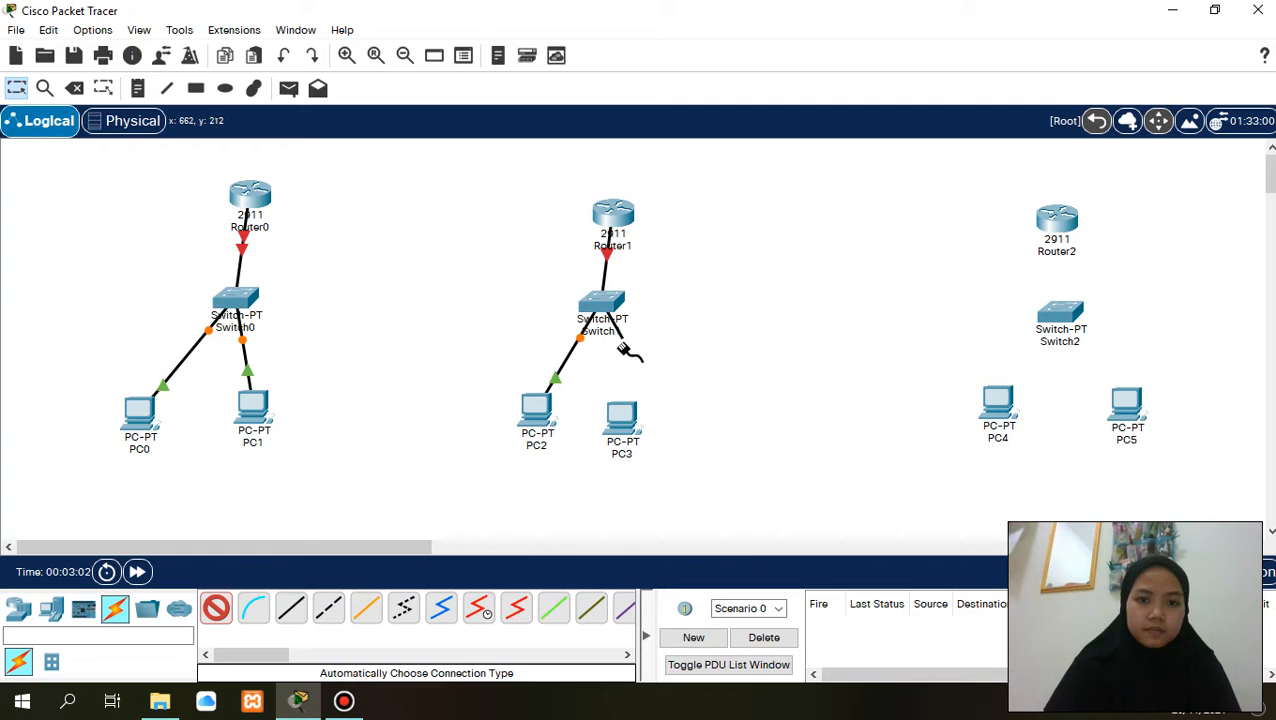
click(625, 420)
- Connect Router2 to Switch2 with an automatically chosen cable
click(215, 610)
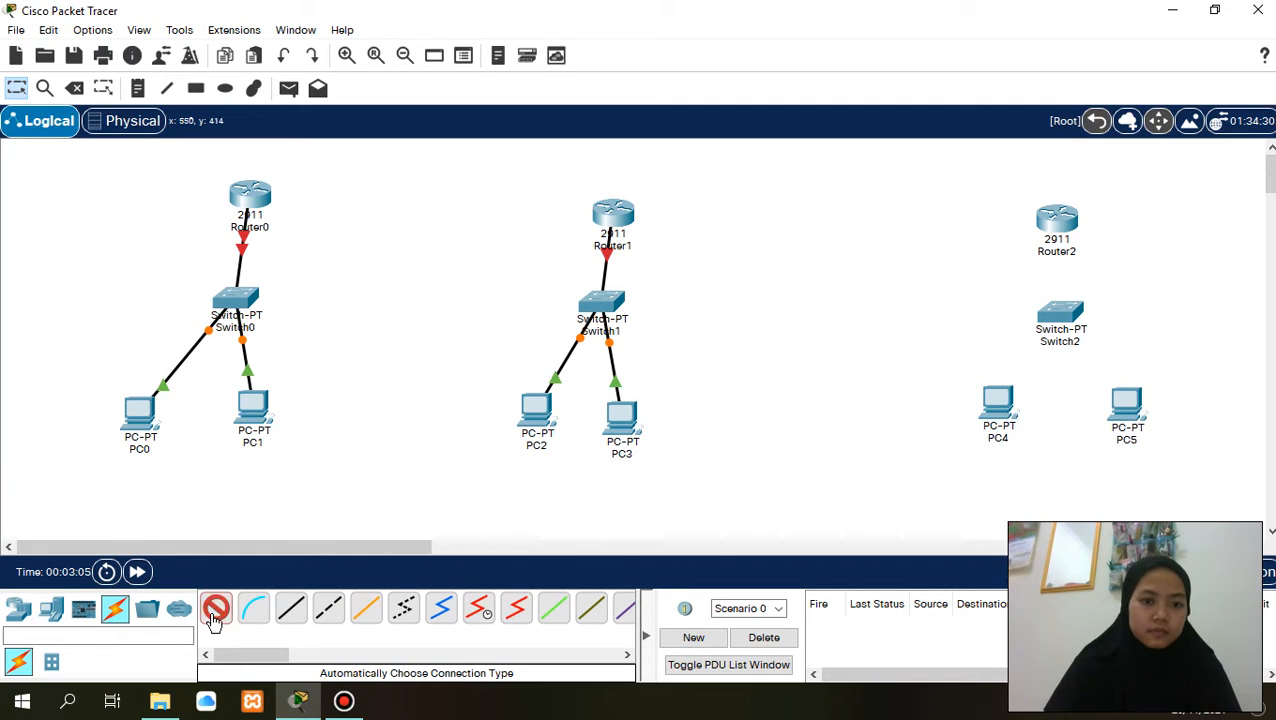
click(1055, 218)
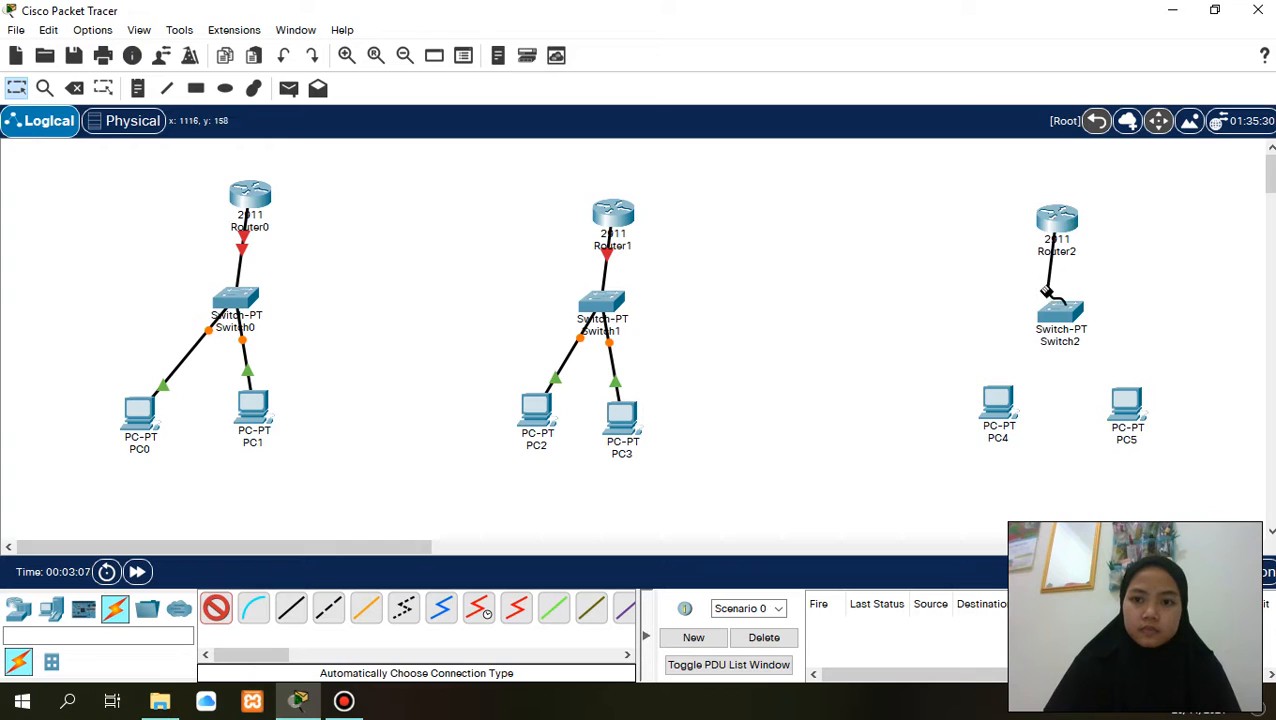
click(1050, 302)
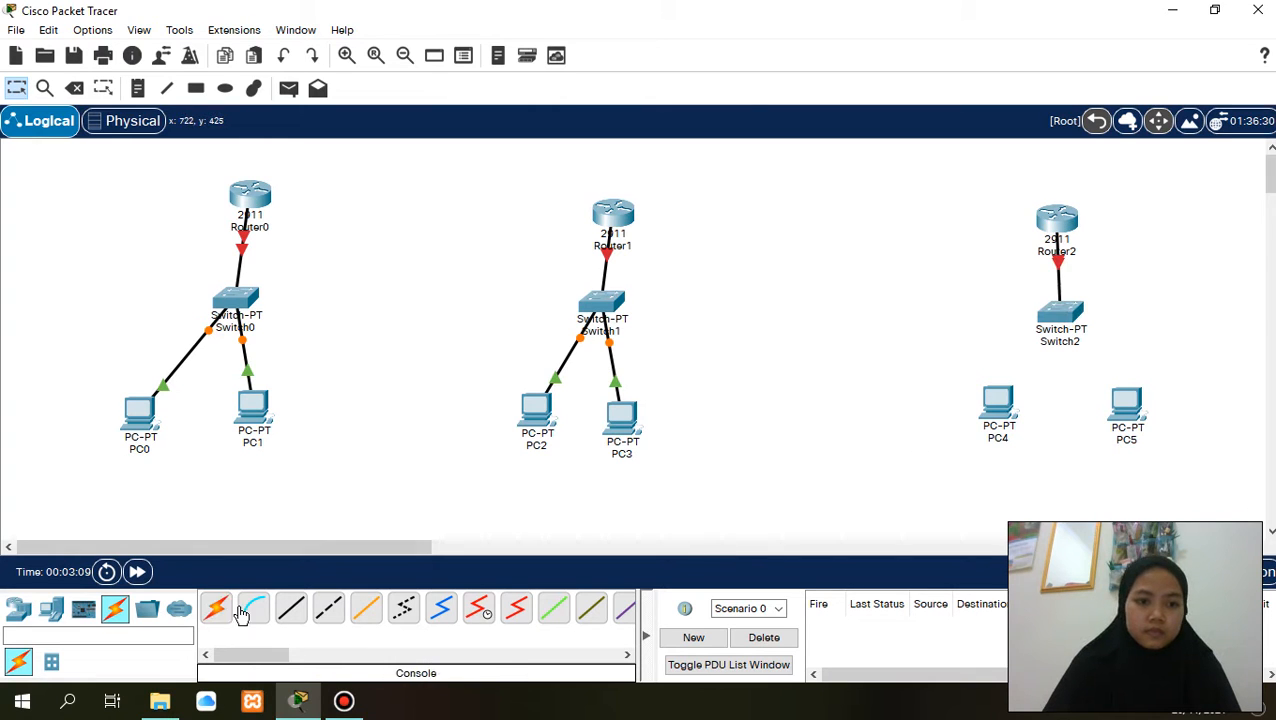
- Connect Switch2 to PC4 and to PC5 with automatically chosen cables
click(216, 610)
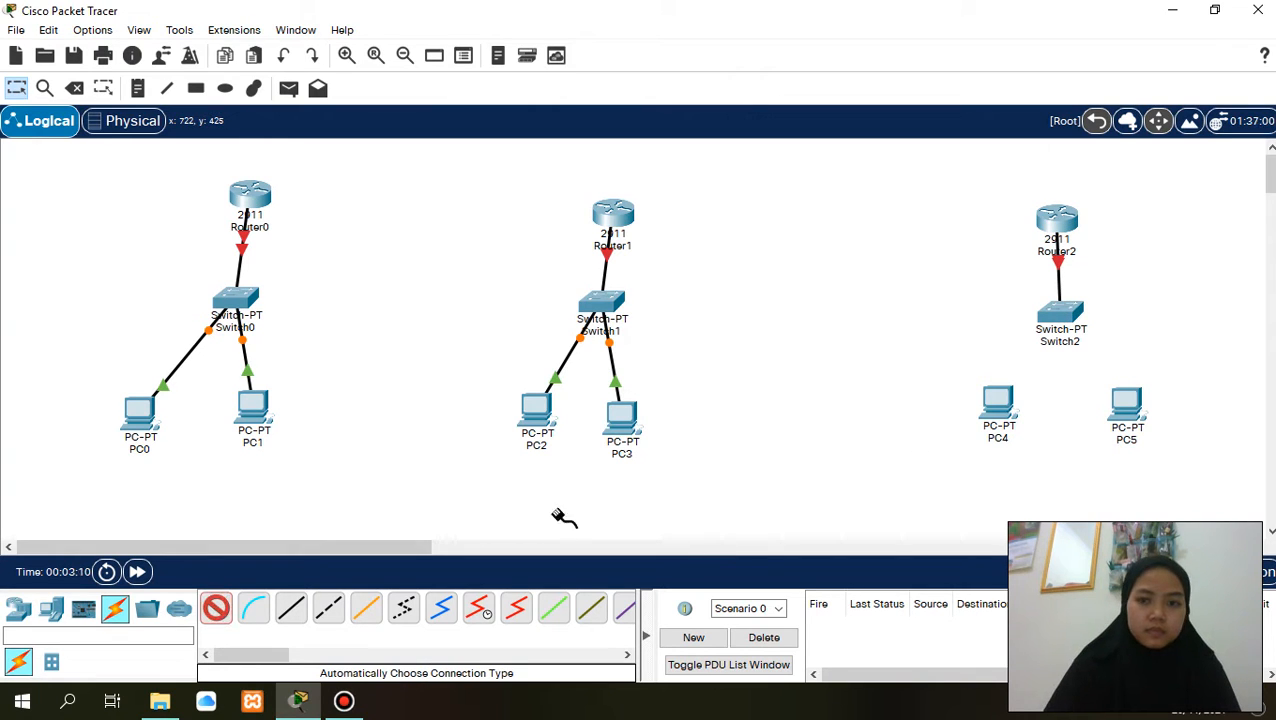
click(1055, 308)
click(1000, 400)
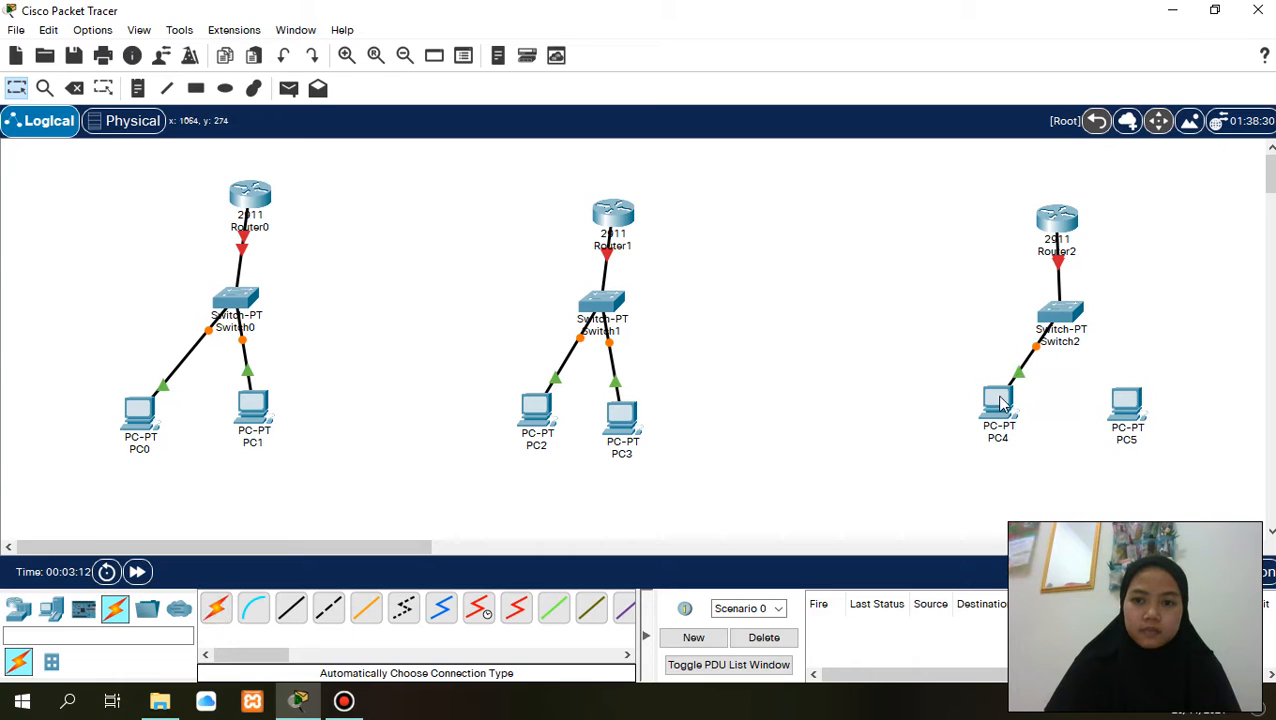
click(216, 610)
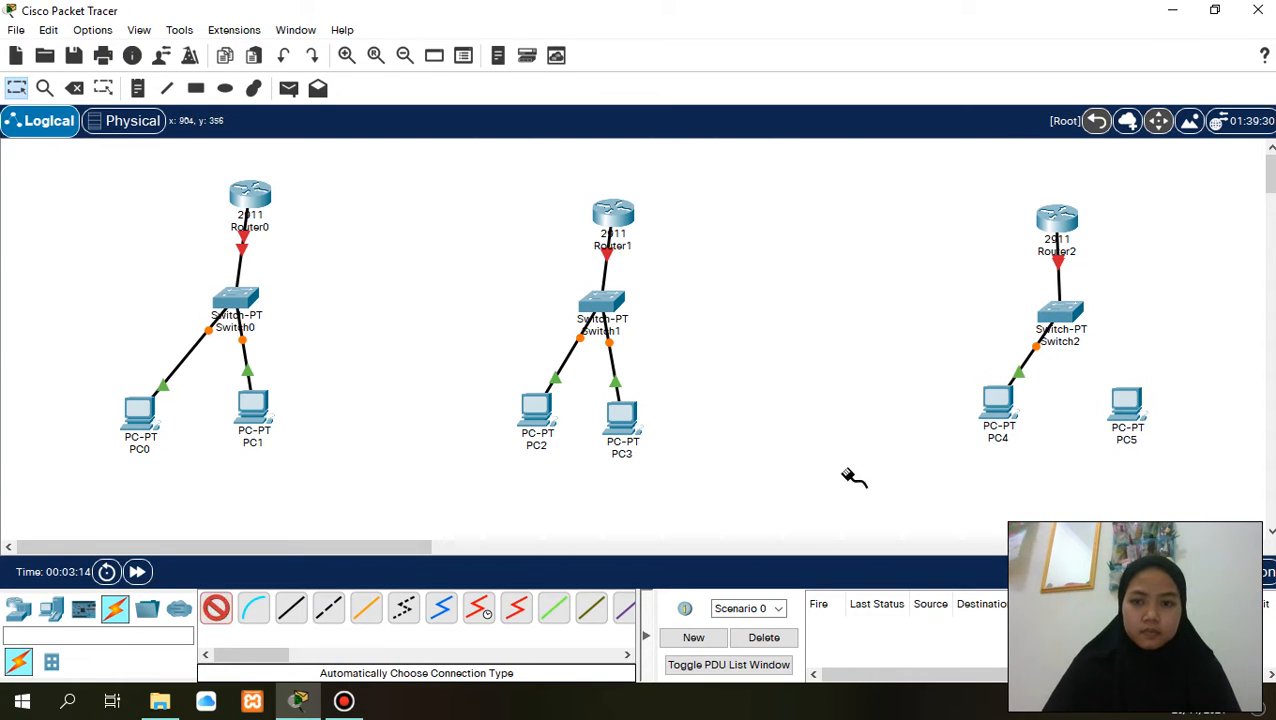
click(1059, 310)
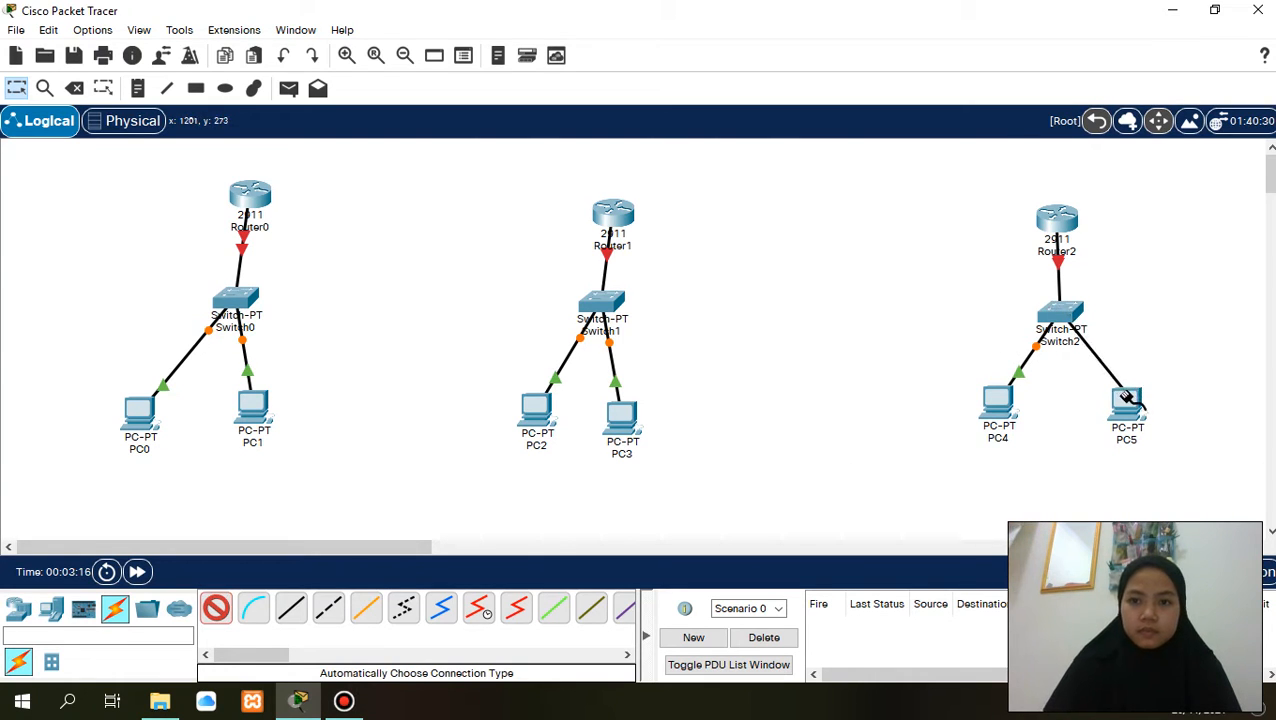
click(1128, 400)
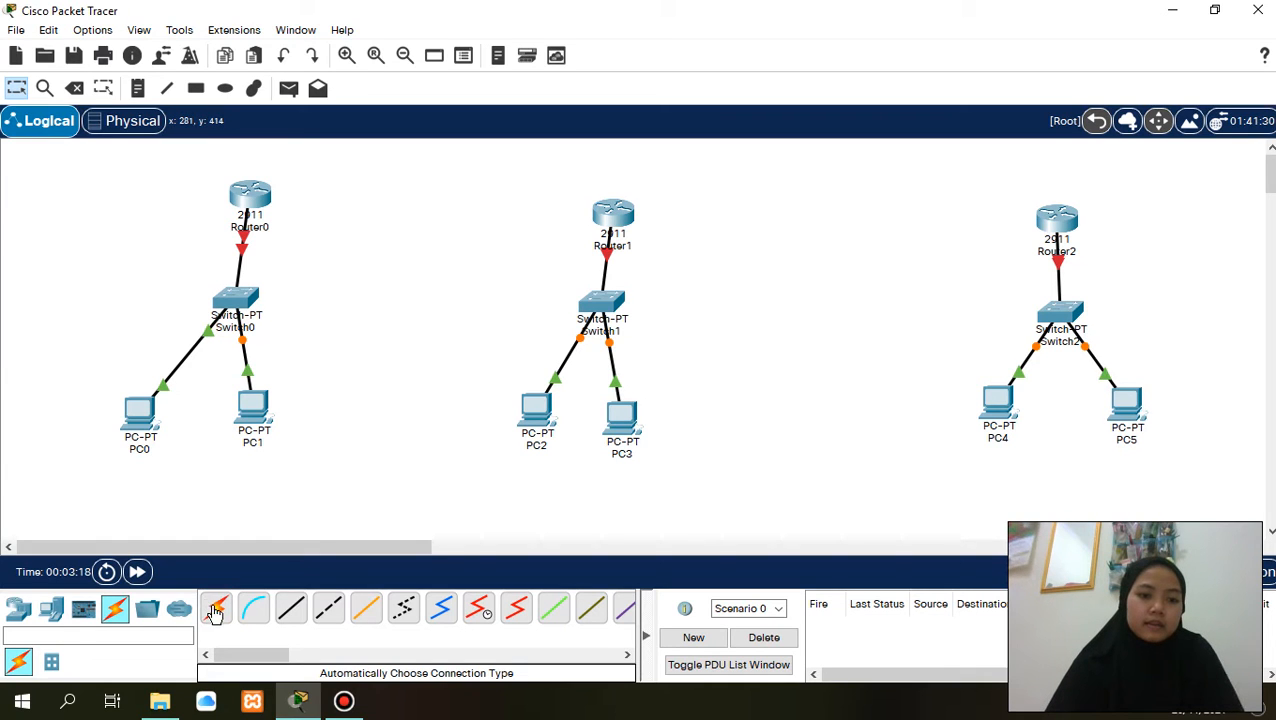
- Link Router0 to Router1 and Router1 to Router2 using the automatically chosen connection type
click(215, 610)
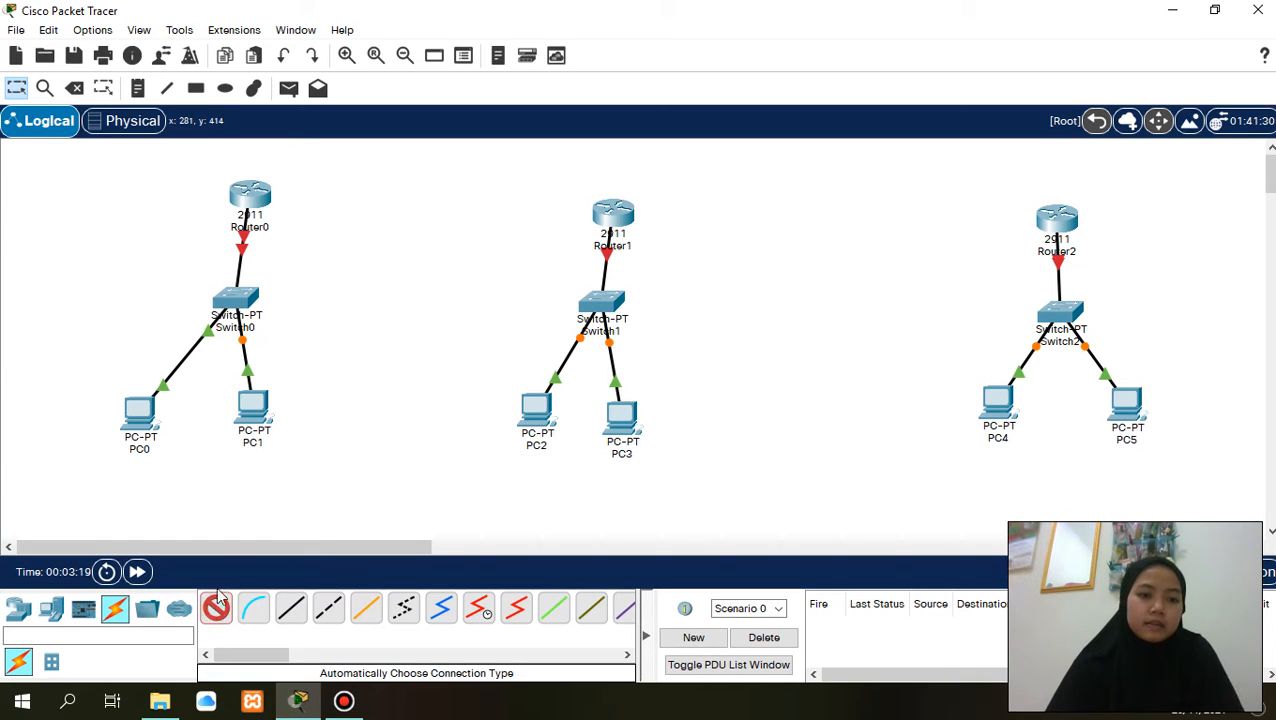
click(239, 188)
click(610, 210)
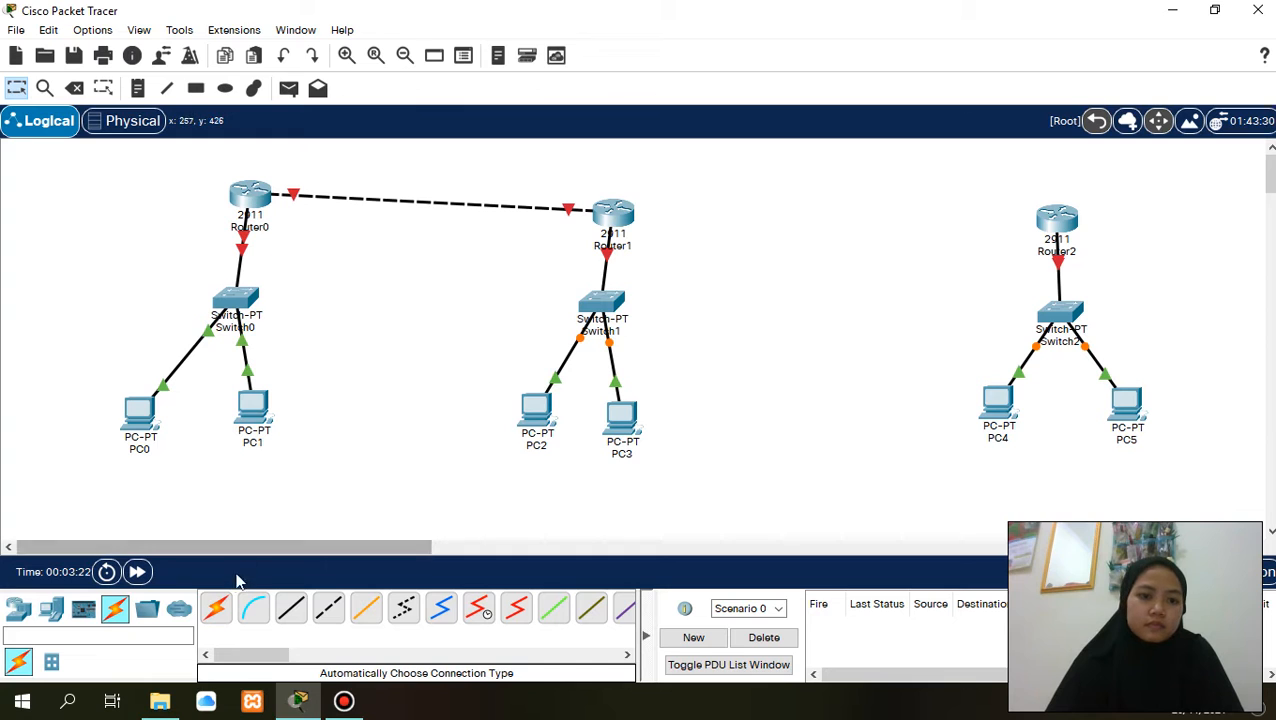
click(215, 610)
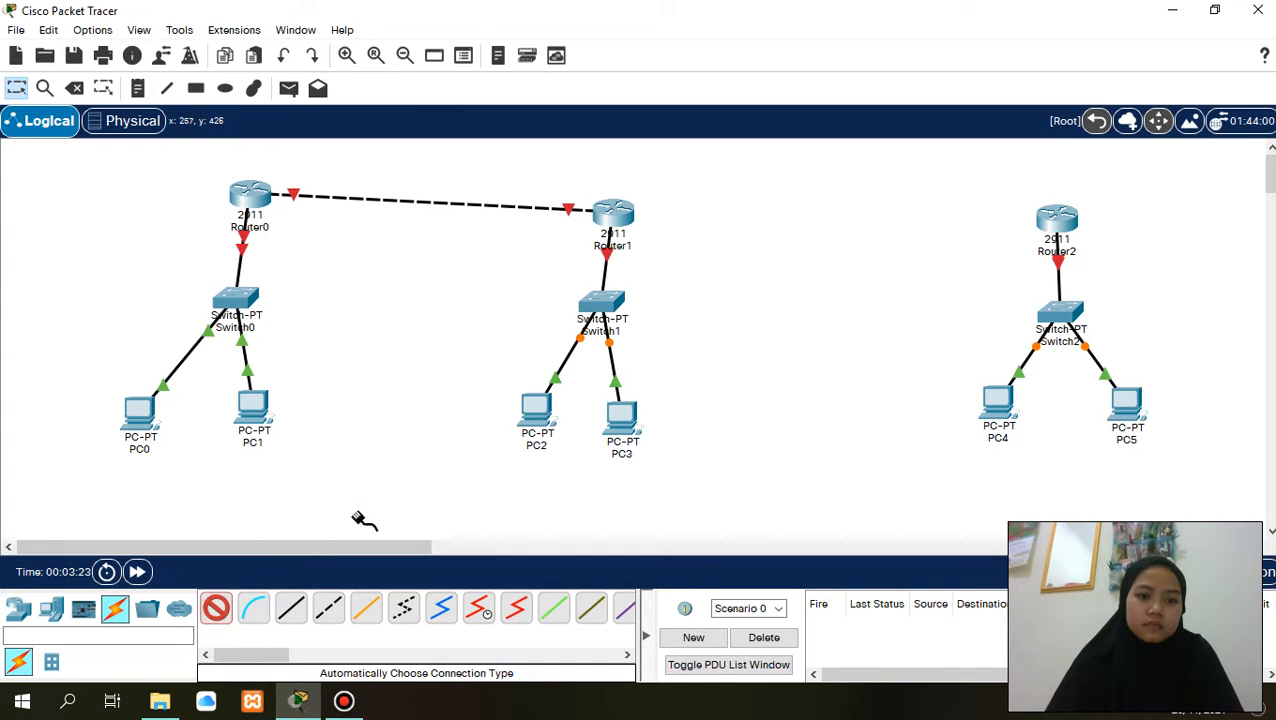
click(612, 210)
click(1057, 220)
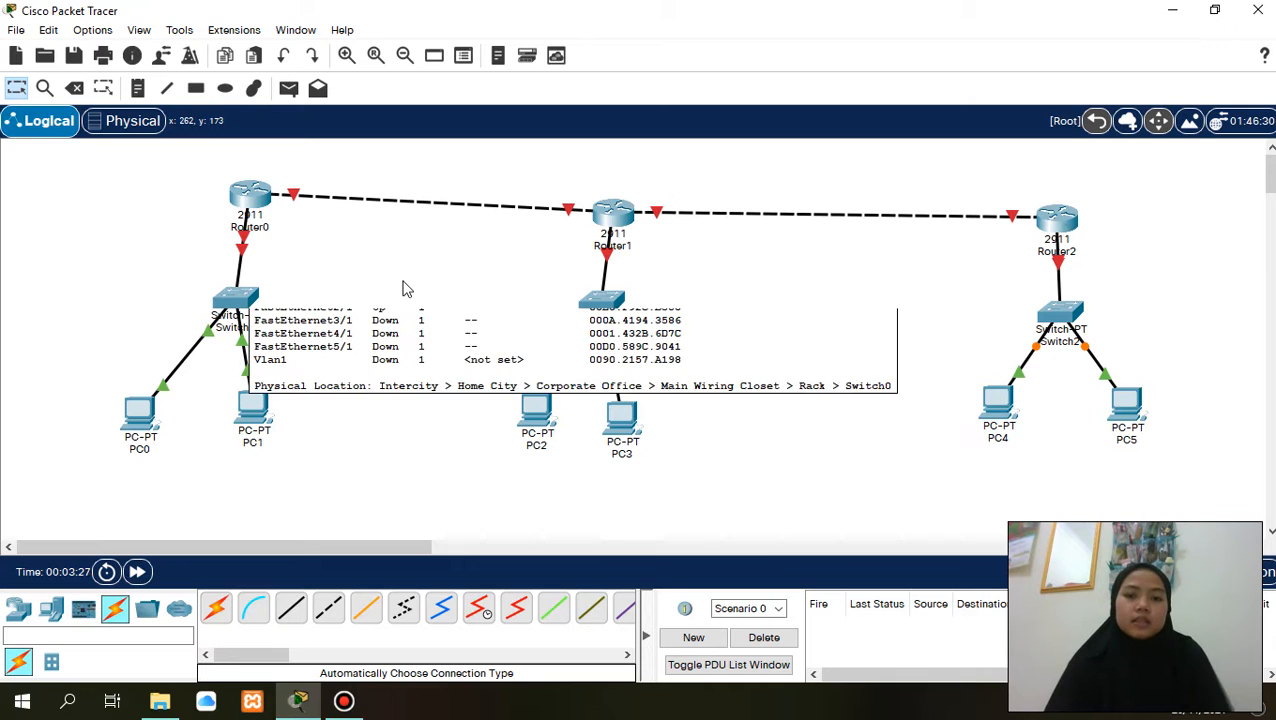
- Move Router1 and Router2 up level with Router0, and shift Switch2 directly beneath Router2
drag(606, 203, 603, 187)
drag(1047, 218, 1037, 200)
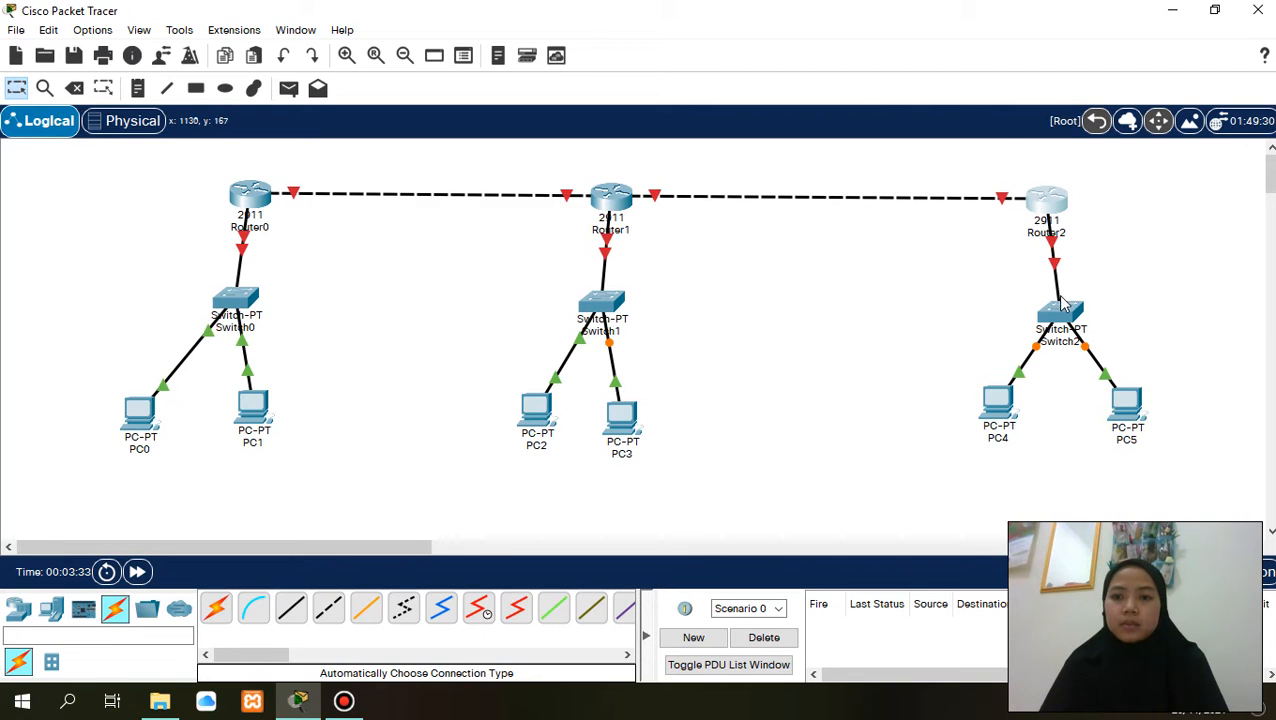
drag(1047, 316, 1044, 312)
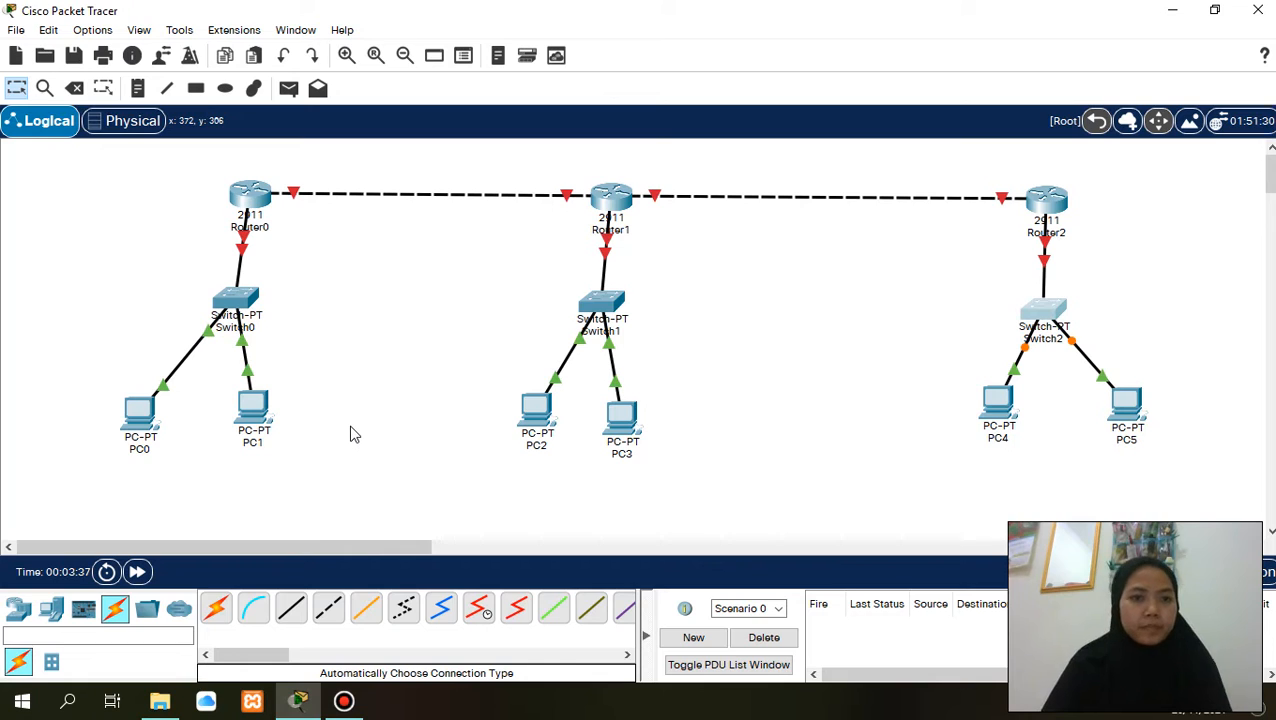
- Label the Router0–Router1 link with notes reading 10.10.10.1 near Router0 and 10.10.10.2 near Router1
mouse_move(207, 313)
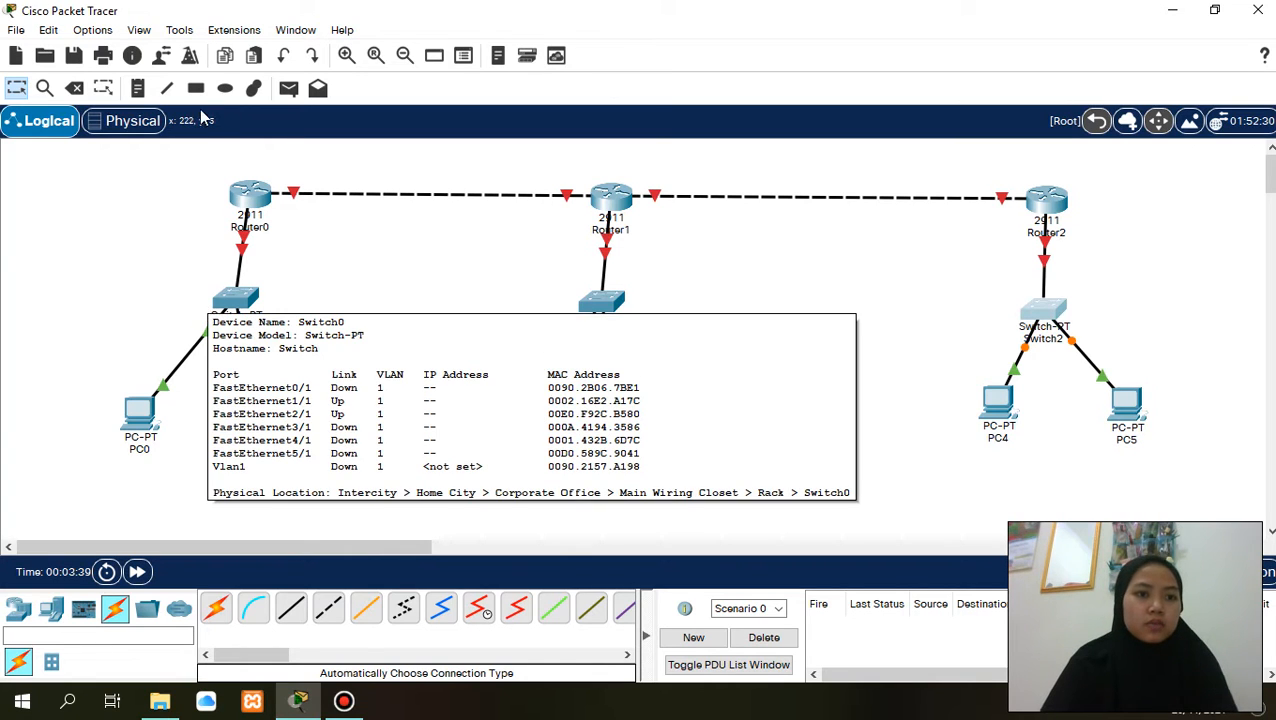
click(136, 88)
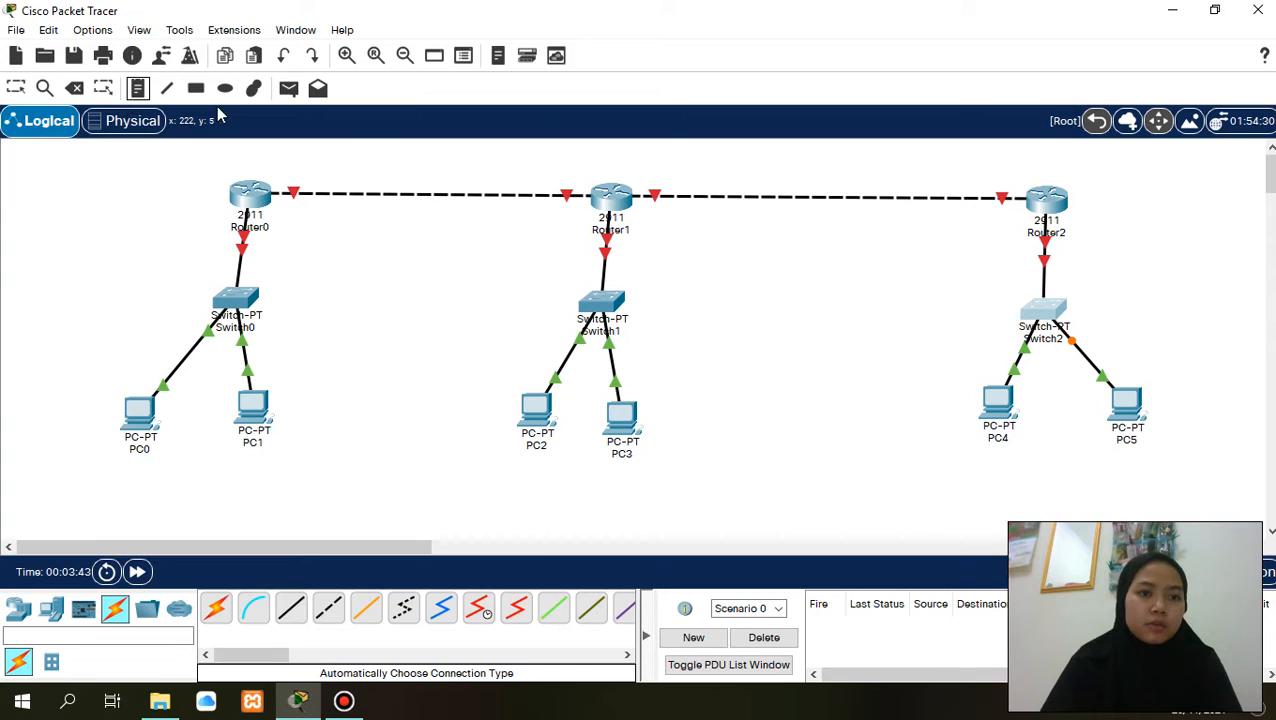
click(321, 167)
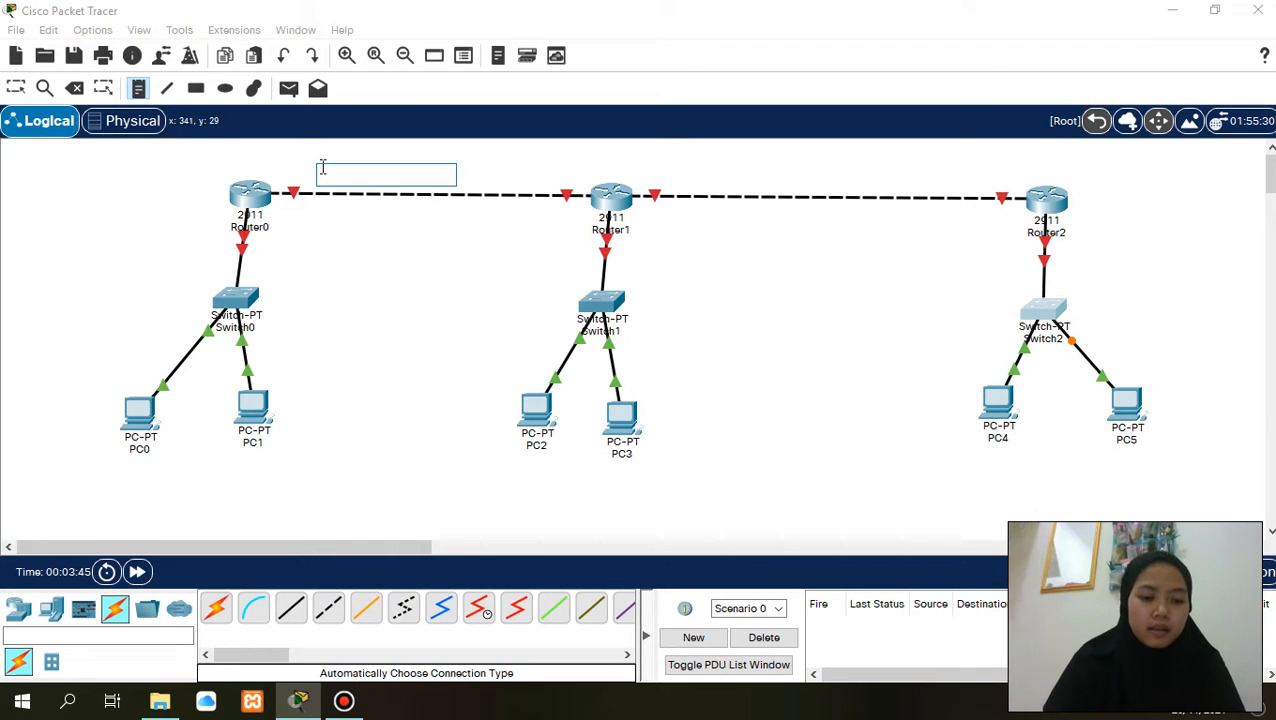
text(10.10)
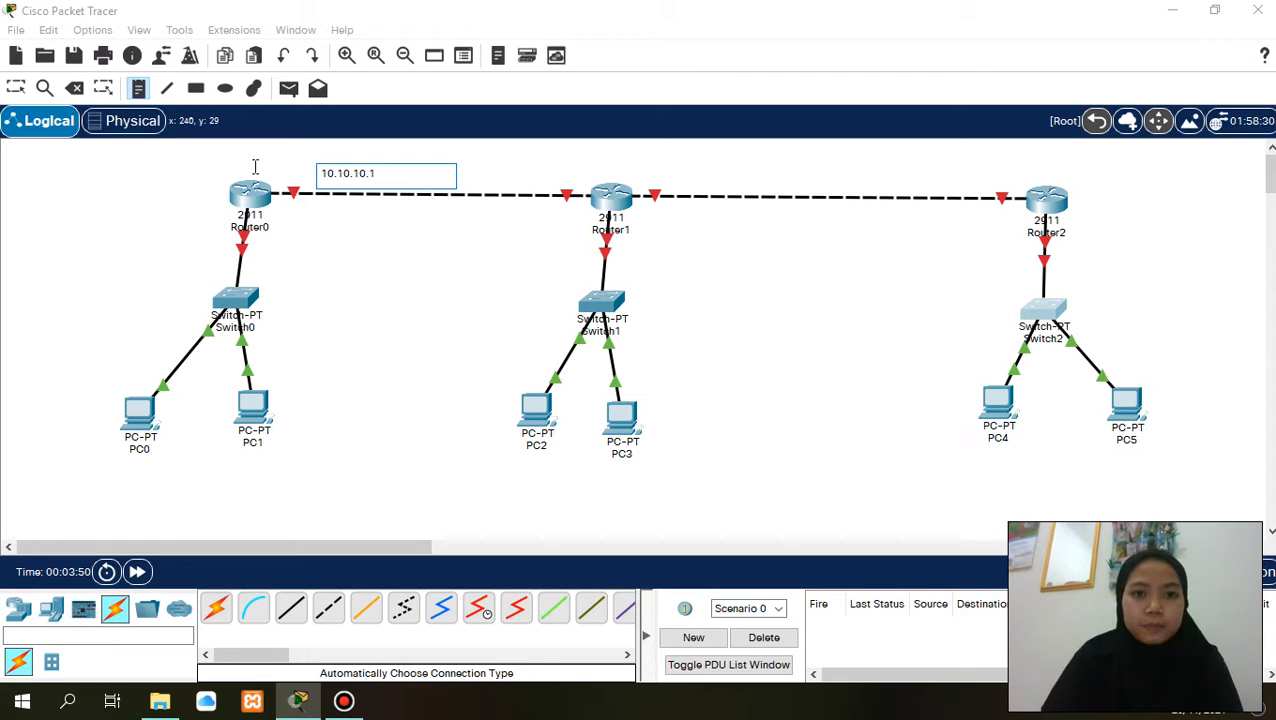
text(.10.1)
click(492, 177)
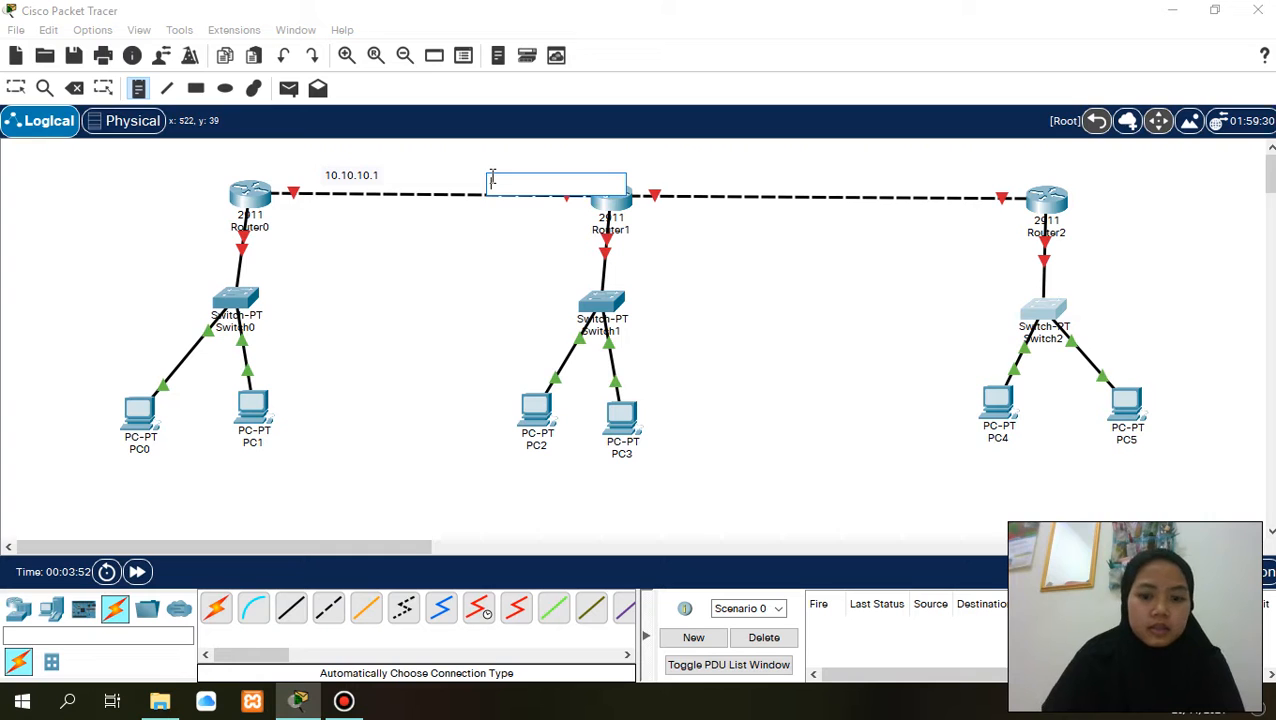
text(10.10.10.2)
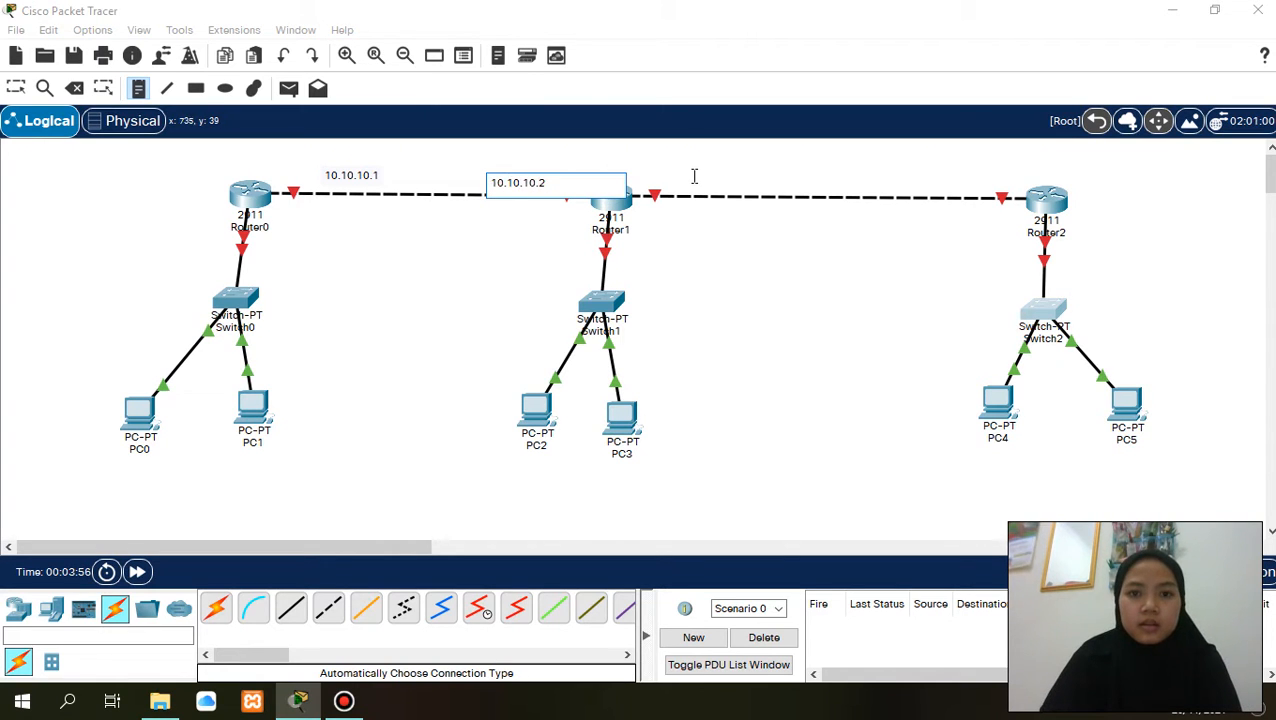
- Label the Router1–Router2 link with notes reading 20.20.20.1 beside Router1 and 20.20.20.2 beside Router2
click(694, 176)
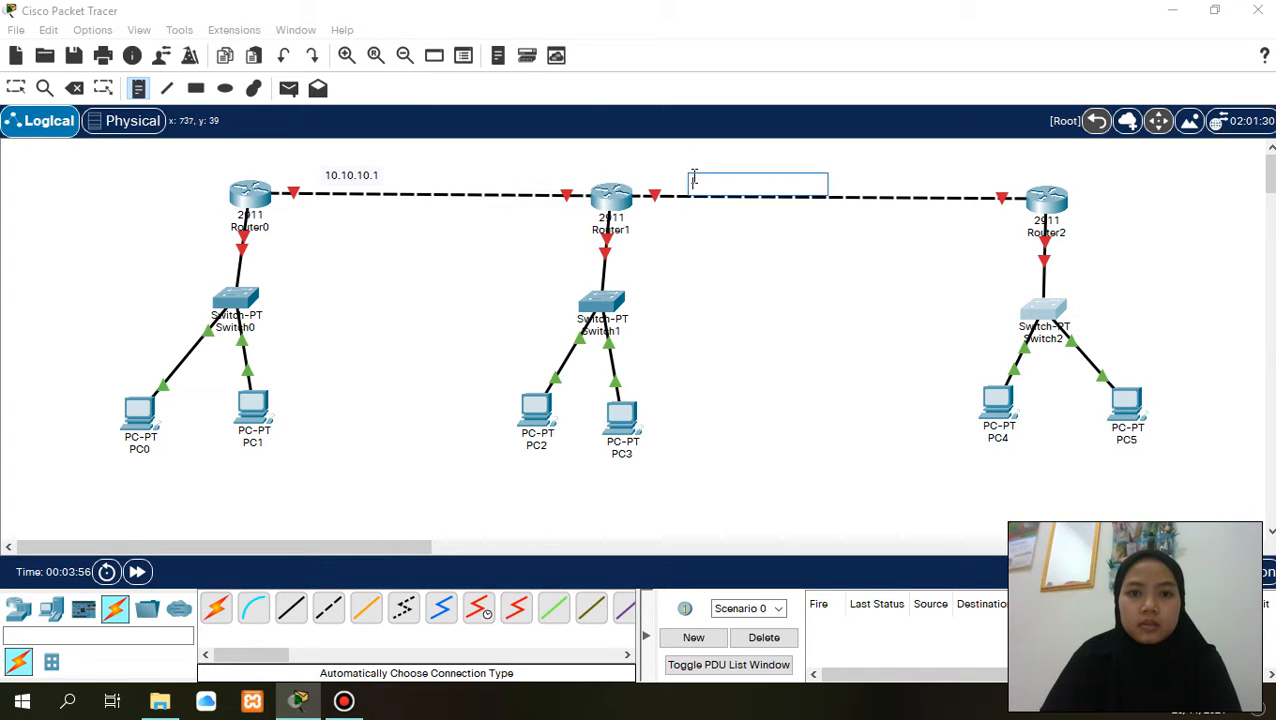
click(661, 171)
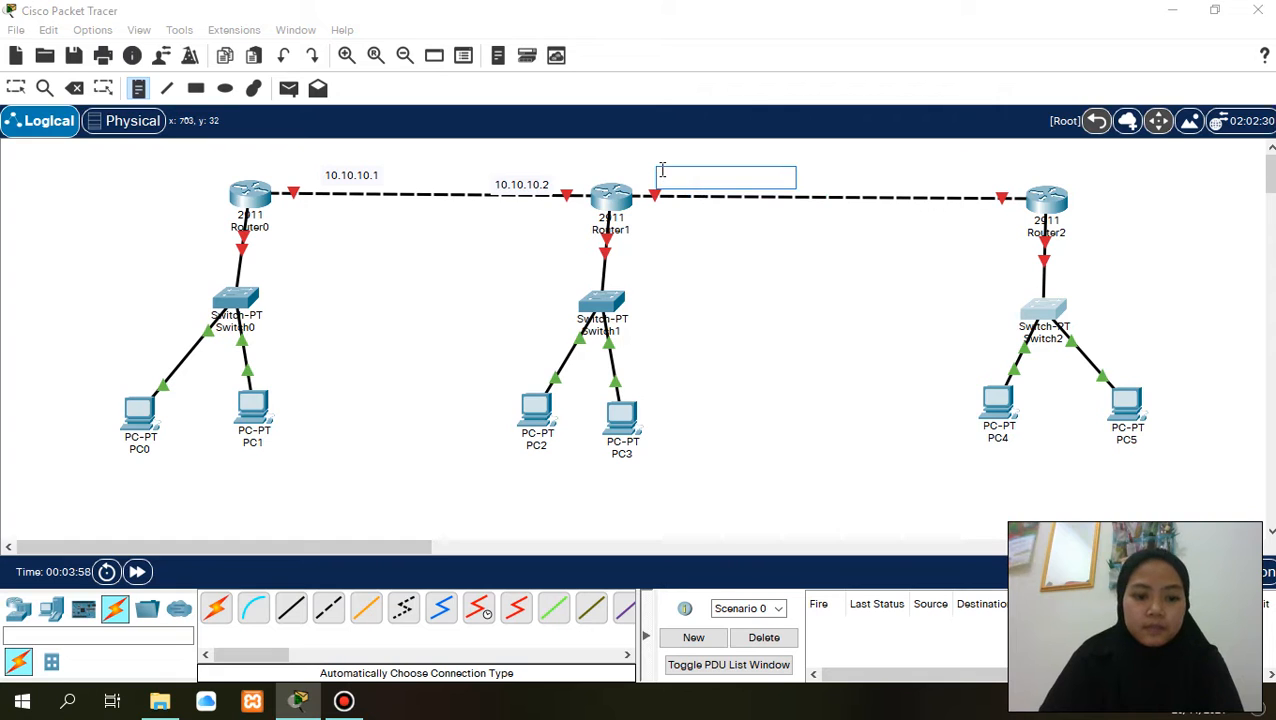
text(20.20.20)
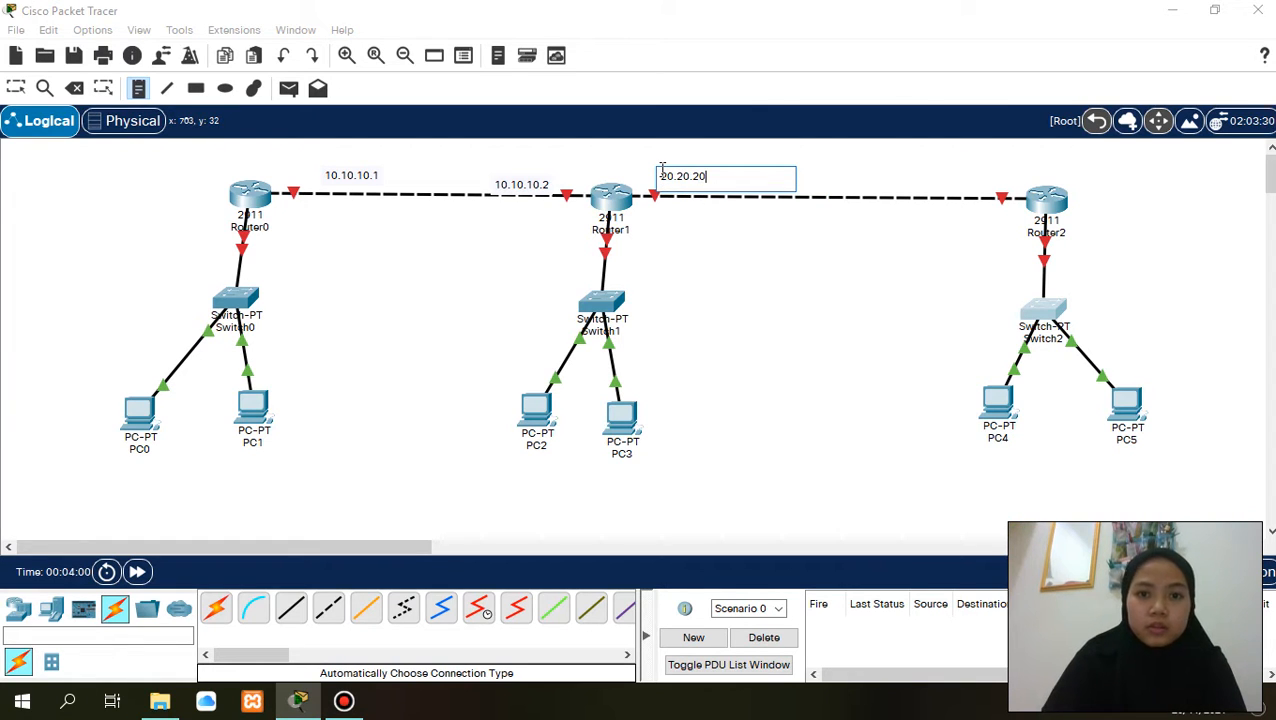
text(.2)
key(BackSpace)
text(1)
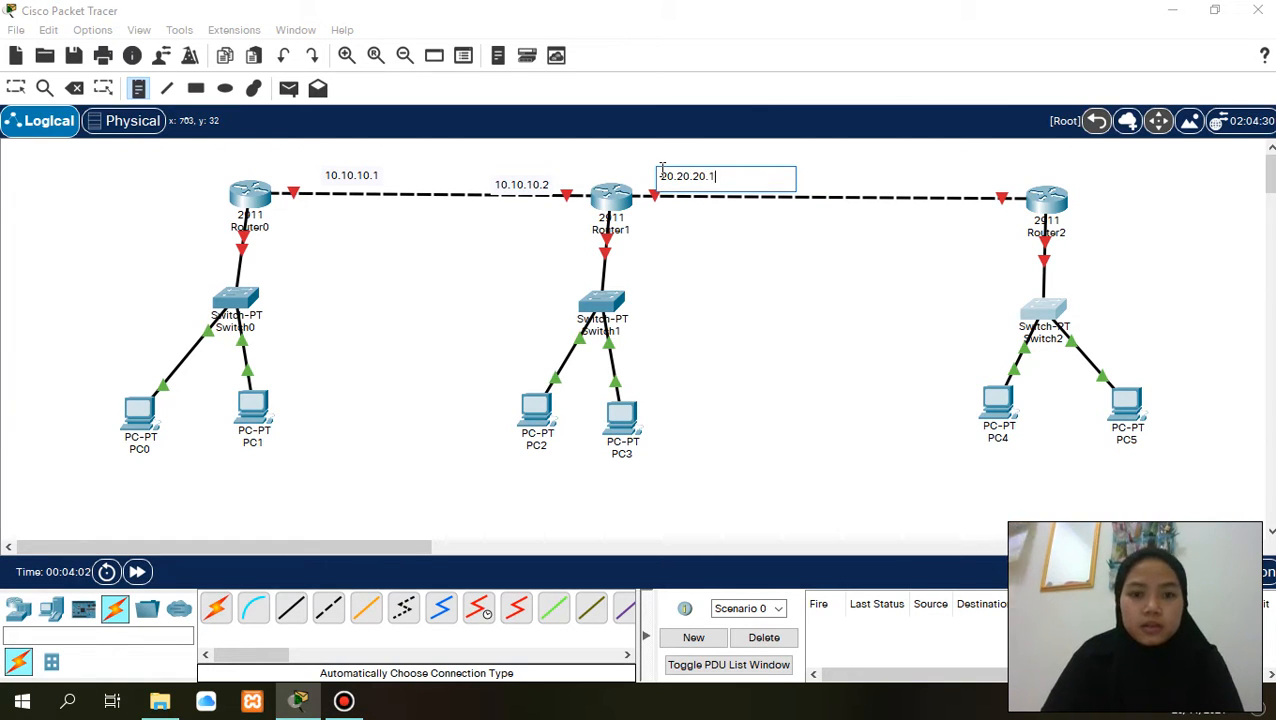
click(1091, 200)
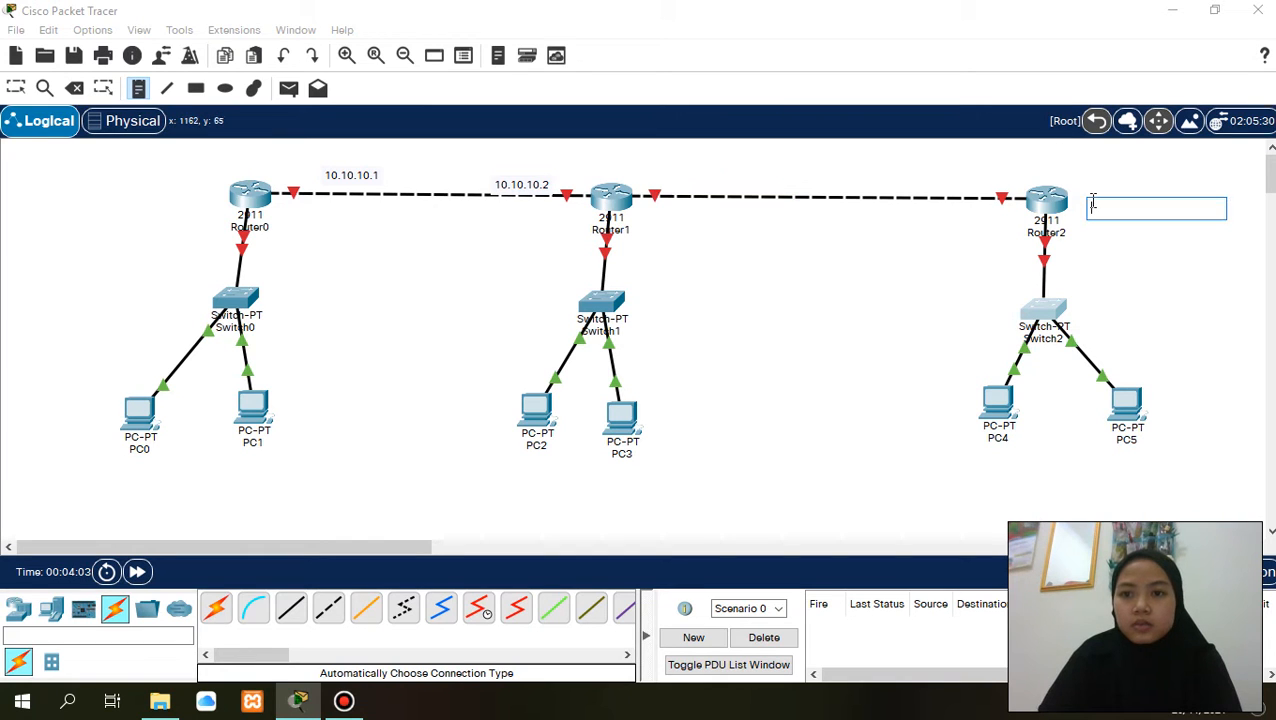
text(20.20.20.2)
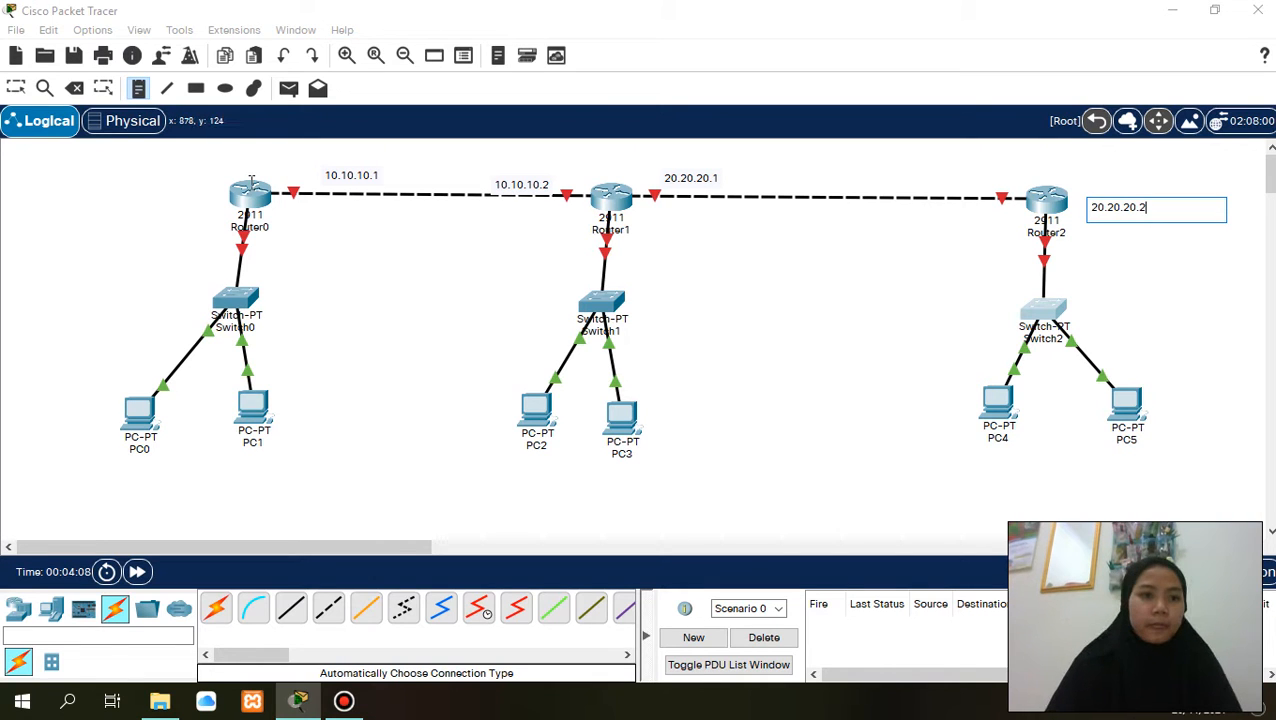
- Add notes 192.168.1.1, 192.168.2.1 and 192.168.3.1 beside the router-to-switch links of Router0, Router1 and Router2 respectively, and return to selection mode
click(123, 261)
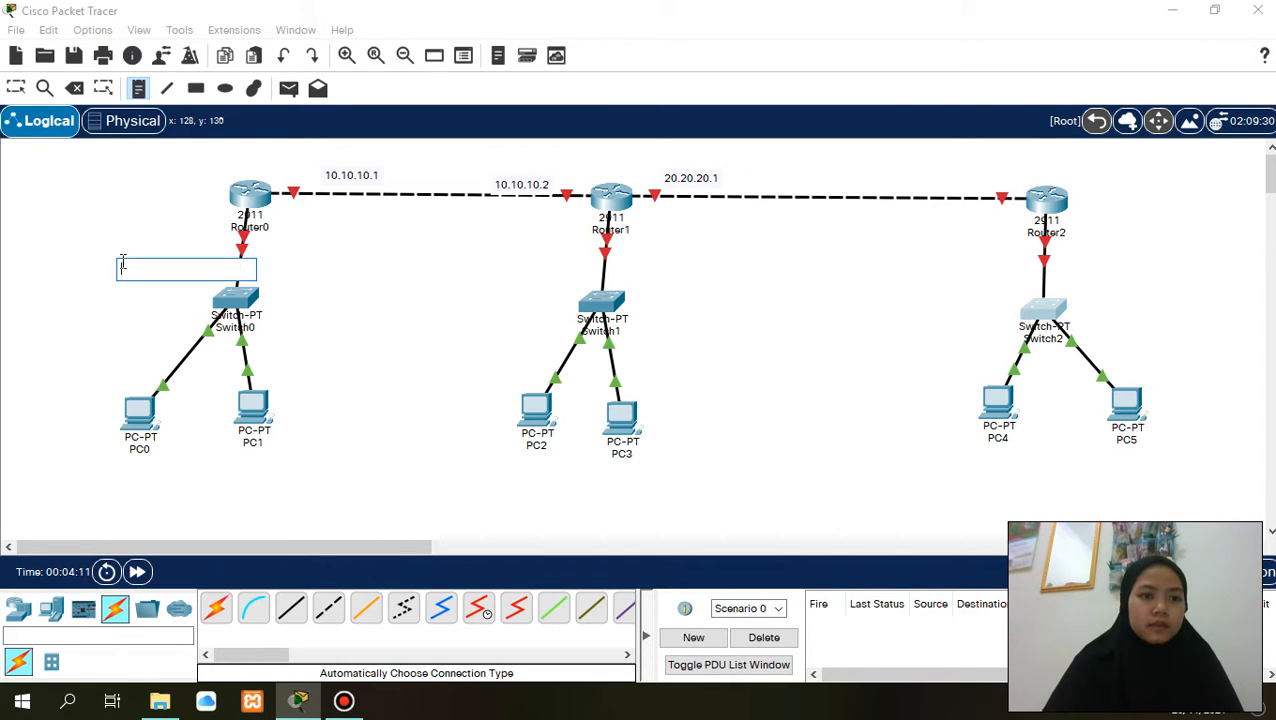
text(192.168.1.1)
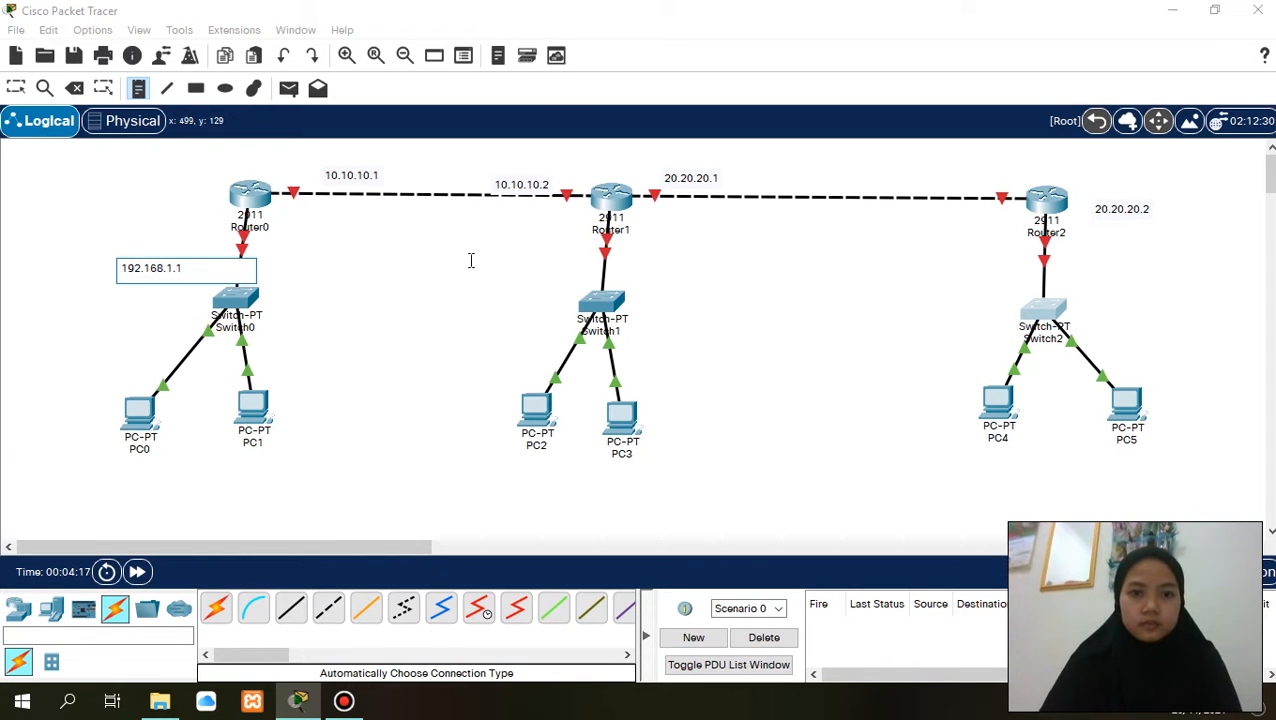
click(471, 260)
text(192.168.2.1)
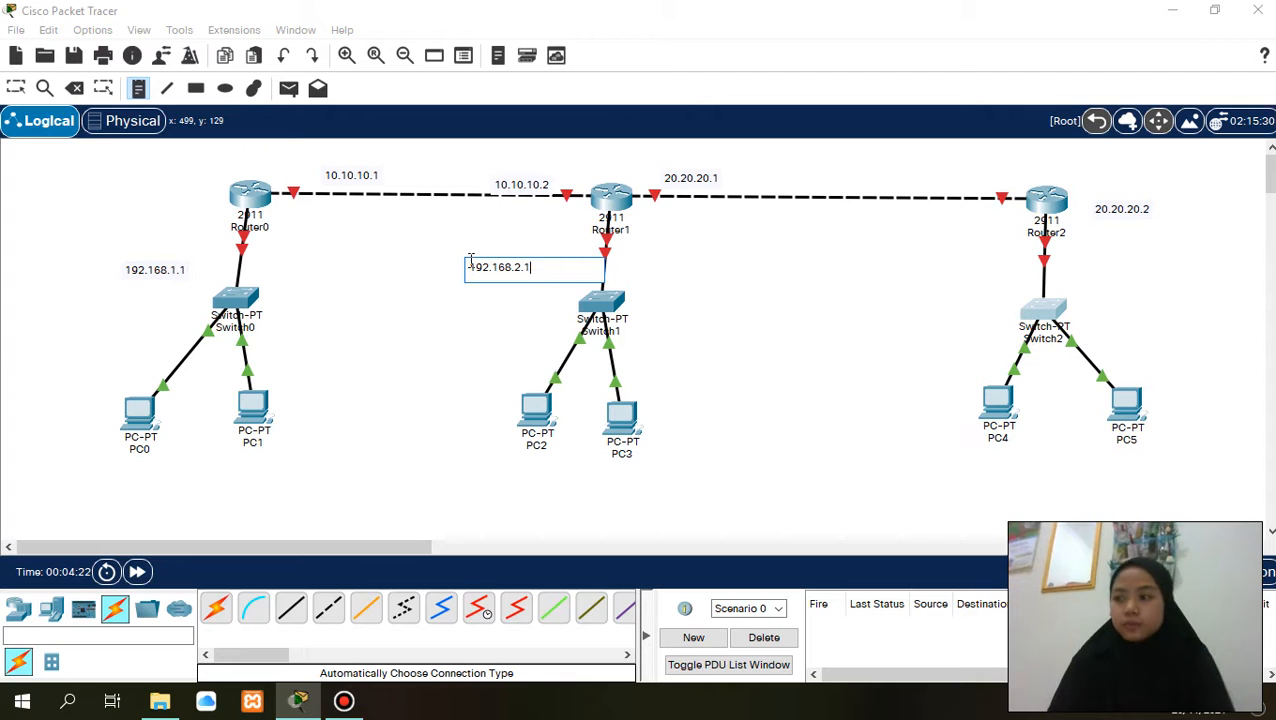
click(904, 272)
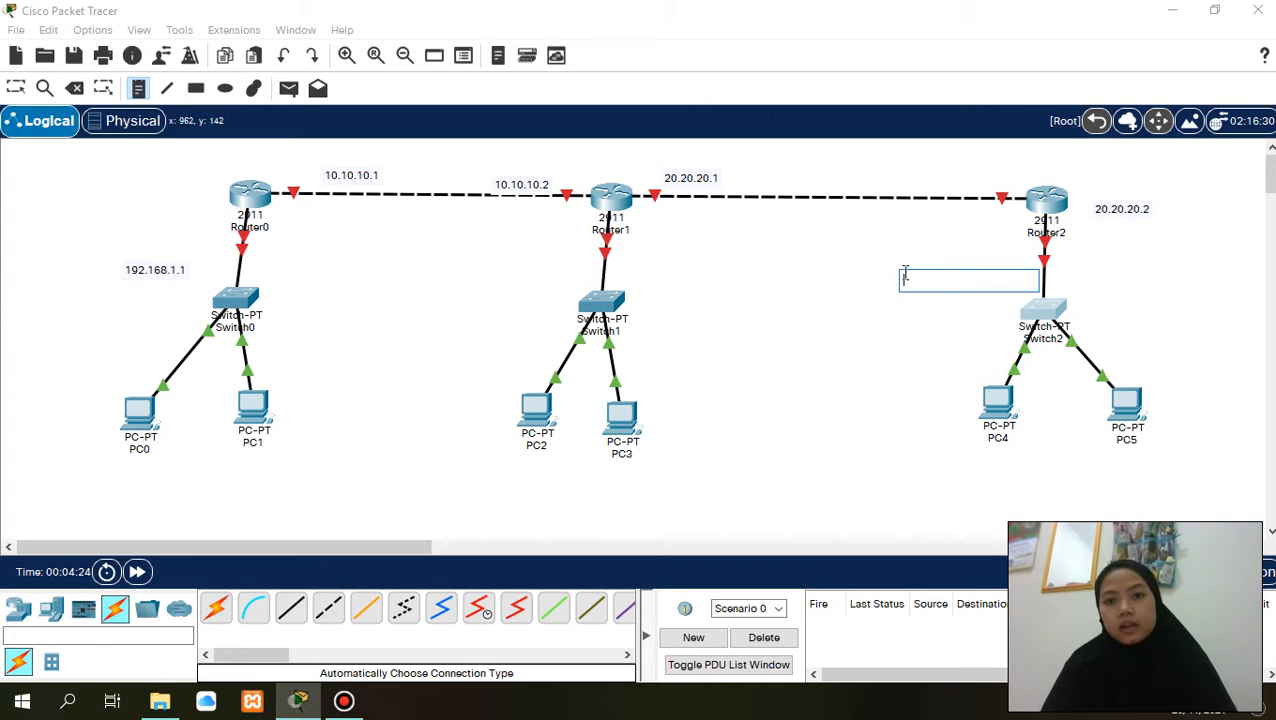
text(192.168.3.1)
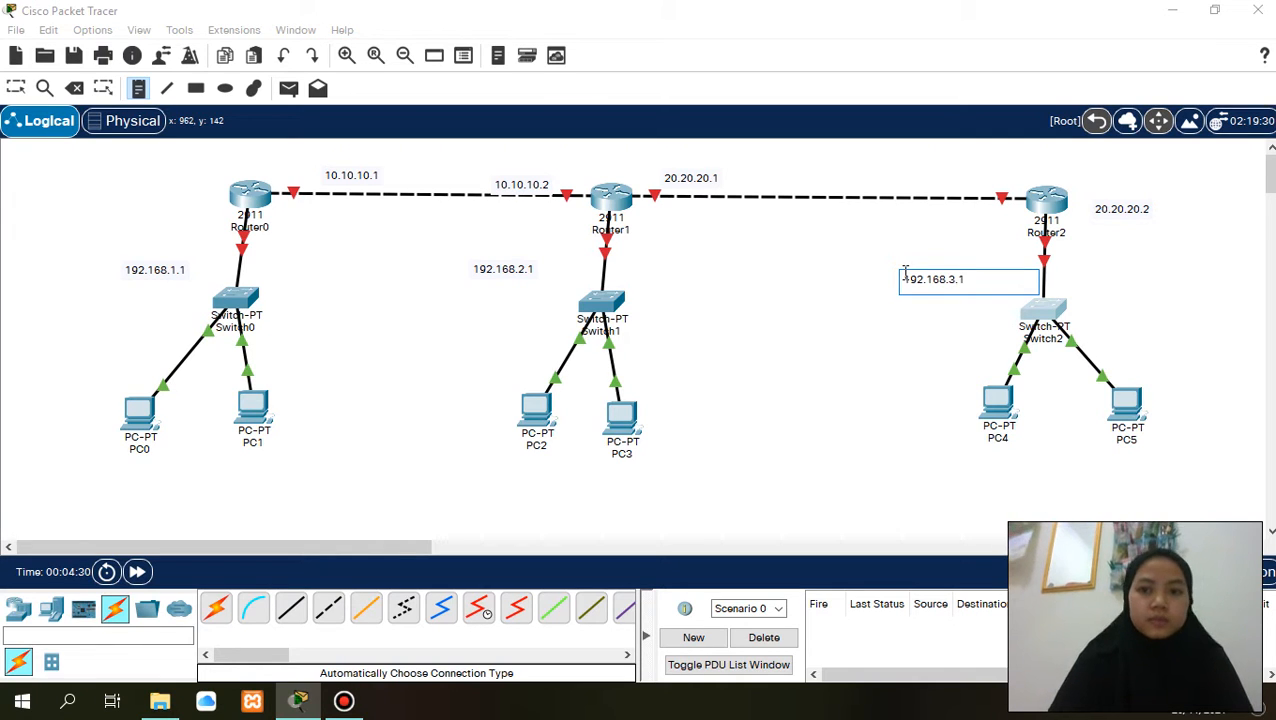
click(928, 247)
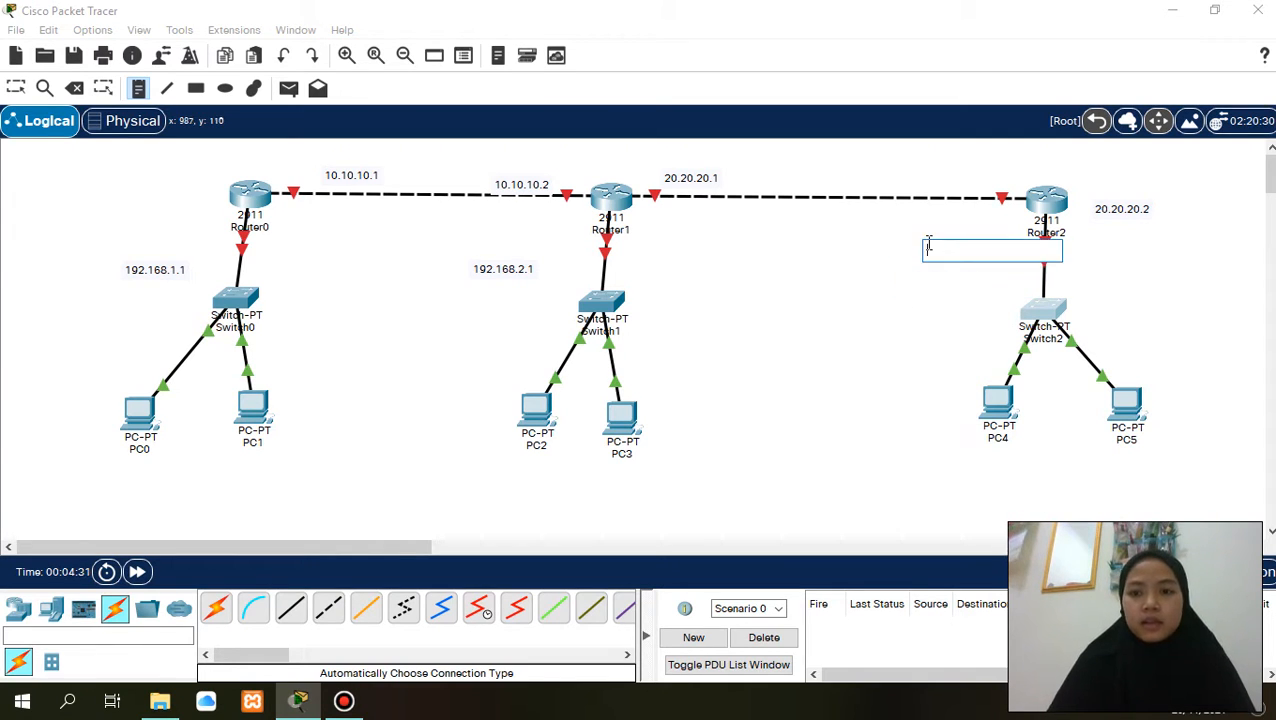
click(16, 88)
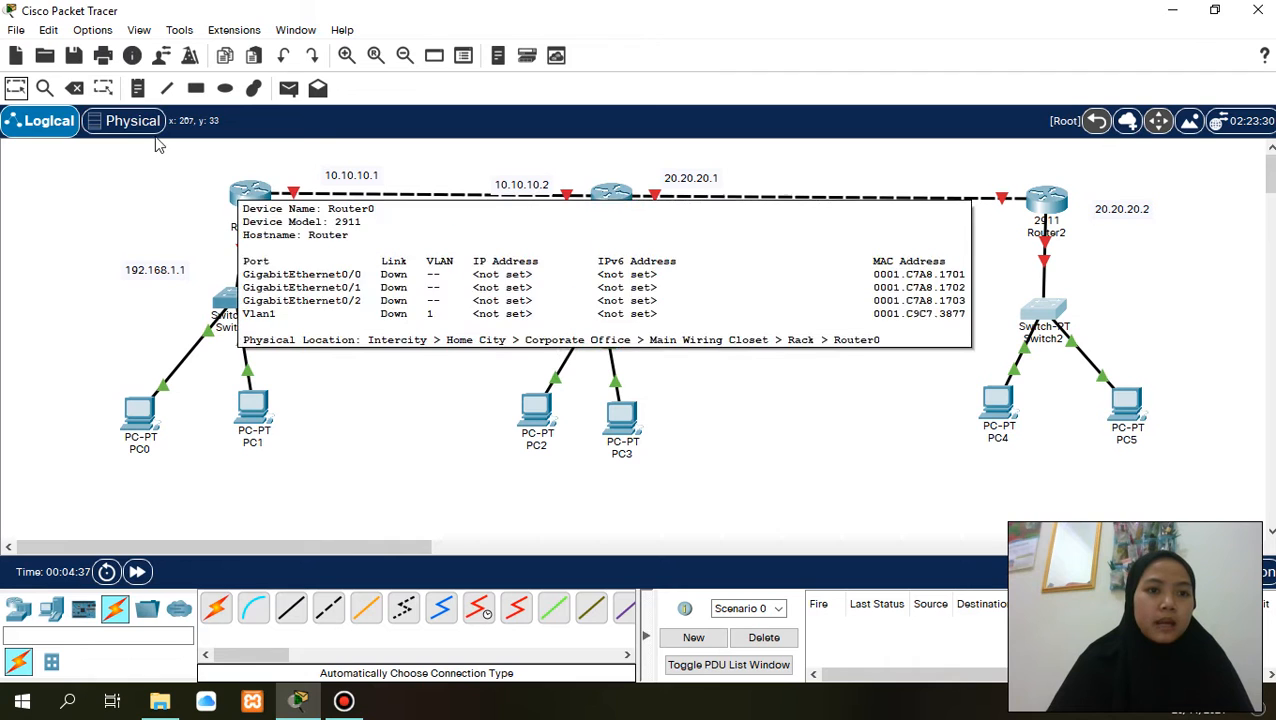
- On Router0's command line, decline the initial configuration dialog and enter global configuration mode with en and conf t
click(252, 193)
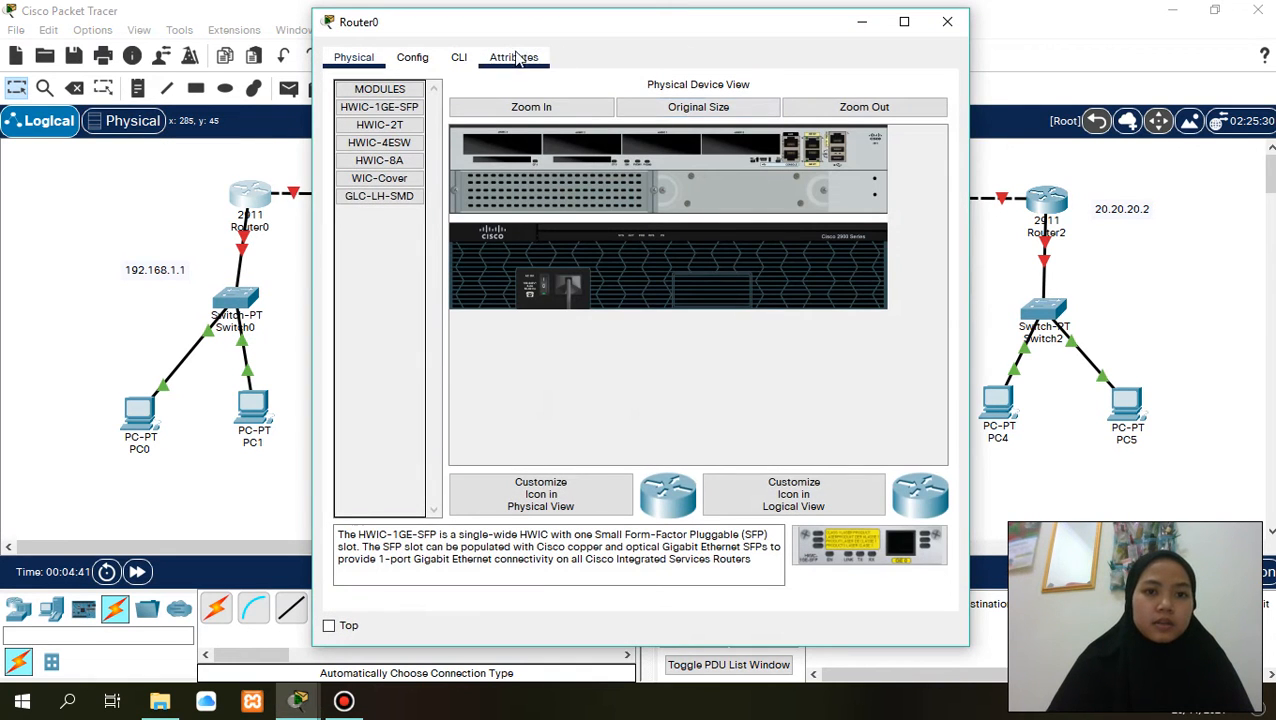
click(460, 59)
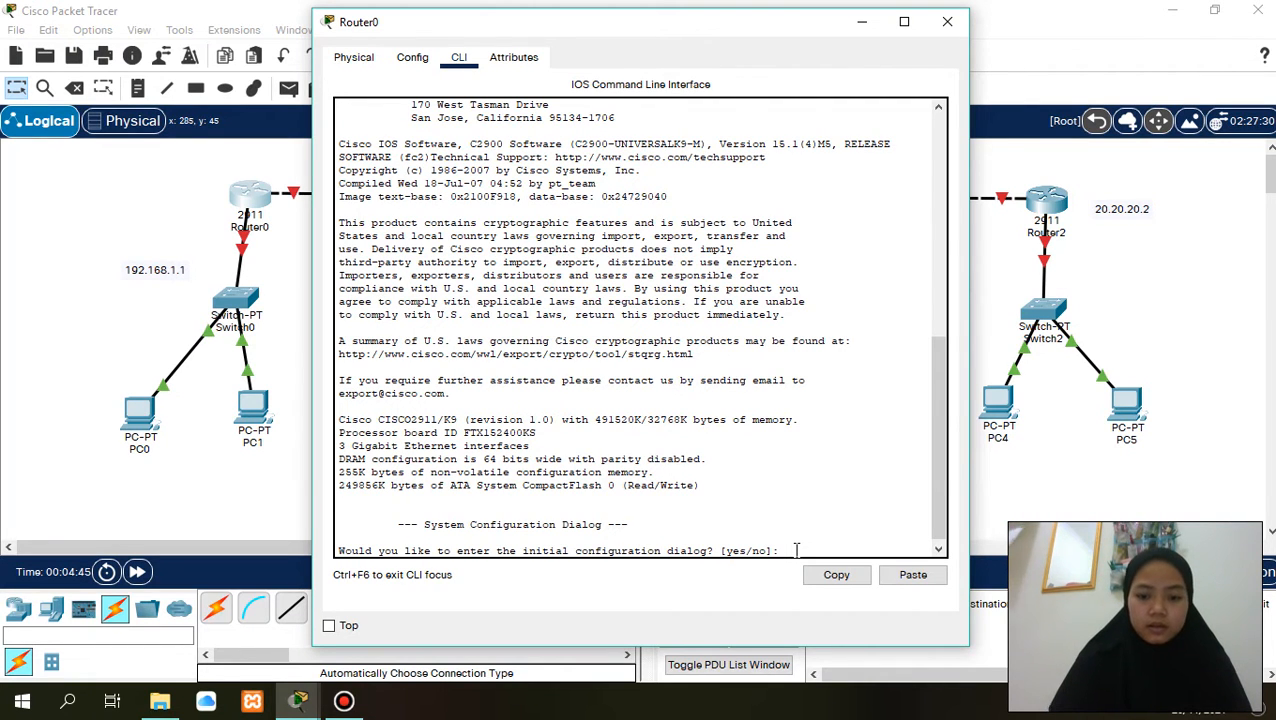
text(no)
key(Return)
key(Return)
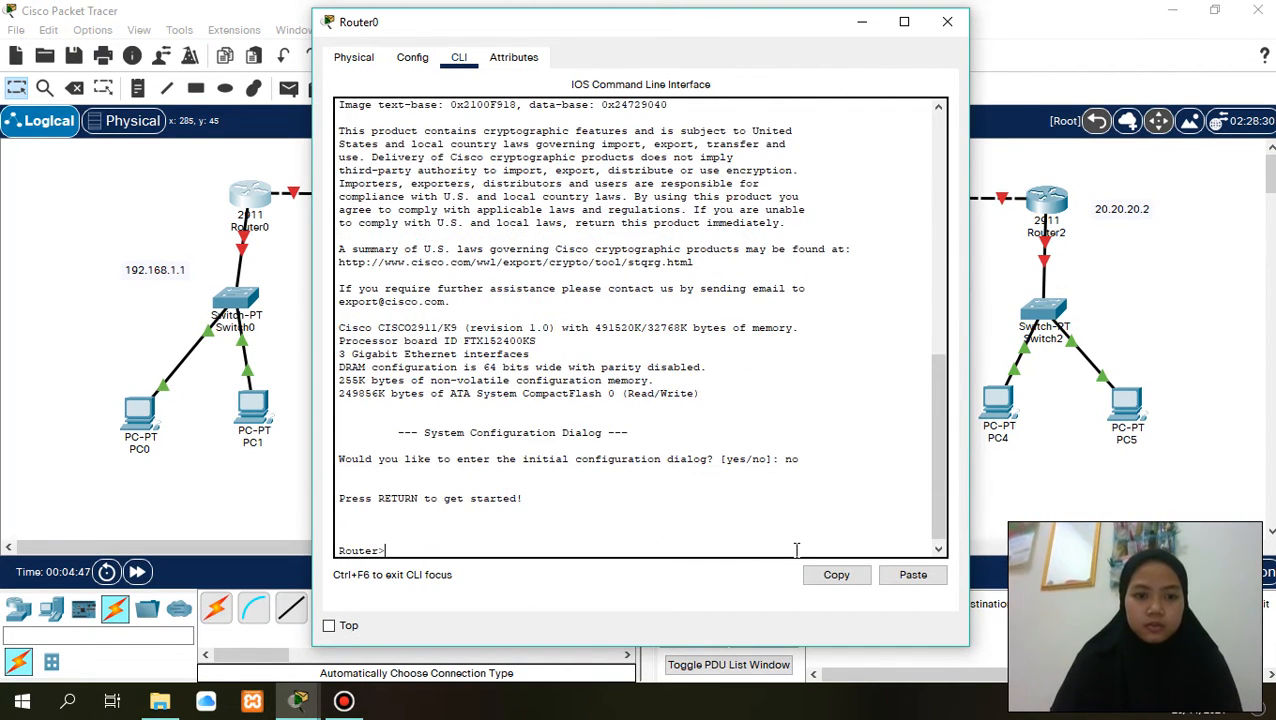
text(e)
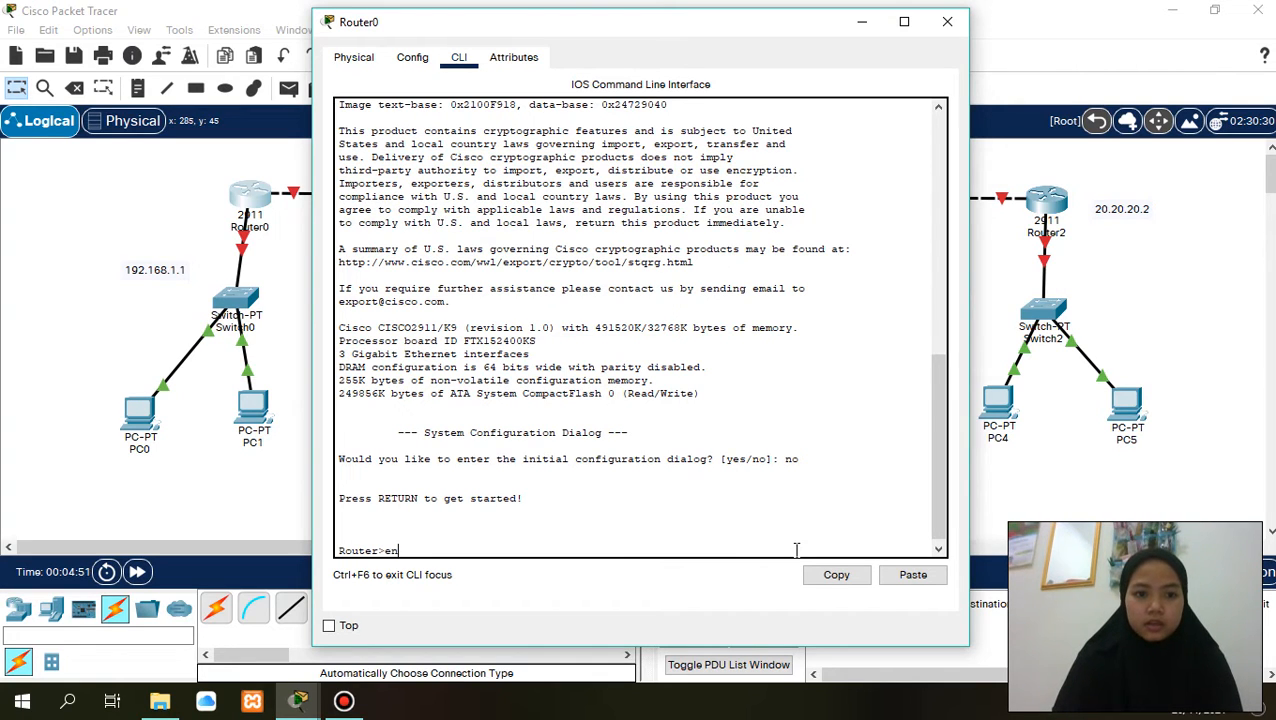
text(n)
key(Return)
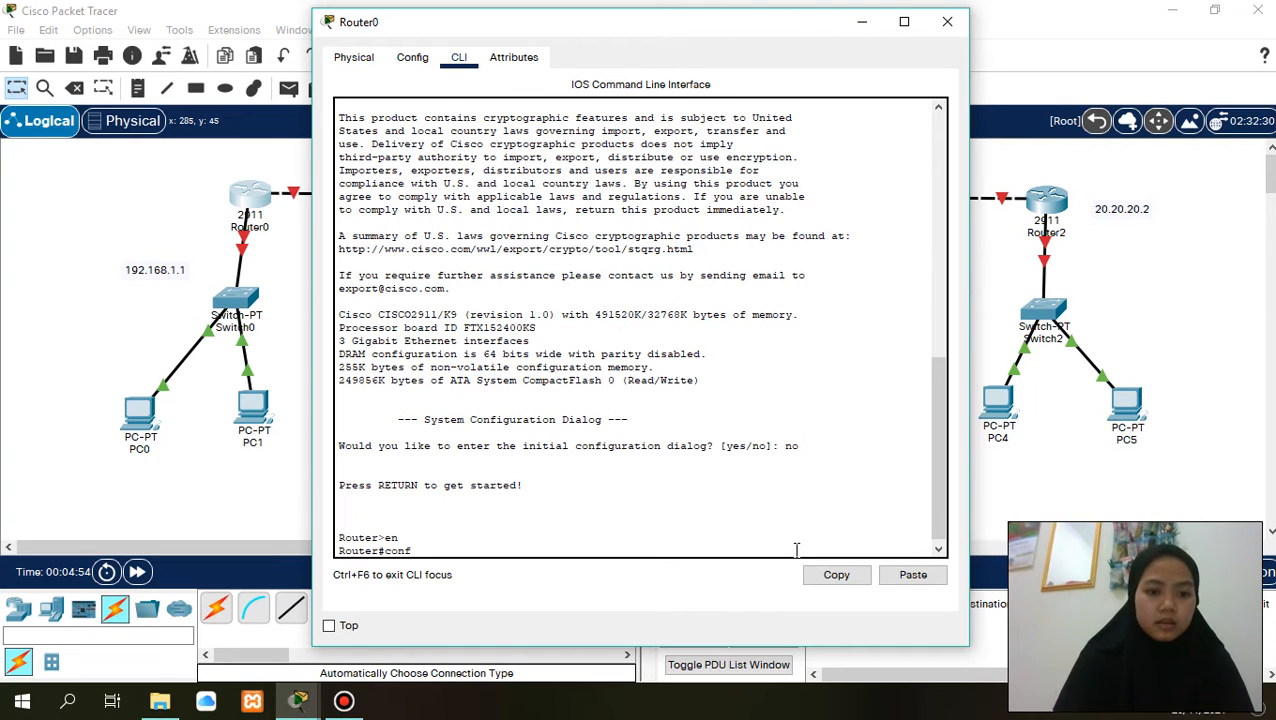
text(conf t)
key(Return)
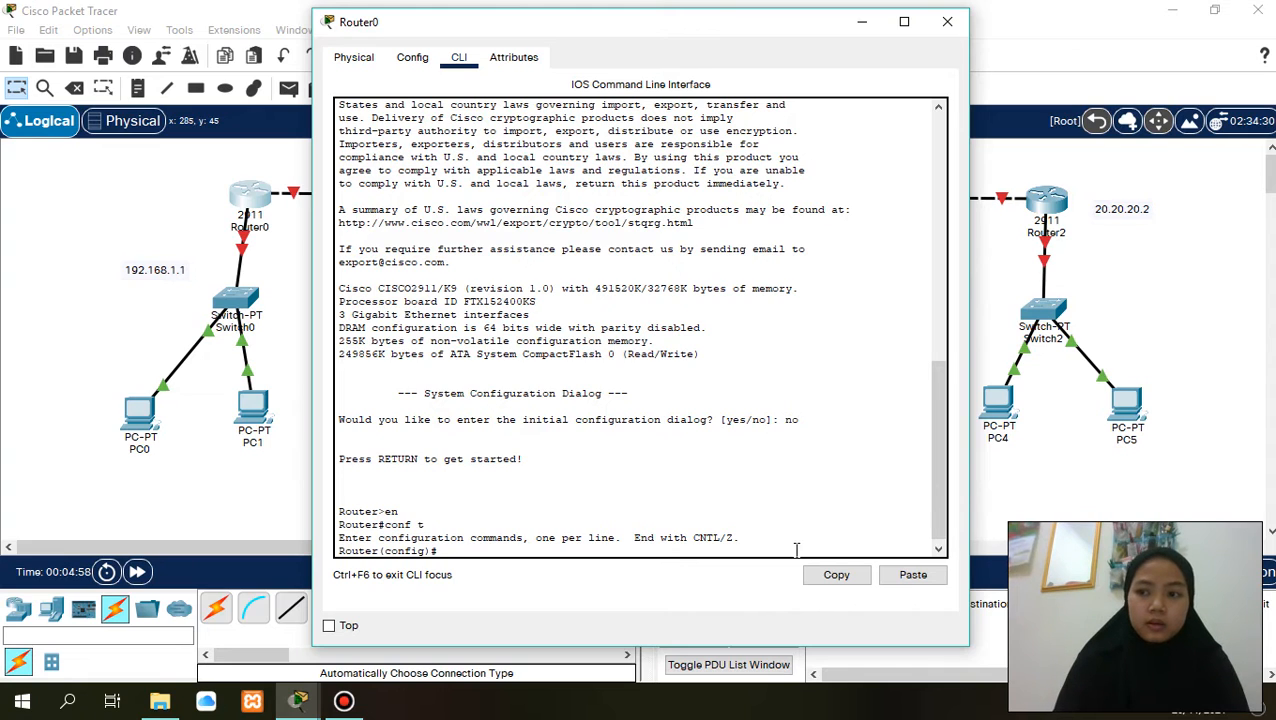
- Enter interface configuration for gig0/0 on Router0
text(nt )
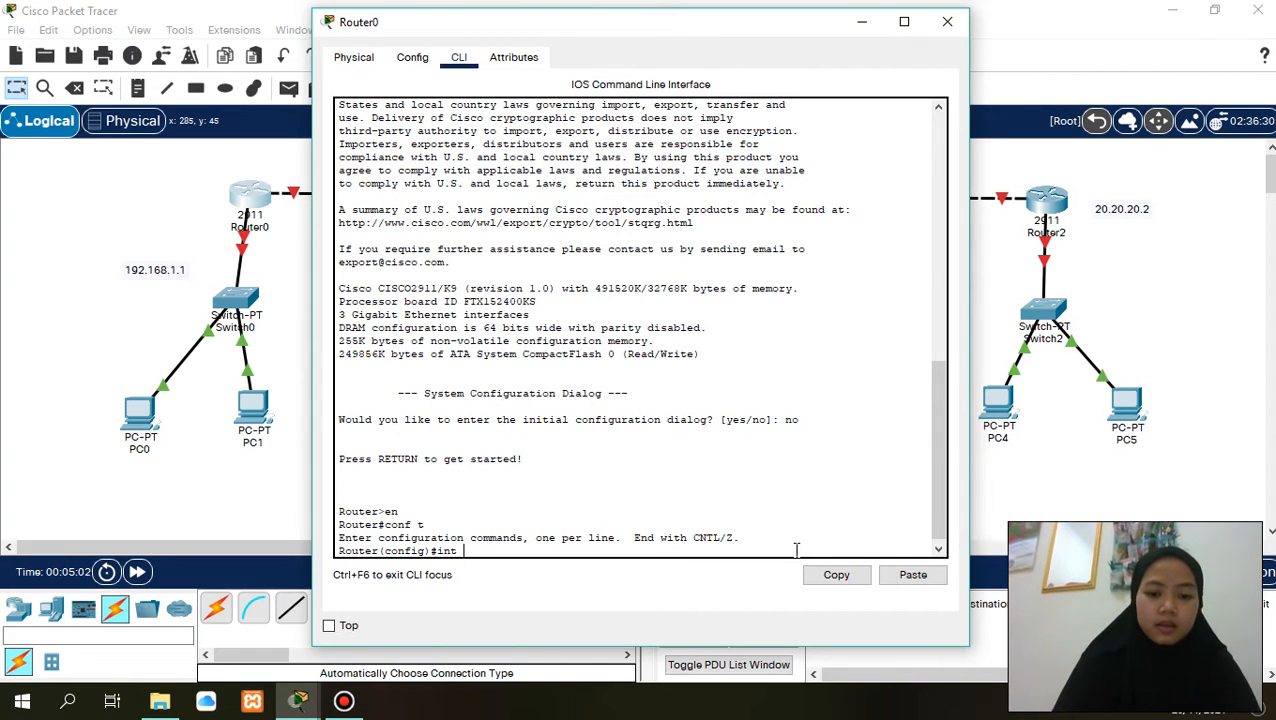
text(gig0/0)
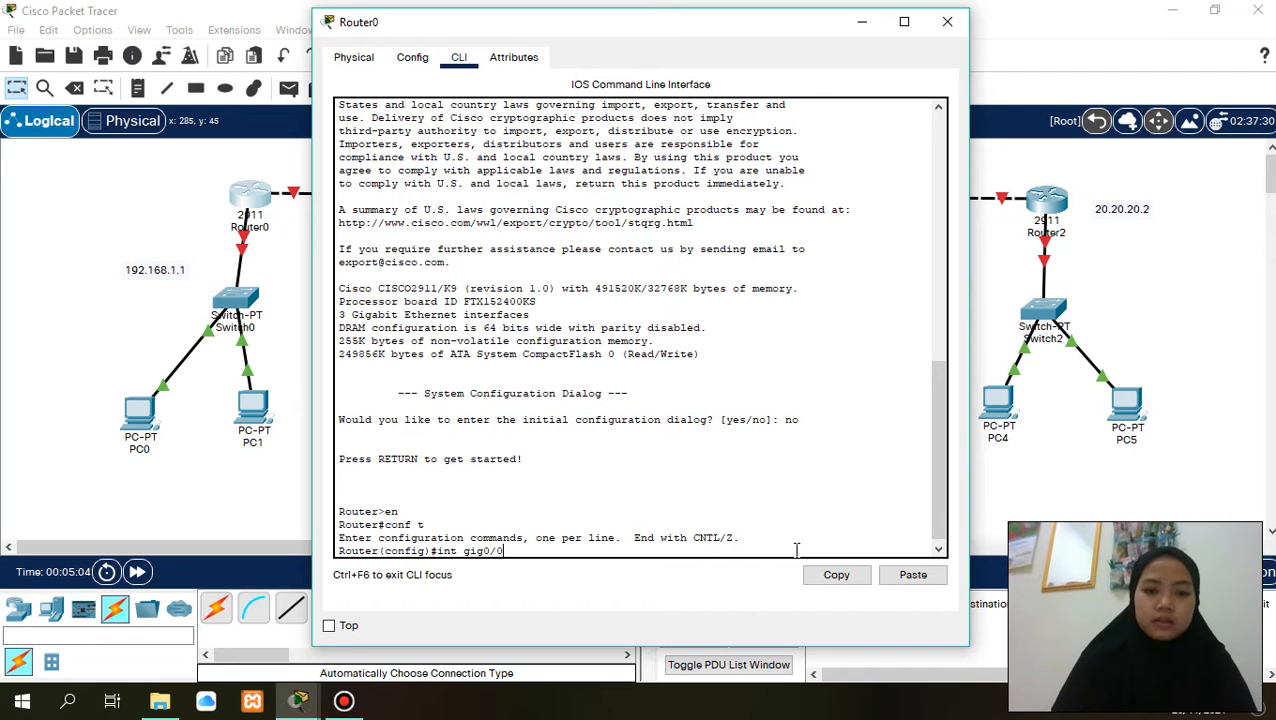
key(Return)
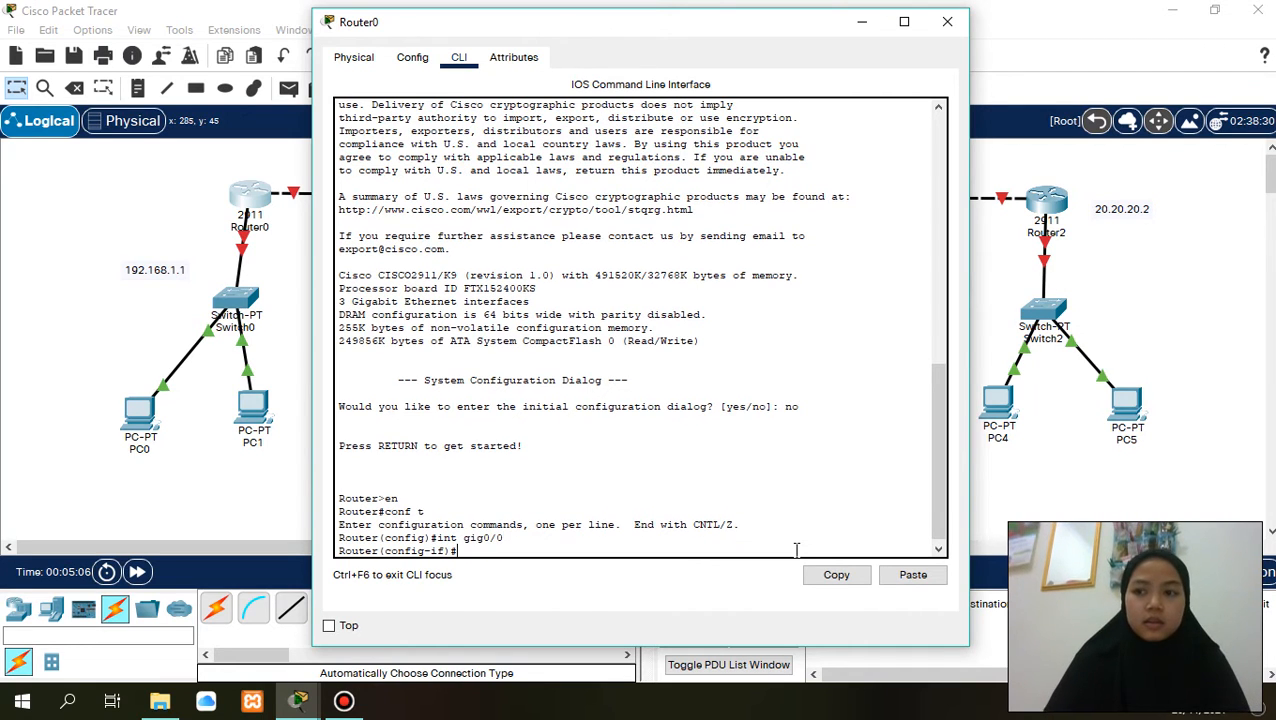
- Try to assign IP address 192.168.1.1 to Router0's gig0/0 without a subnet mask
text(ip add )
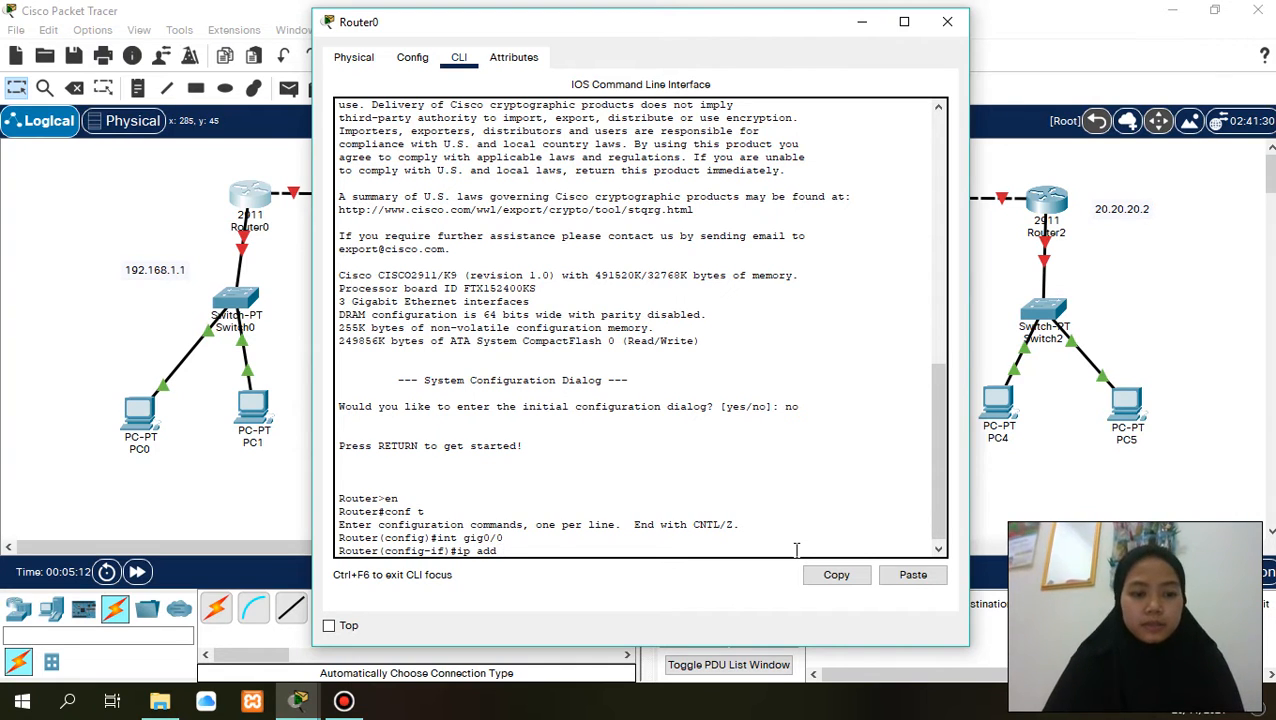
text(192.16)
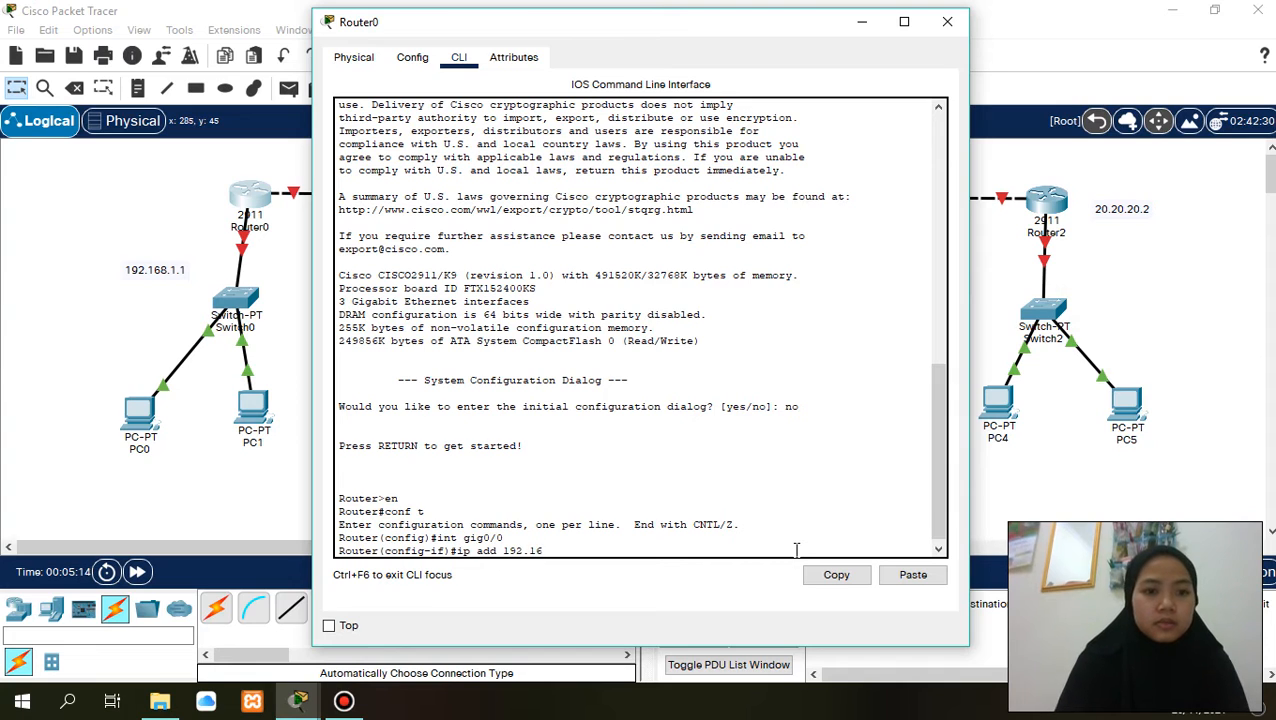
text(8)
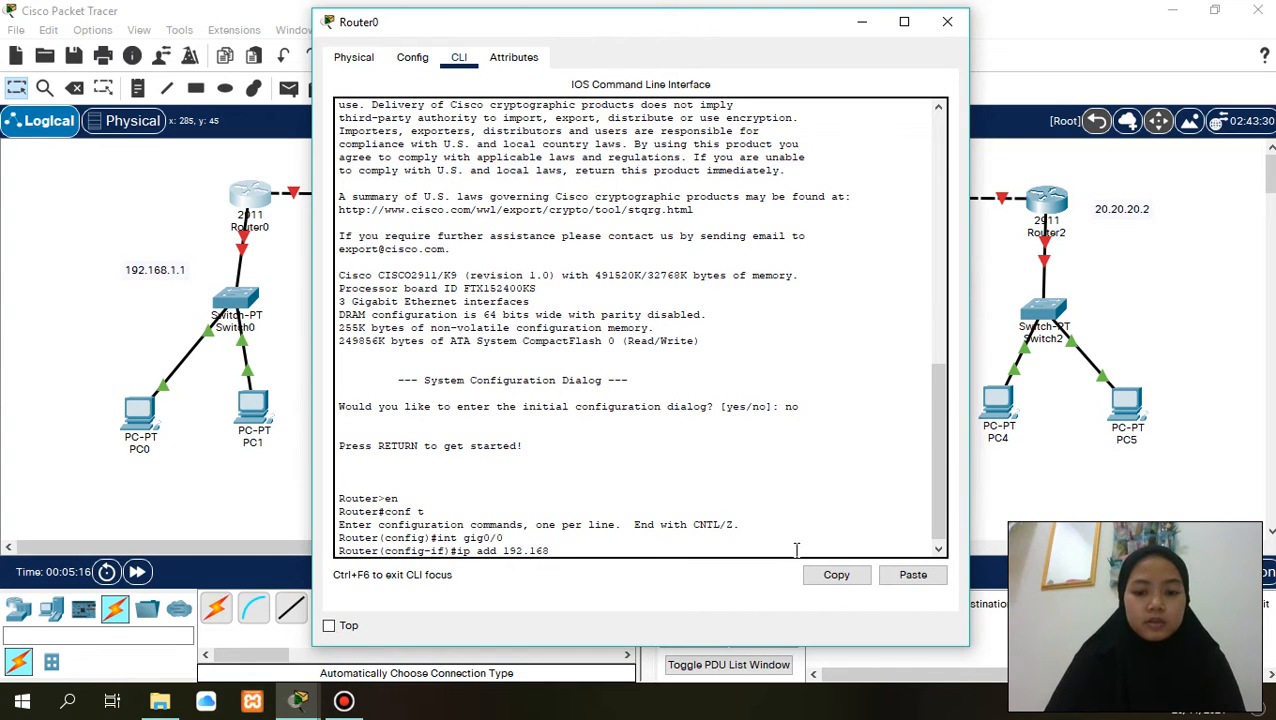
text(.1.1)
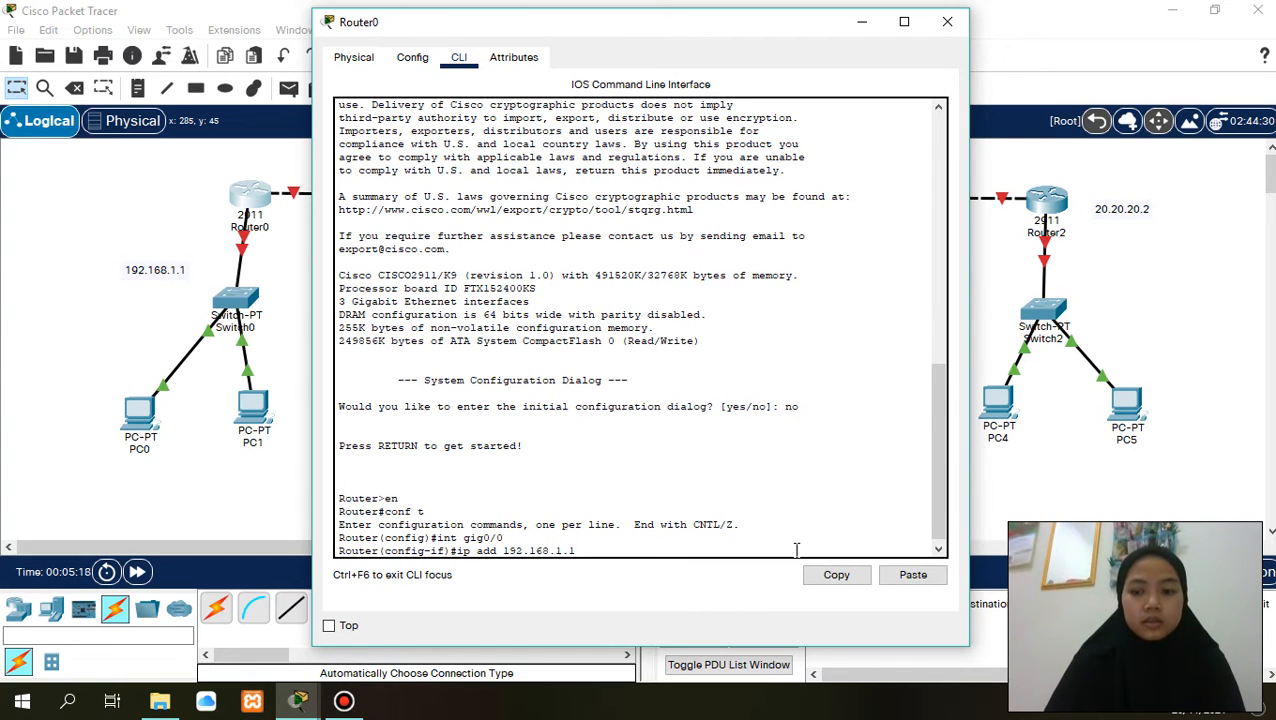
key(Return)
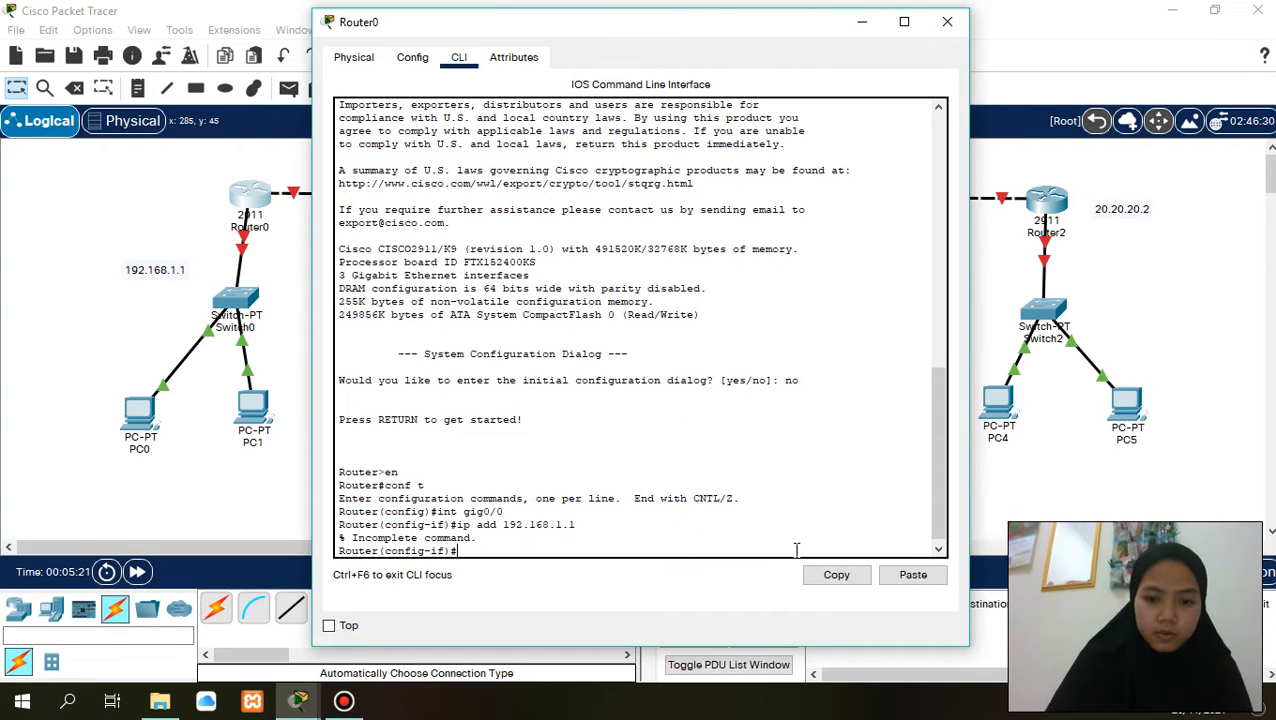
- Assign IP address 192.168.1.1 with subnet mask 255.255.255.0 to Router0's gig0/0 interface
text(ip a)
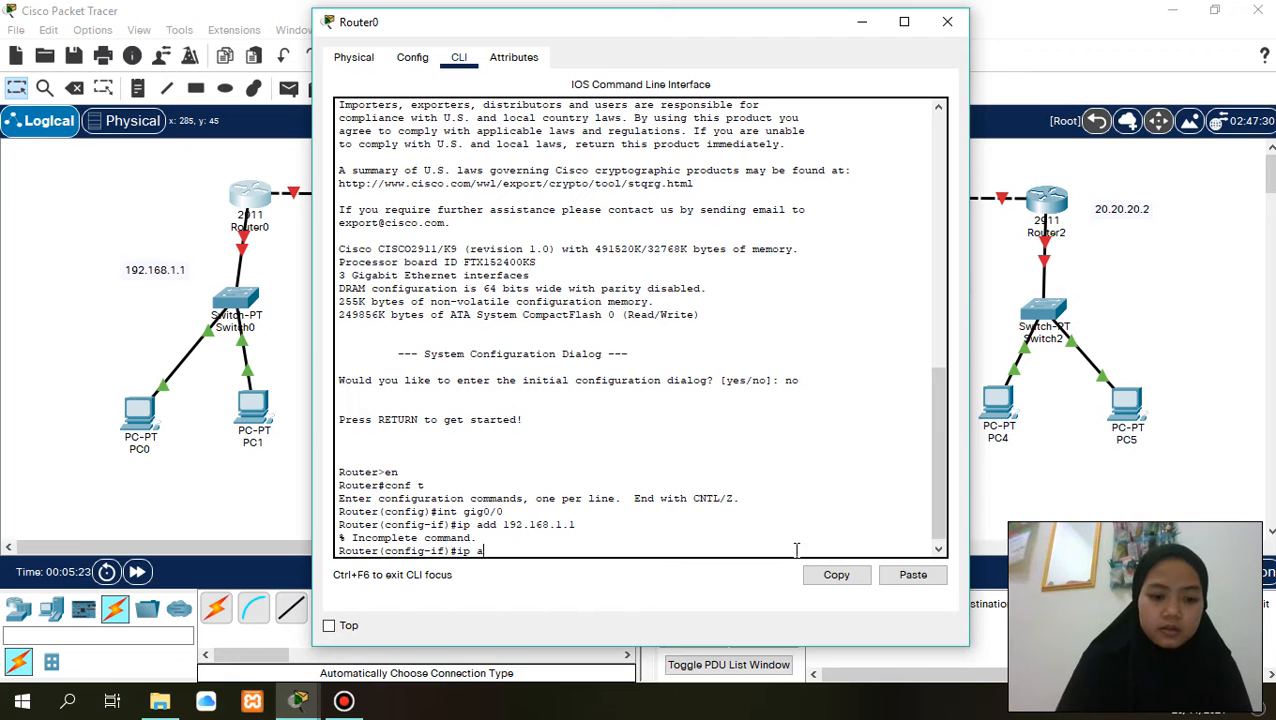
text(dd 192)
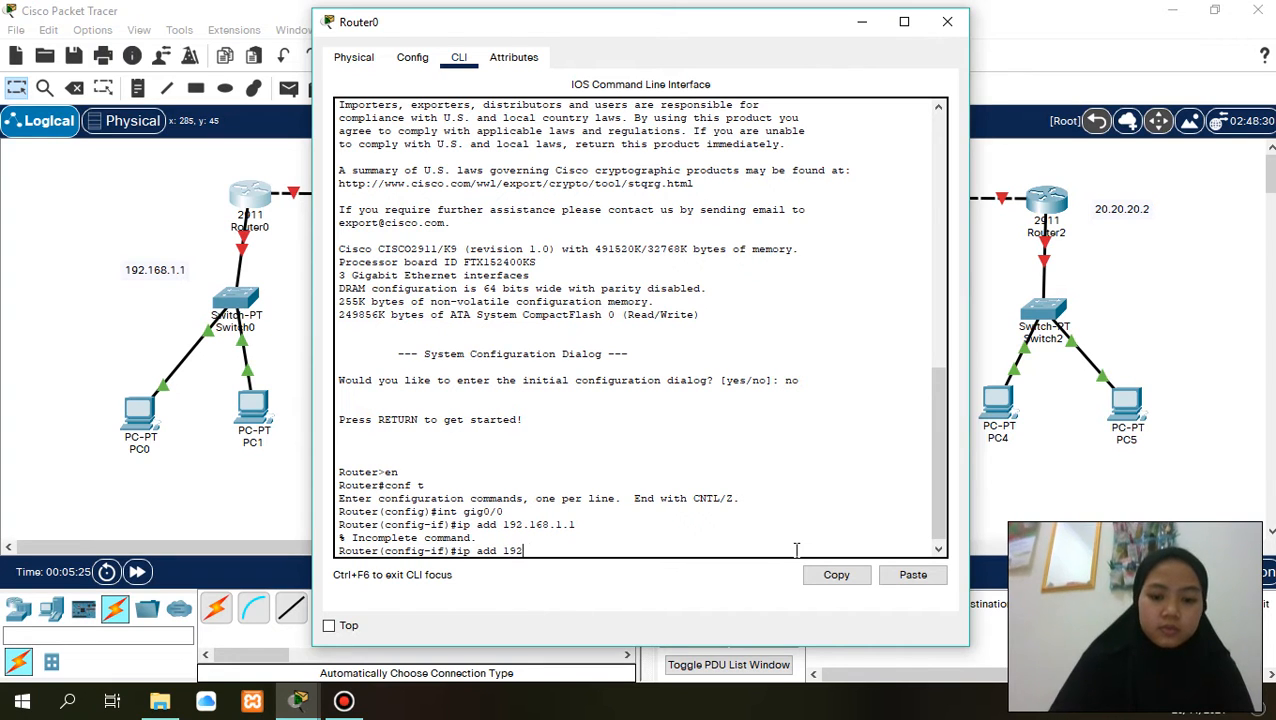
text(.168.1.1)
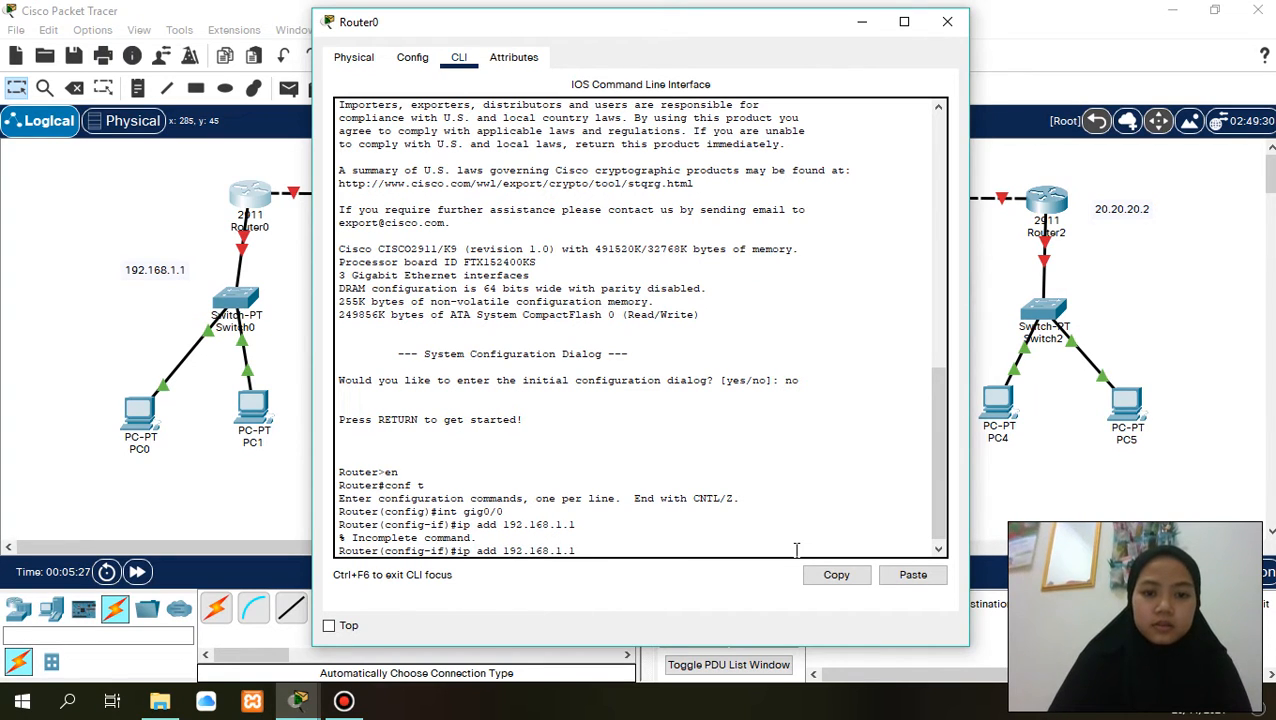
text( 255.)
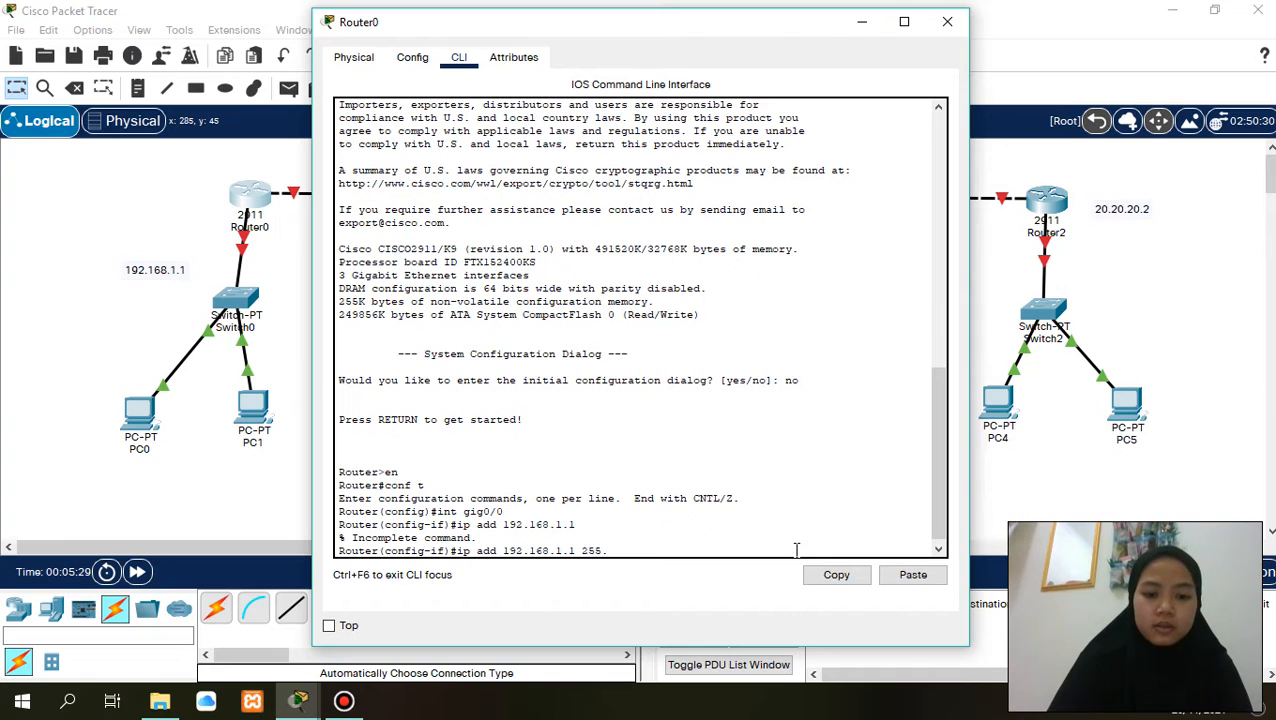
text(255.255)
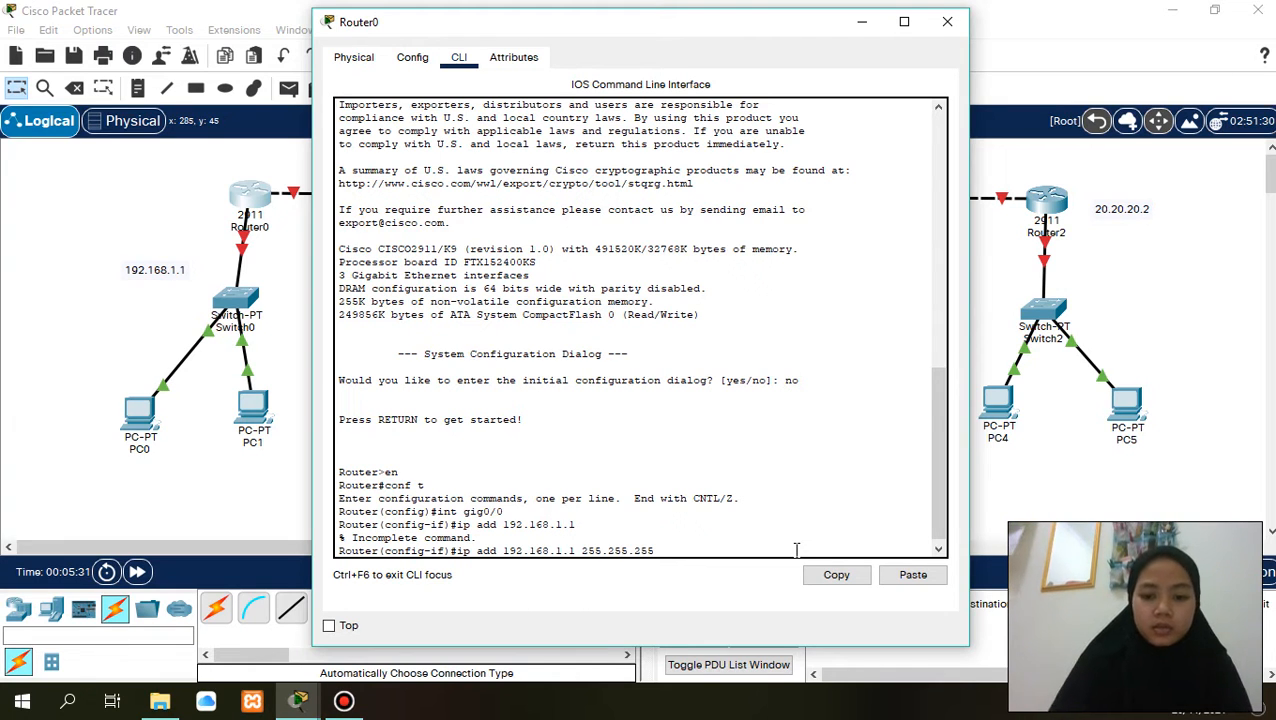
text(.0)
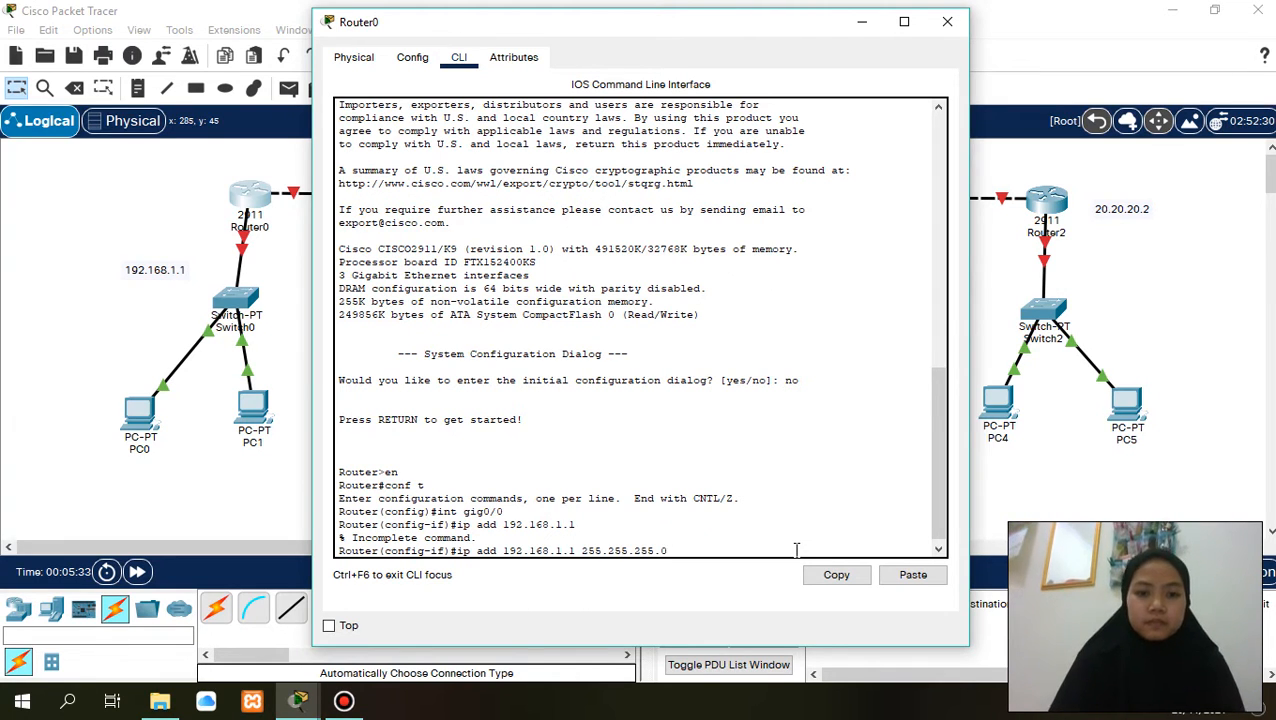
key(Return)
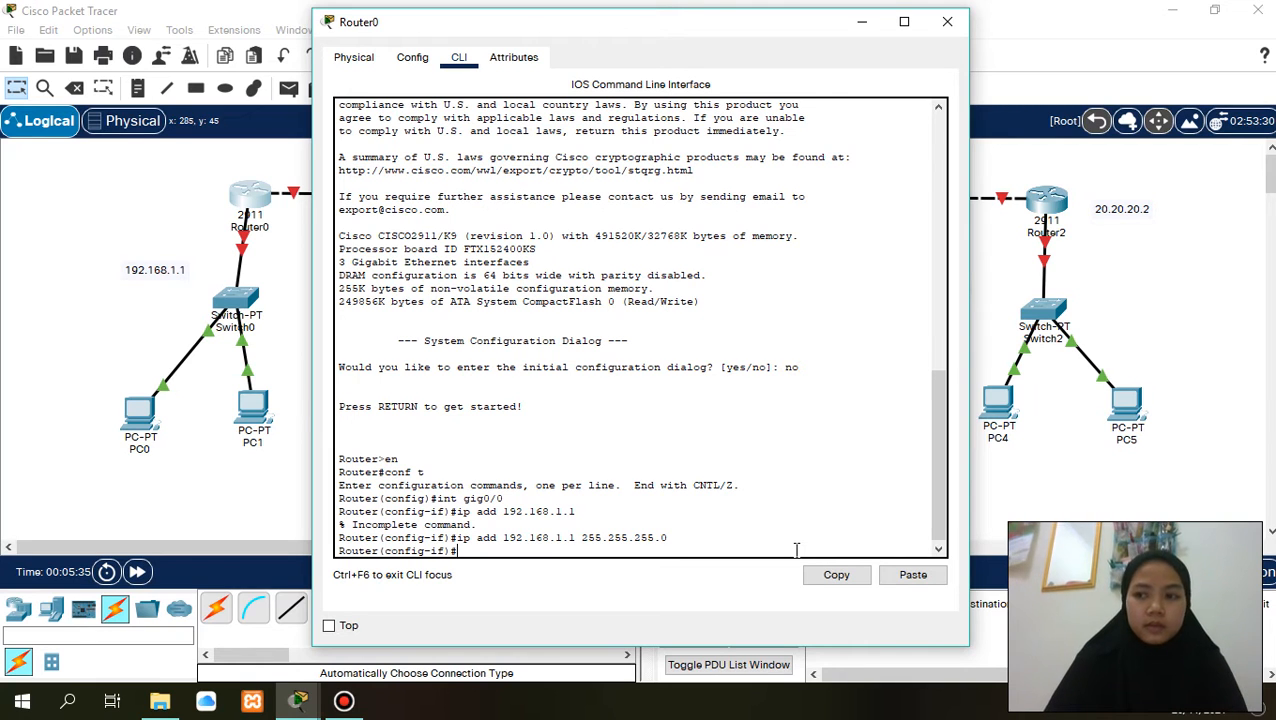
- Enable Router0's gig0/0 interface with no sh and exit to global configuration mode
text(no sh)
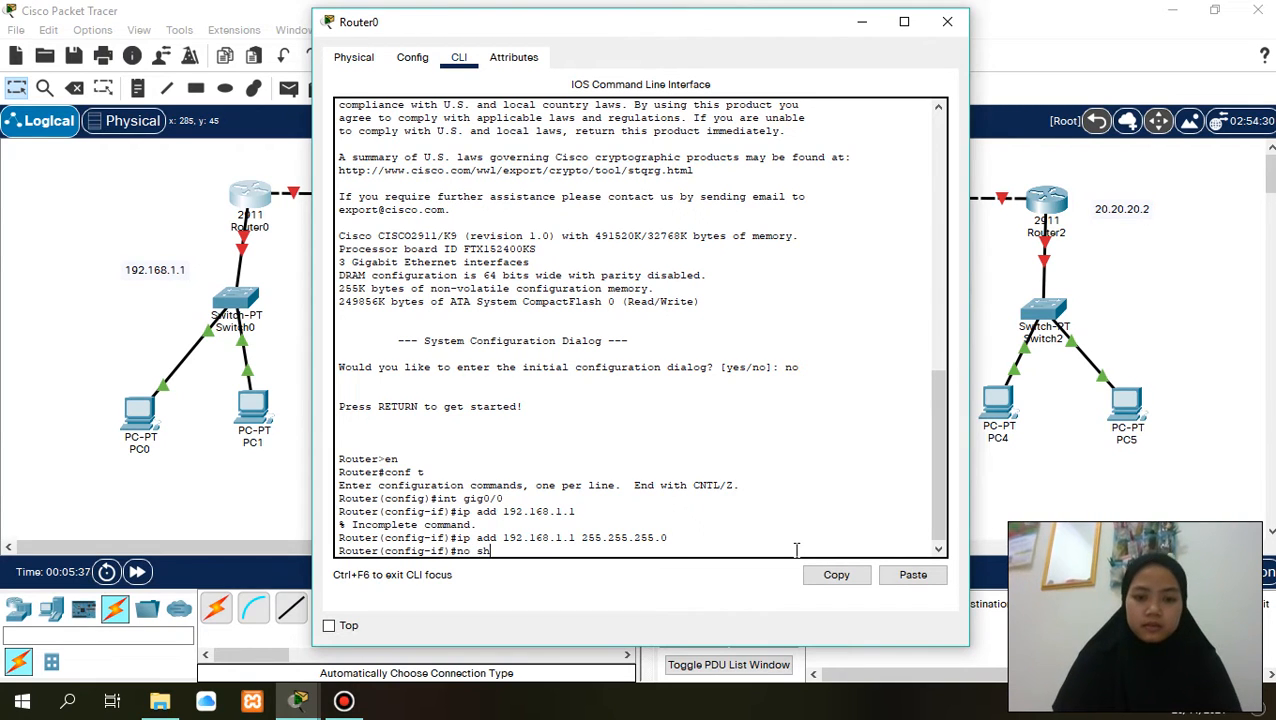
key(Return)
key(Return)
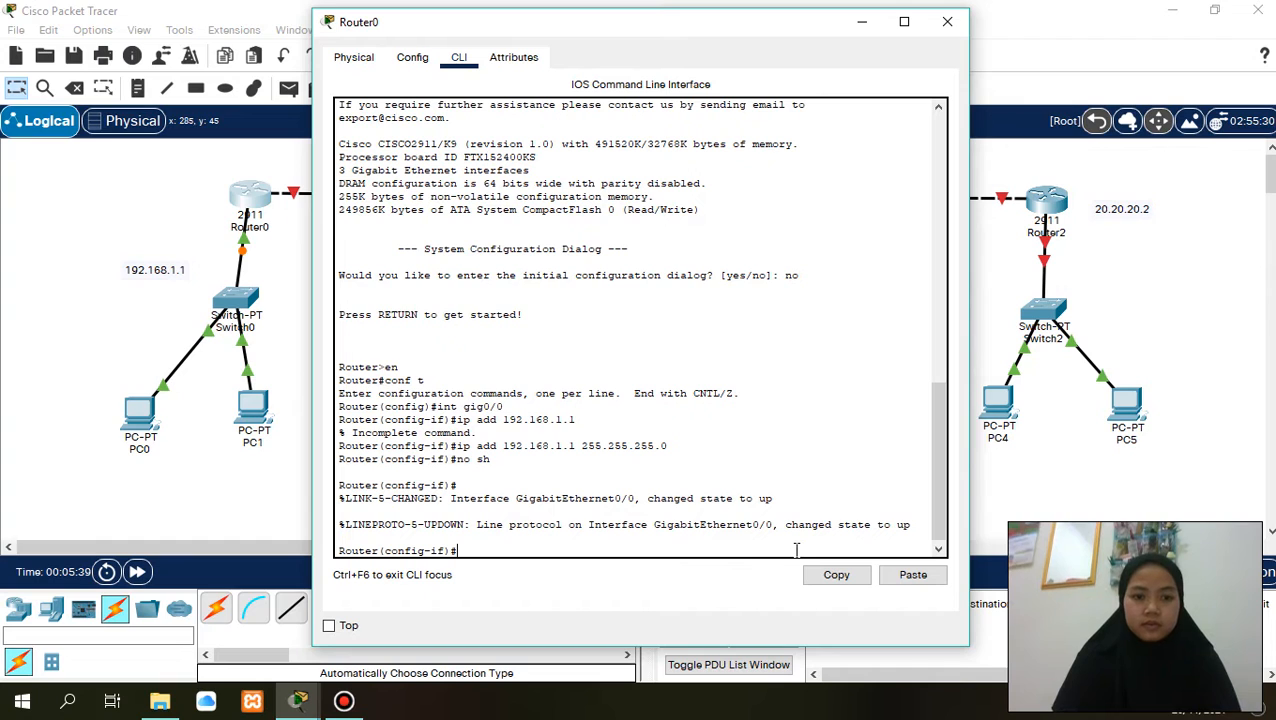
text(ex)
key(Return)
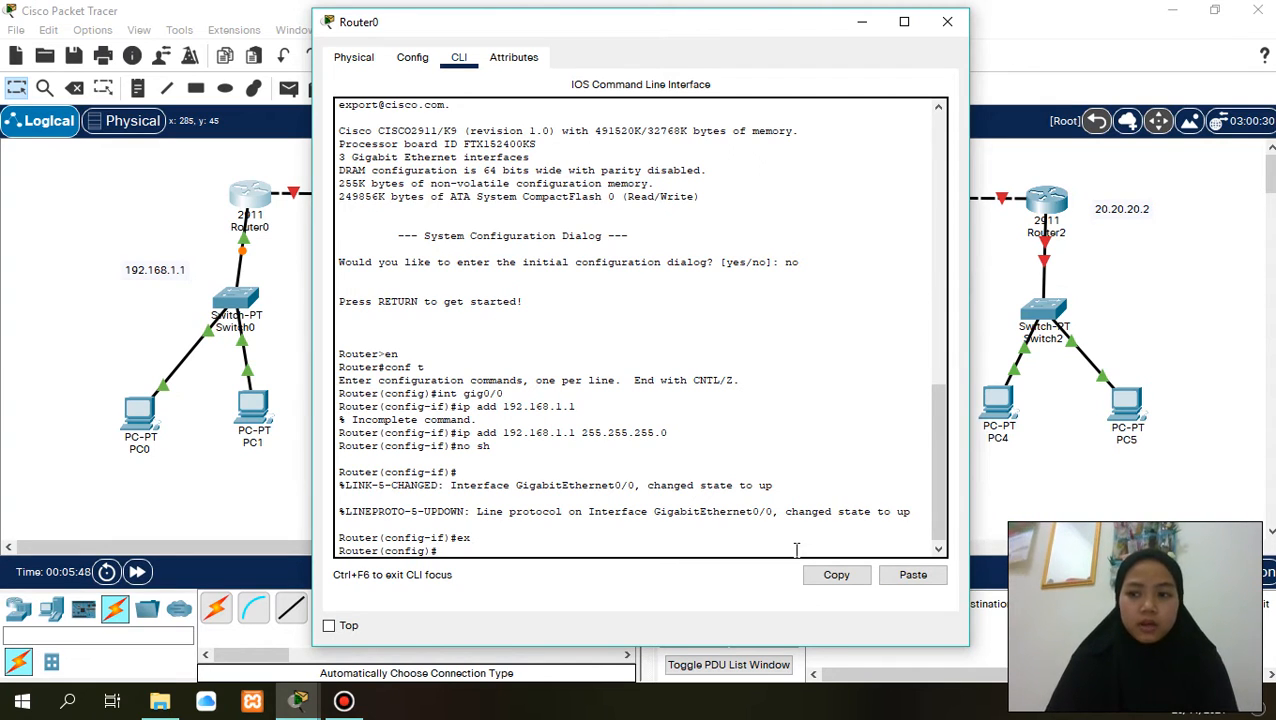
- Assign IP address 10.10.10.1 with subnet mask 255.255.255.0 to Router0's gig0/1 interface
text(int )
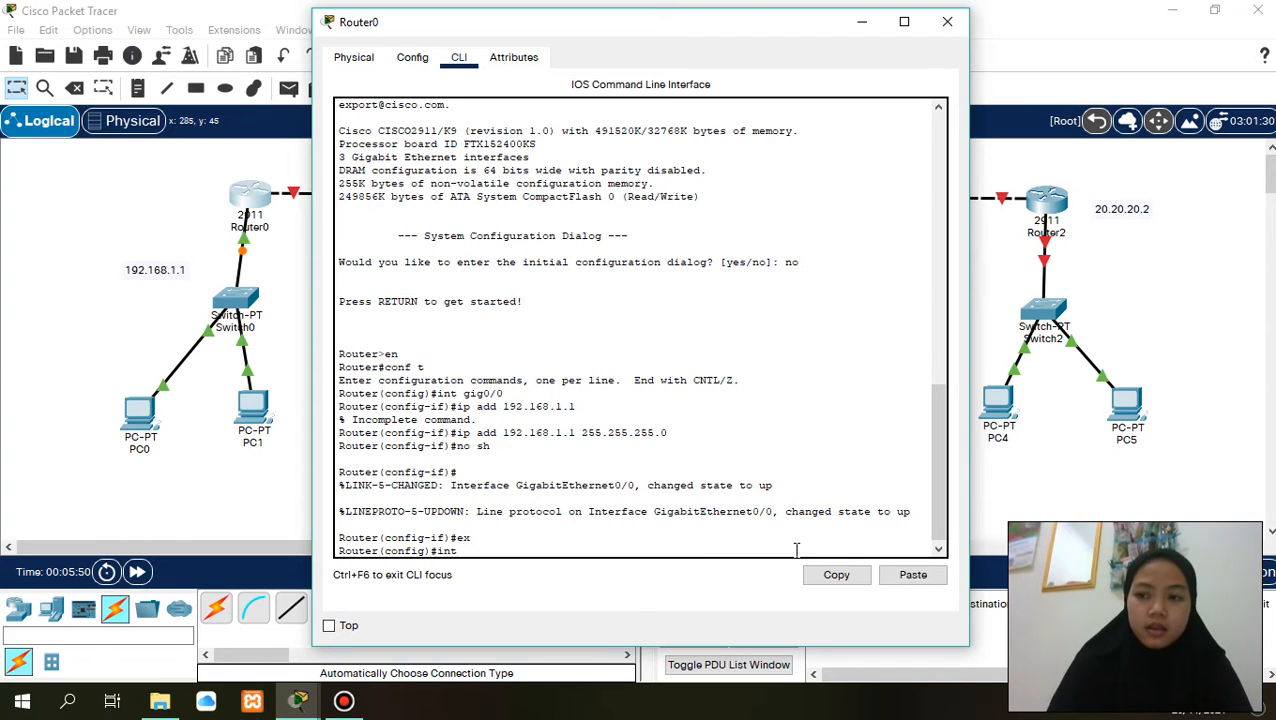
text(gig0)
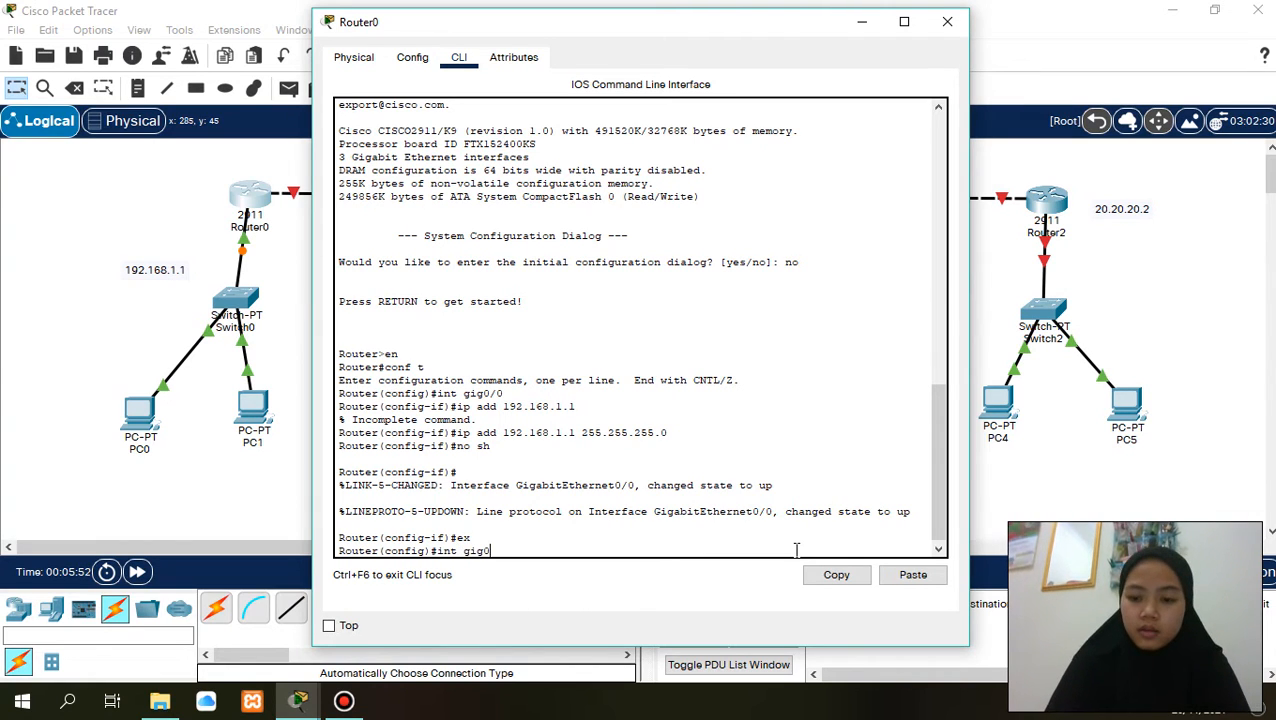
text(/1)
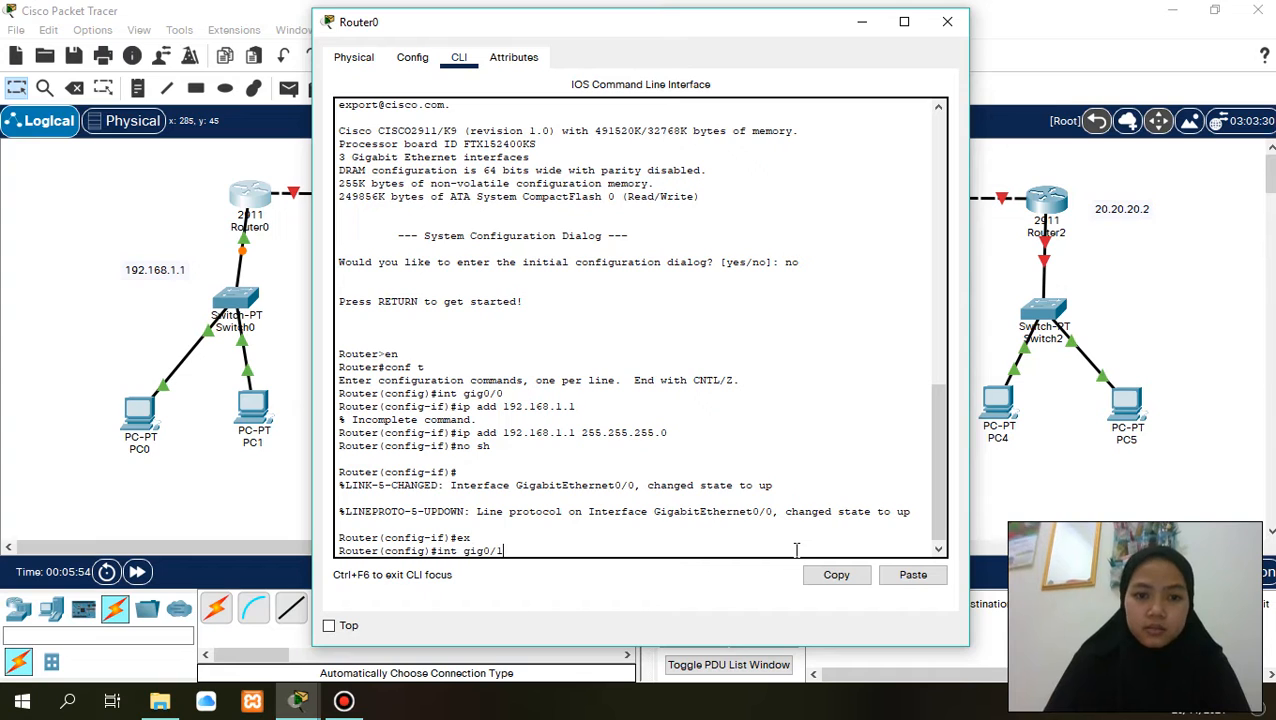
key(Return)
text(ip add)
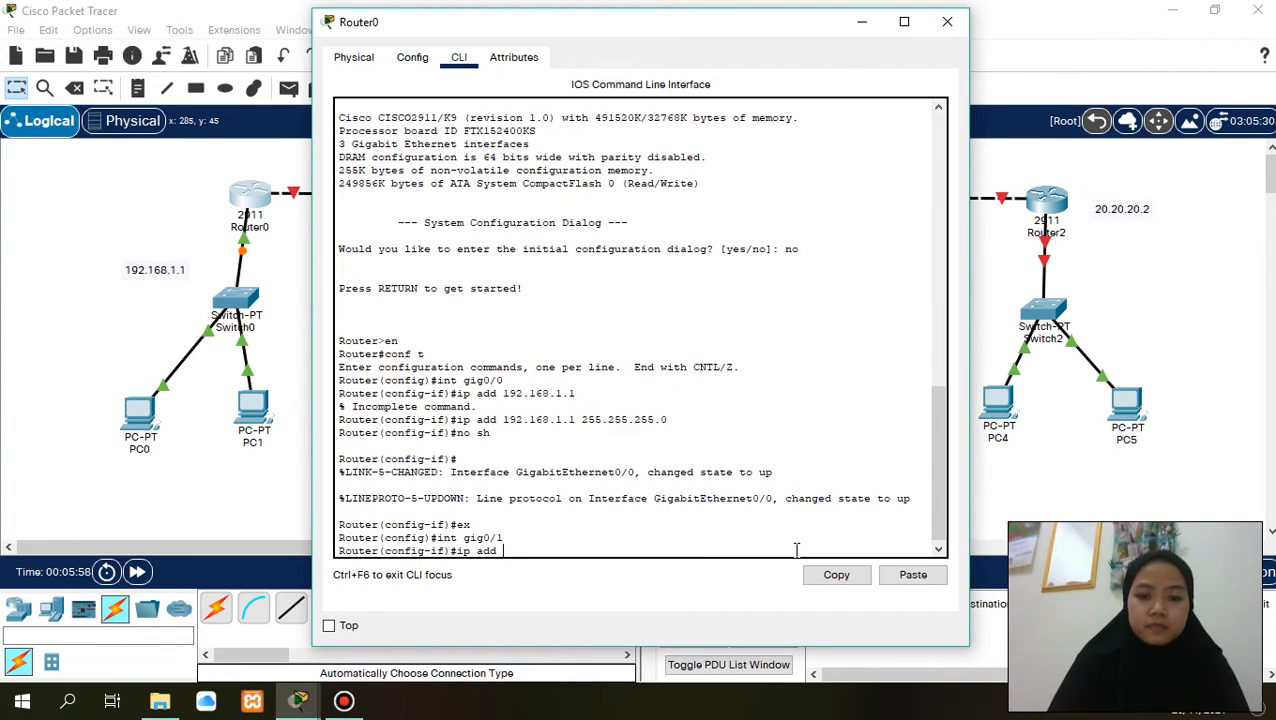
text( 10.10.10.1)
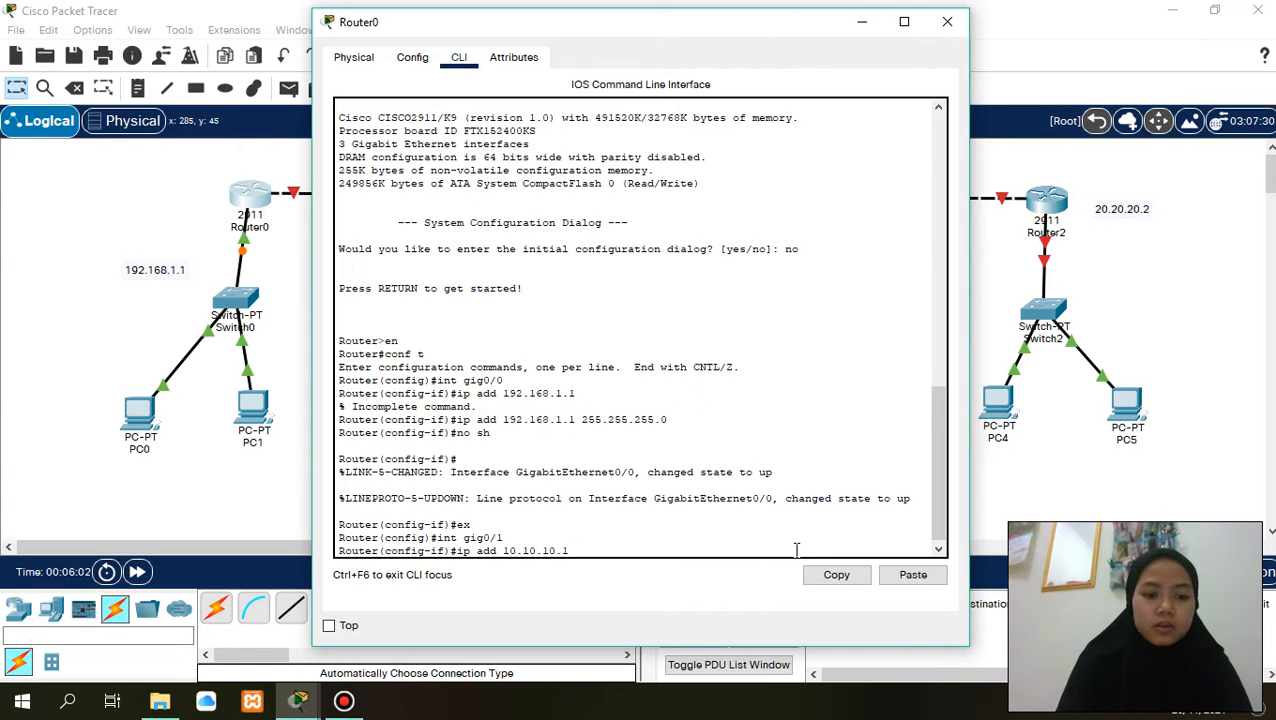
text( 255.255)
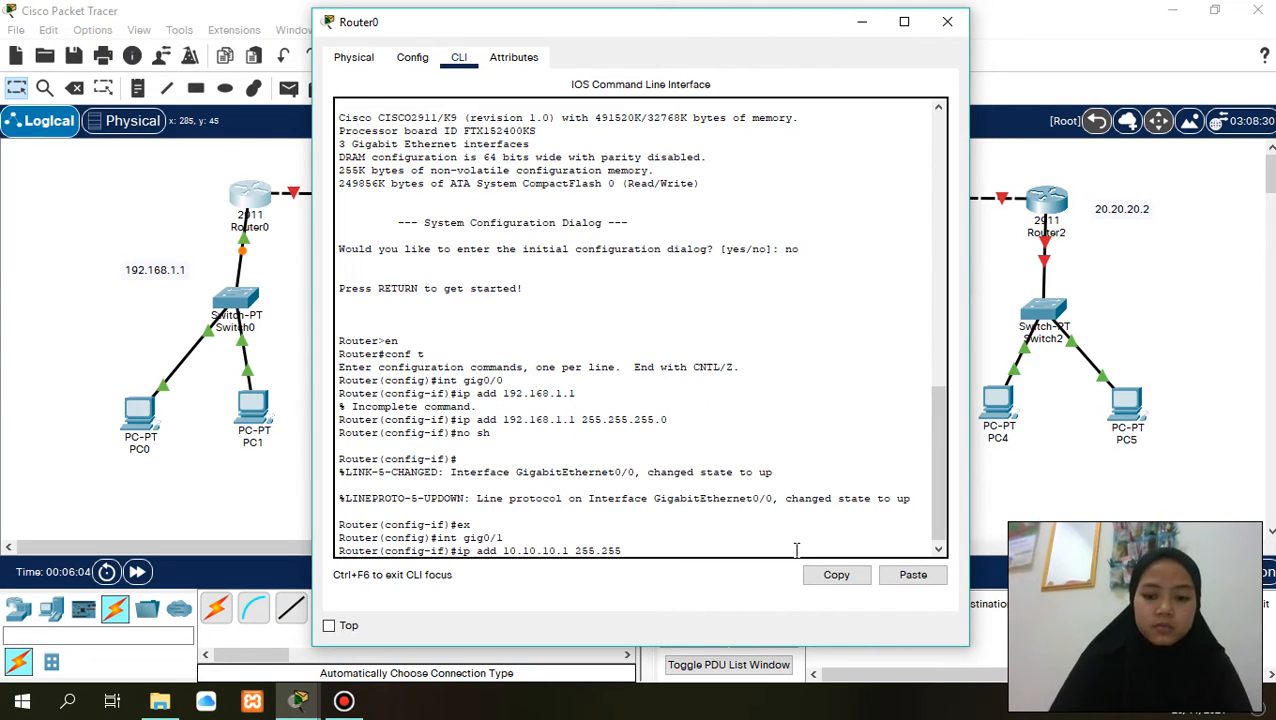
text(.255.0)
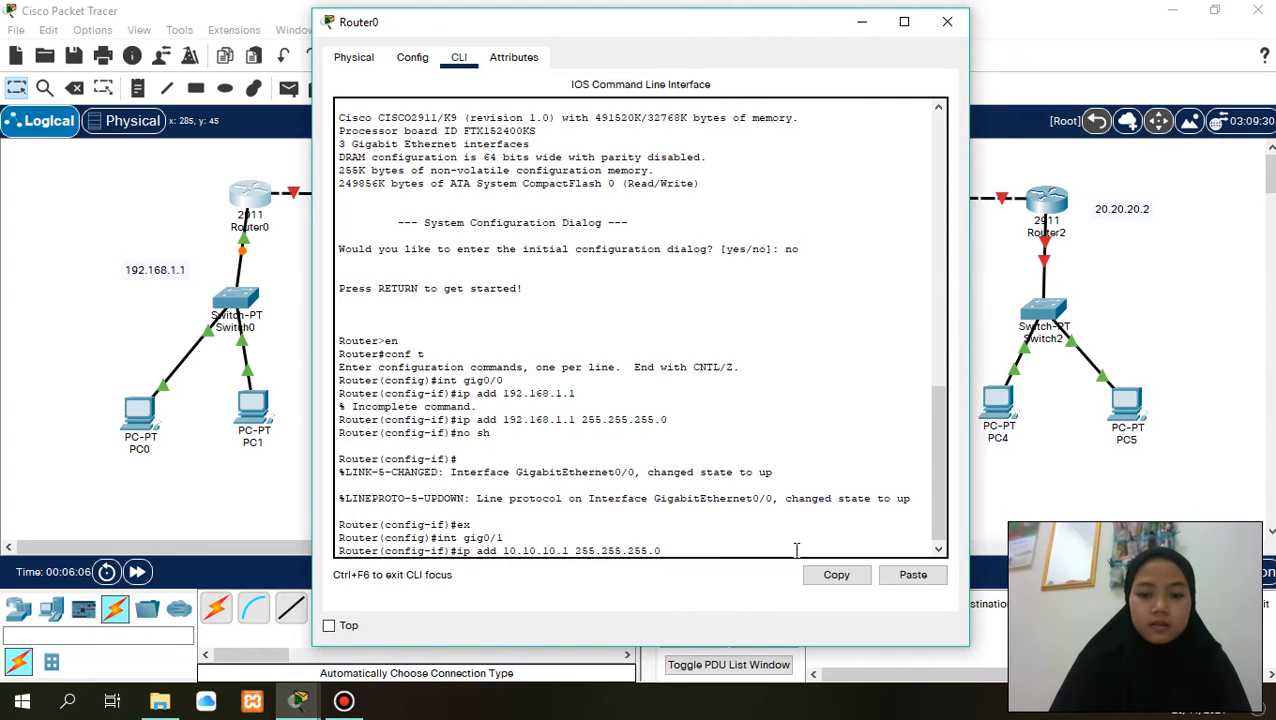
key(Return)
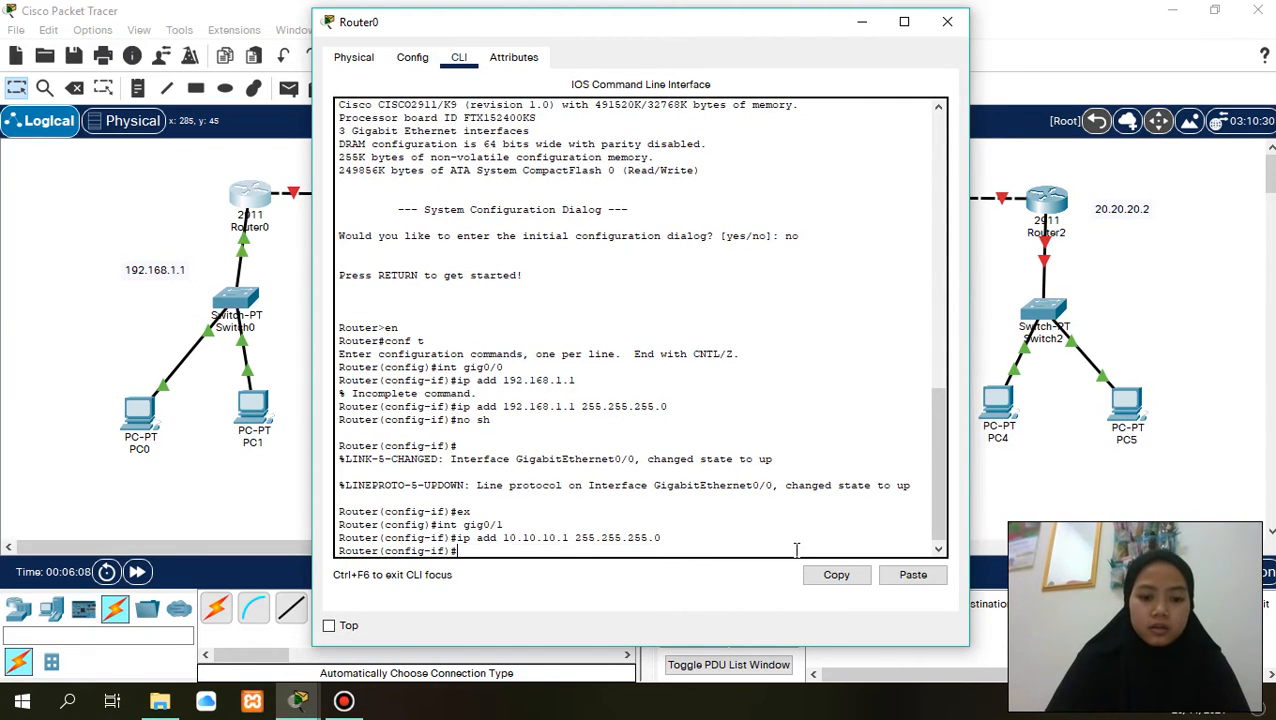
- Enable Router0's gig0/1 interface with no sh and exit to global configuration mode
text(no sh)
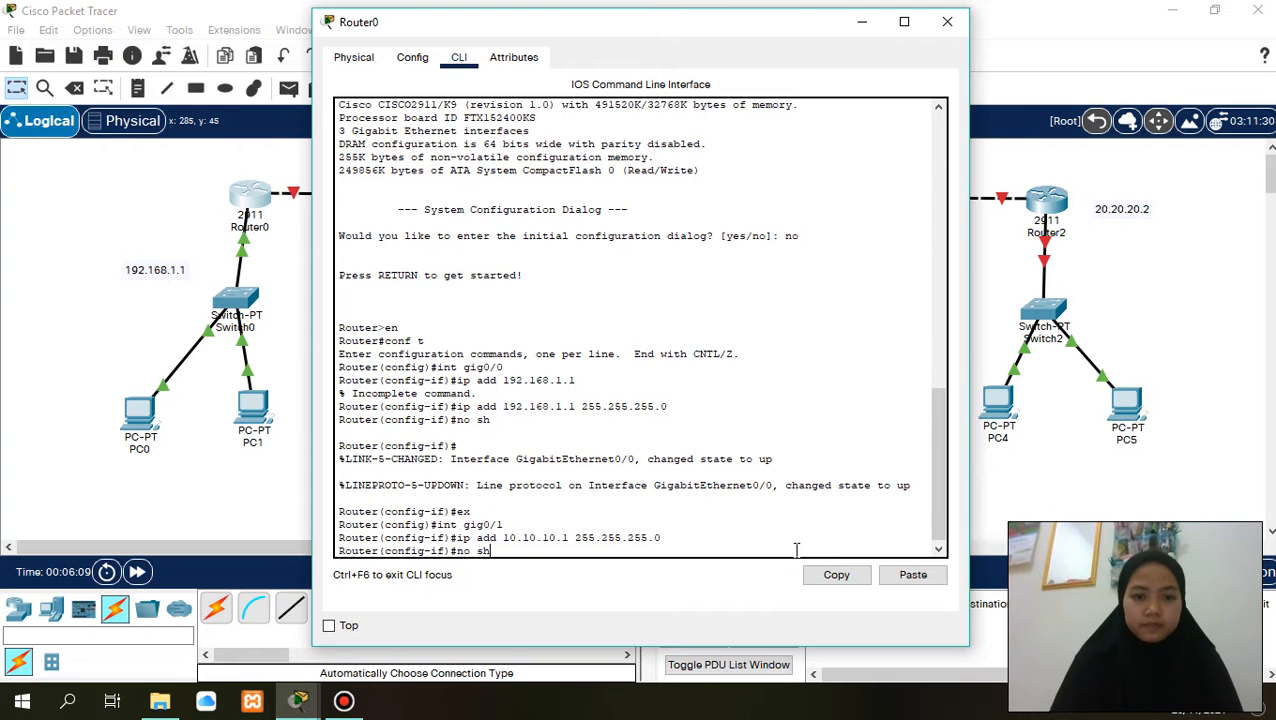
key(Return)
key(Return)
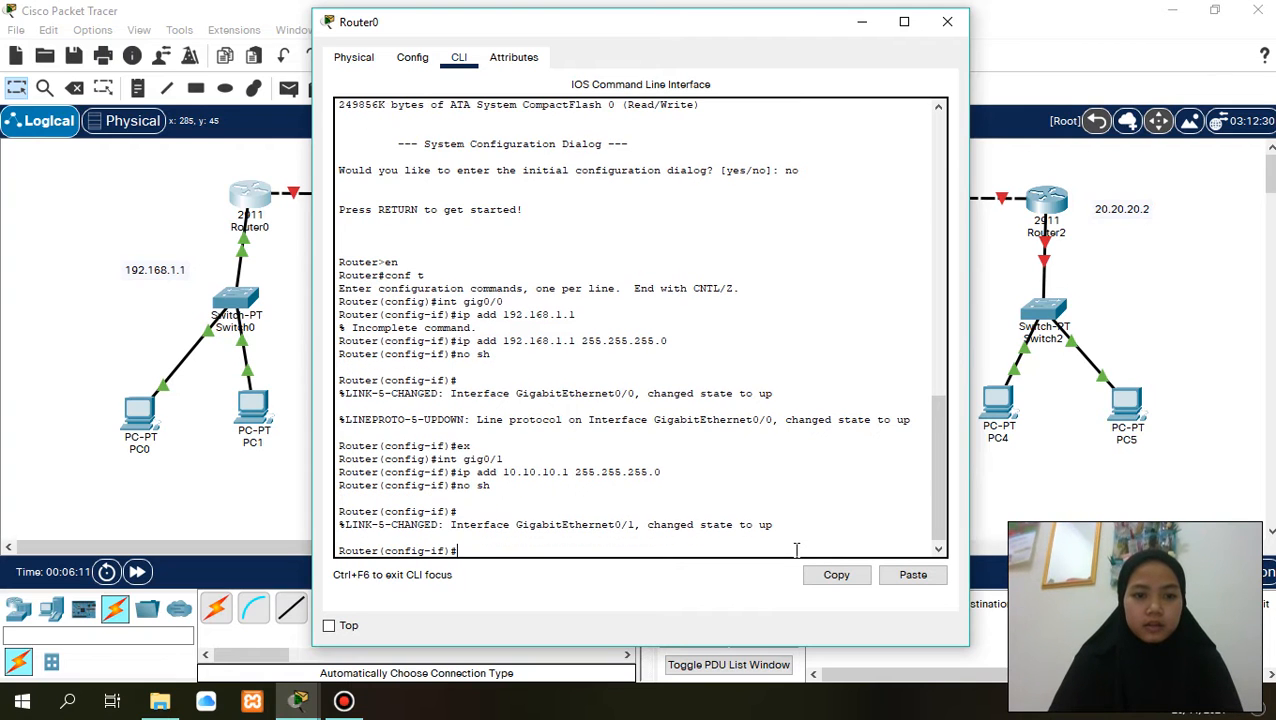
text(ex)
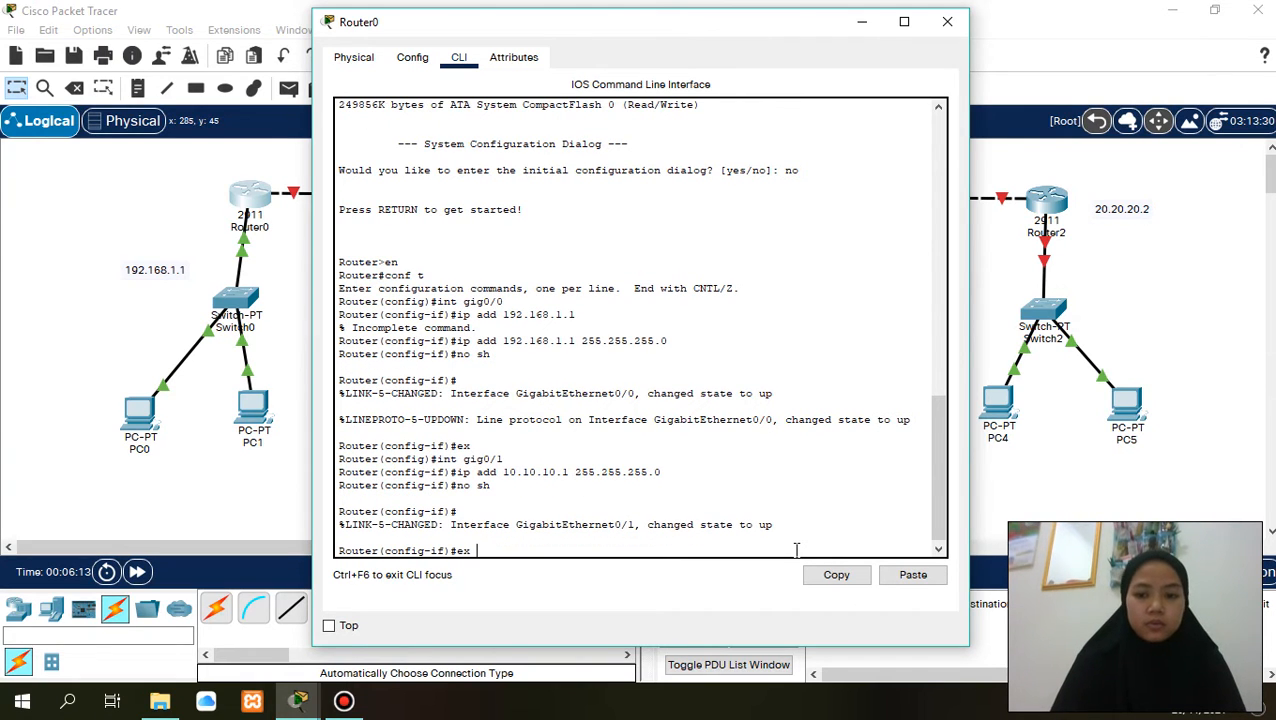
key(Return)
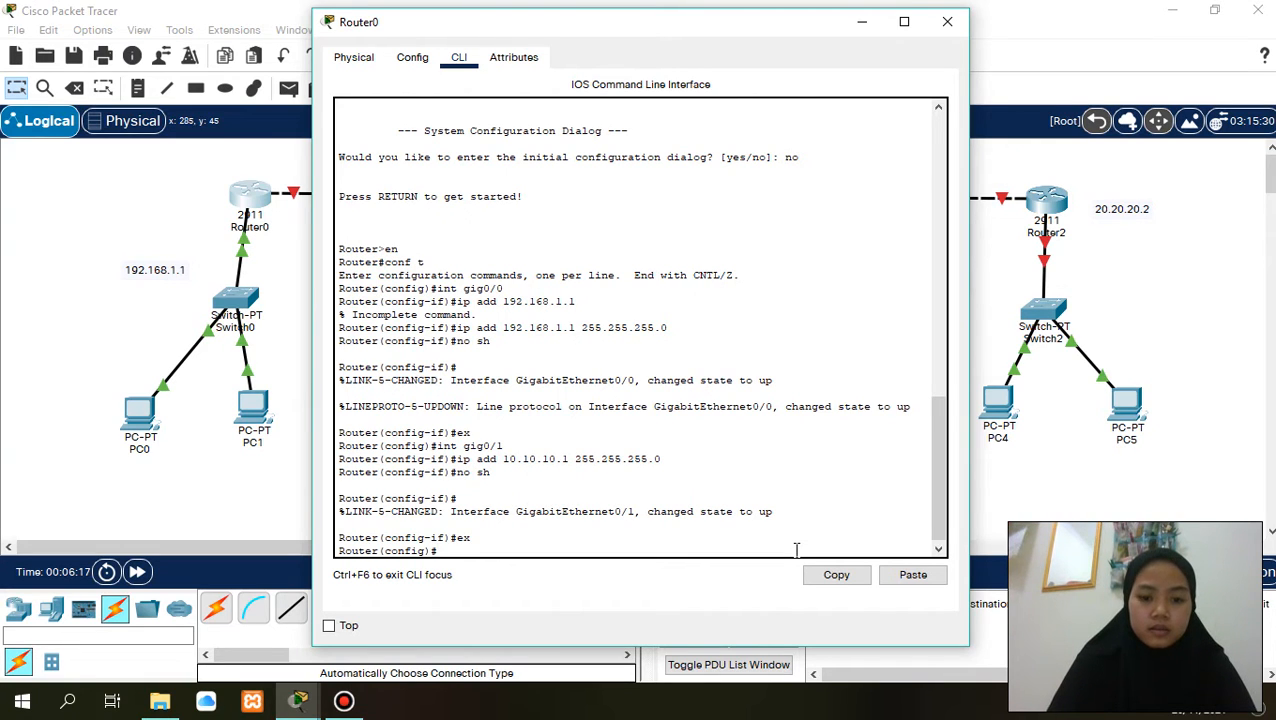
- Start OSPF routing process 10 on Router0 and begin a network statement for it
text(router)
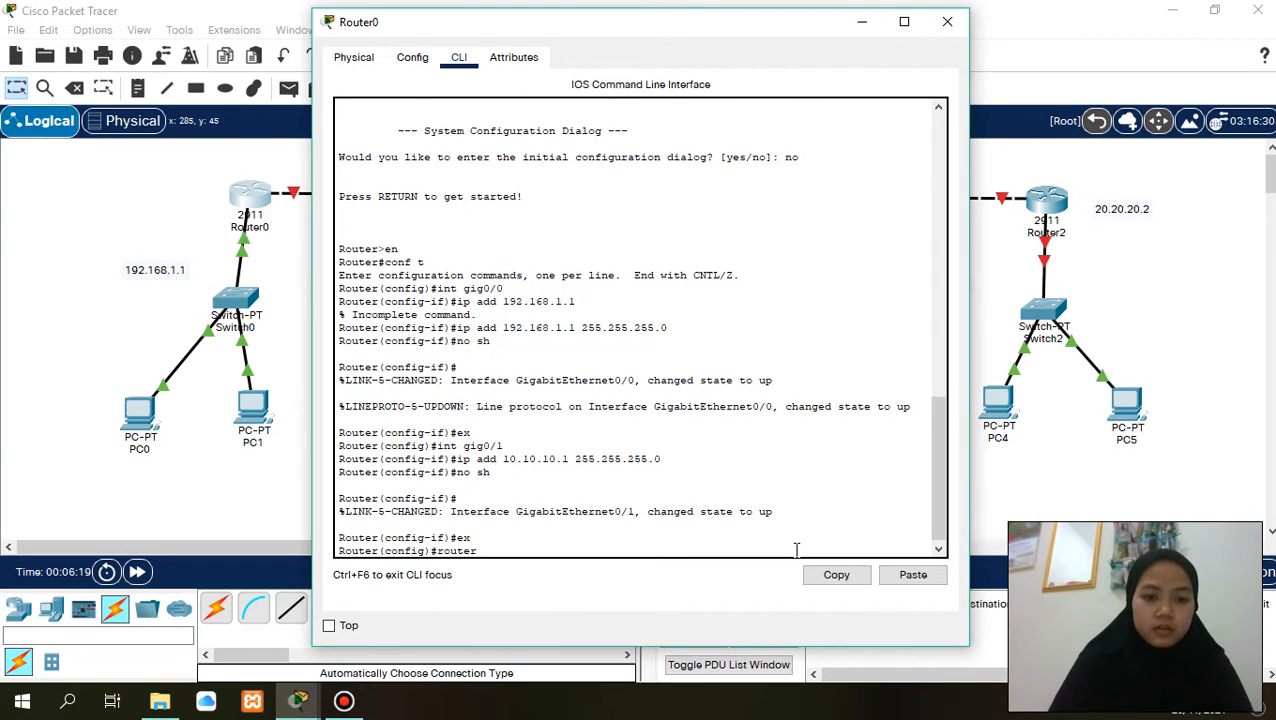
text( ospf)
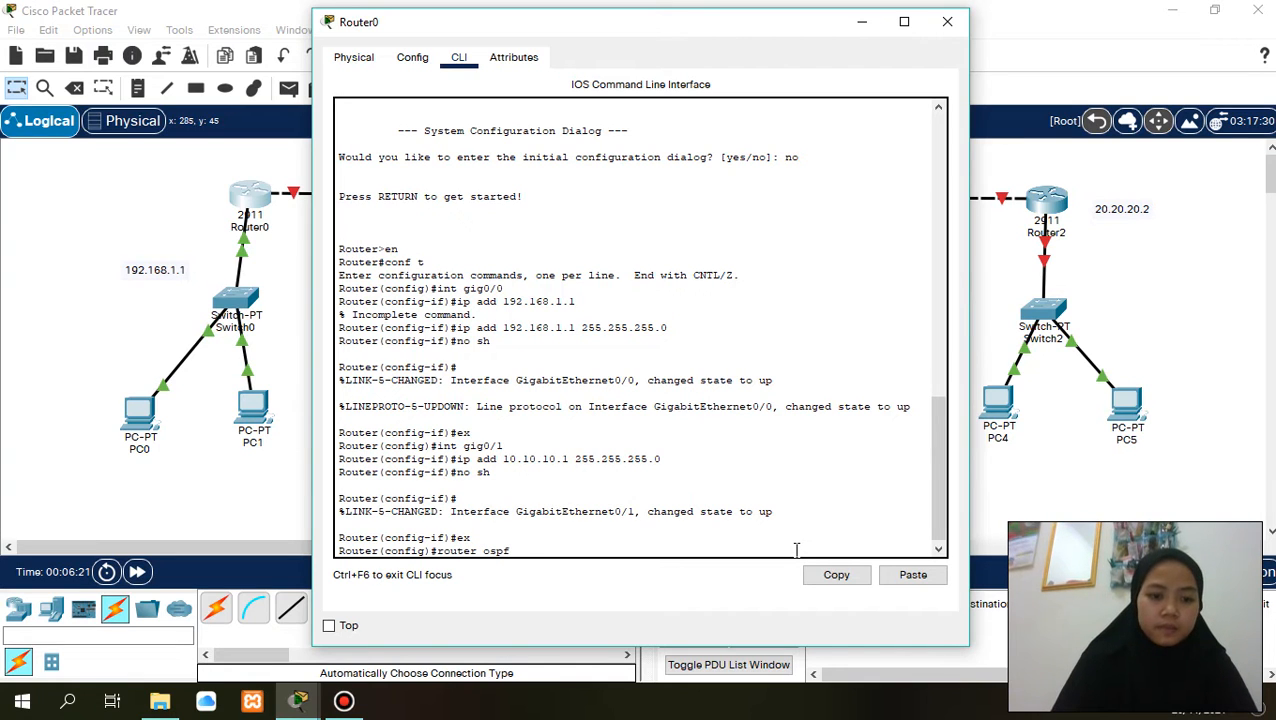
text( 10)
key(Return)
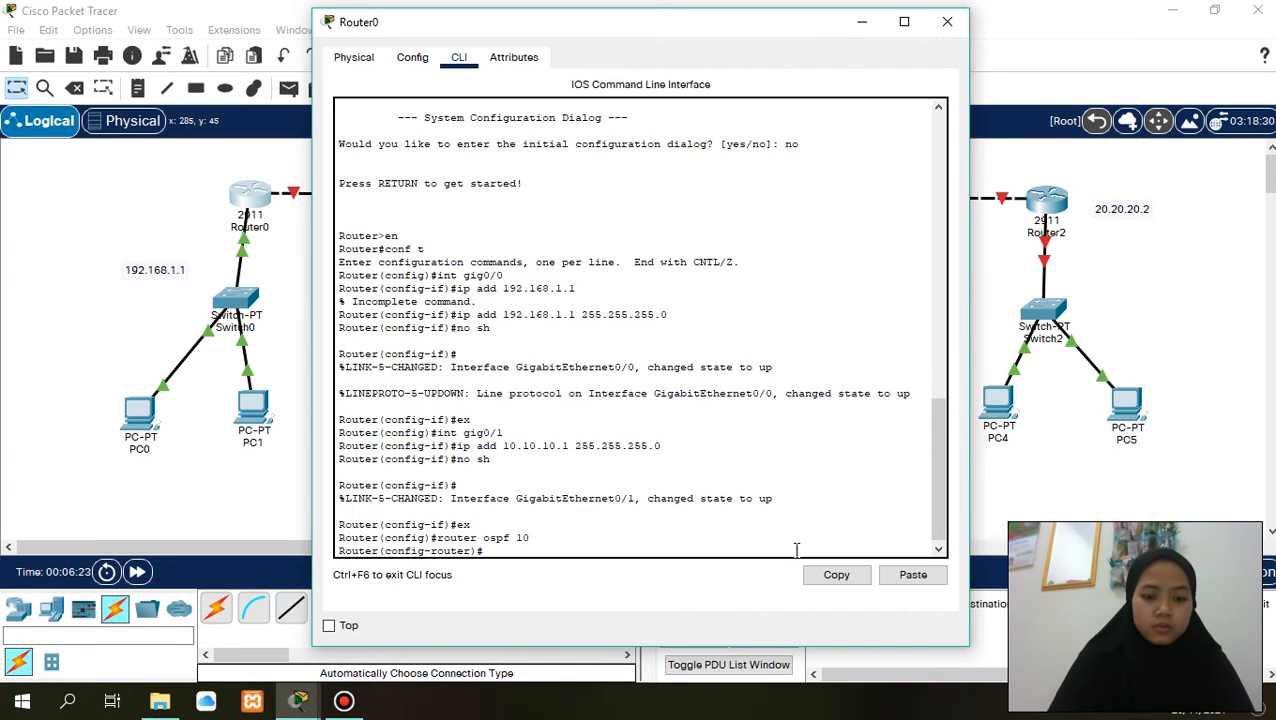
text(netwro)
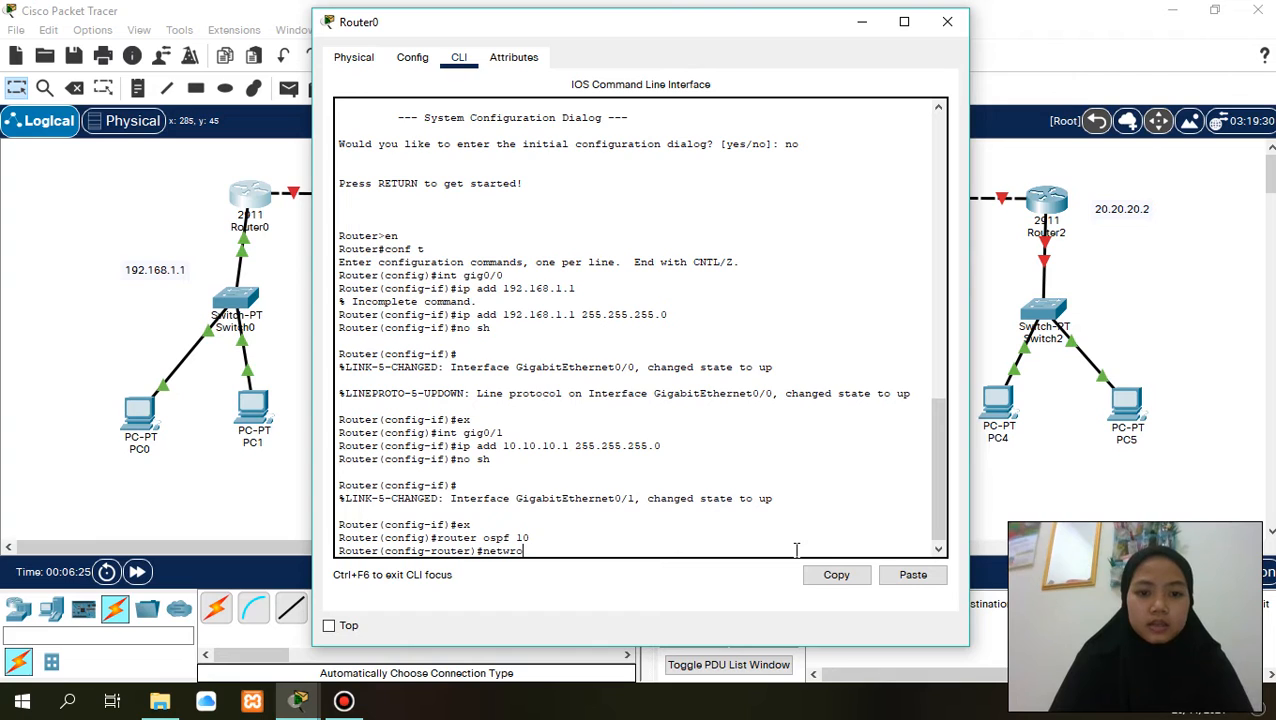
key(BackSpace)
text(o)
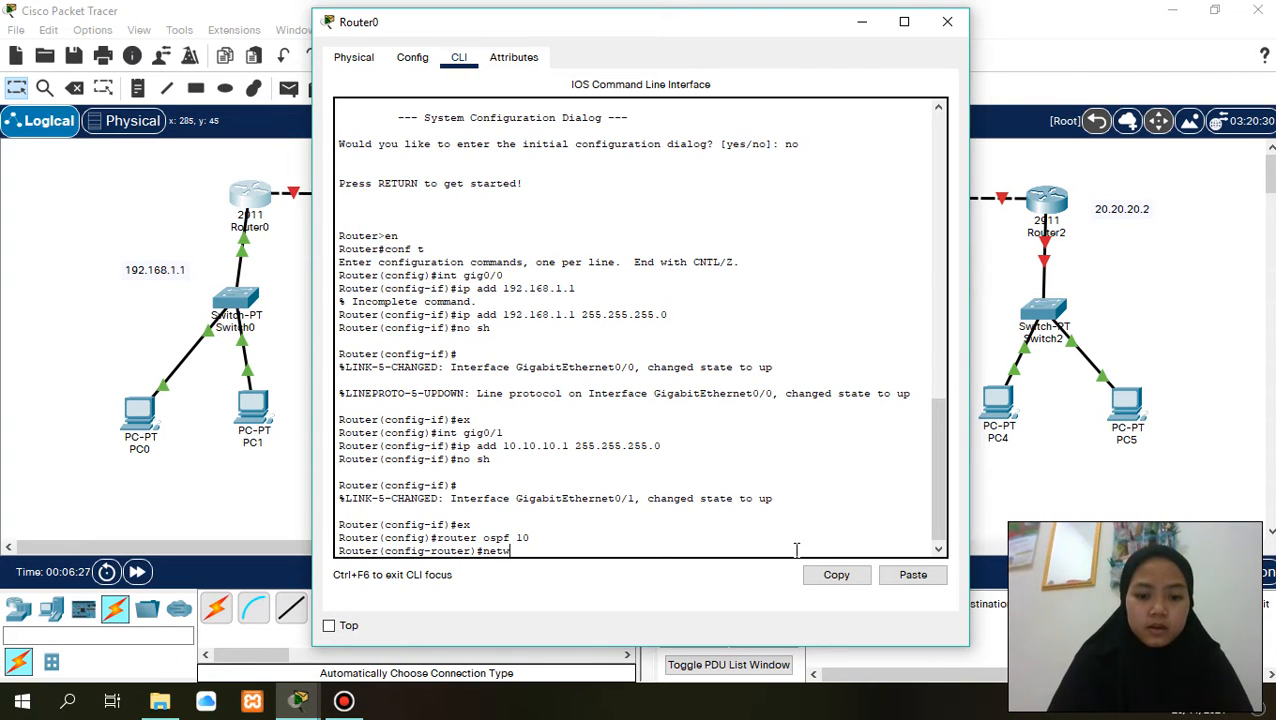
text(rk)
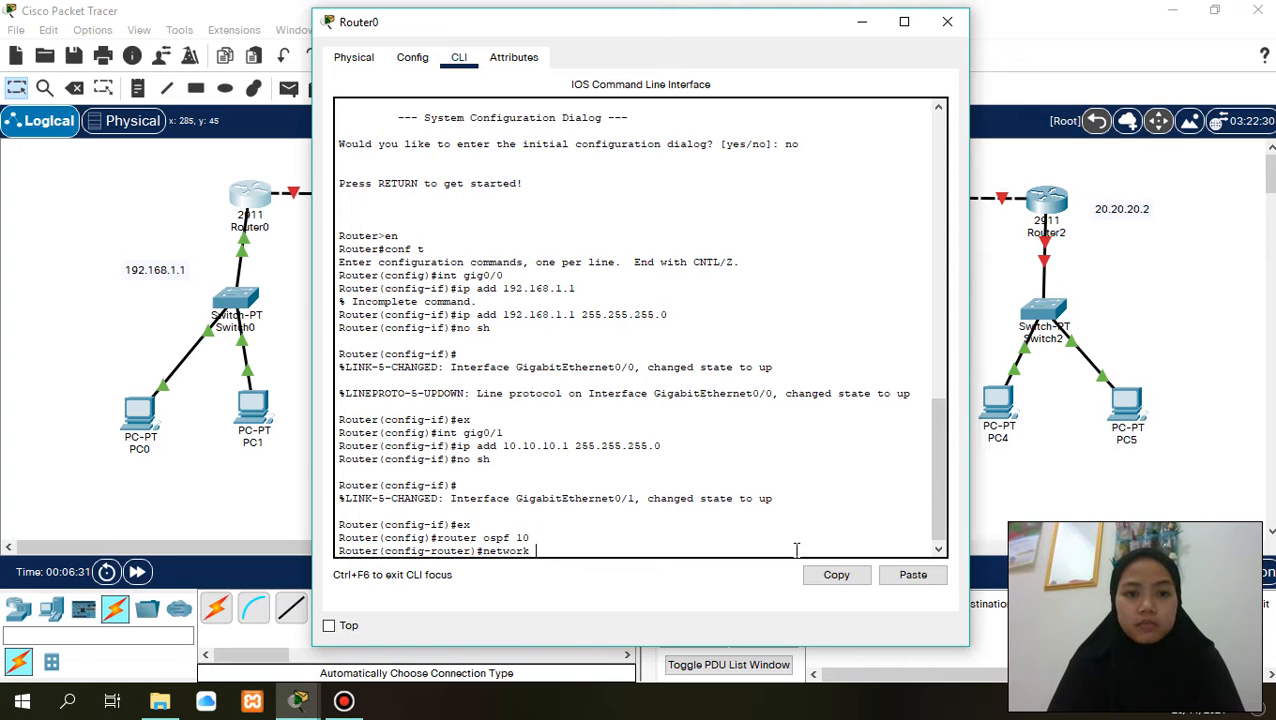
text( 10.)
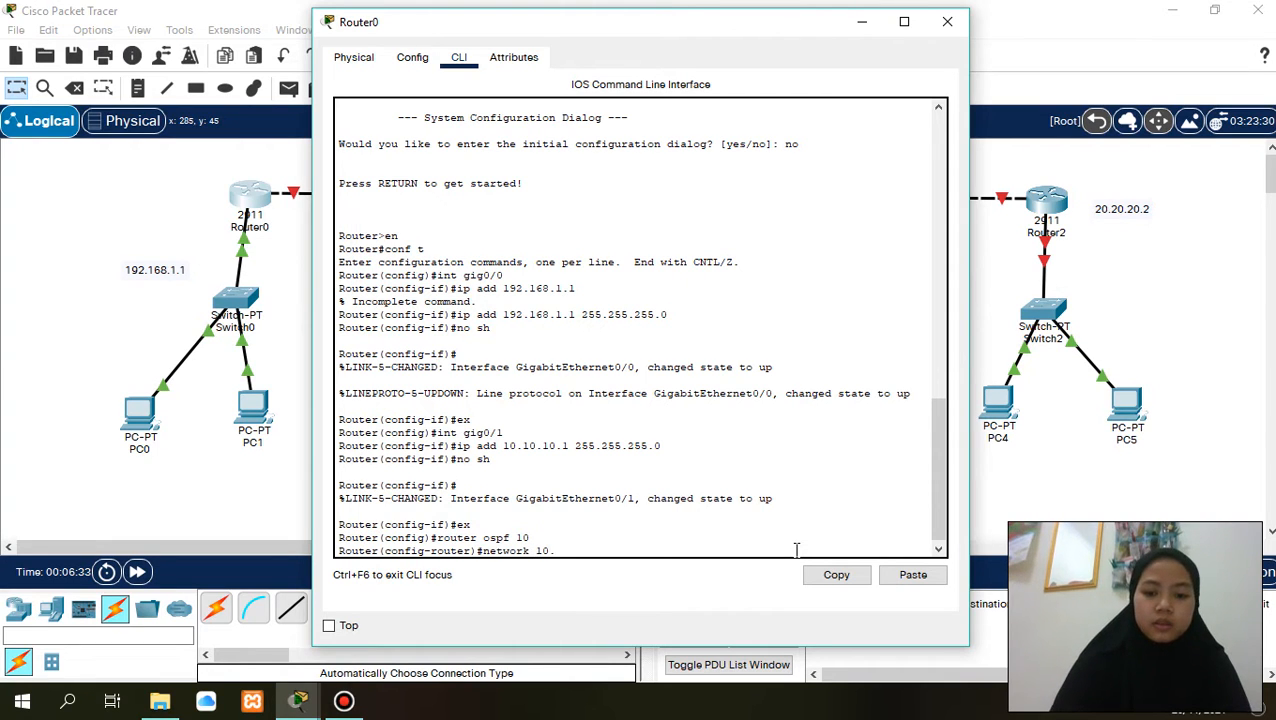
text(10.10)
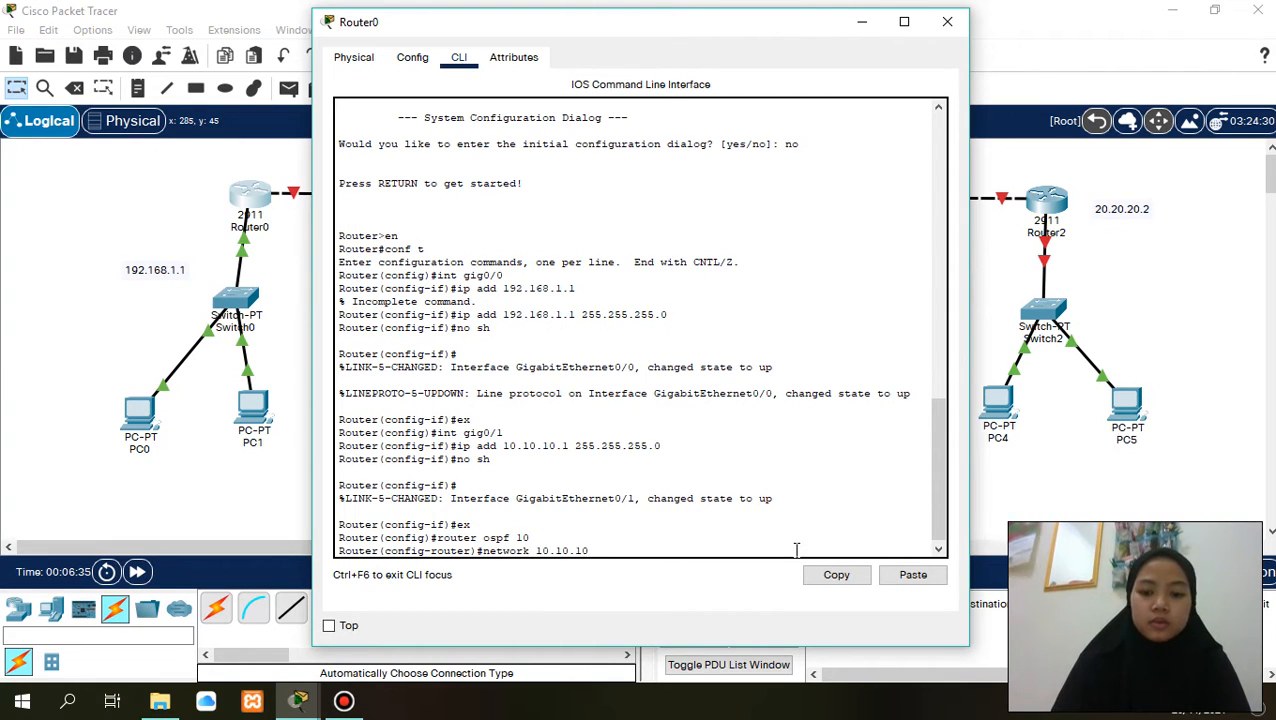
text(.)
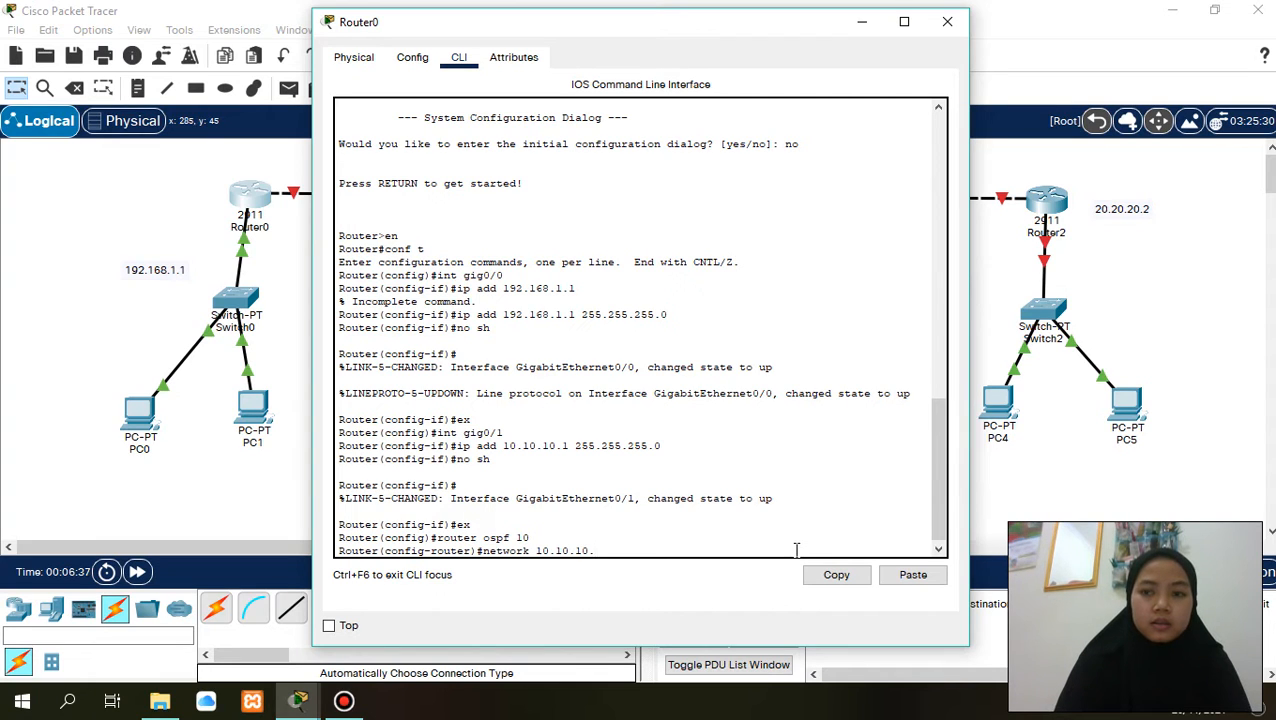
text(0)
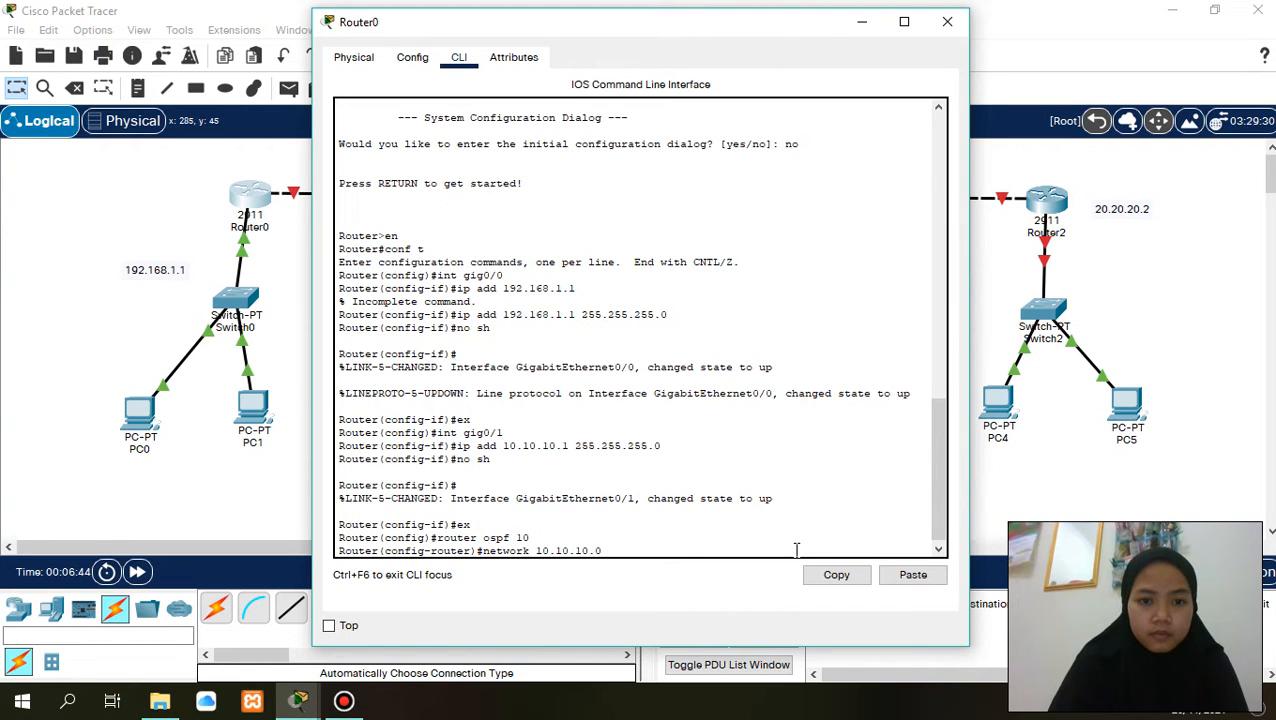
key(BackSpace)
key(BackSpace)
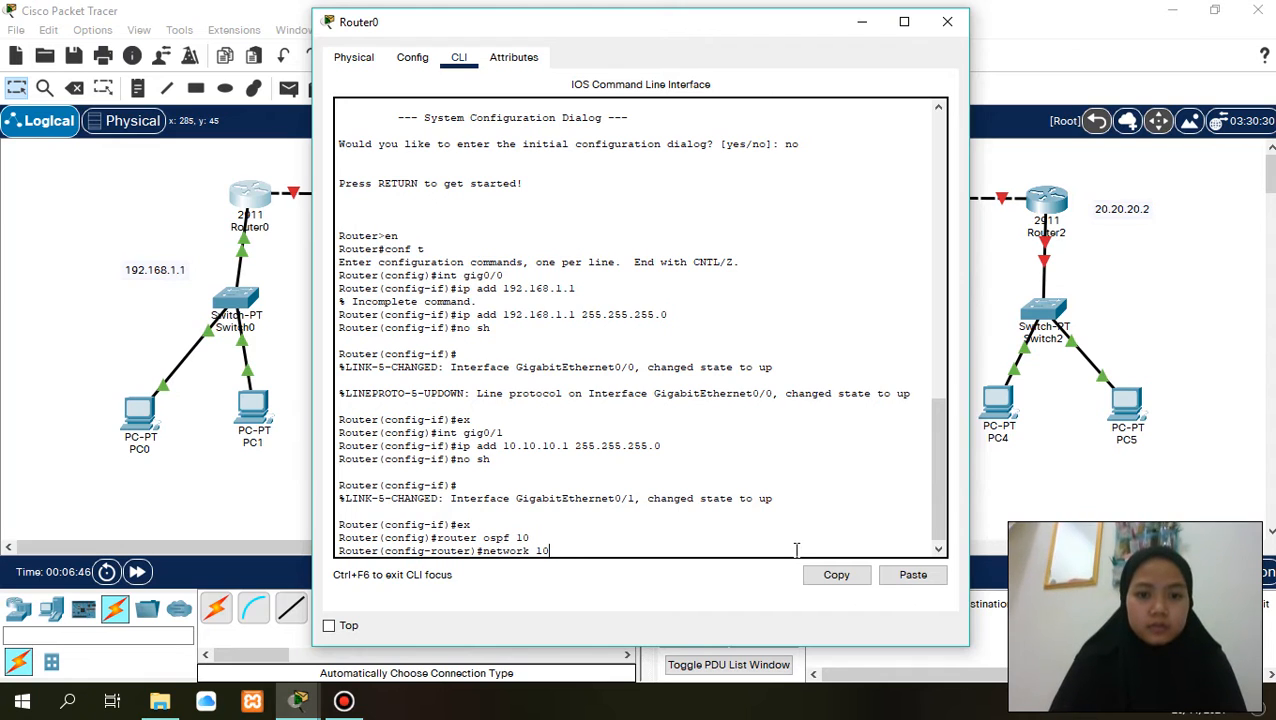
key(BackSpace)
key(BackSpace)
- Complete the network statement with 192.168.1.0, wildcard mask 0.0.0.255 and area 0 in Router0's OSPF process
text(192.1)
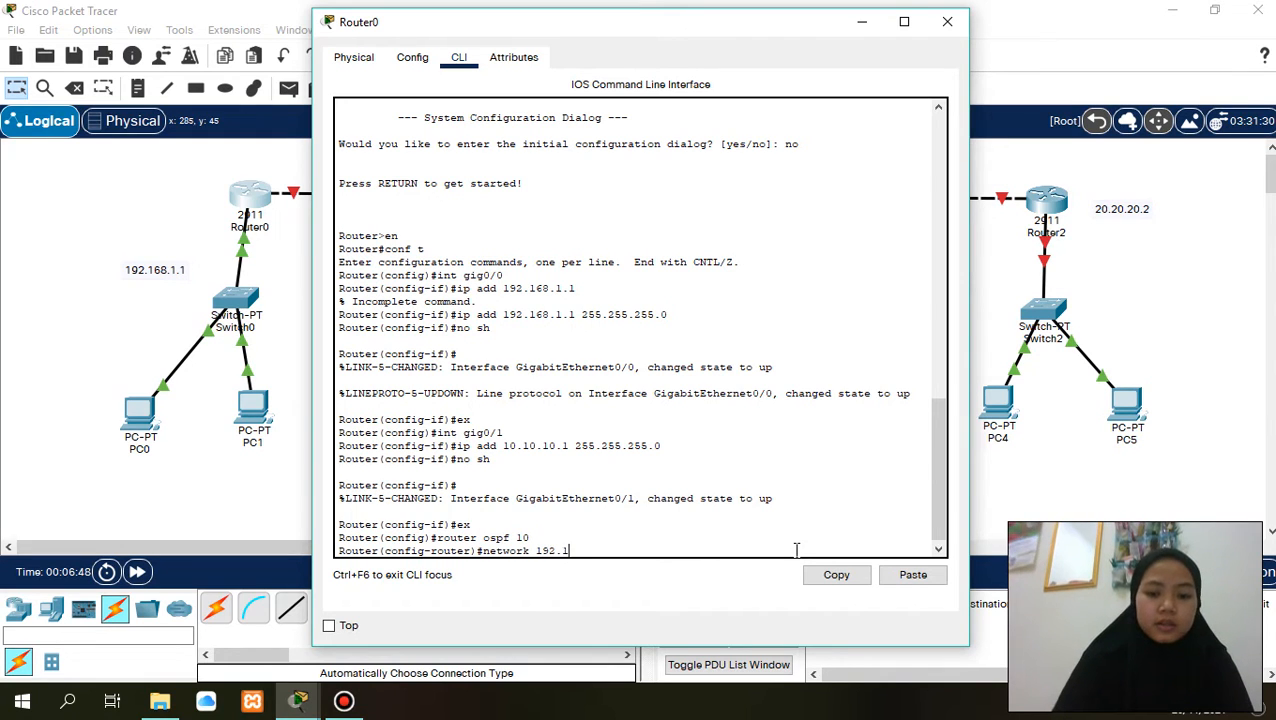
text(68.1)
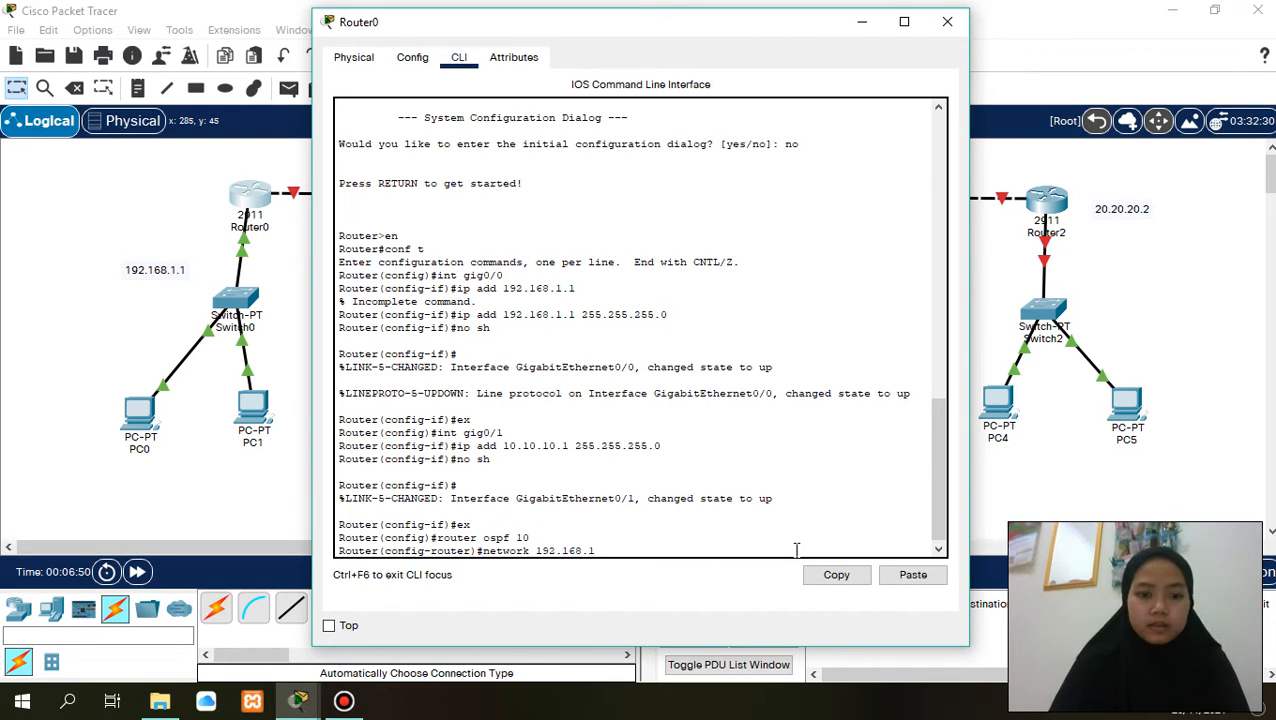
text(.0 0)
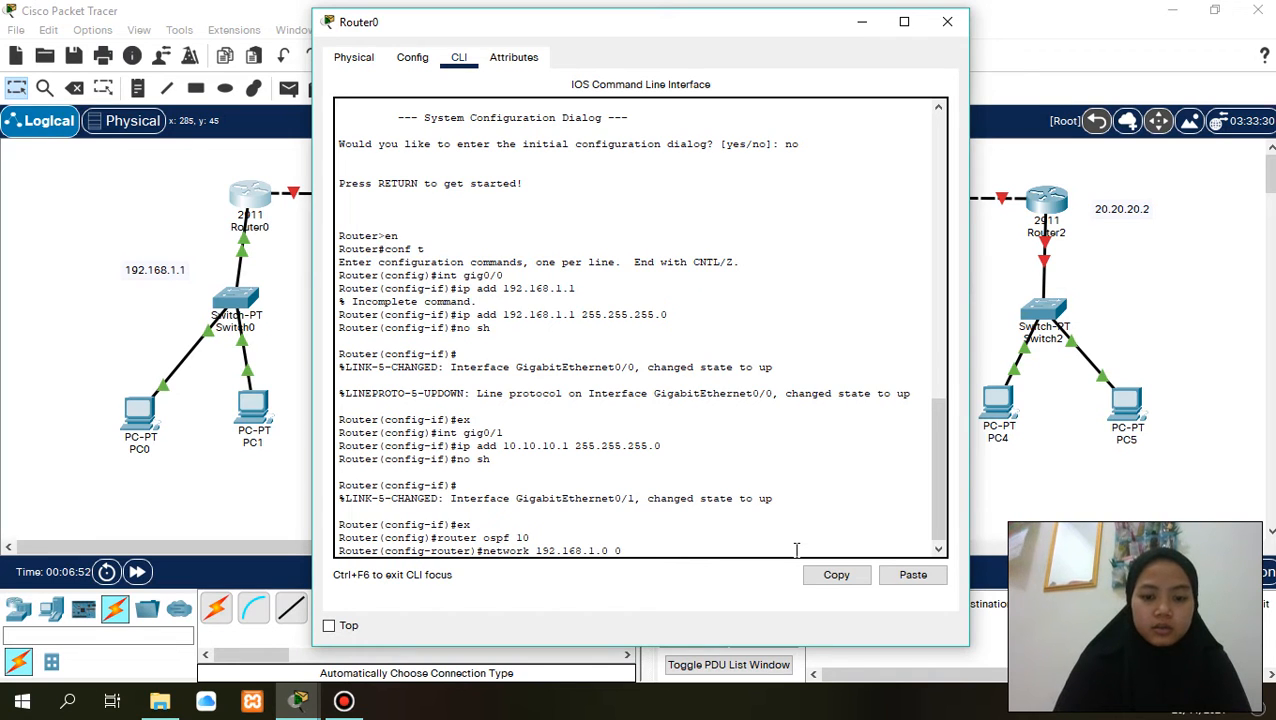
text(.0.0.25)
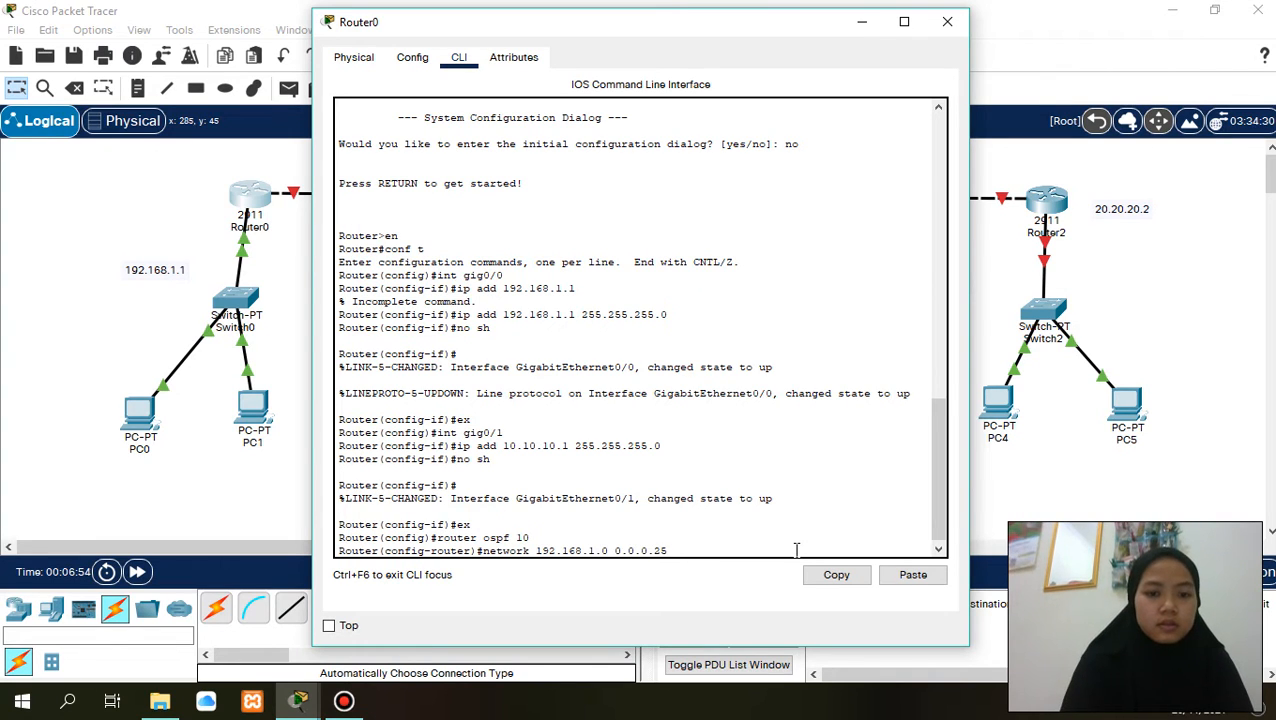
text(5 area 0)
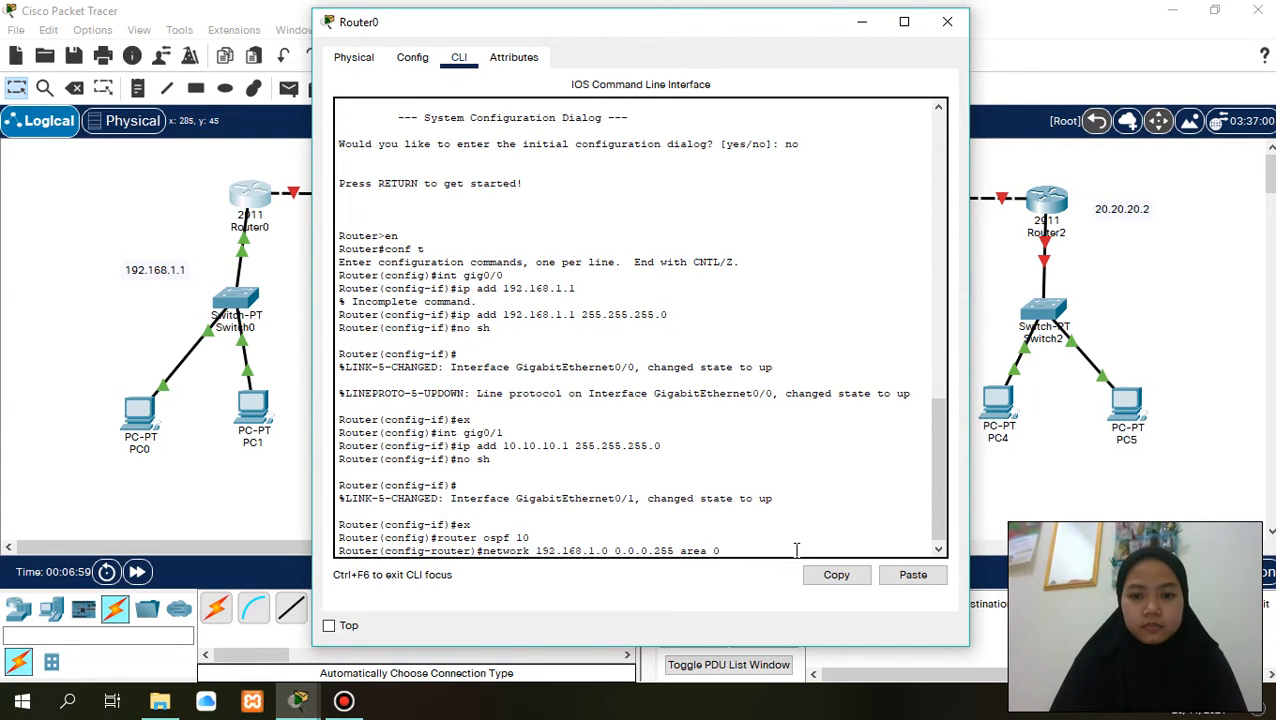
key(Return)
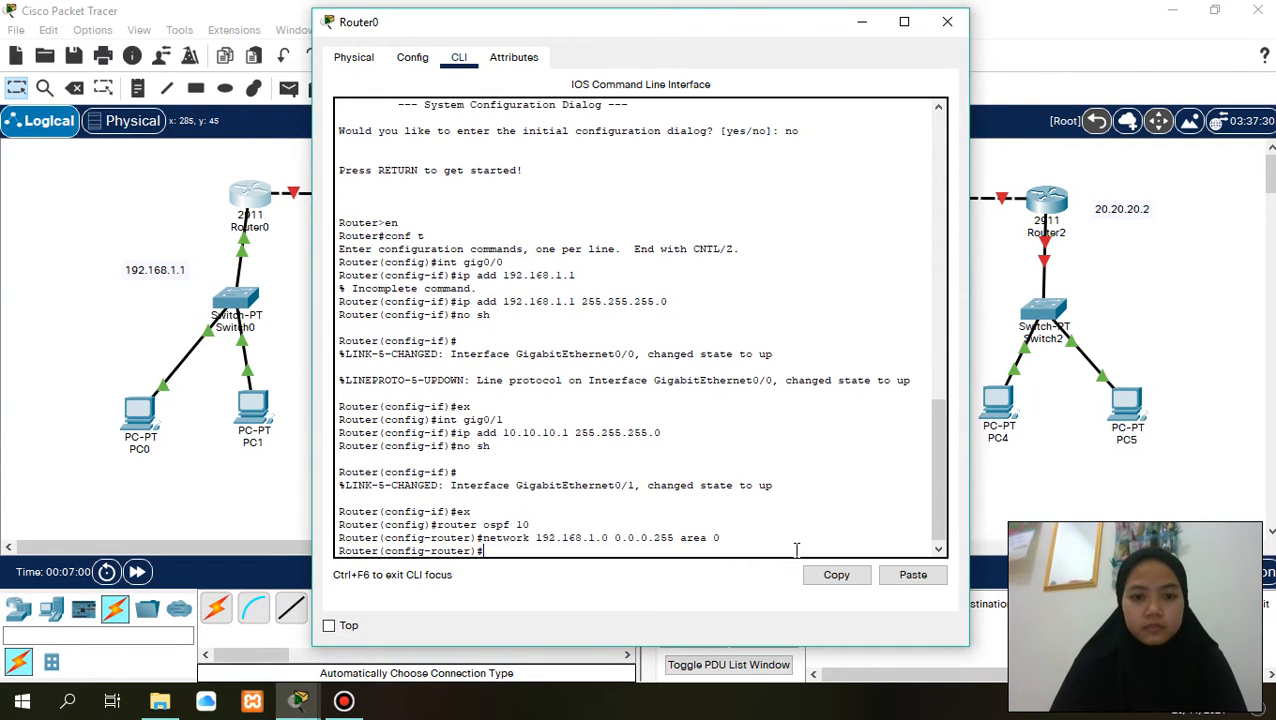
- Add network 10.10.10.0 with wildcard mask 0.0.0.255 in area 0 to Router0's OSPF process and close the router's window
text(network)
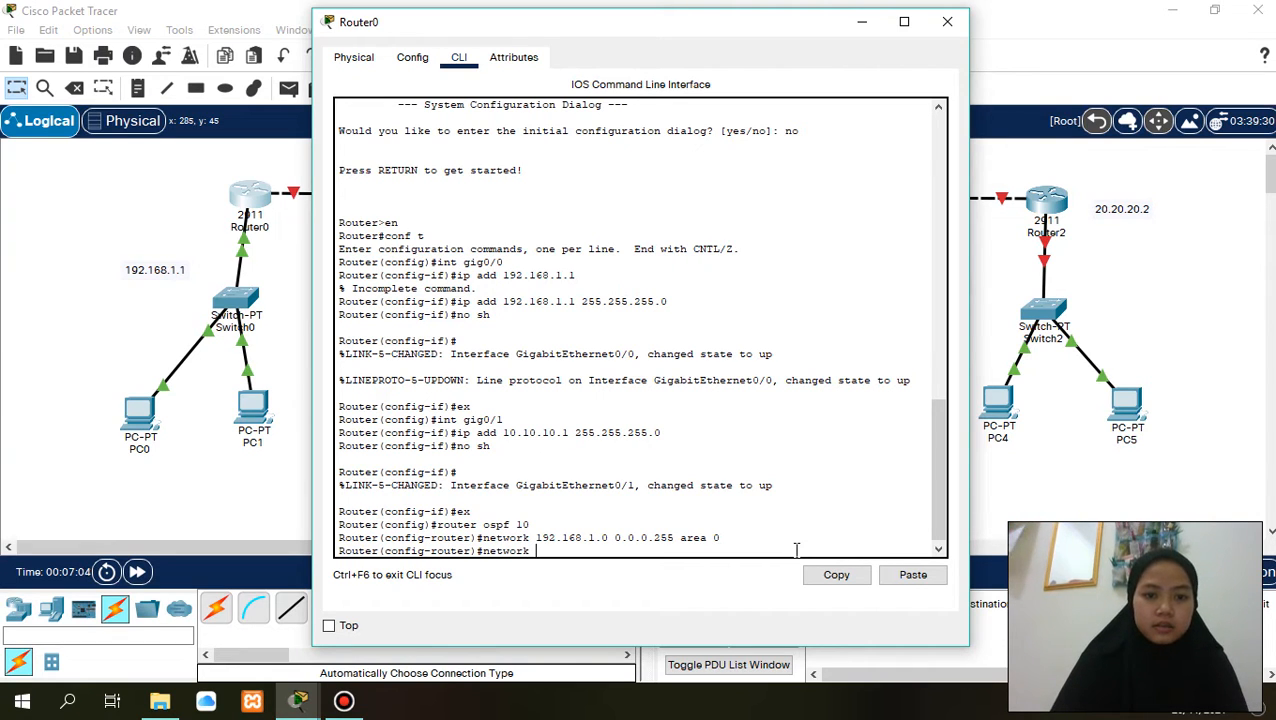
text( 10.10.1)
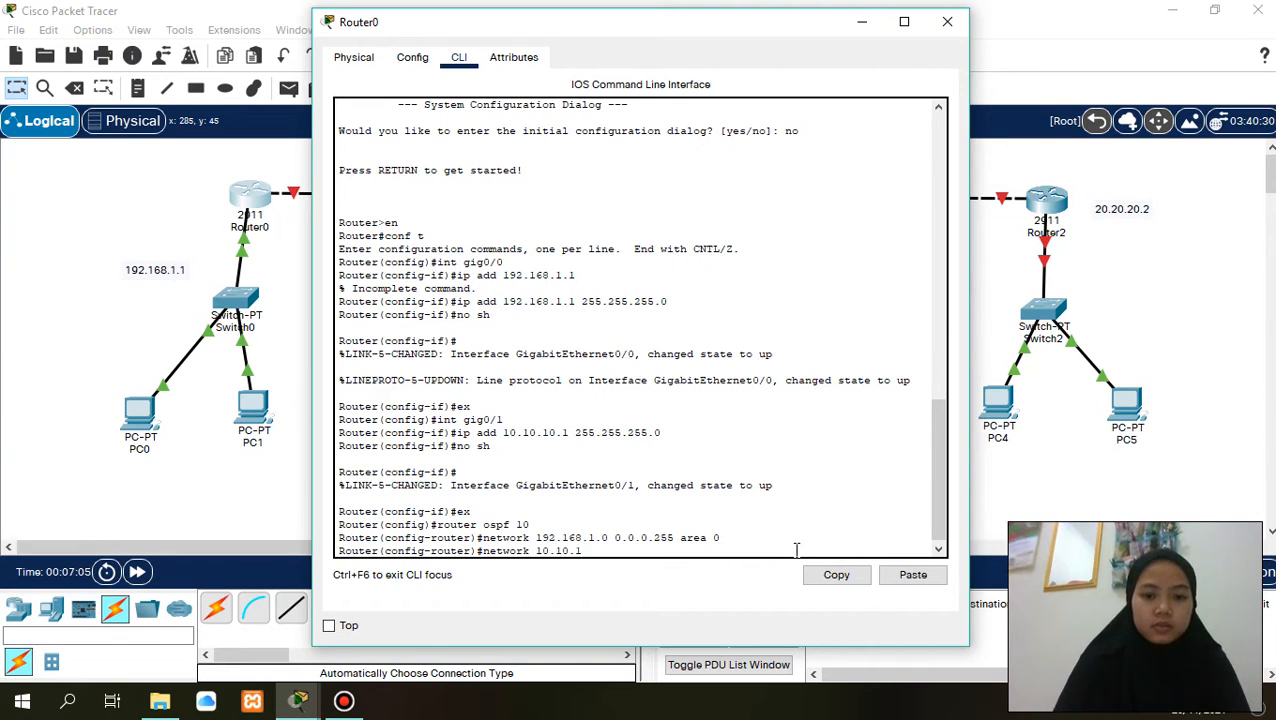
text(0.0 0.0.0.)
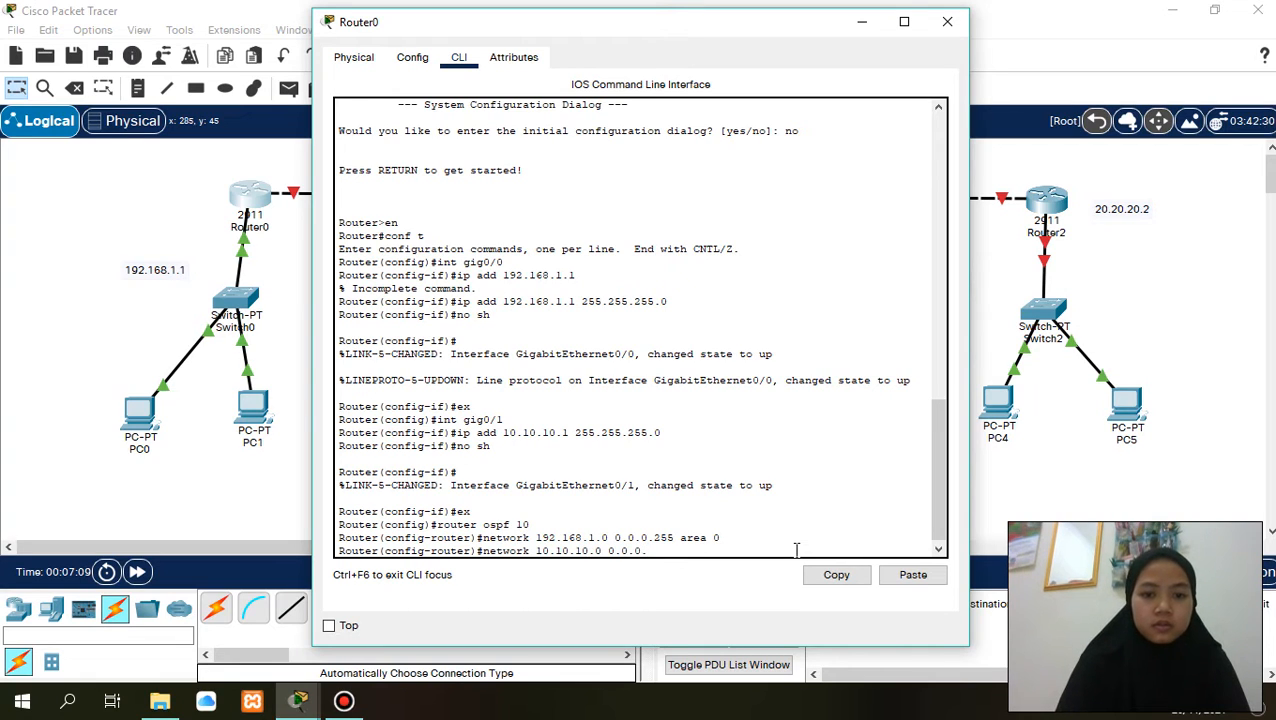
text(255)
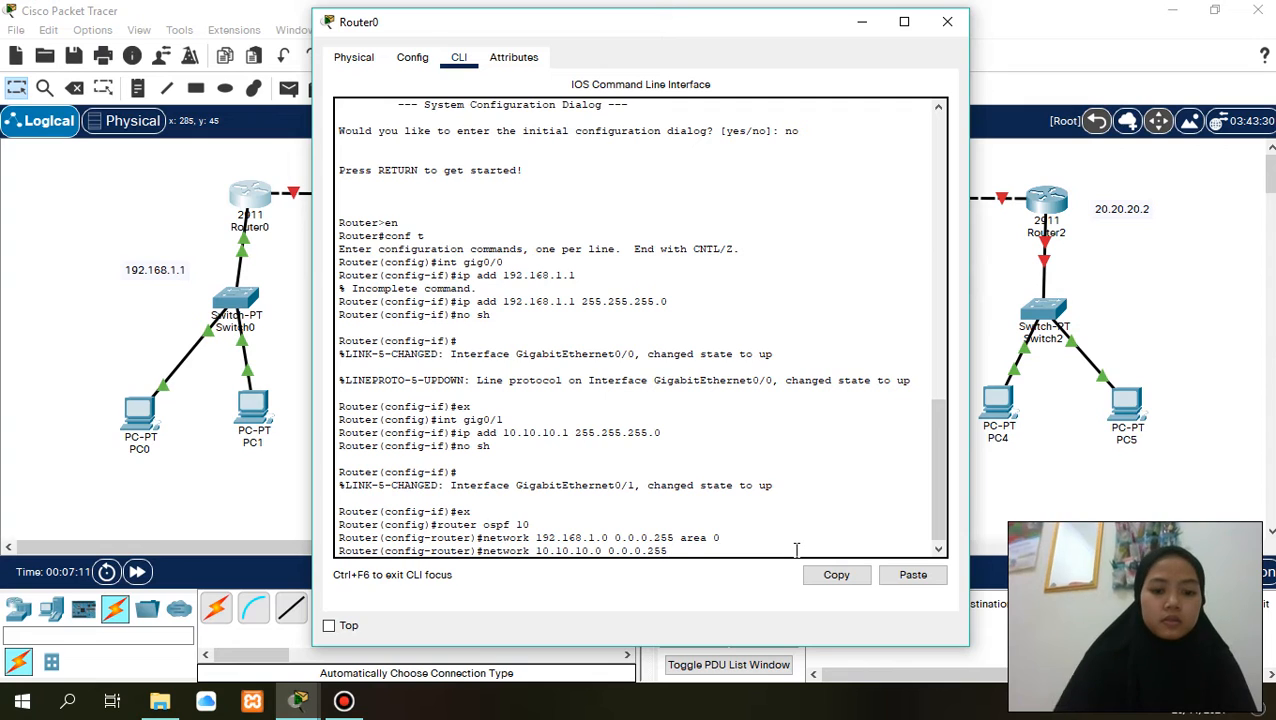
text( area 0)
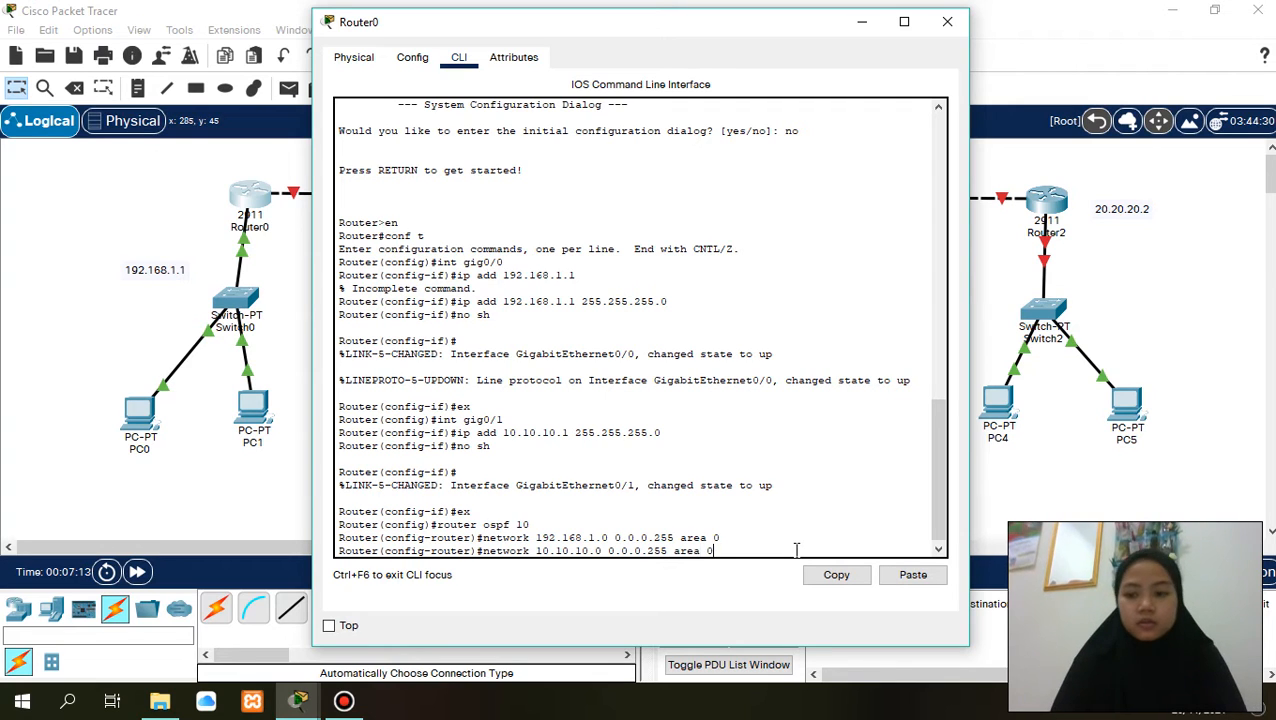
key(Return)
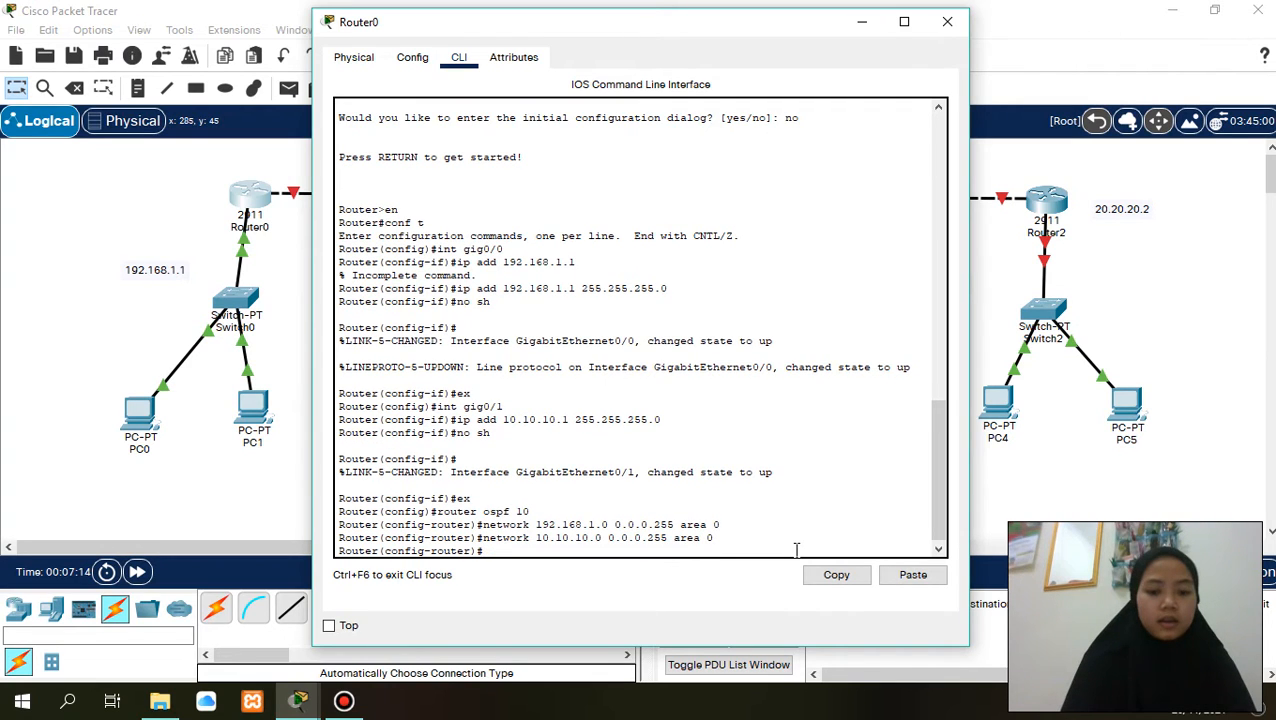
text(end)
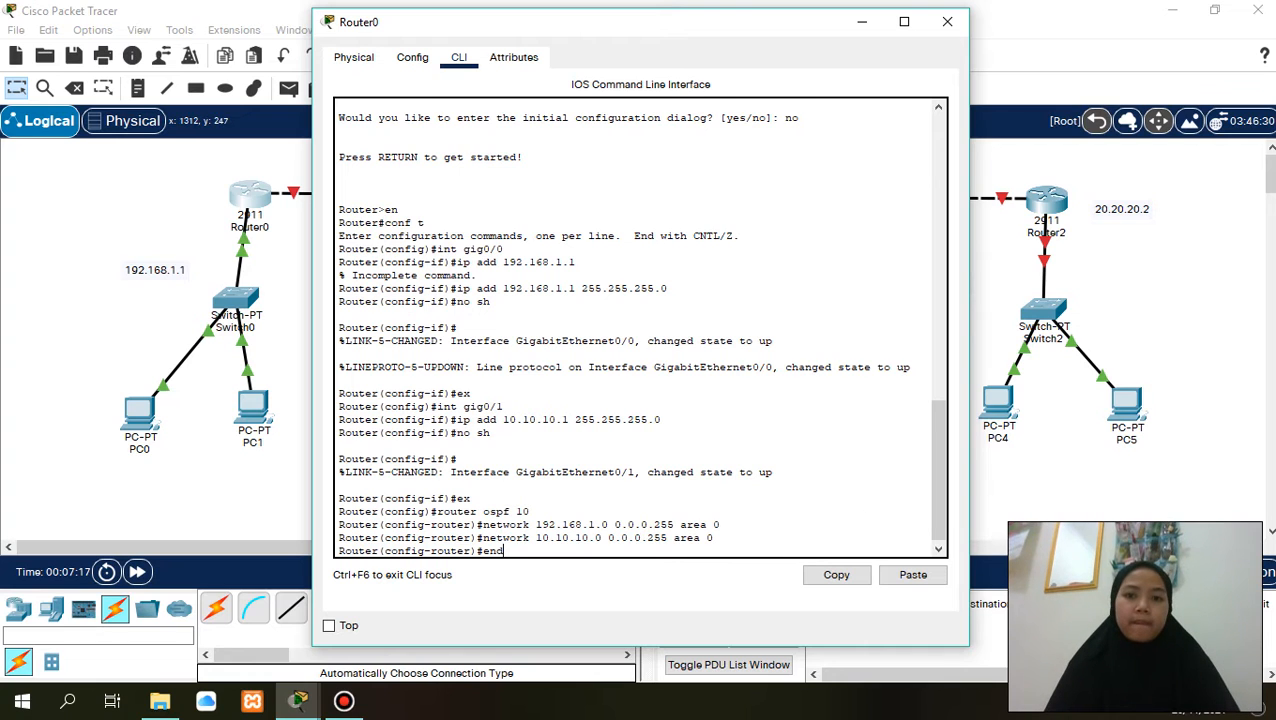
click(947, 21)
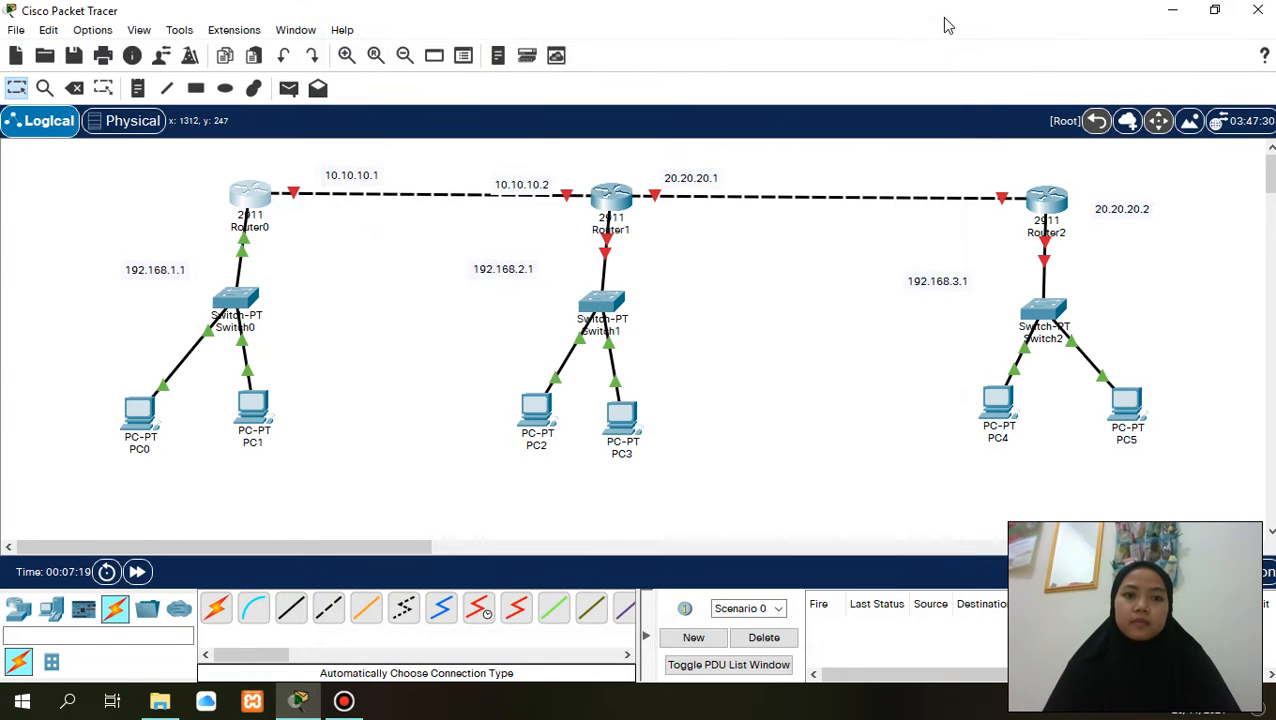
- Open Router1's command line interface and answer no to the initial configuration dialog
click(610, 198)
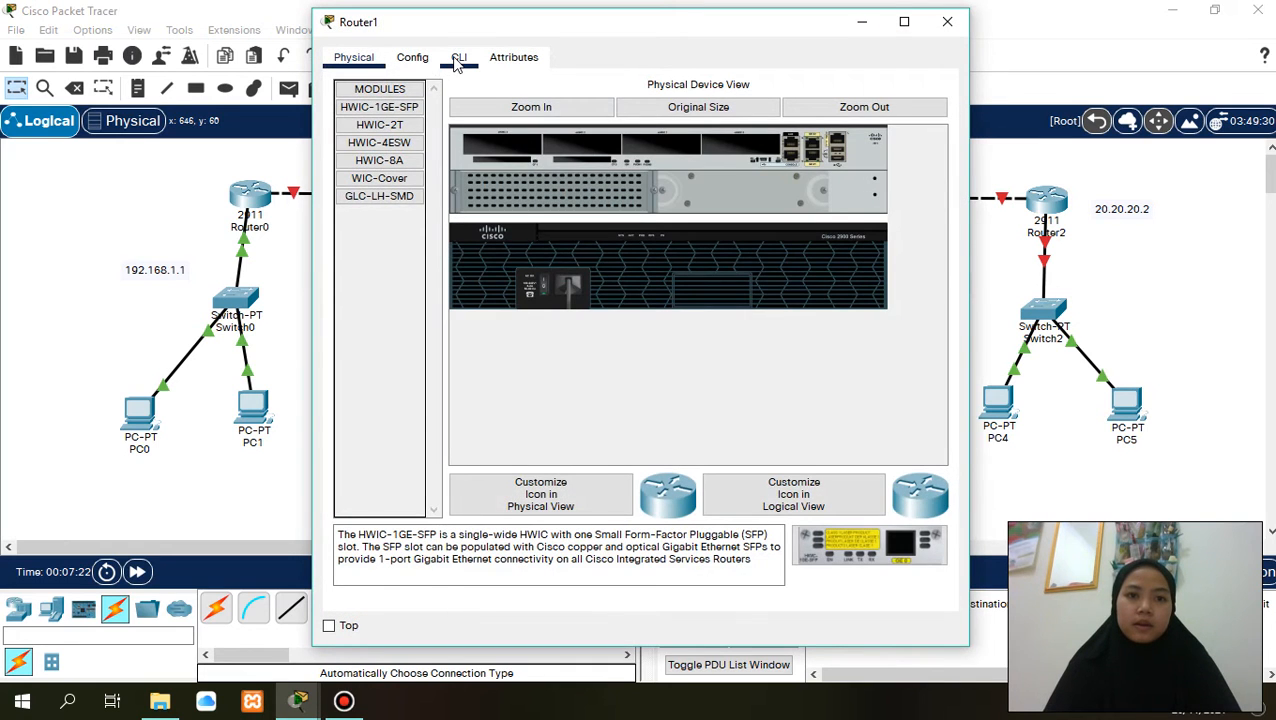
click(458, 58)
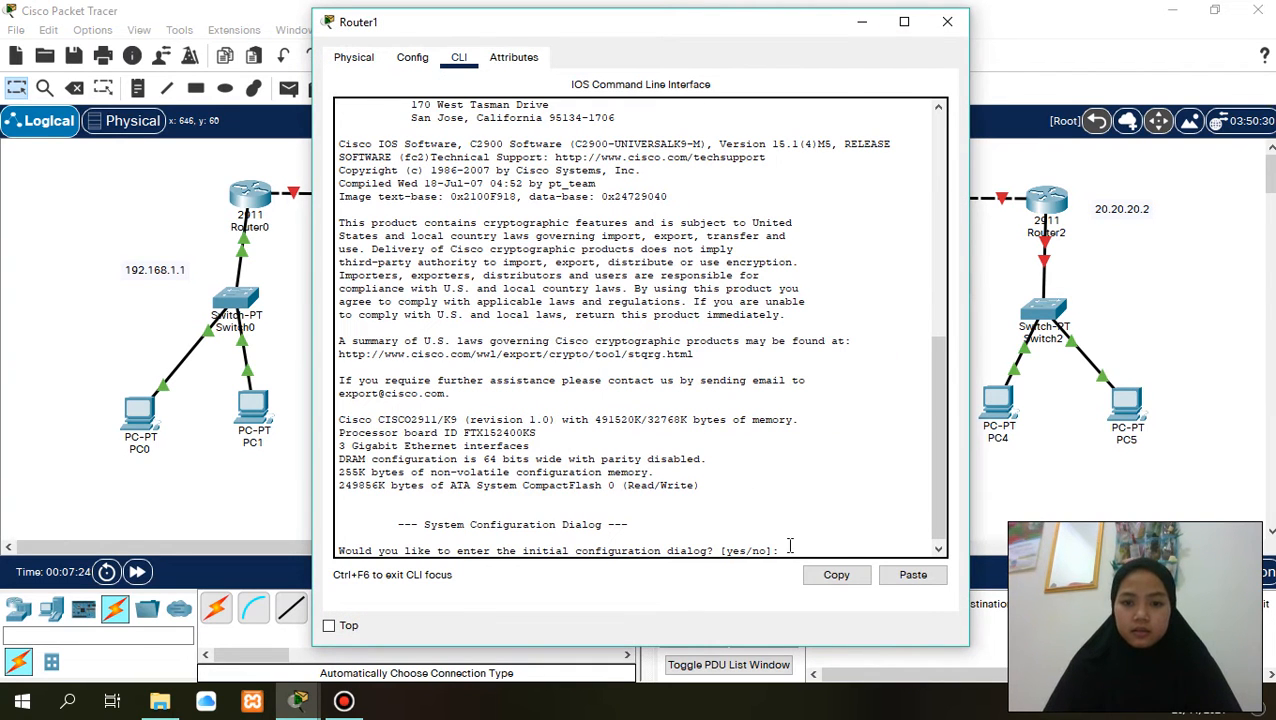
text(no)
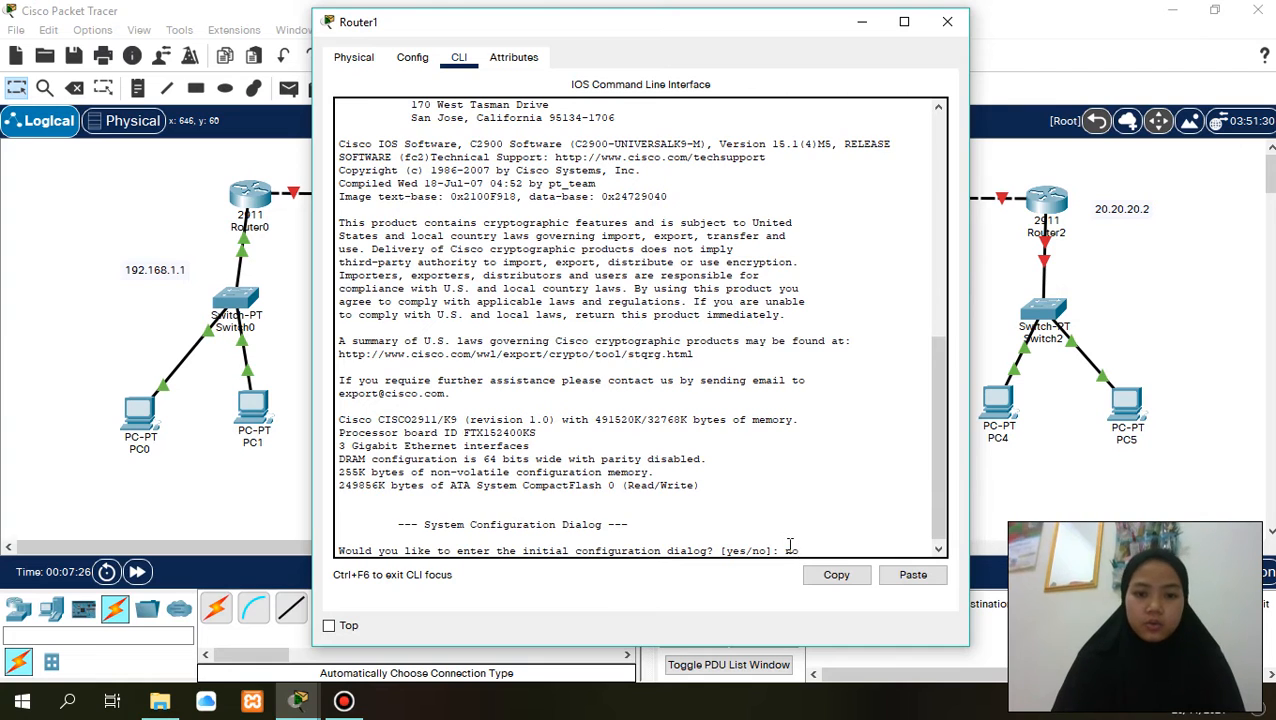
key(Return)
key(Return)
- Enter privileged mode on Router1 with en and global configuration mode with conf t
text(en)
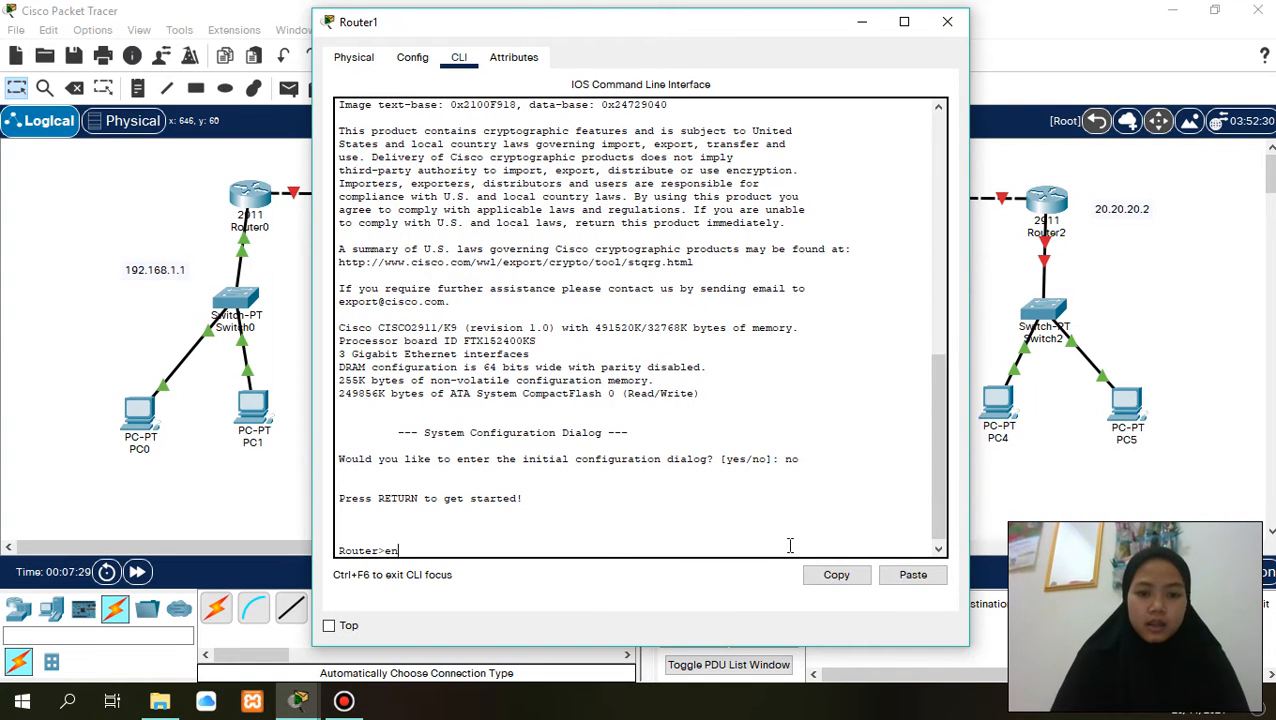
key(Return)
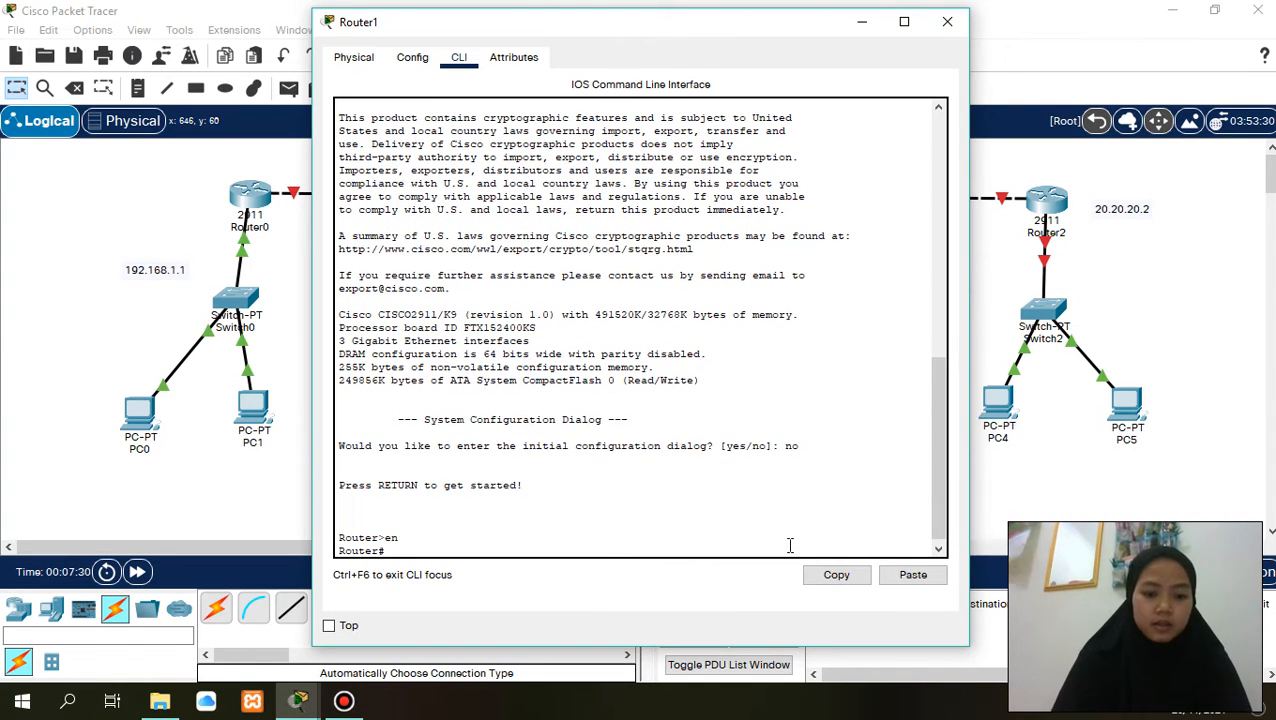
text(conf t)
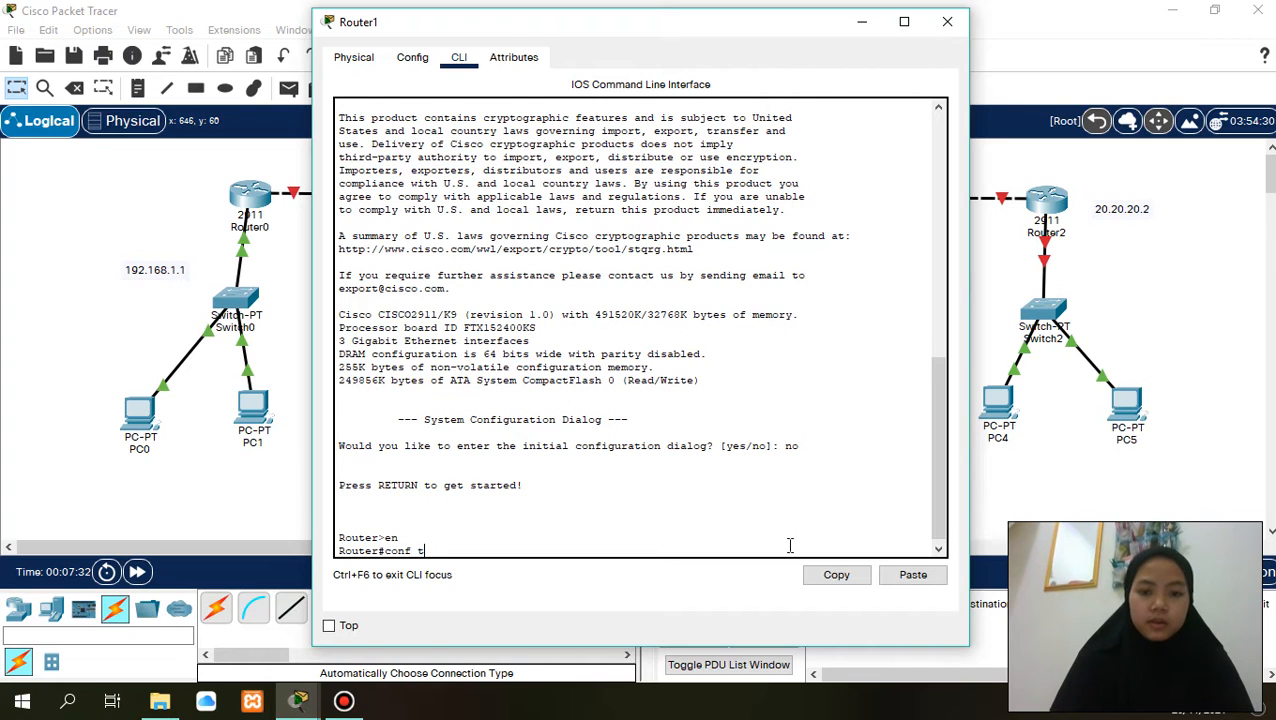
key(Return)
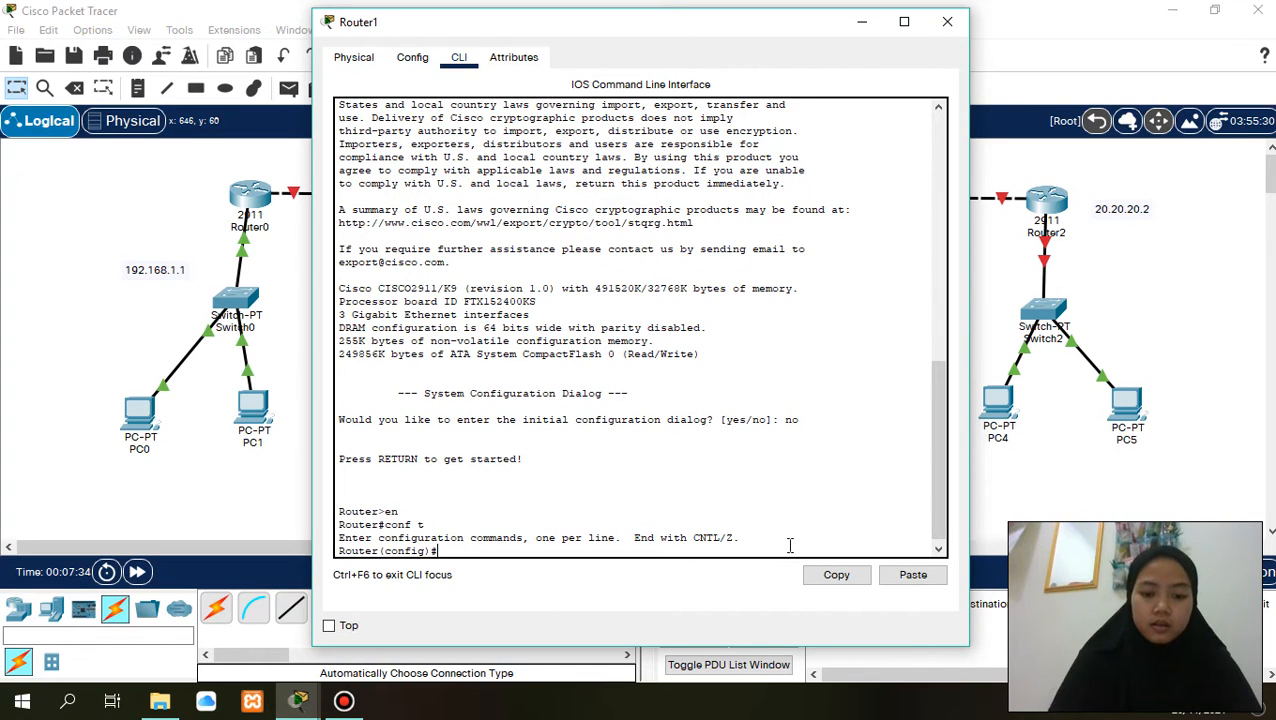
- Assign IP address 10.10.10.2 with subnet mask 255.255.255.0 to Router1's gig0/0 interface
text(int )
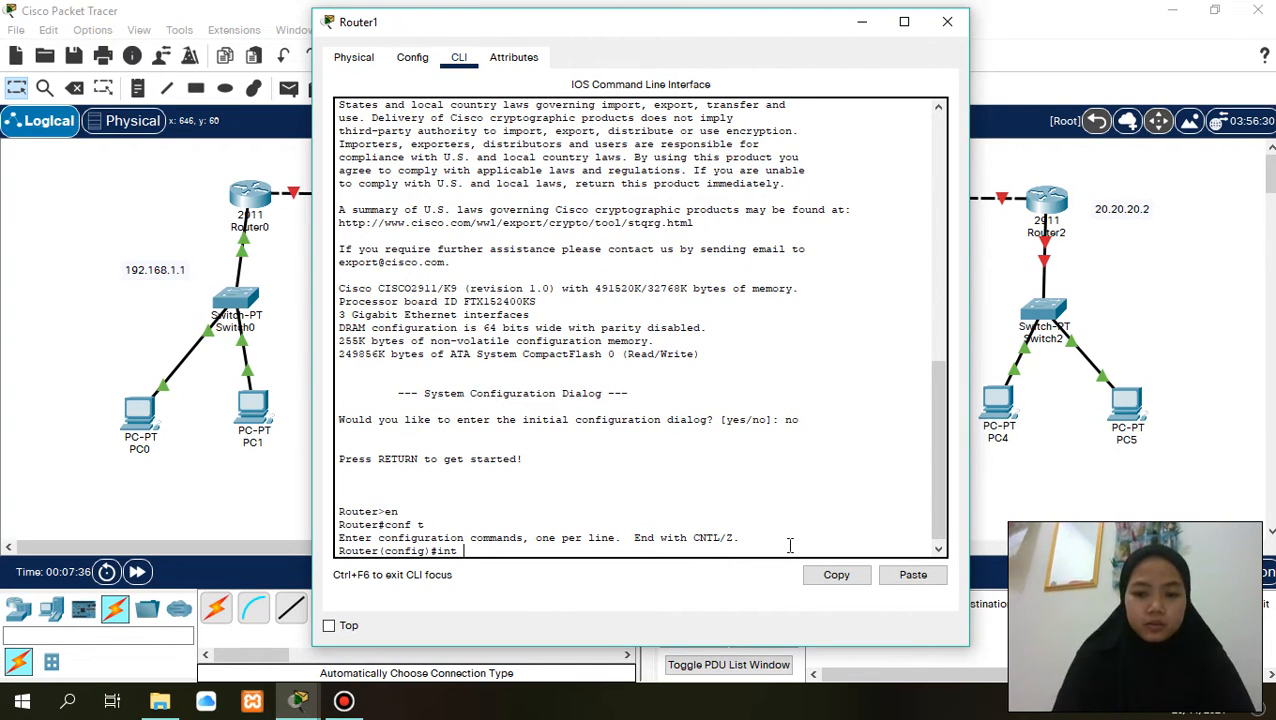
text(gig)
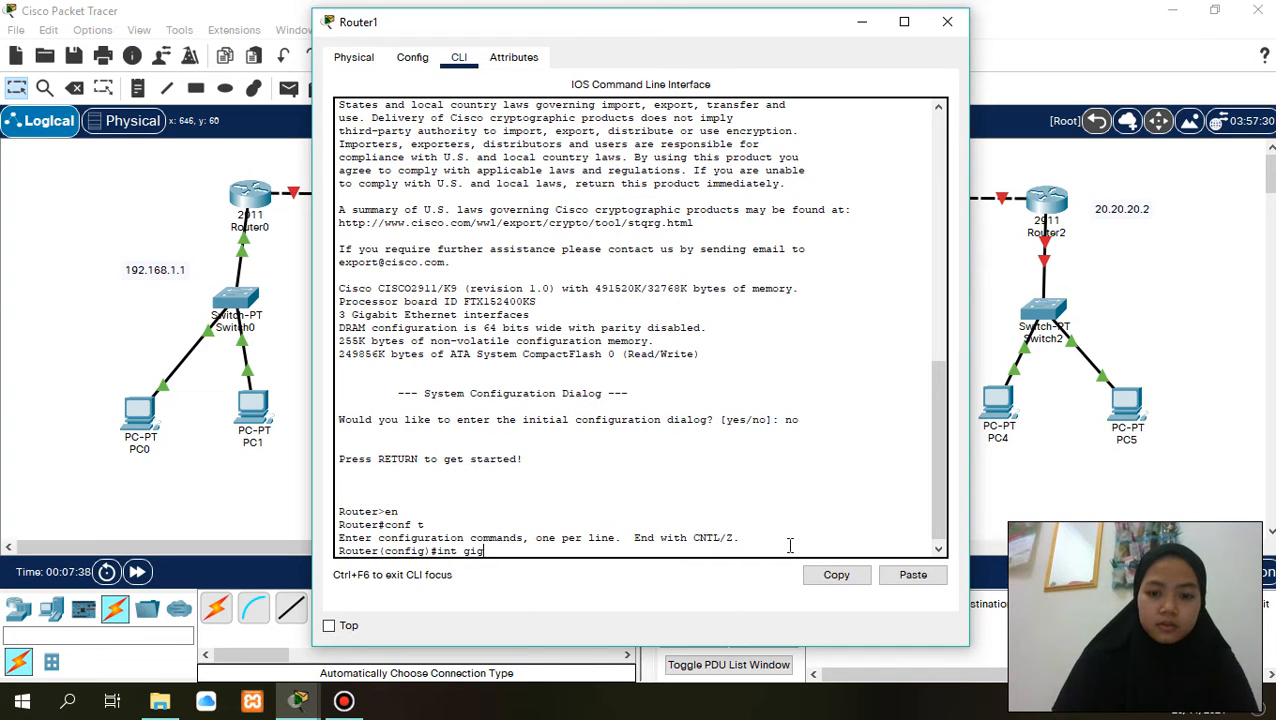
text(0/0)
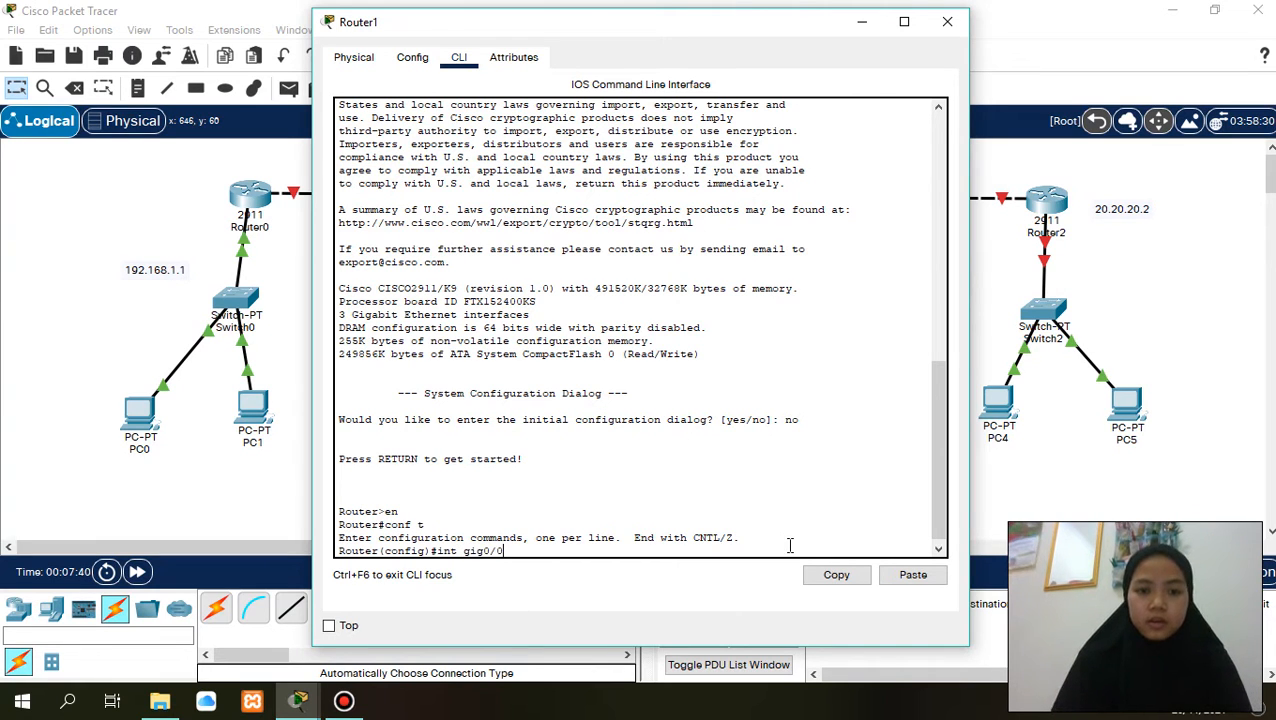
key(Return)
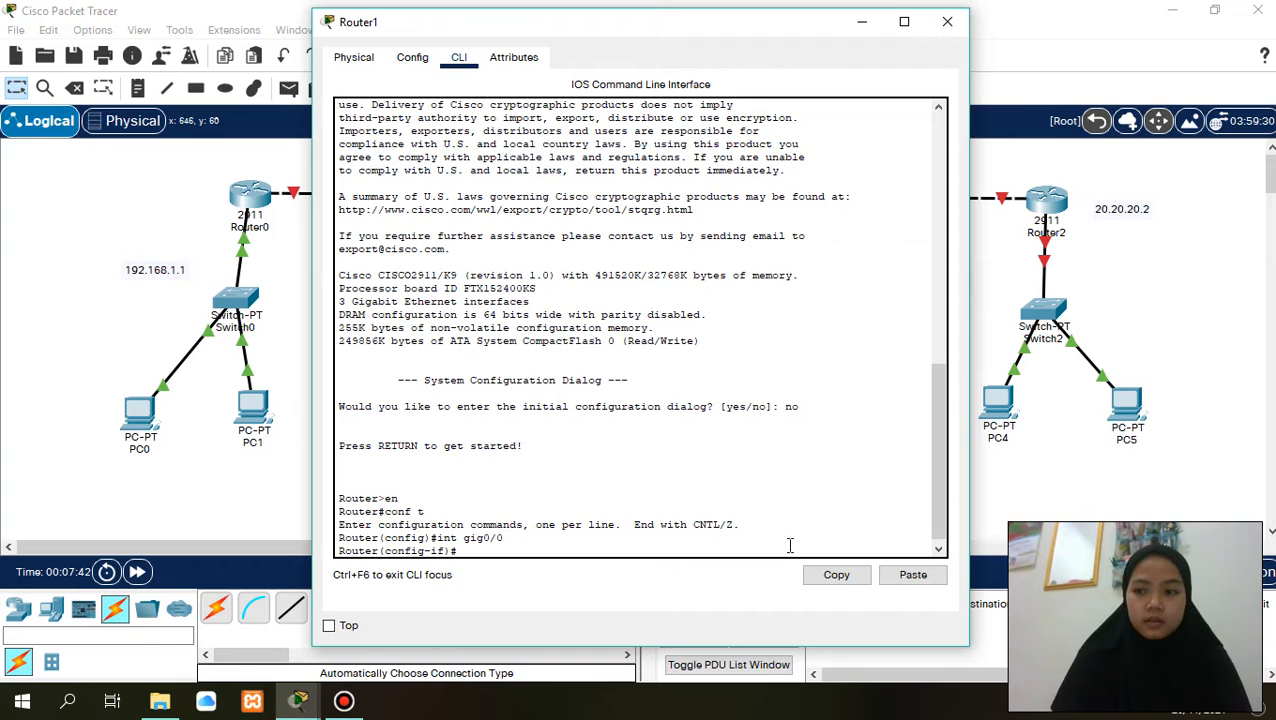
text(ip ad)
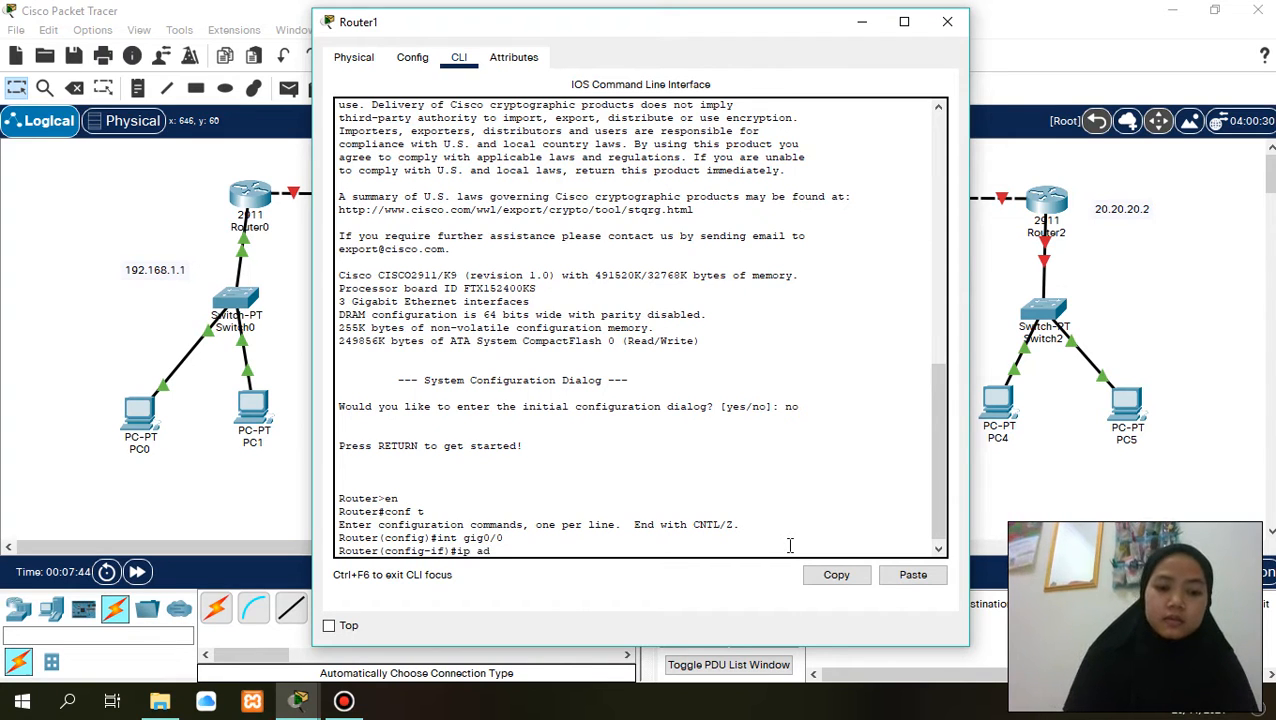
text(d)
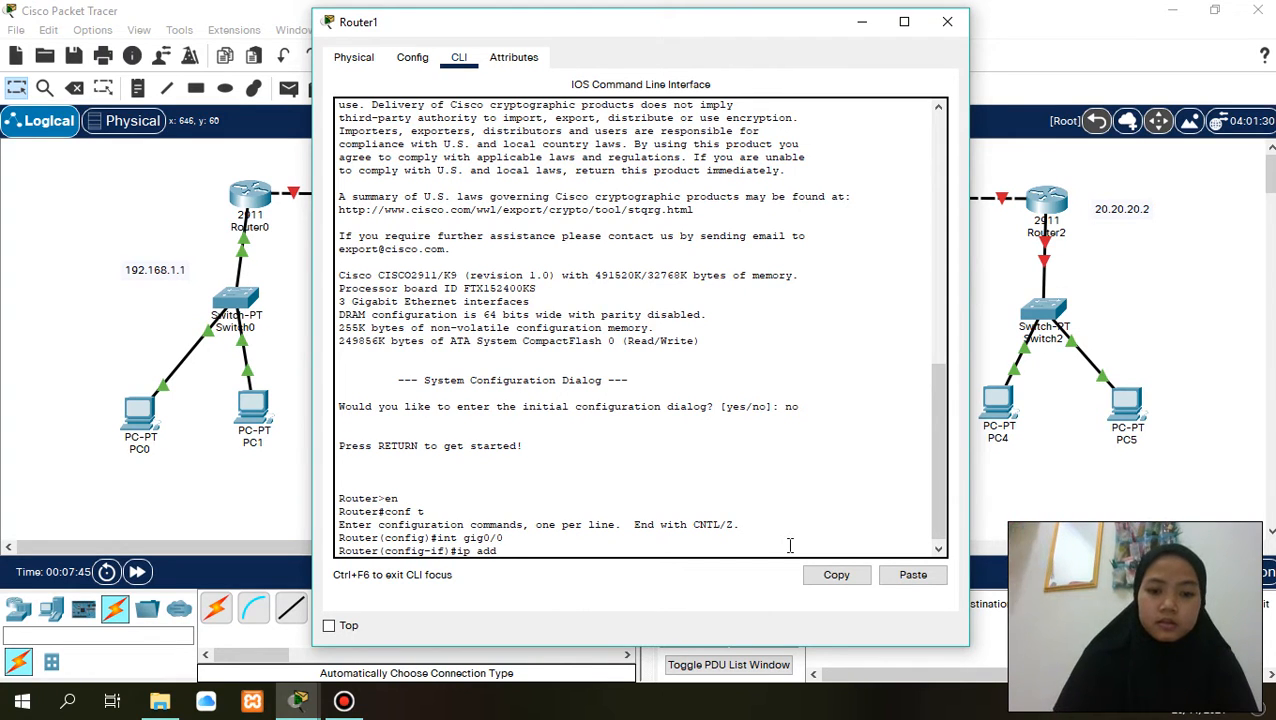
text( 10.10.10)
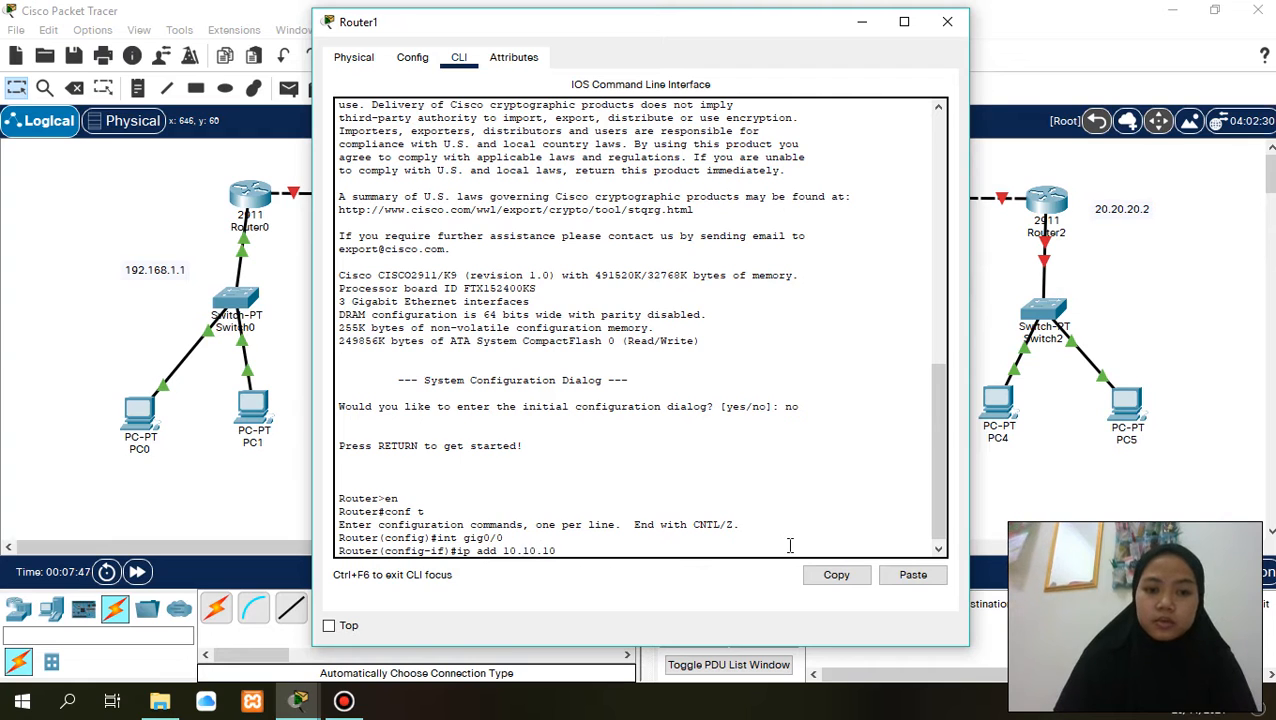
text(.2 )
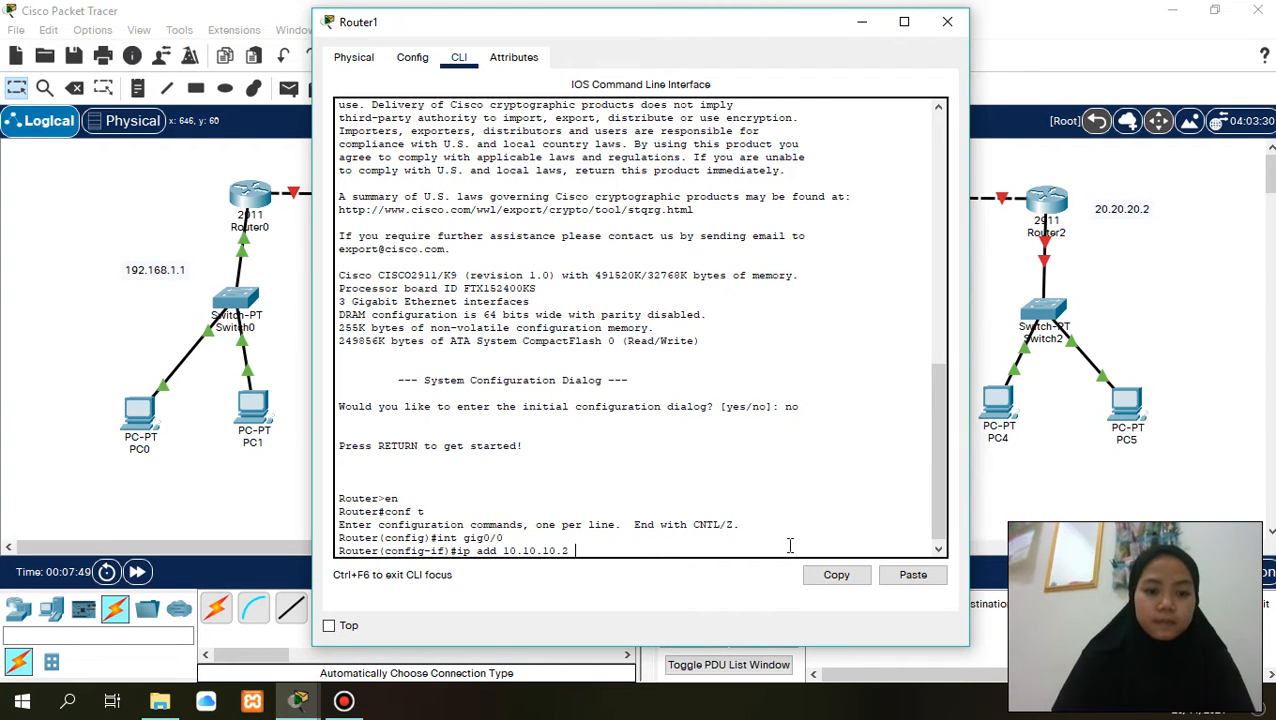
text(255)
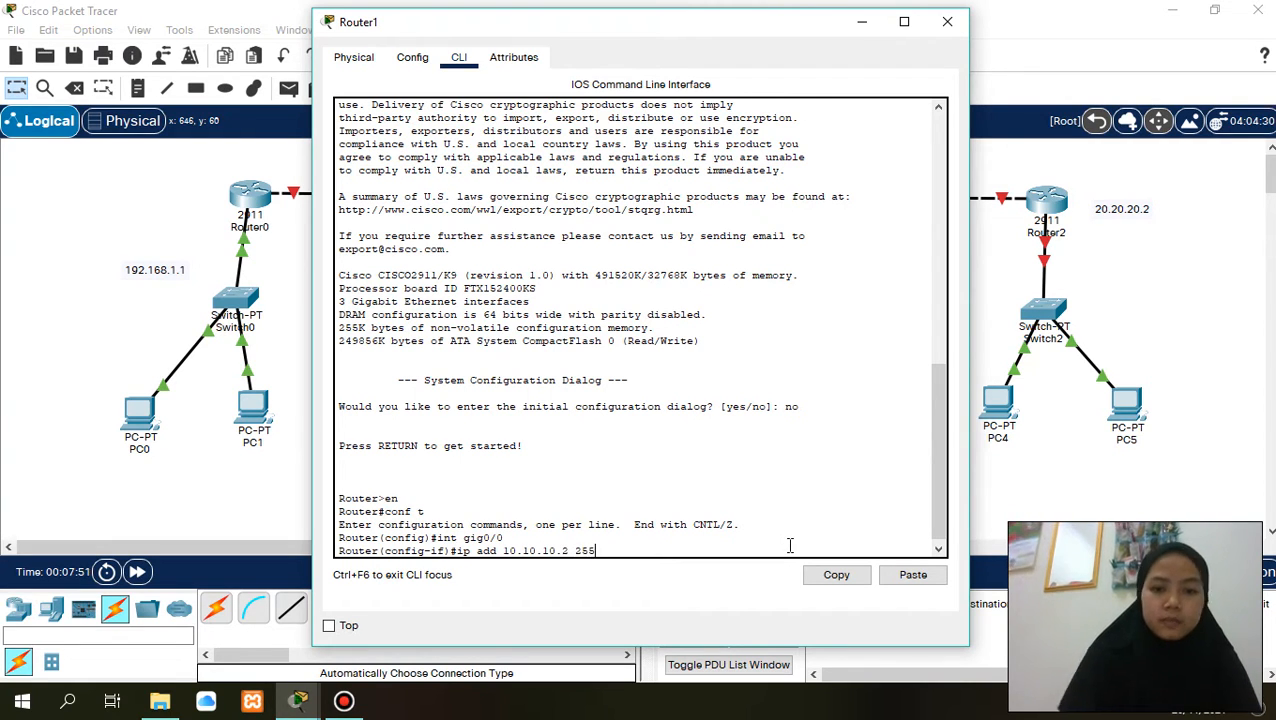
text(.255.255)
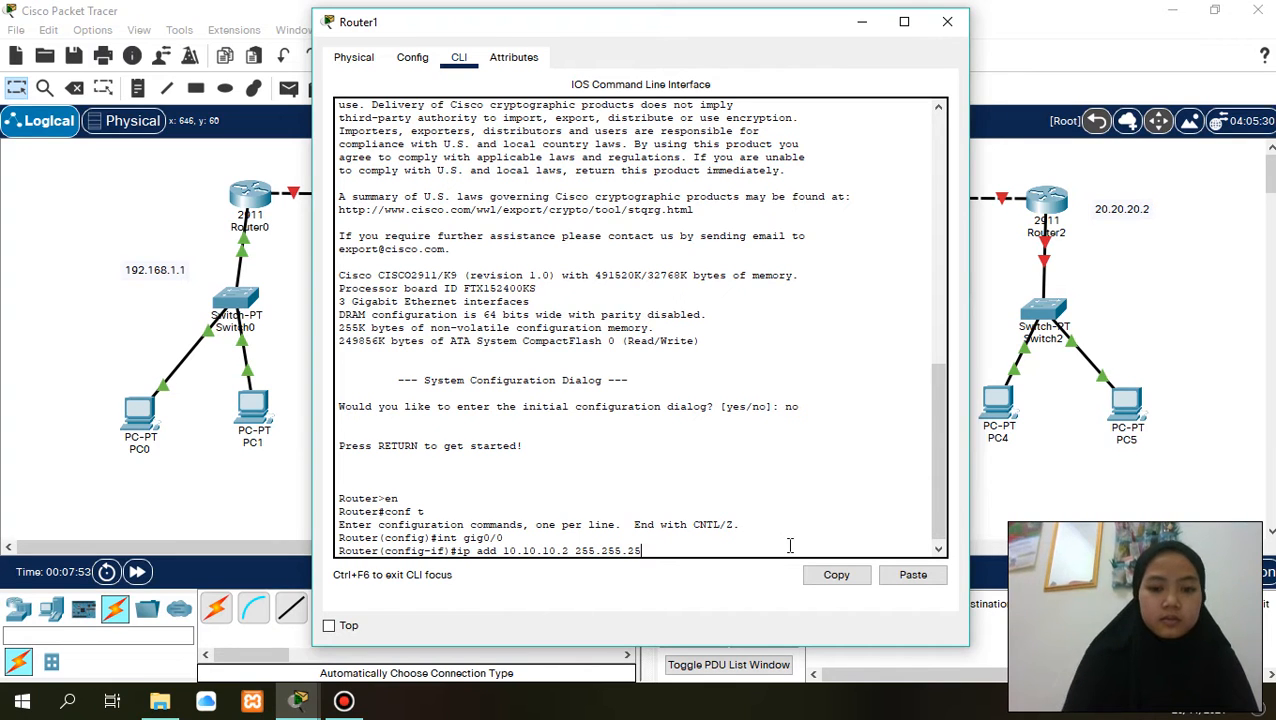
text(.0)
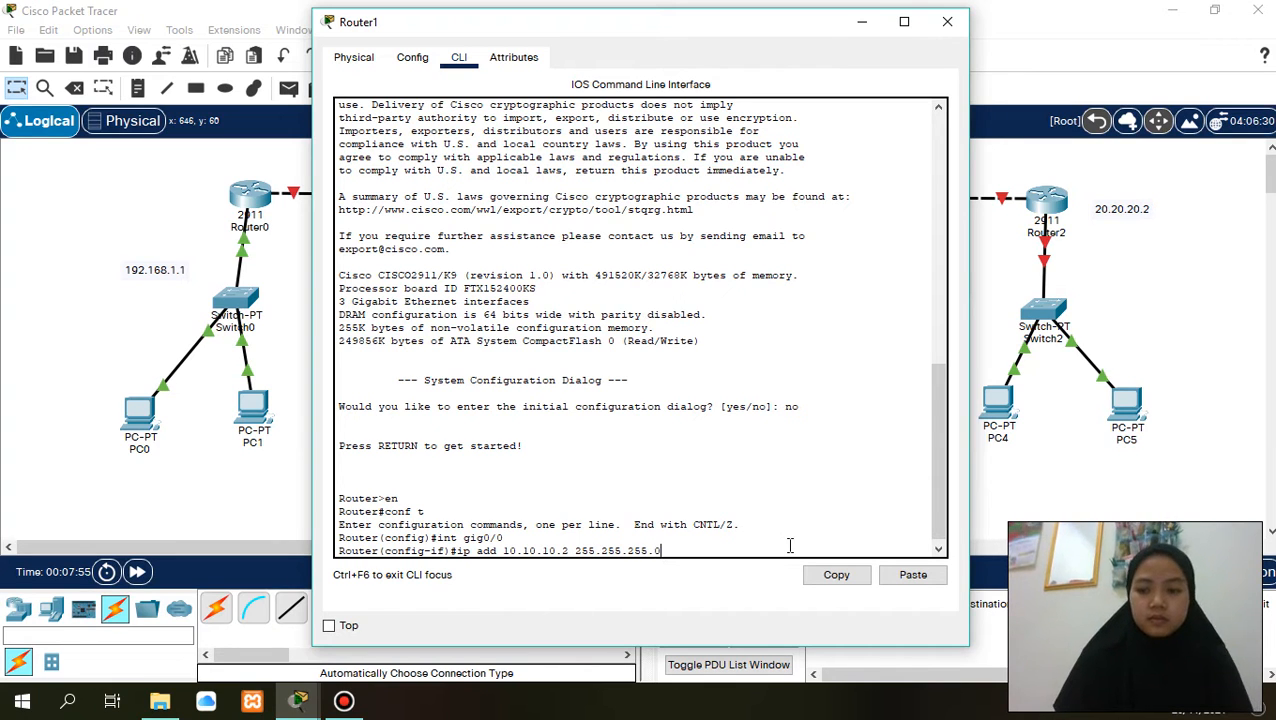
key(Return)
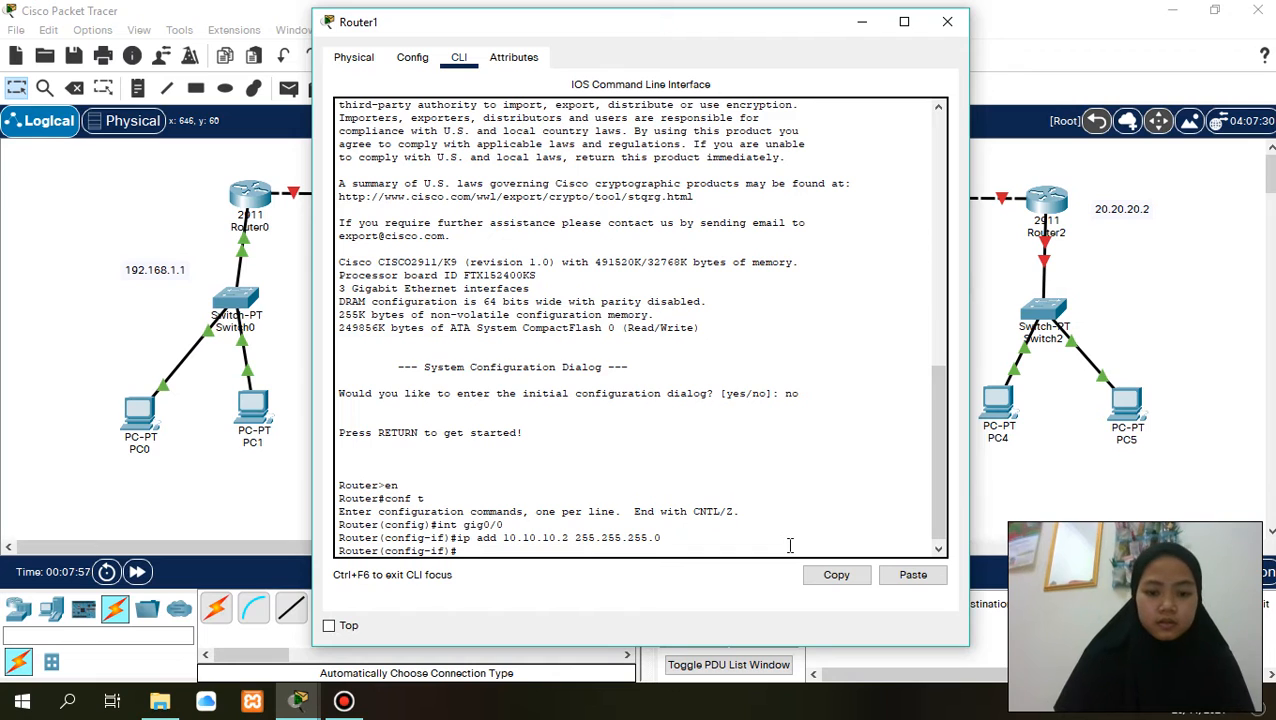
- Enable Router1's gig0/0 interface with no sh and exit to global configuration mode
text(no sh)
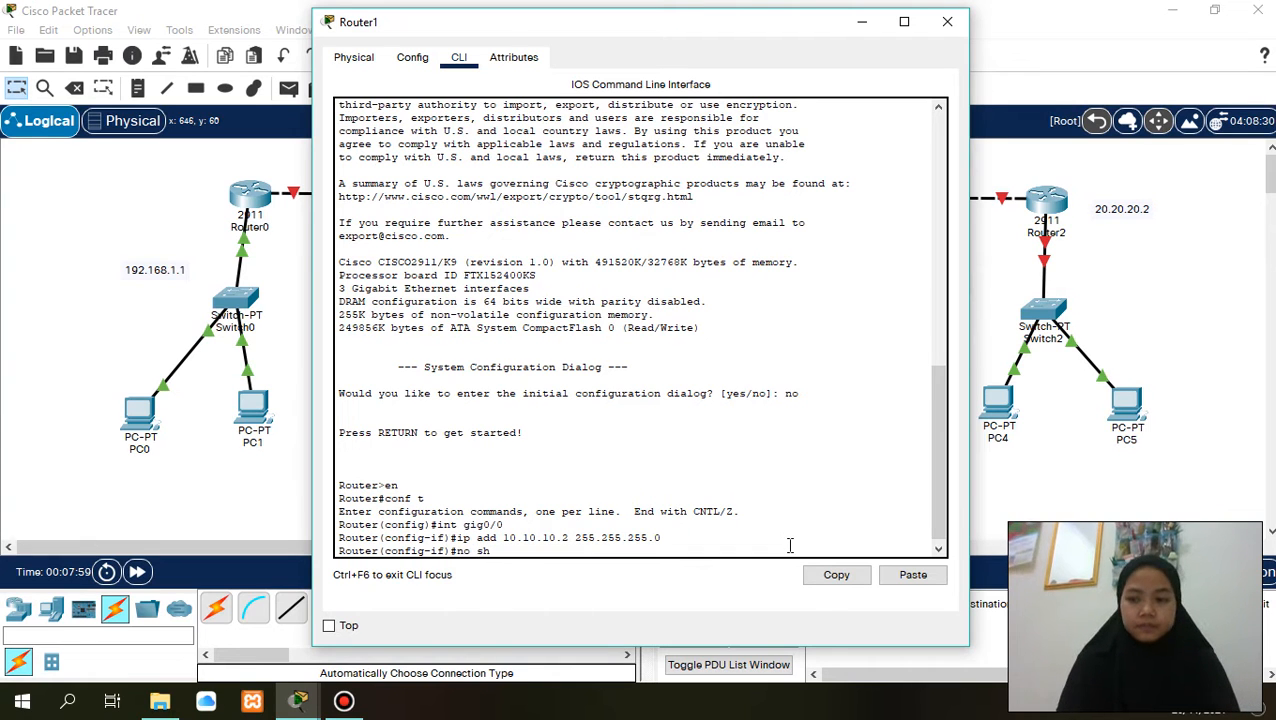
key(Return)
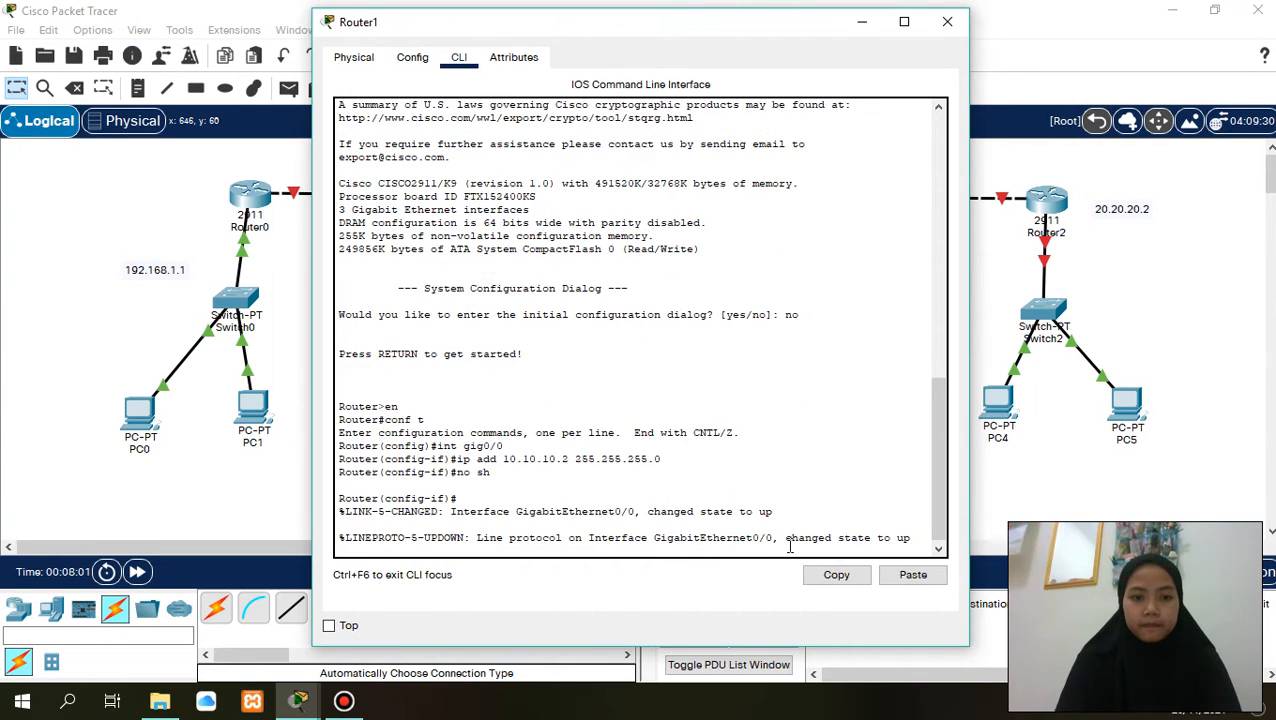
text(ex)
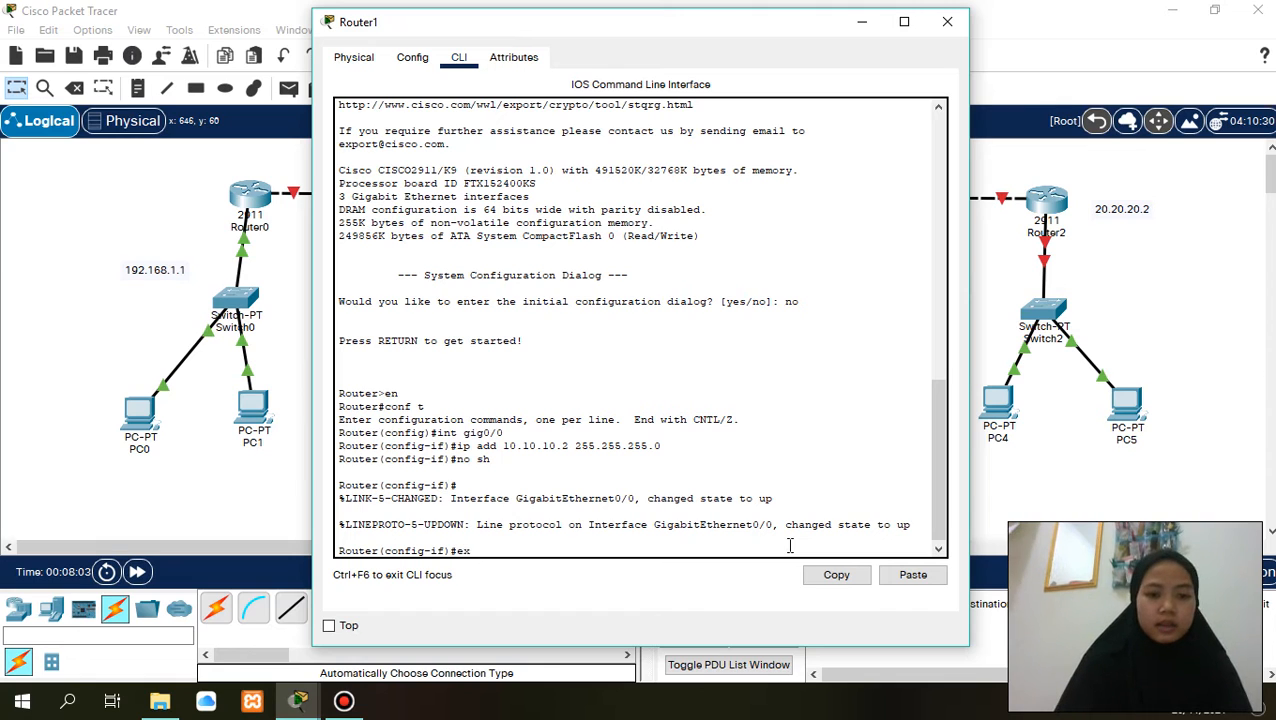
key(Return)
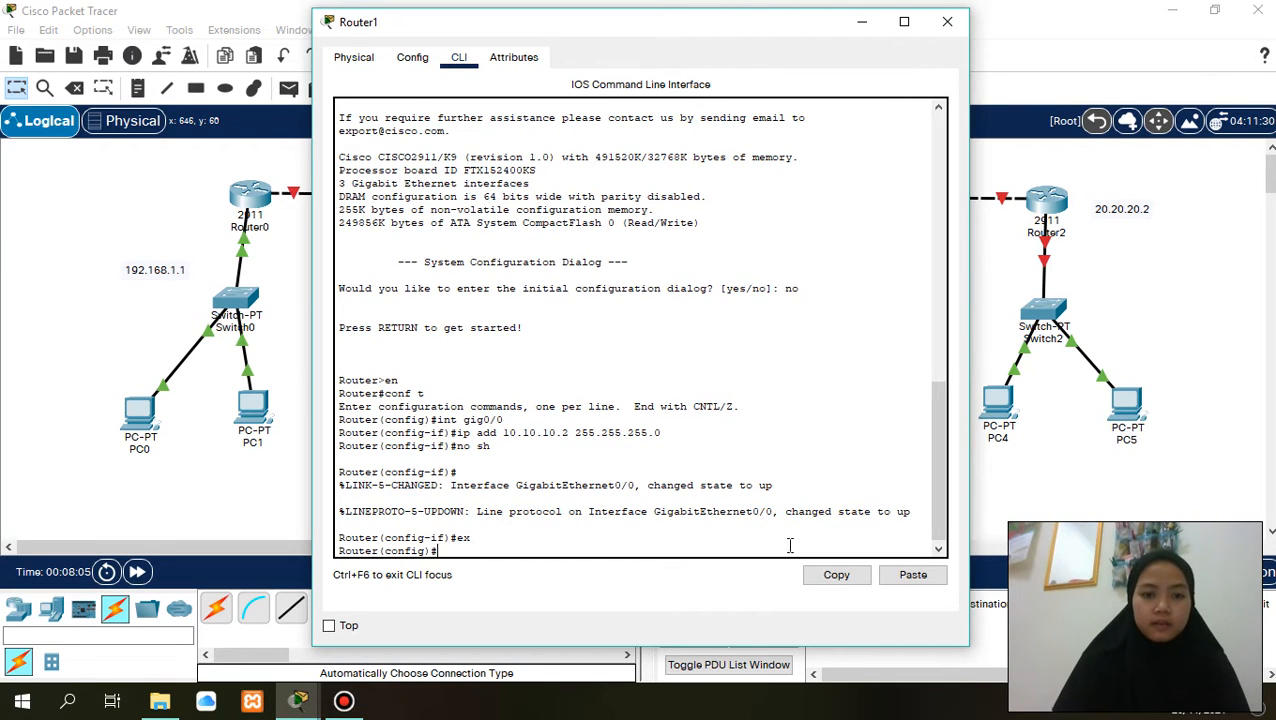
- Assign IP address 192.168.2.1 with subnet mask 255.255.255.0 to Router1's gig0/1 interface
text(int gi)
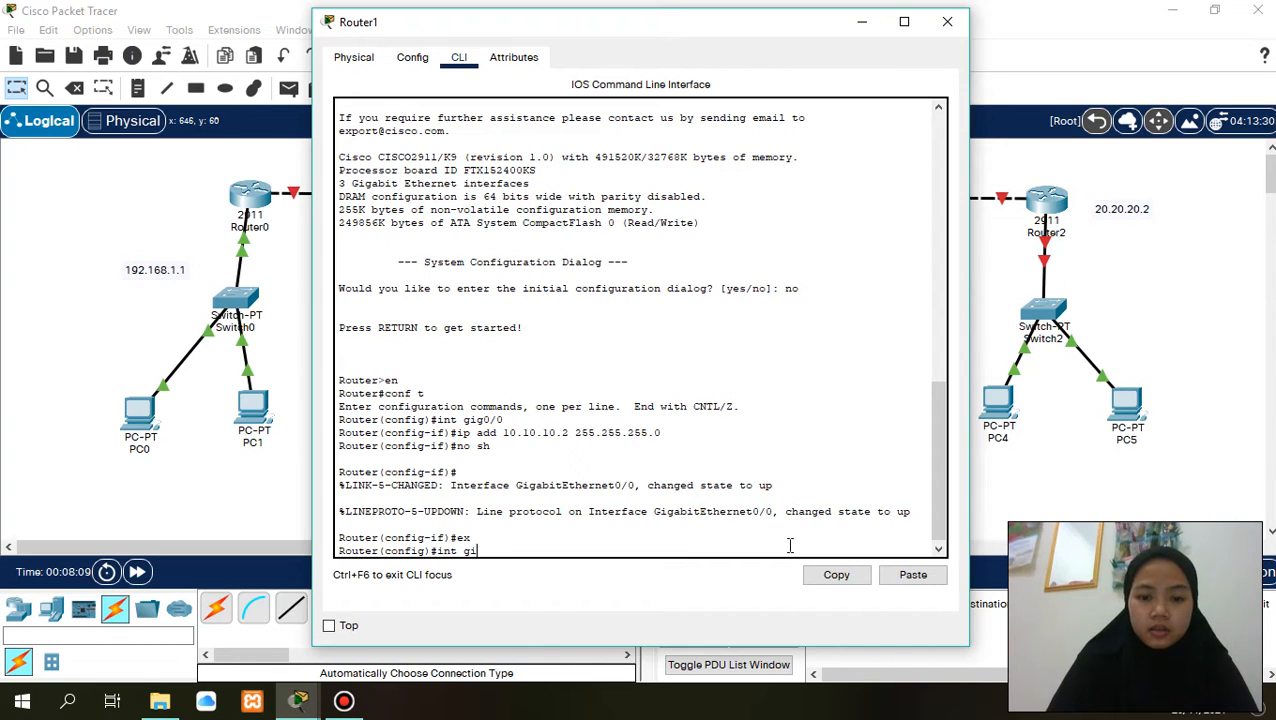
text(g)
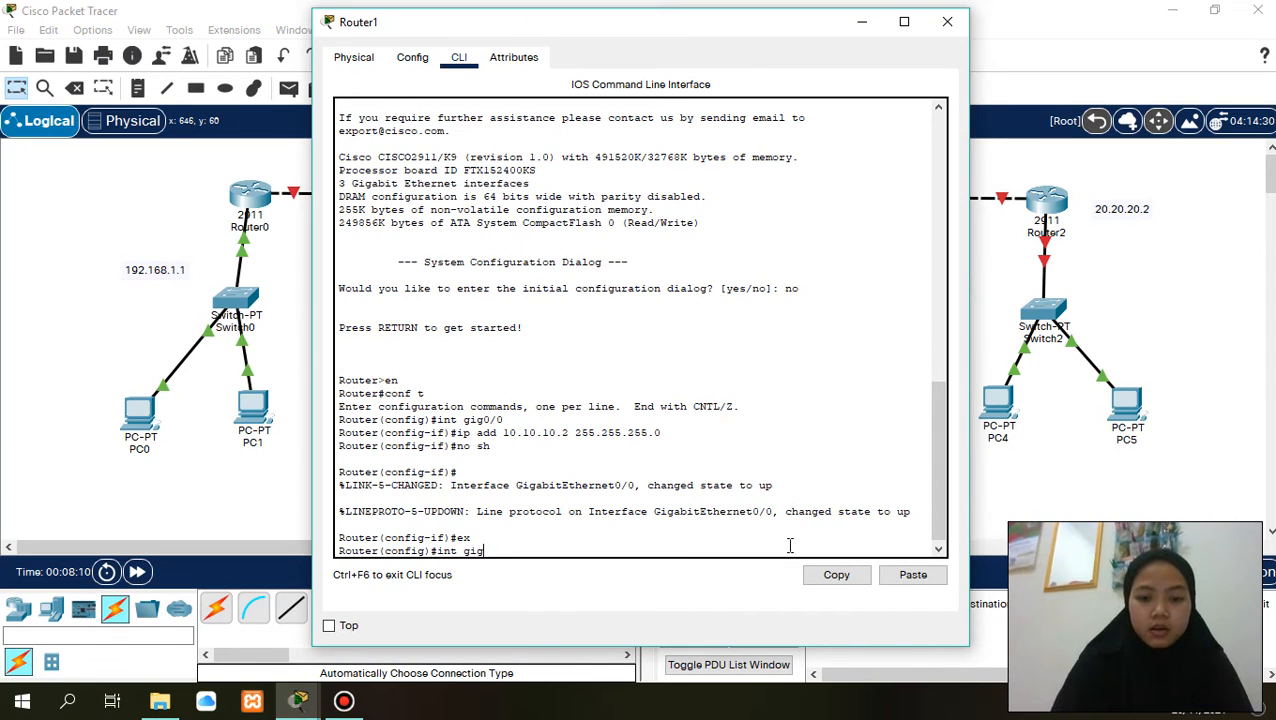
text(0/1)
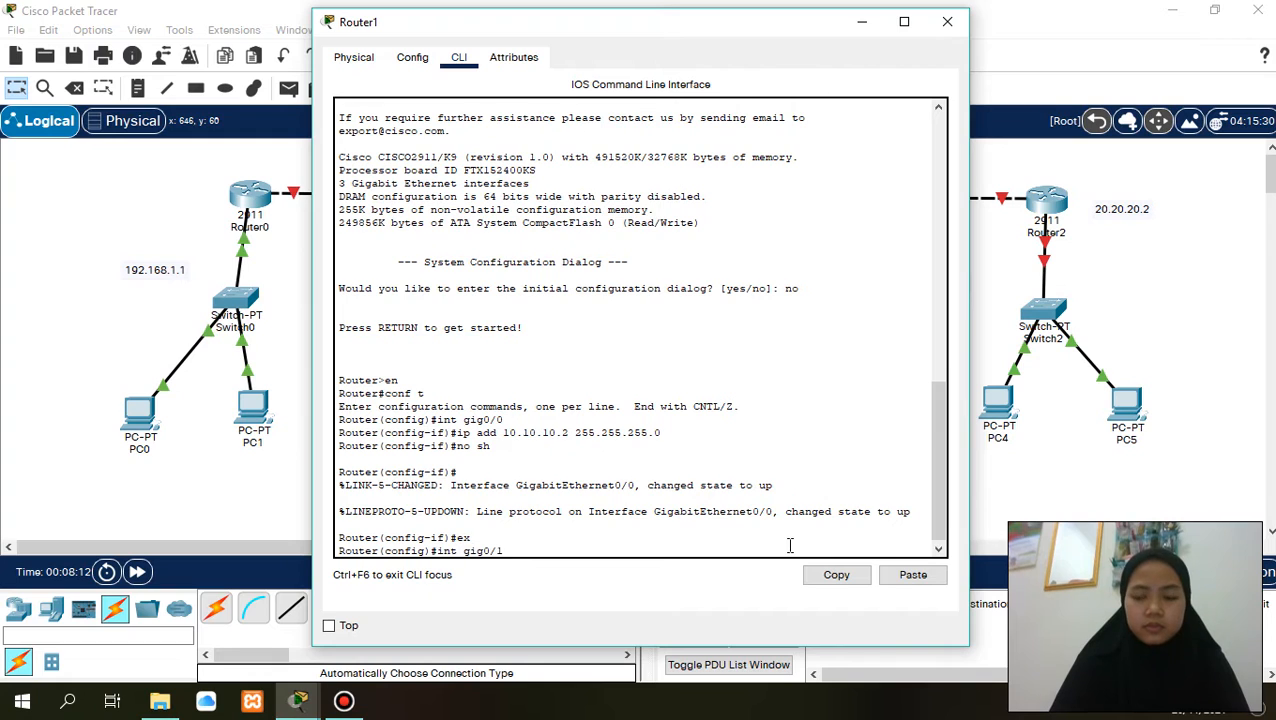
key(Return)
text(ip )
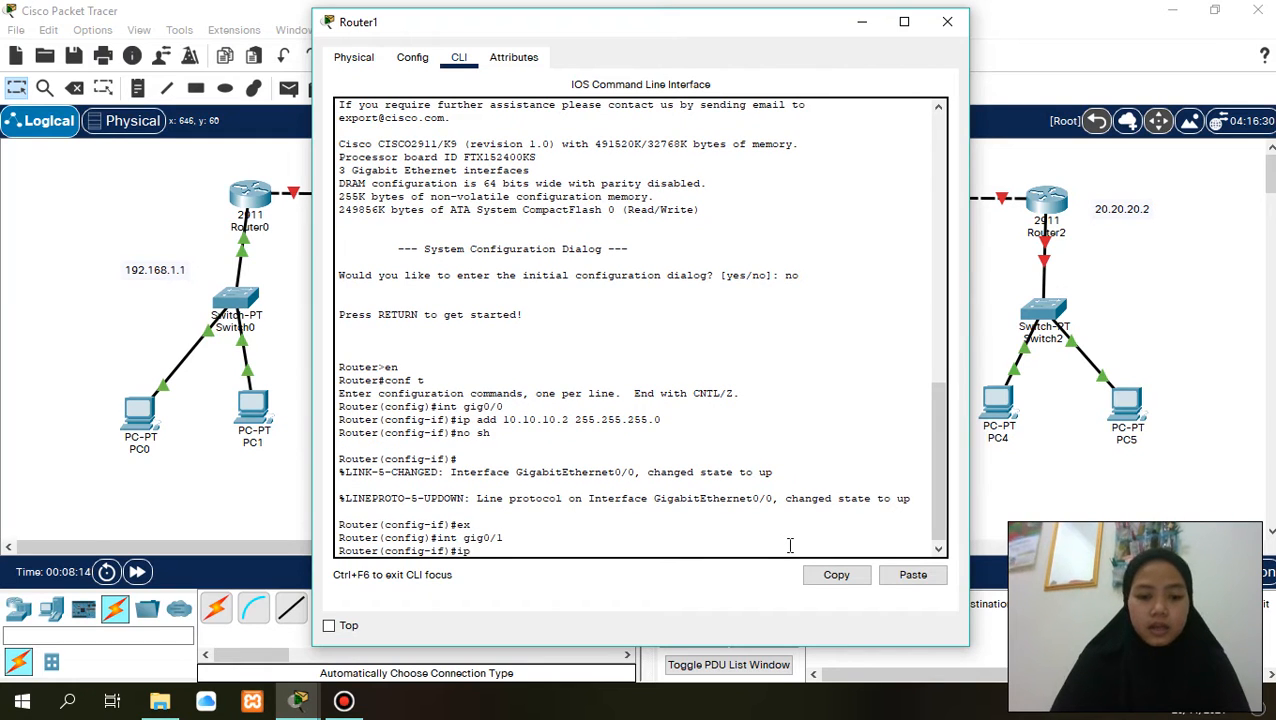
text(add)
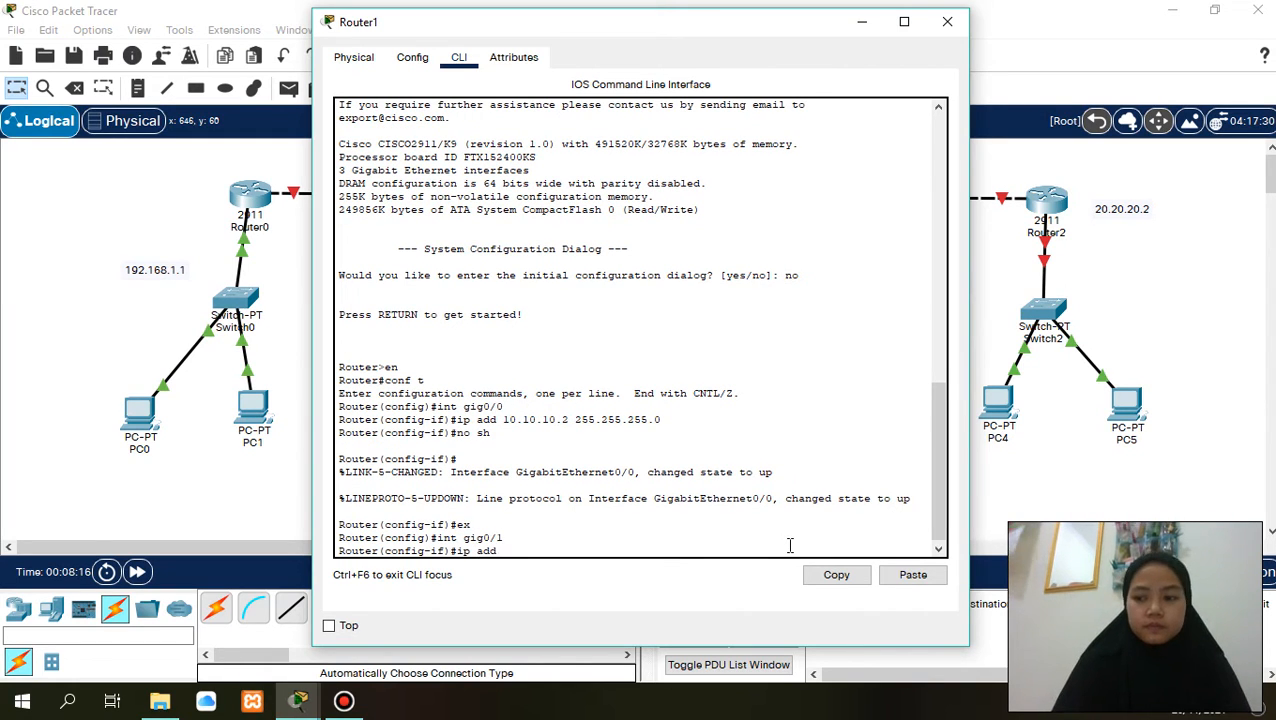
text( 192.1)
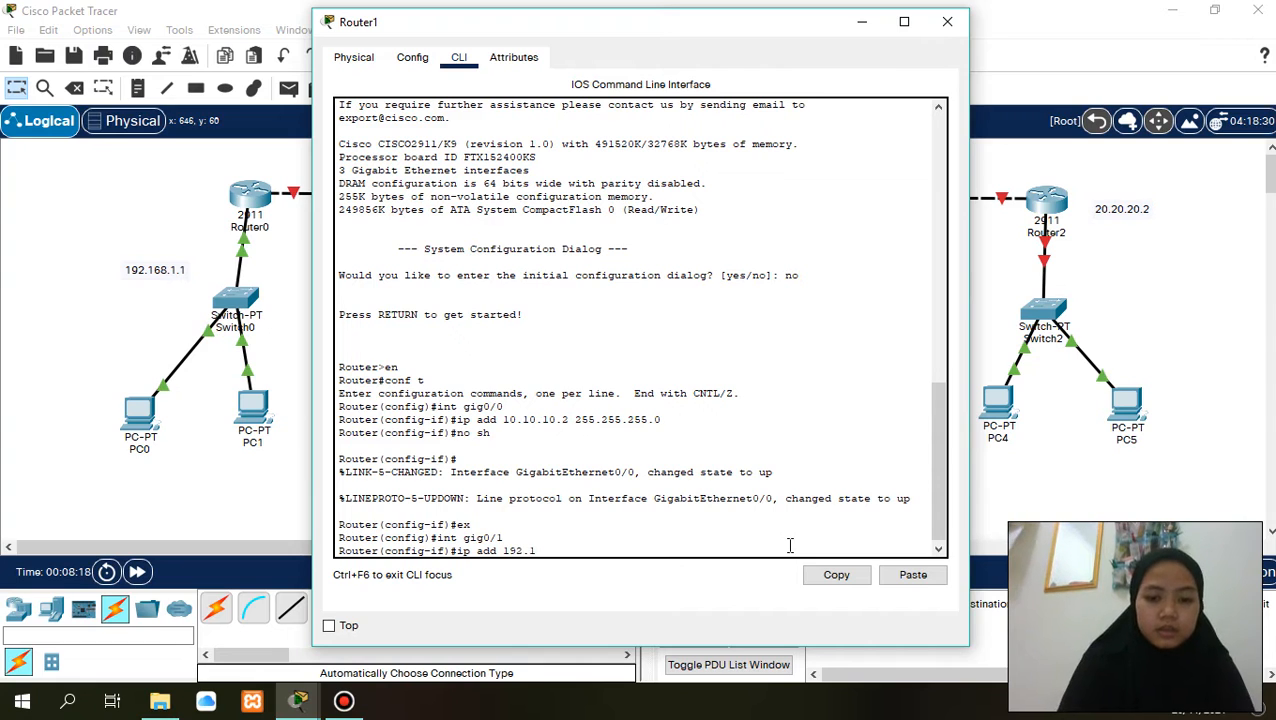
text(68.2.)
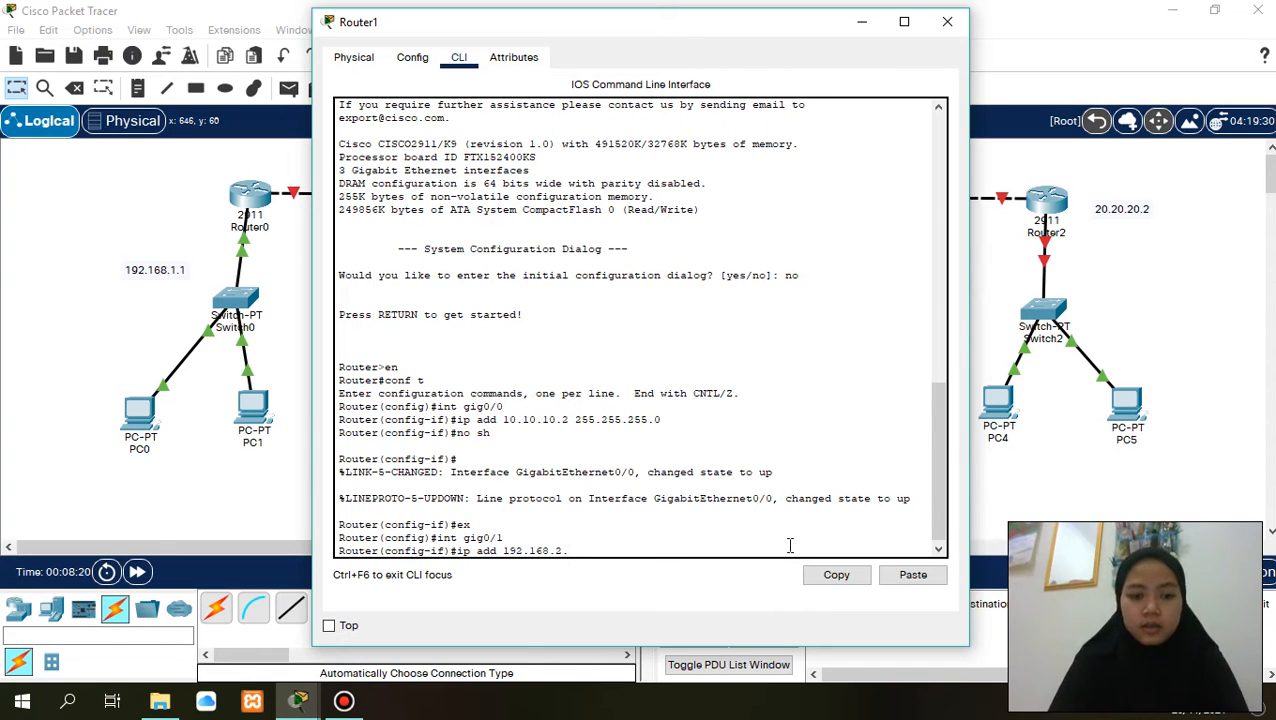
text(1 255)
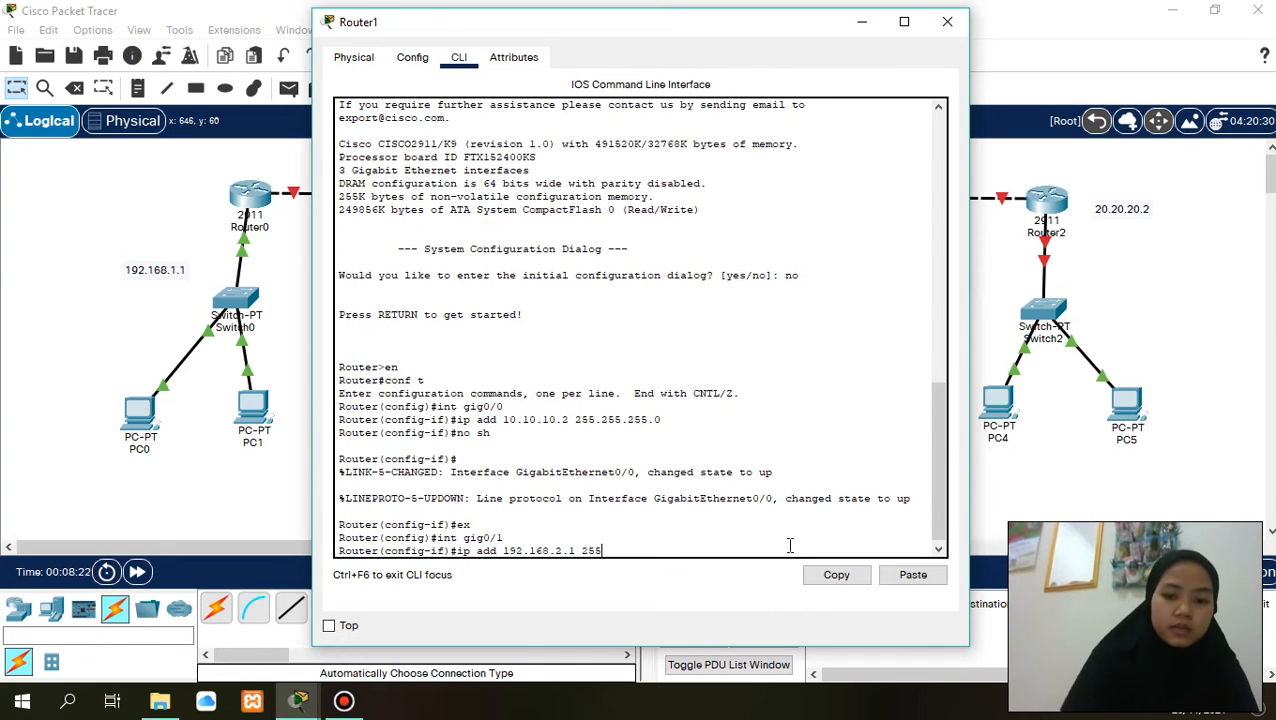
text(.255.255)
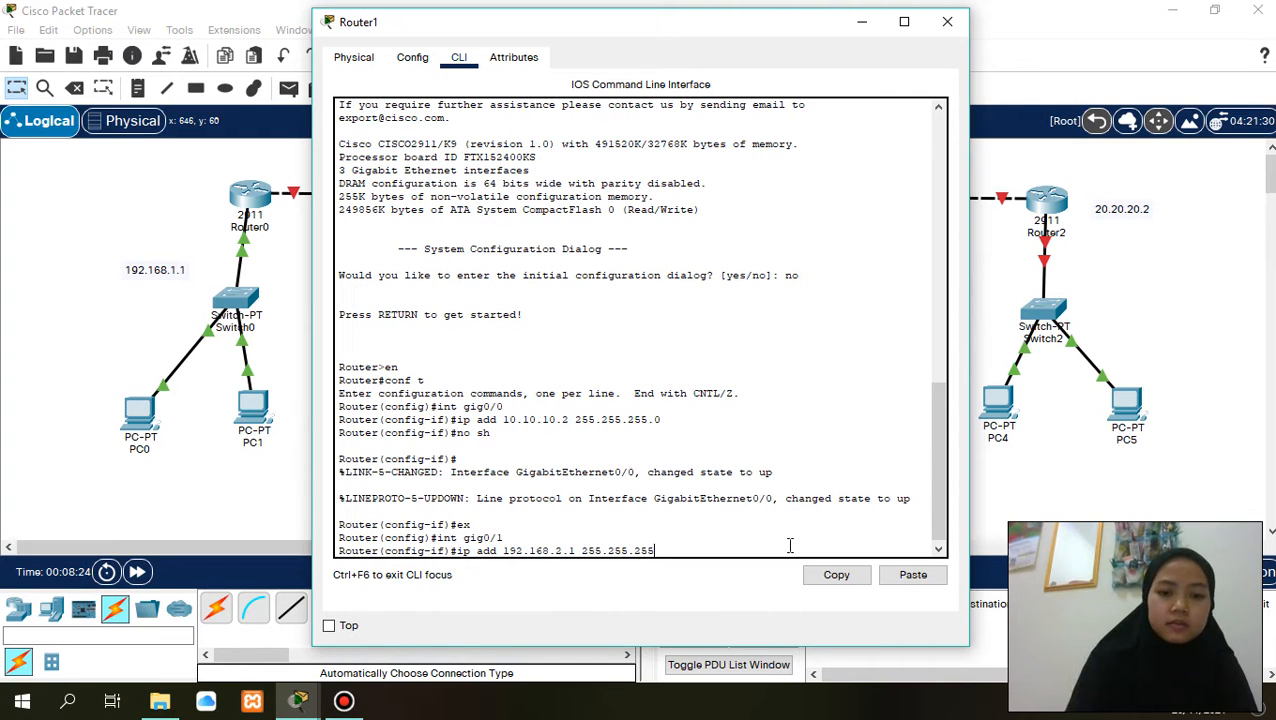
text(.0)
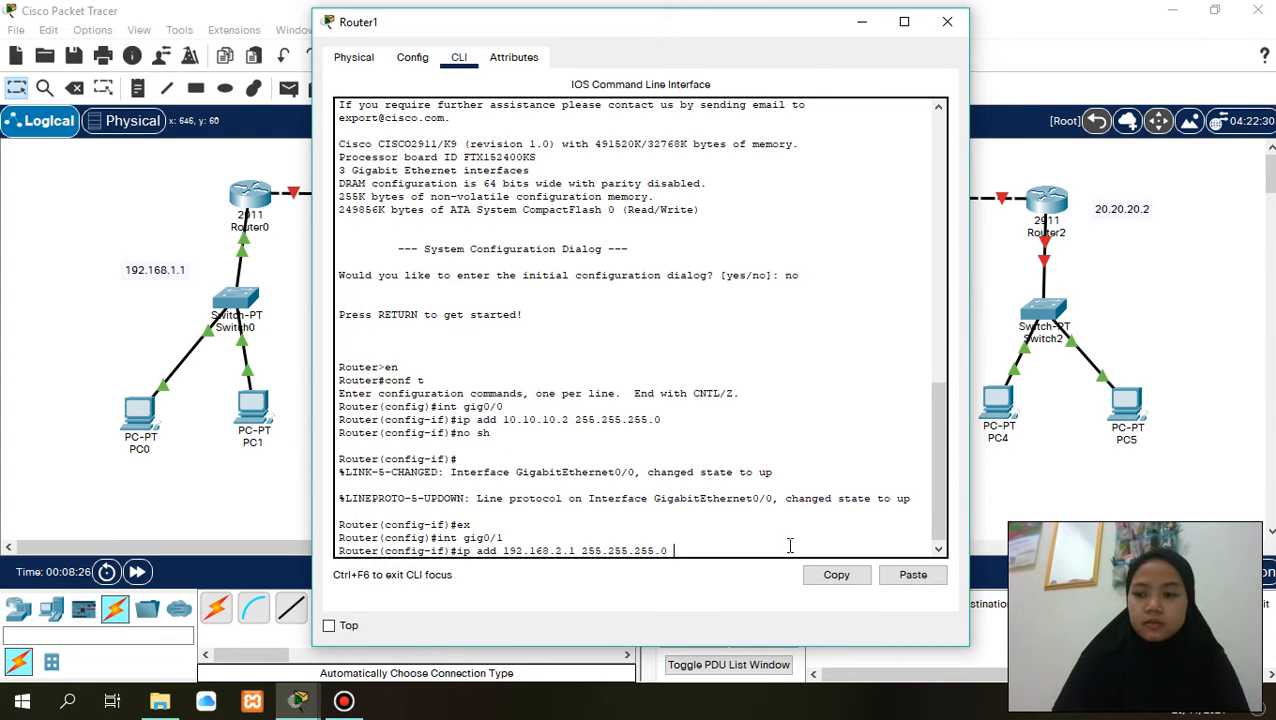
key(Return)
- Enable Router1's gig0/1 interface with no sh
text(no sh)
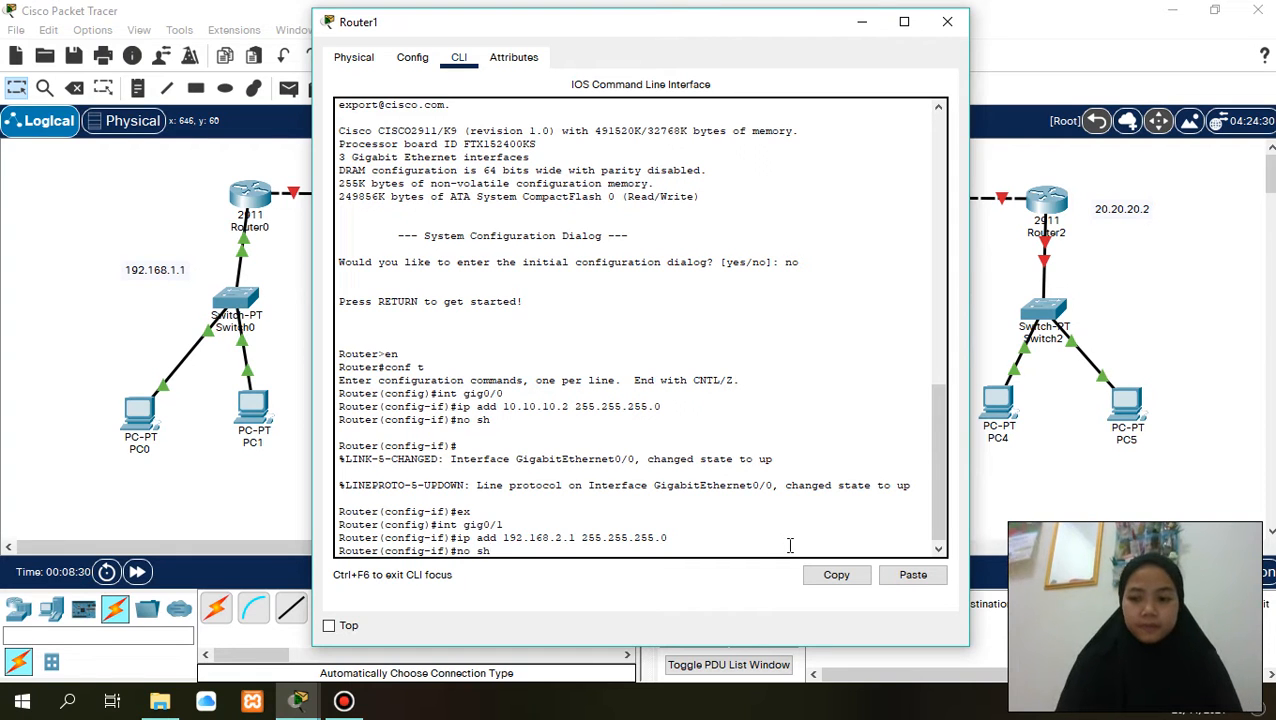
key(Return)
- Leave Router1's gig0/1 configuration and enter interface configuration mode for gig0/2
key(Return)
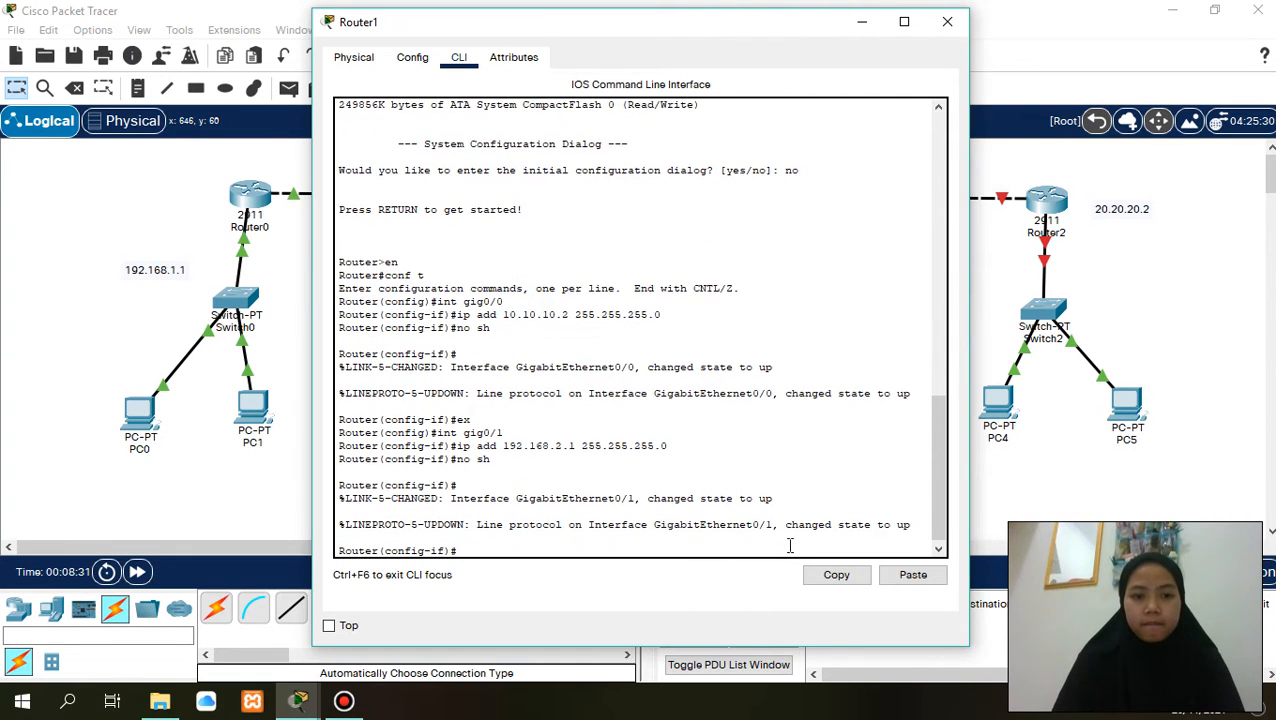
text(ex)
key(Return)
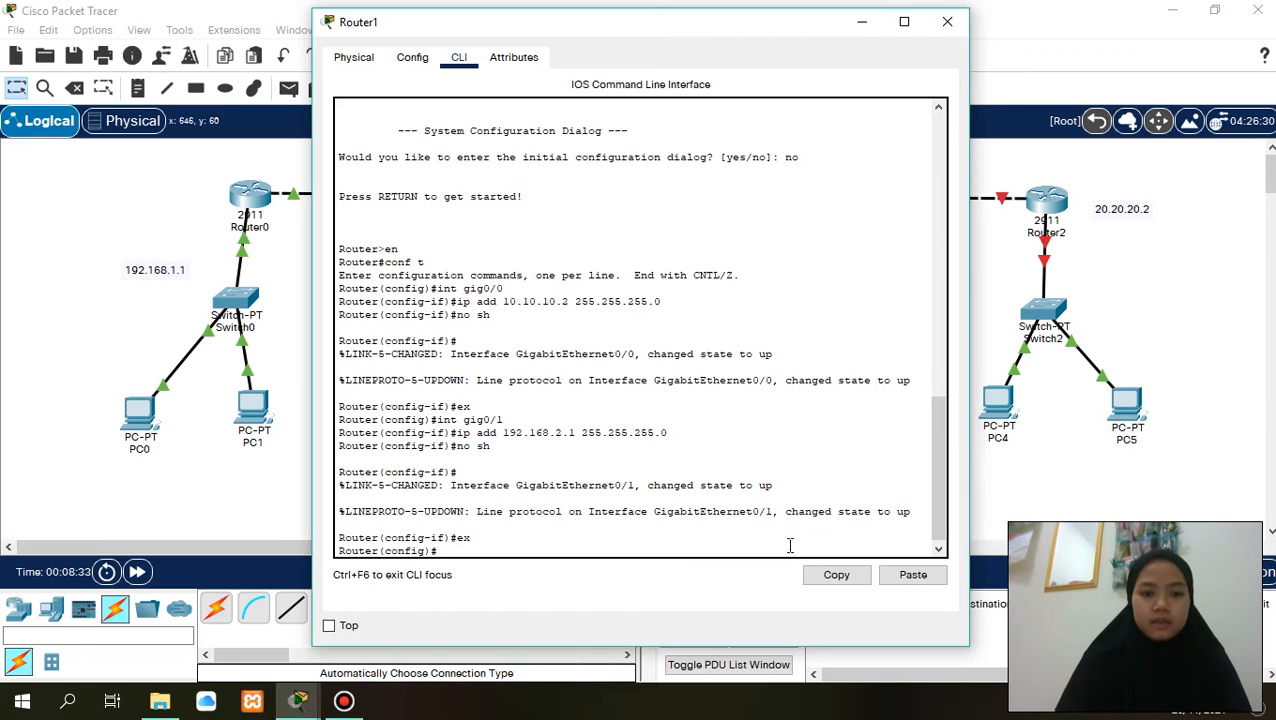
text(int )
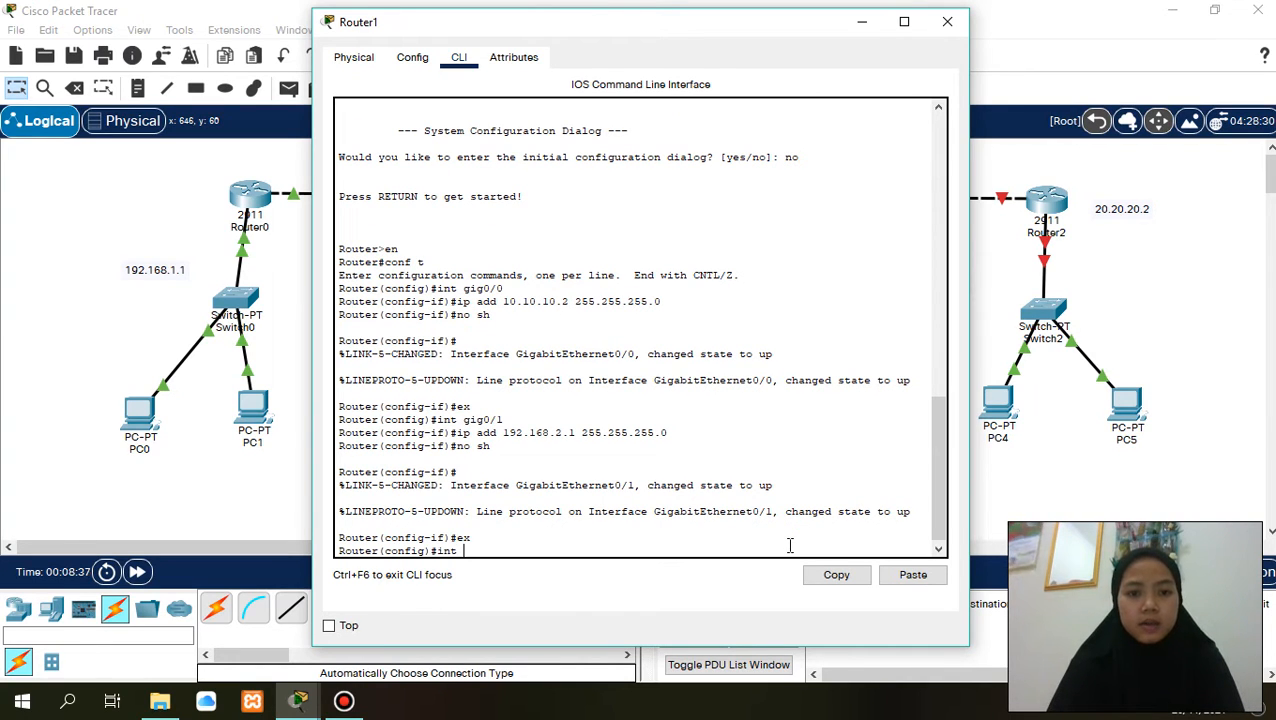
text(gig0/)
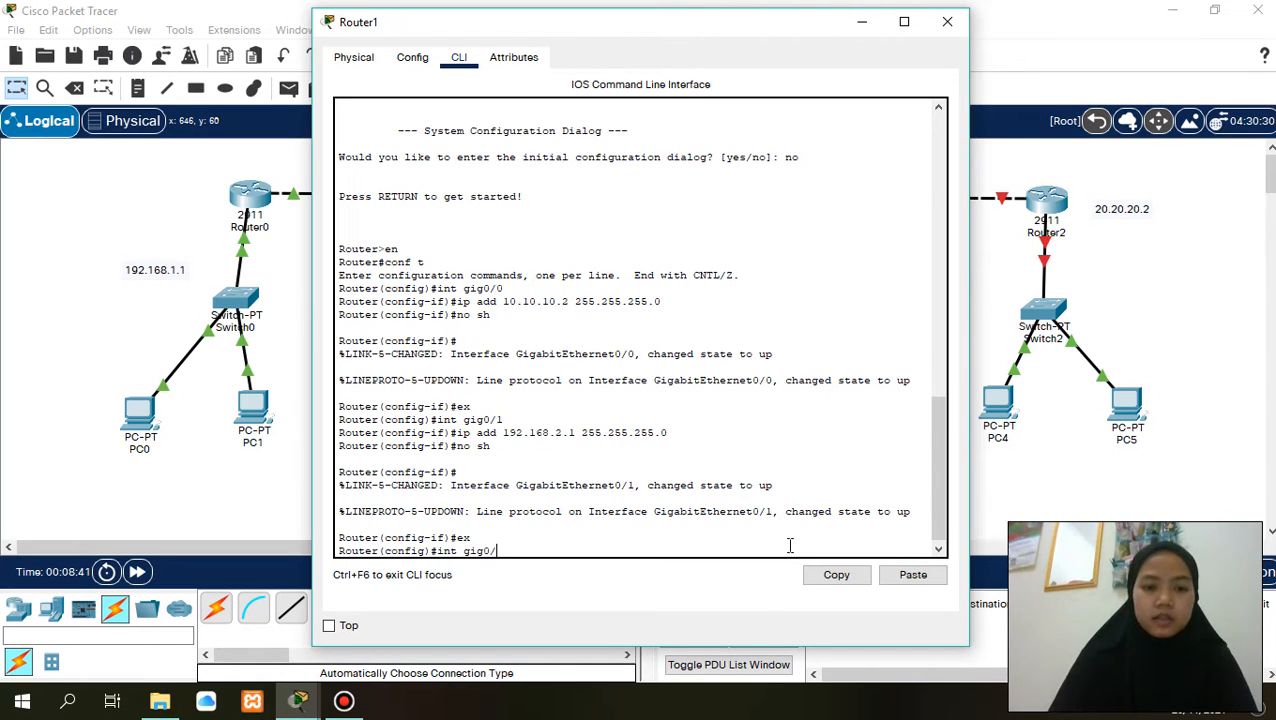
text(2)
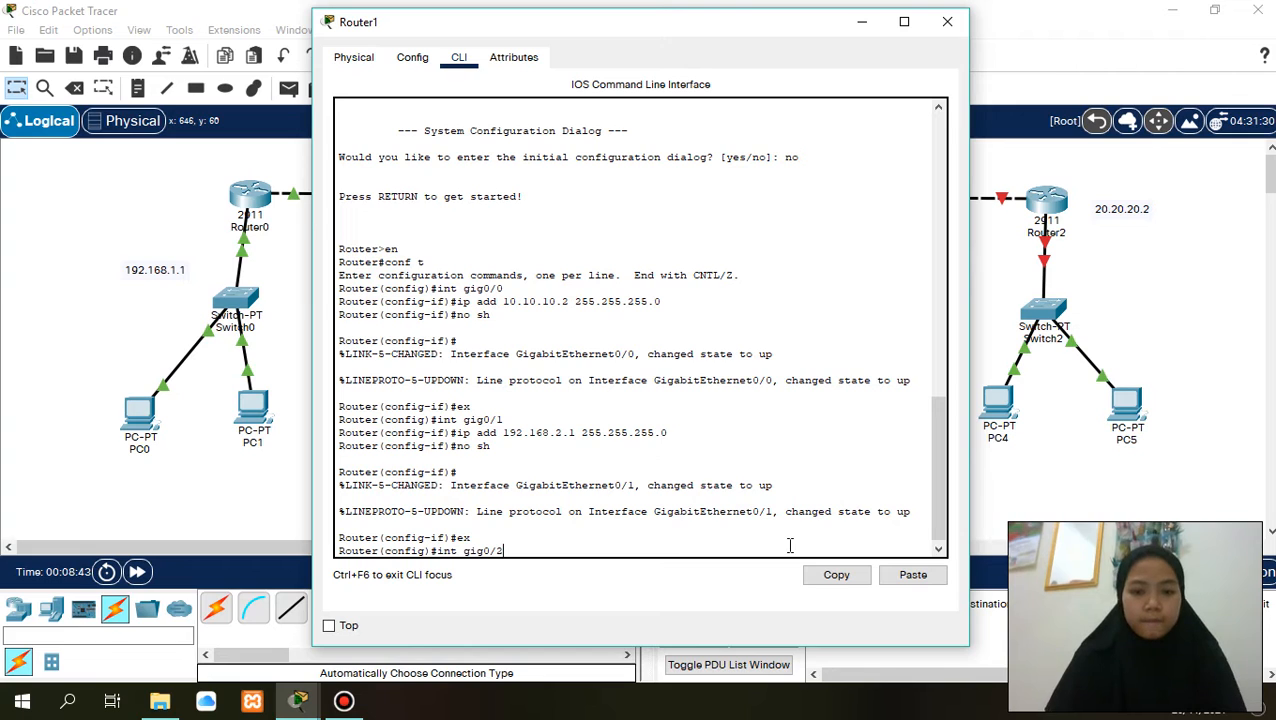
key(Return)
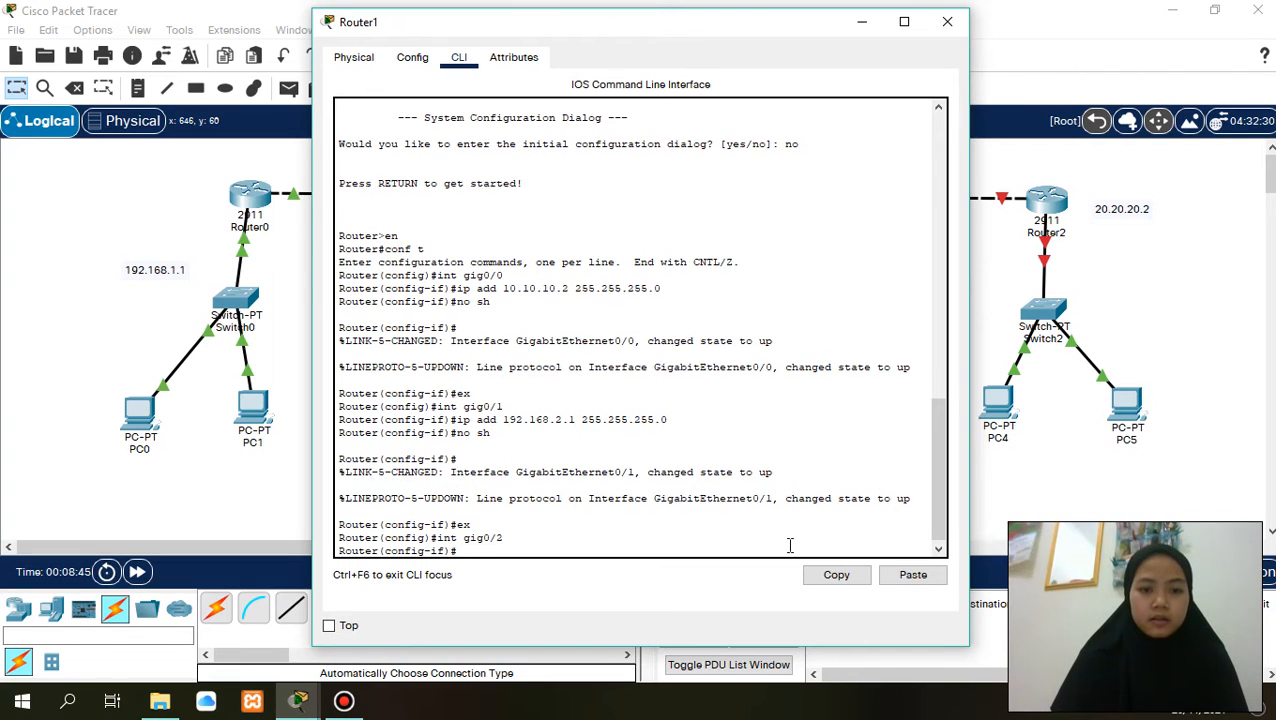
- Try to assign IP address 20.20.20.0 with mask 255.255.255.255.0 to Router1's gig0/2 interface
text(ip a)
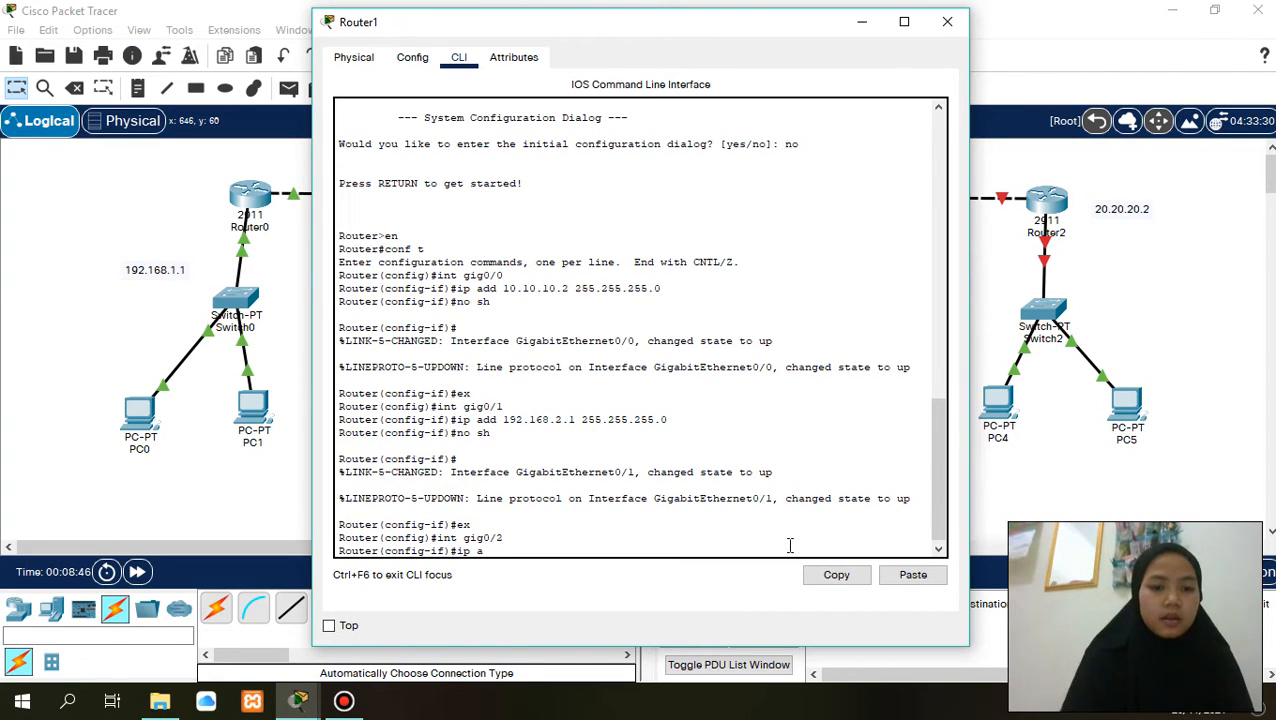
text(dd 20.20)
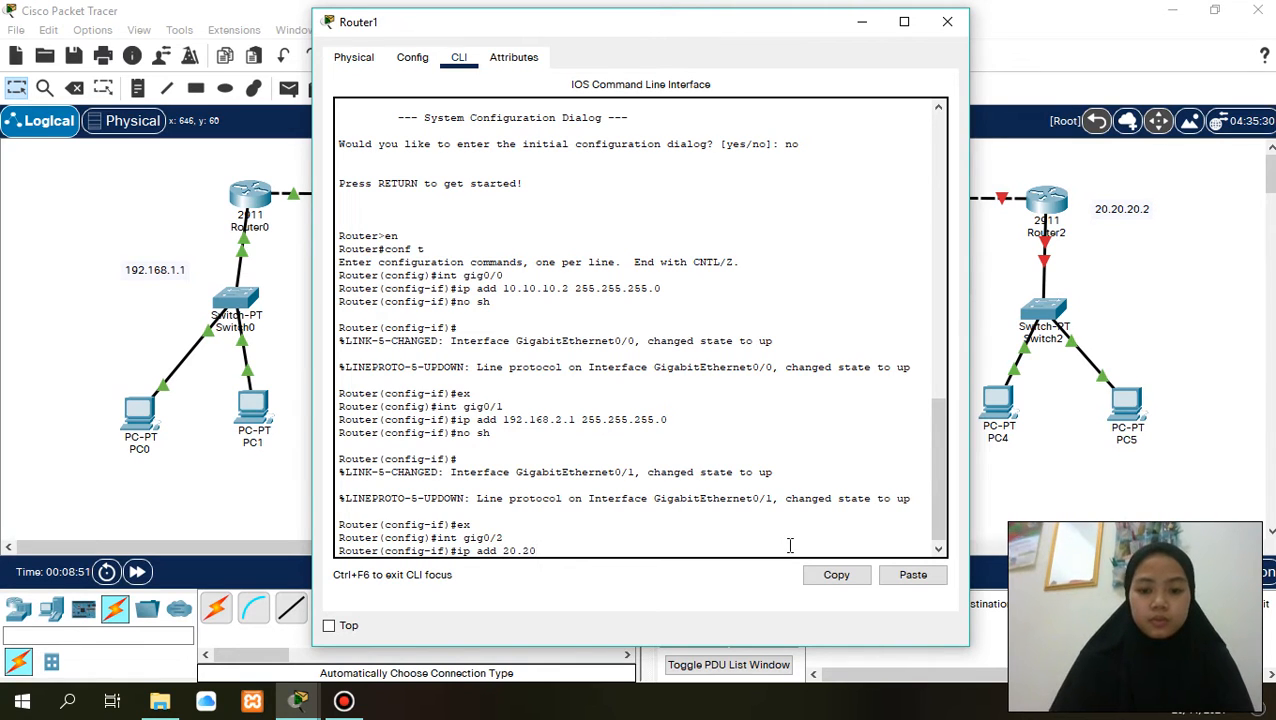
text(.20.0)
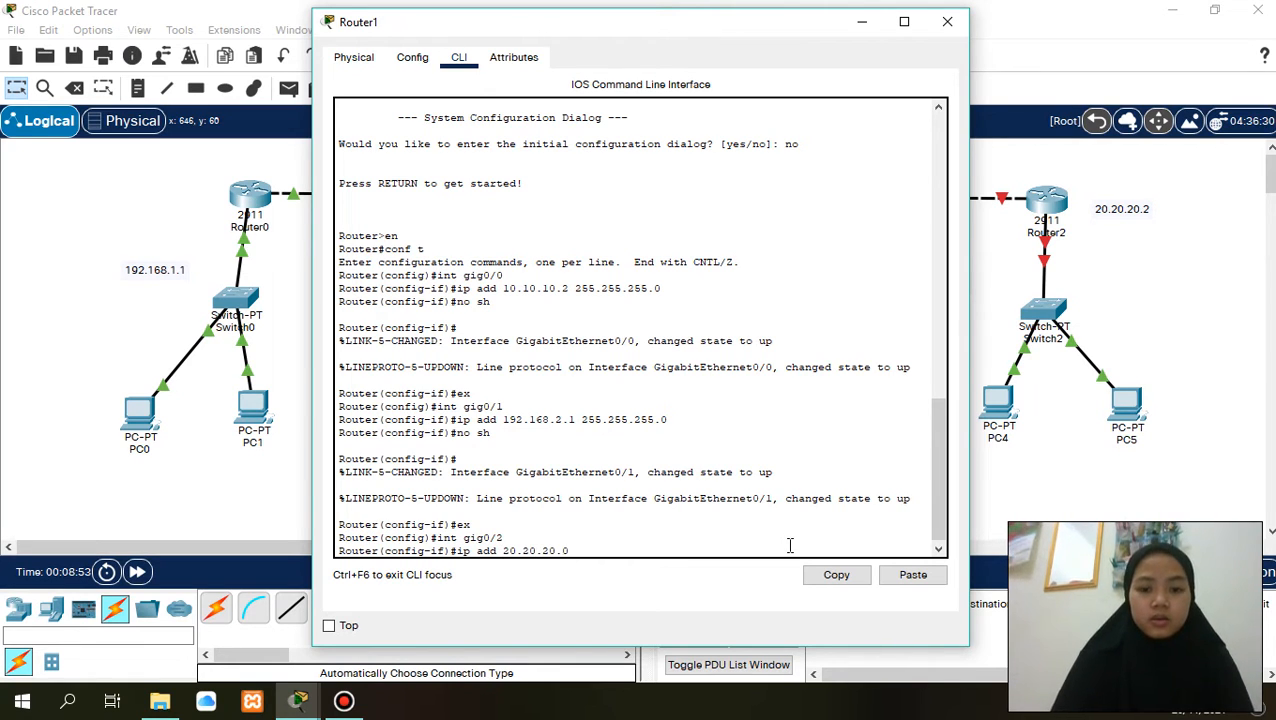
text( 255)
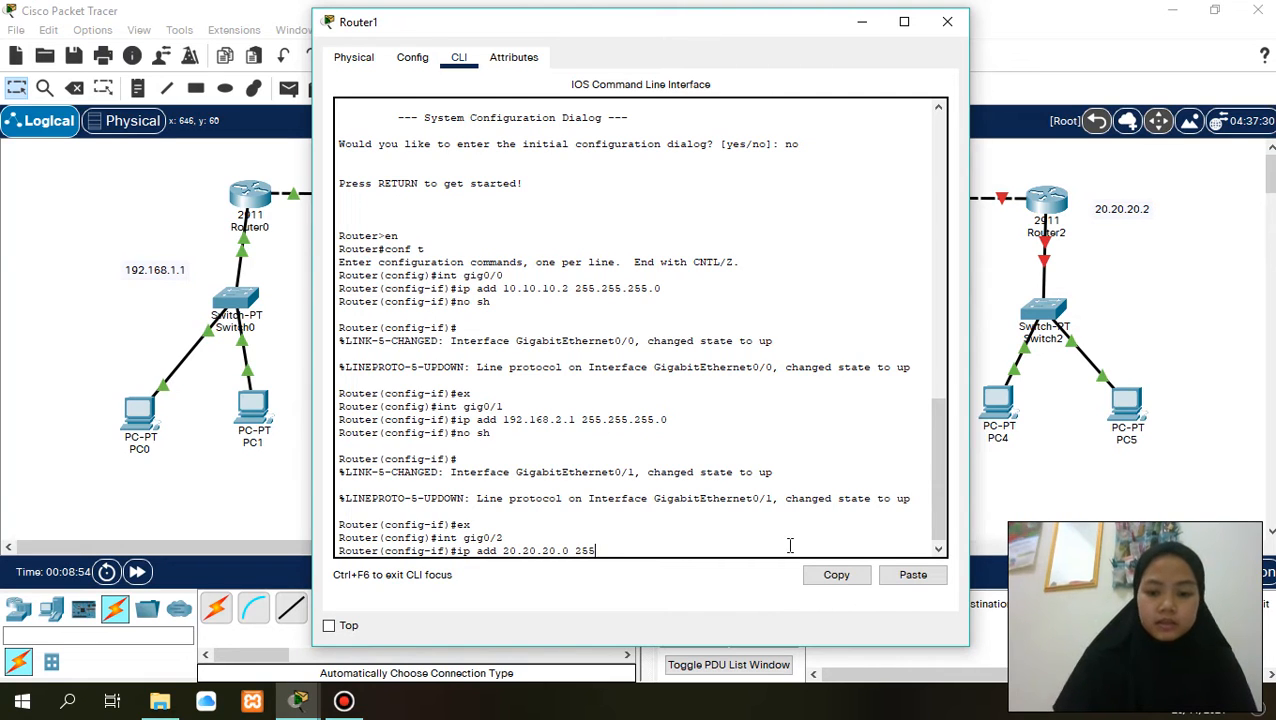
text(.255.255)
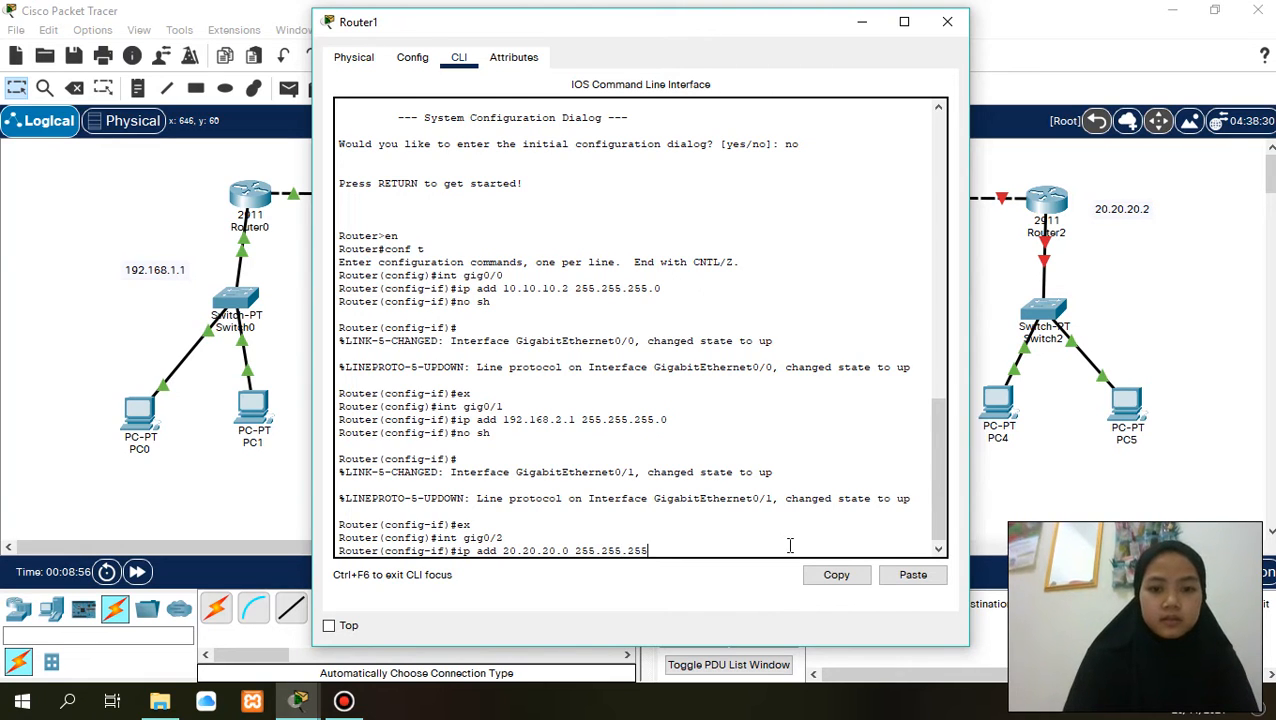
text(.255.)
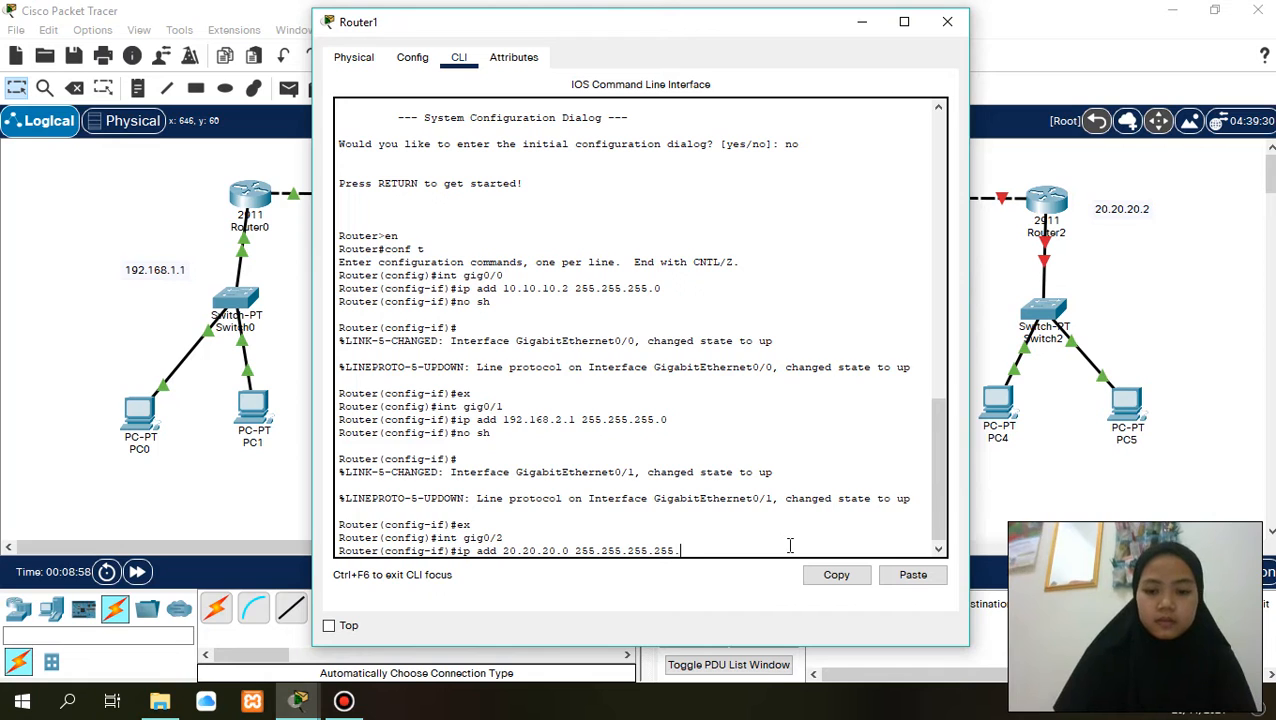
text(0)
key(Return)
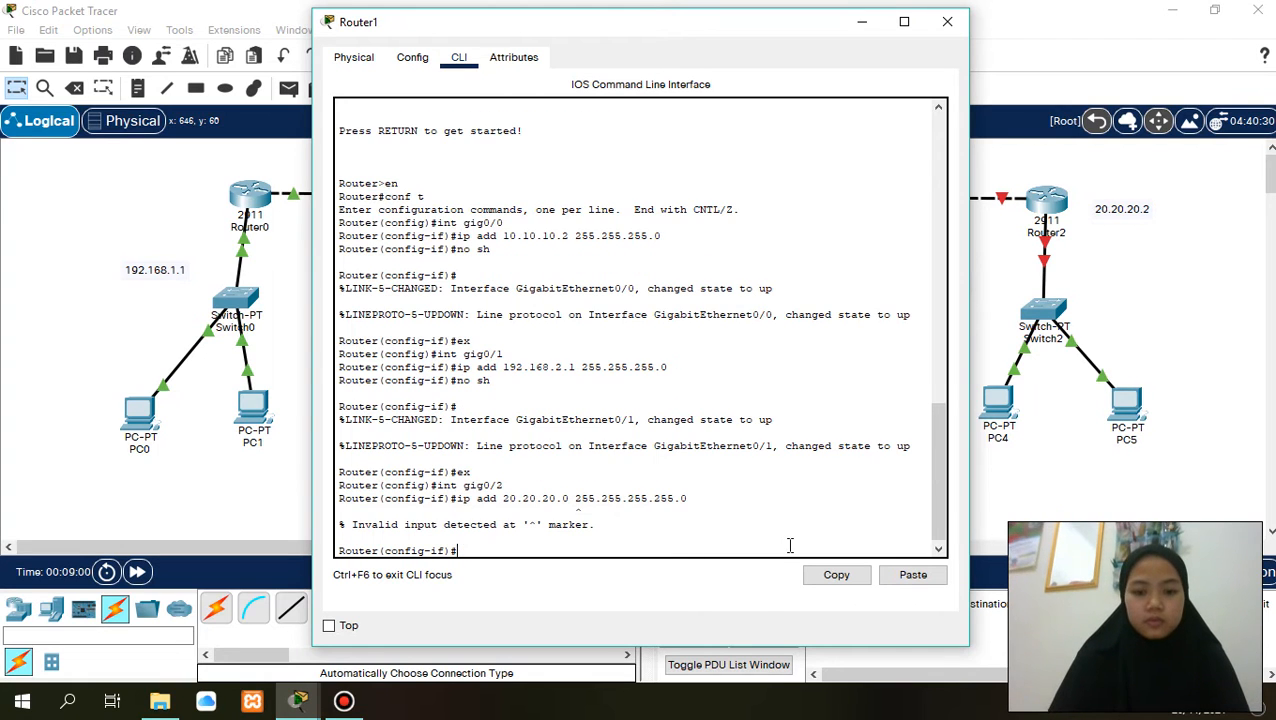
text(no)
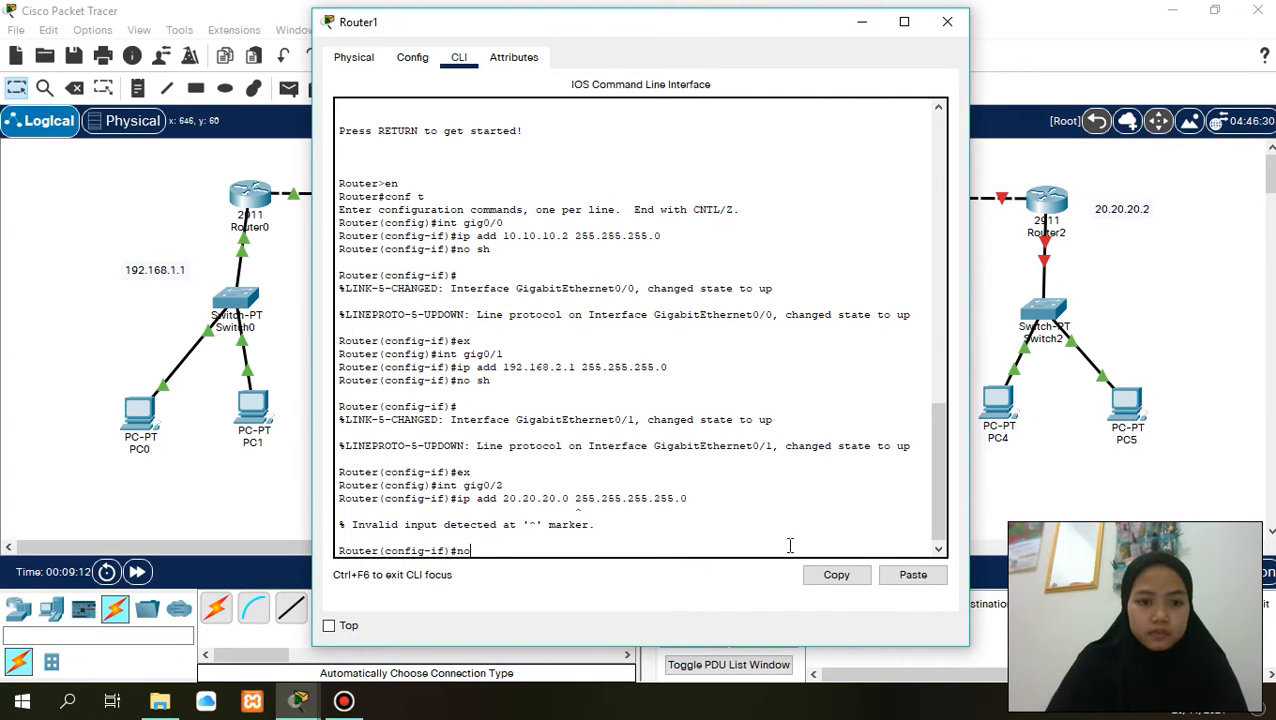
text(ip)
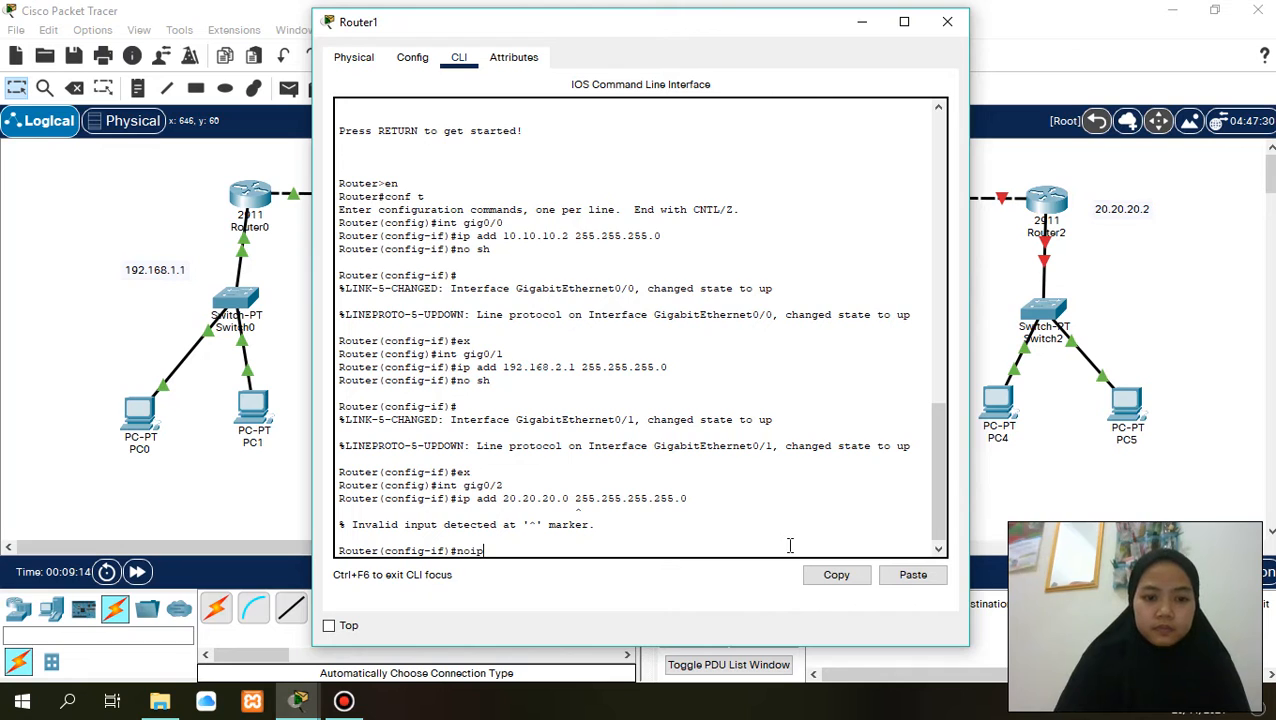
key(BackSpace)
key(BackSpace)
key(BackSpace)
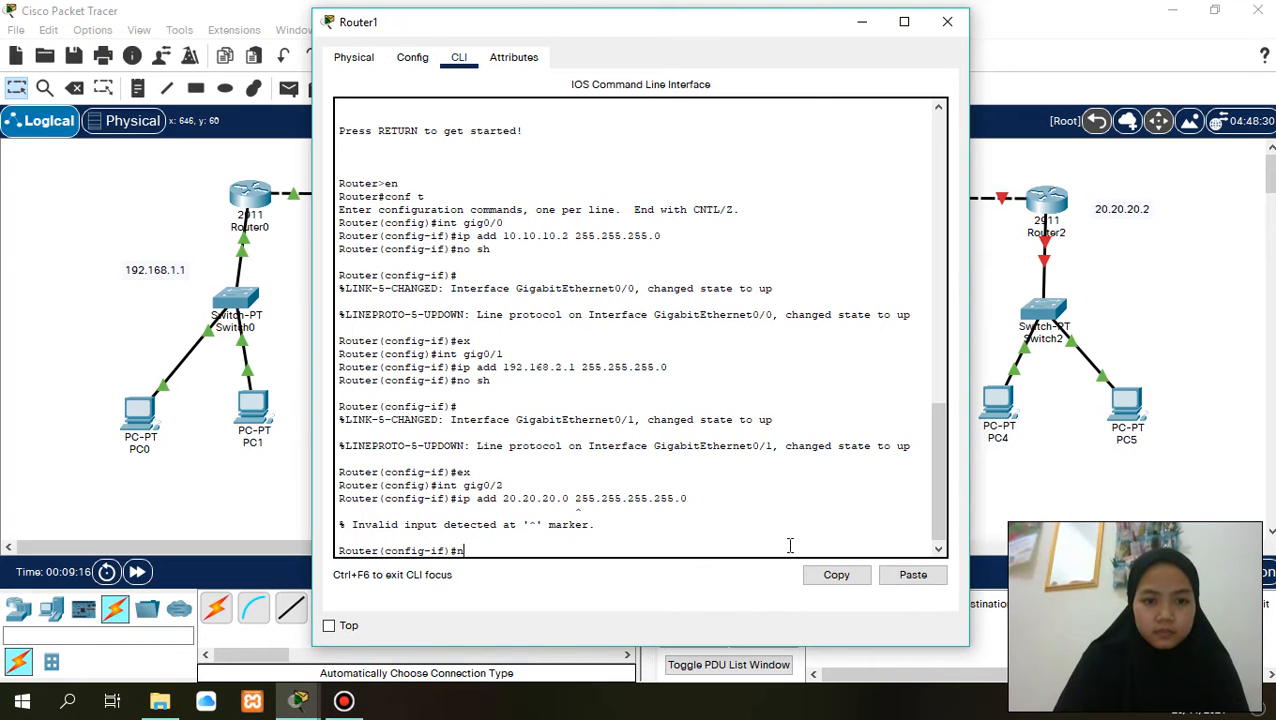
key(BackSpace)
- Assign IP address 20.20.20.1 with subnet mask 255.255.255.0 to Router1's gig0/2 interface
text(ip )
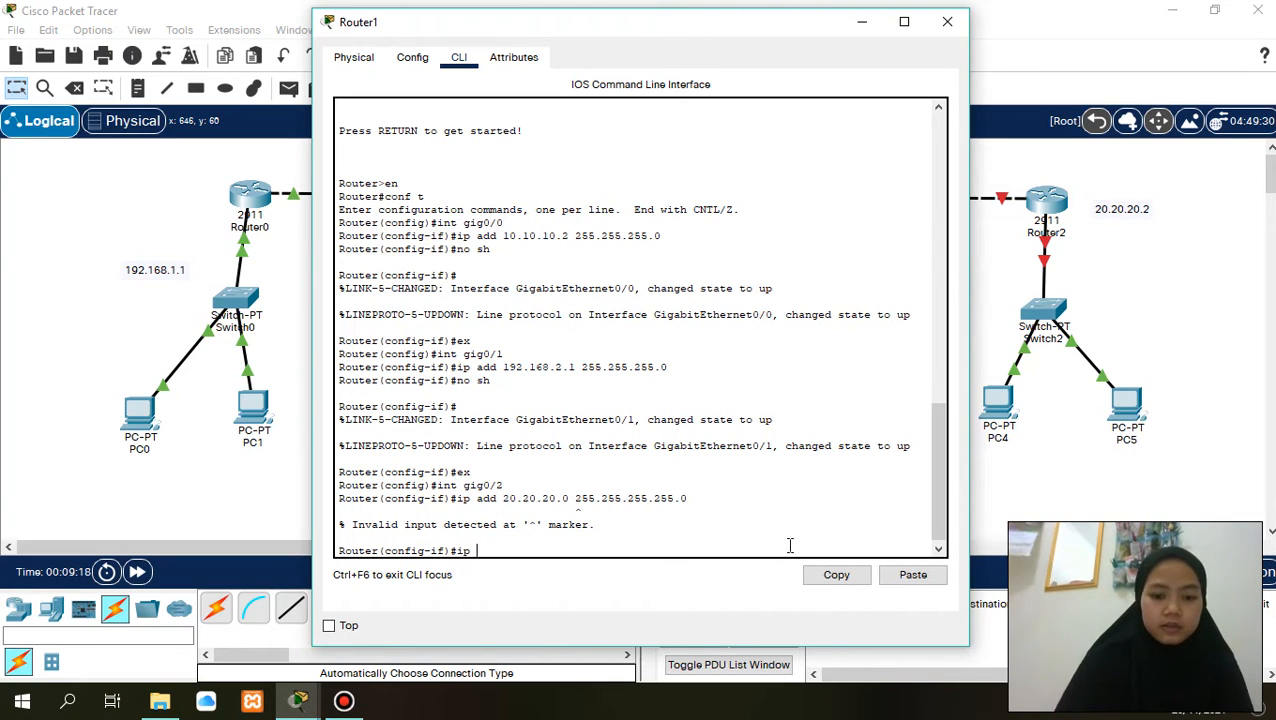
text(add)
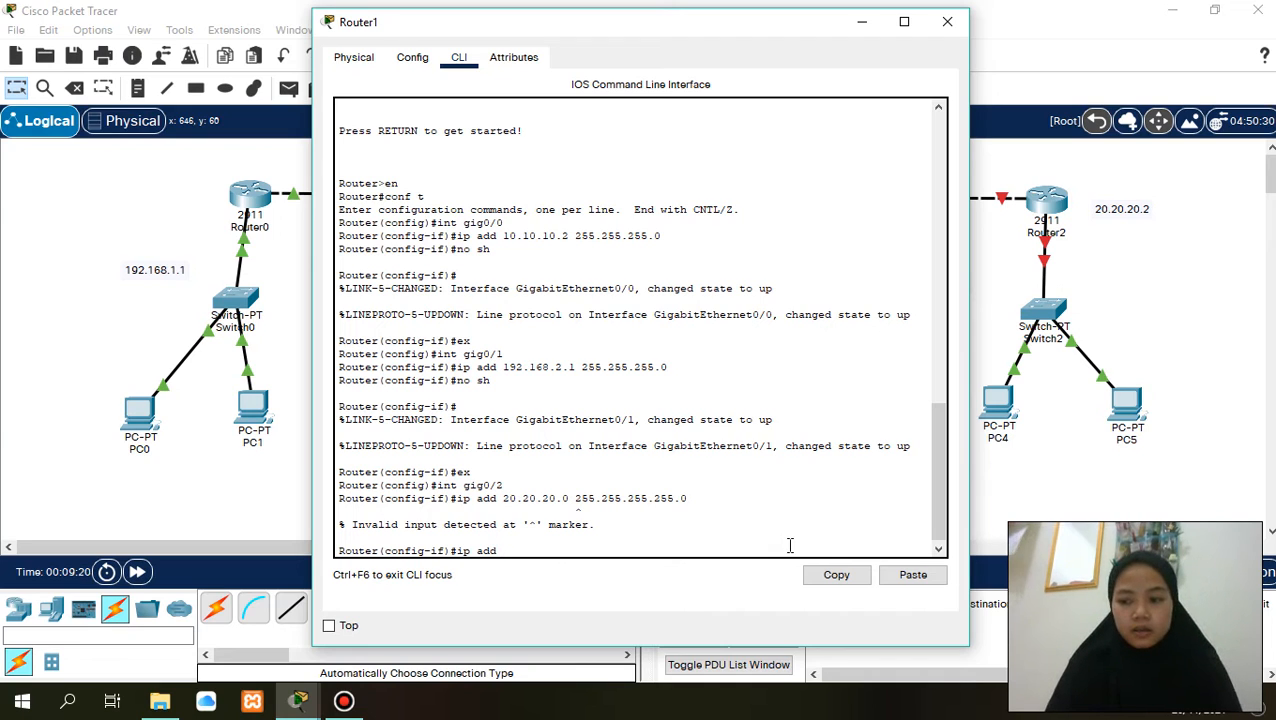
text( 20)
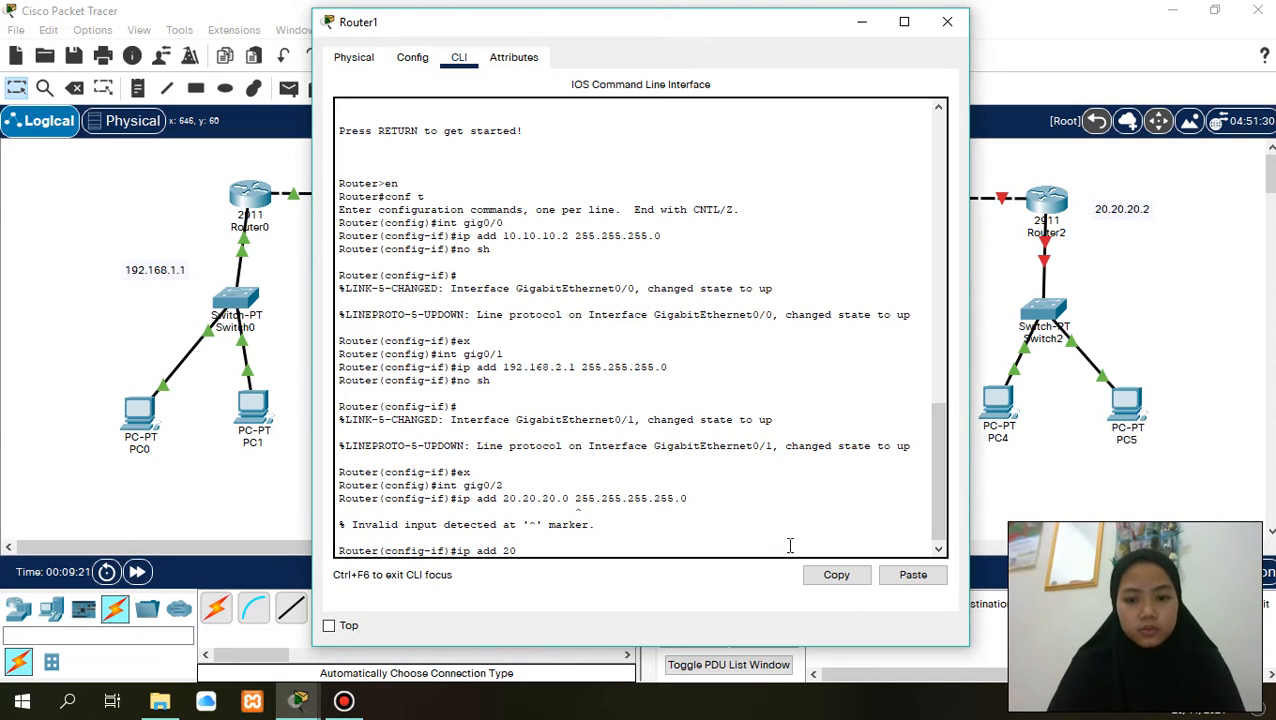
text(.20.)
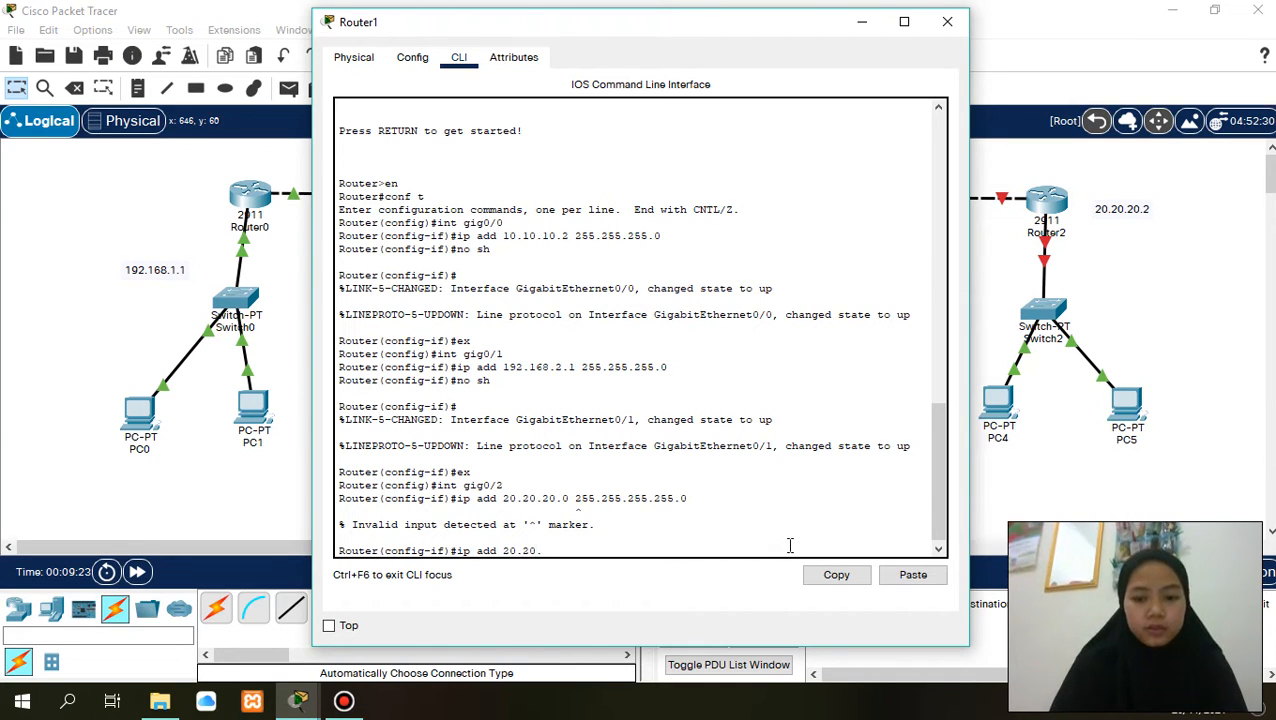
text(20.1)
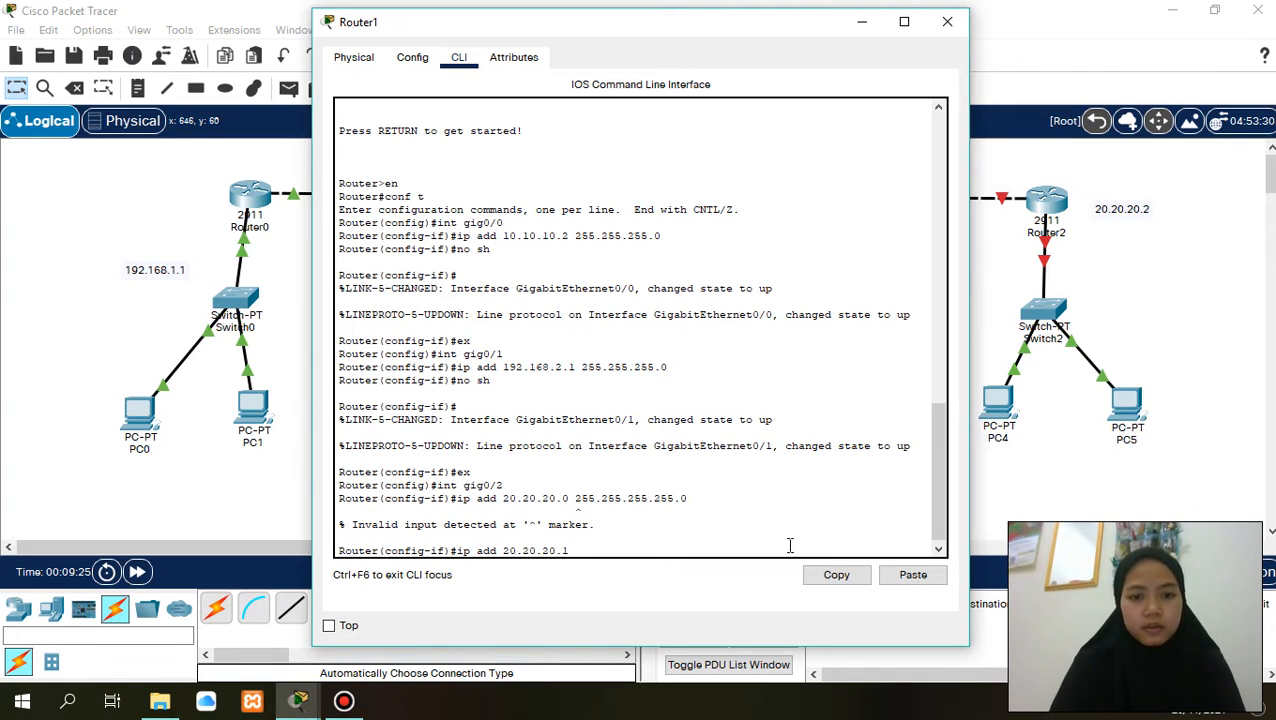
text( 255)
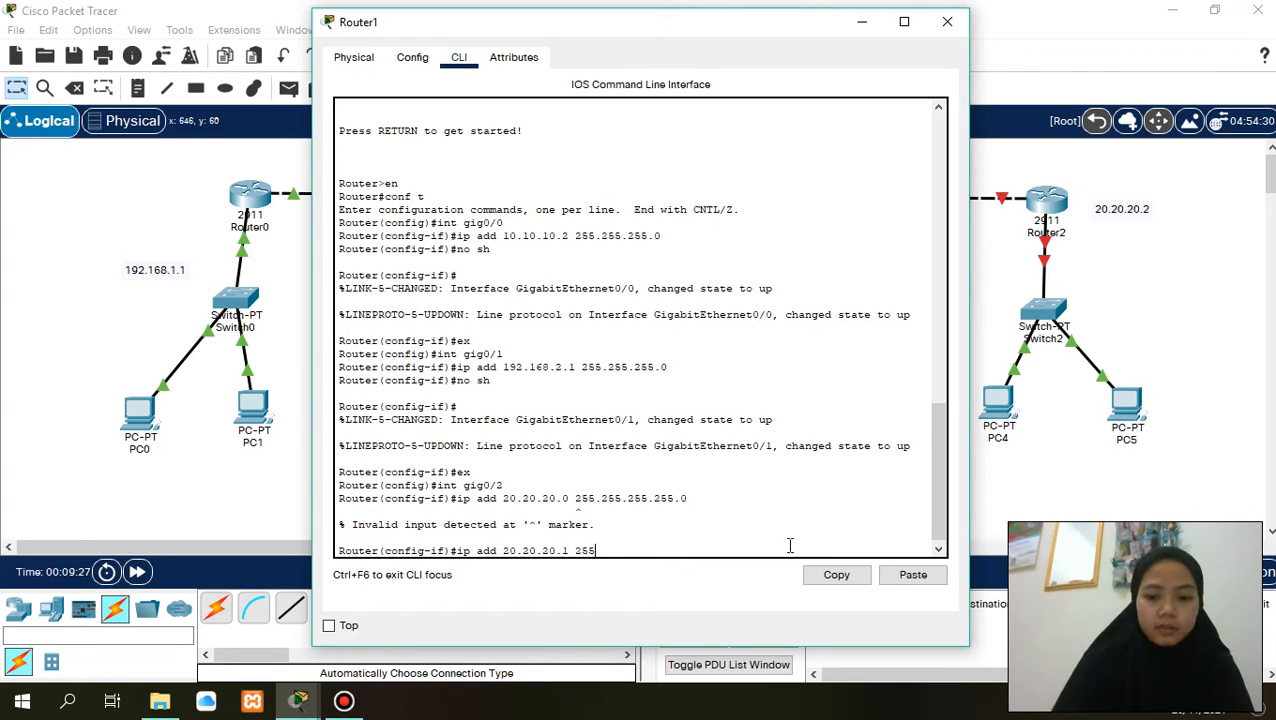
text(.255.255.255)
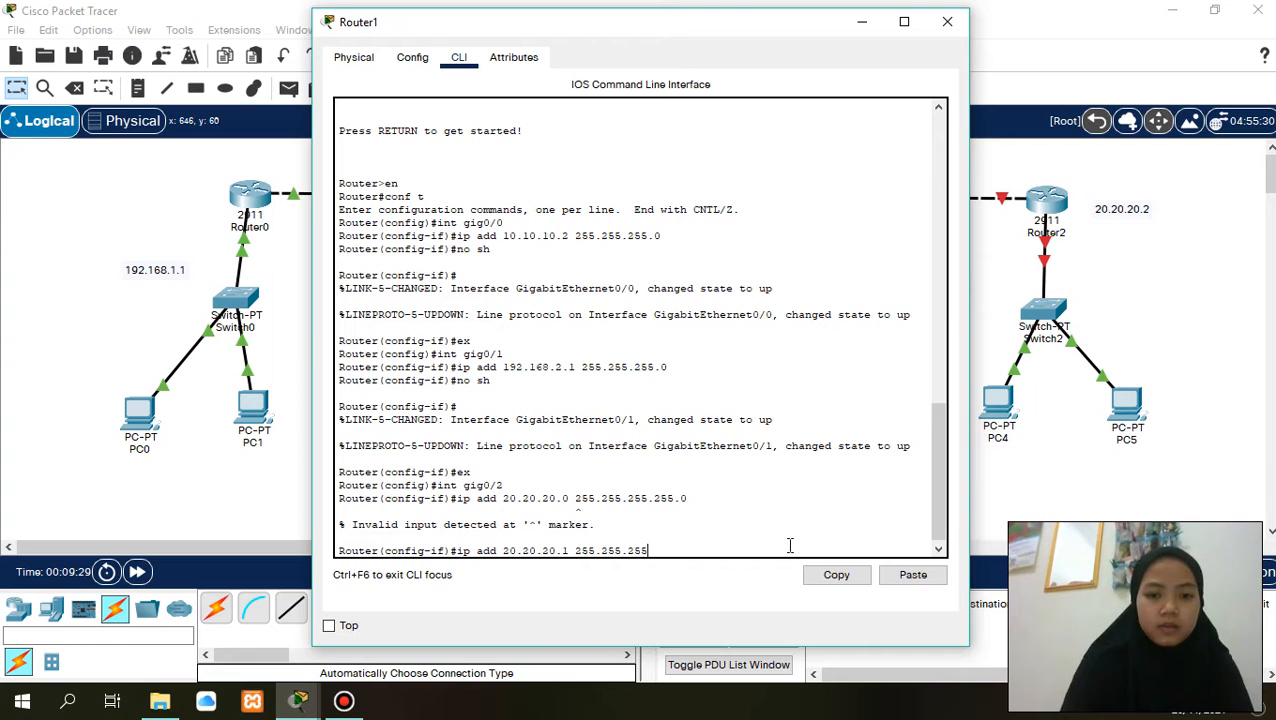
text(0)
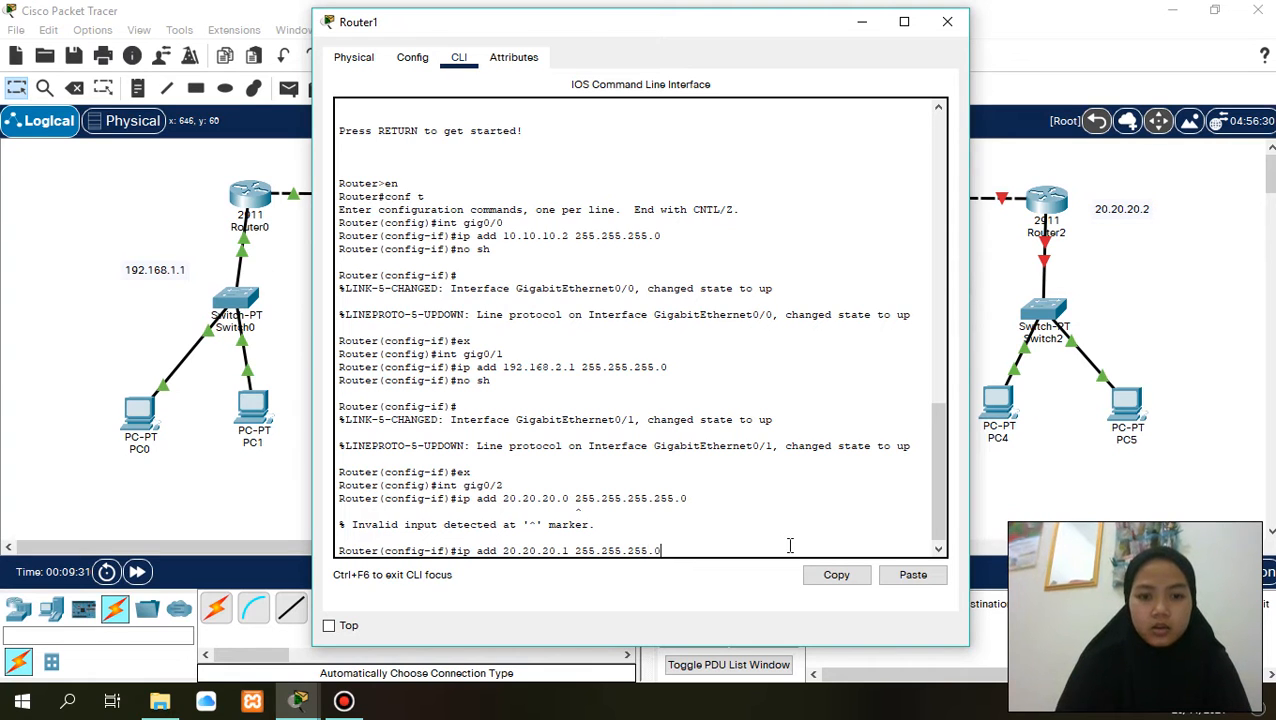
key(Return)
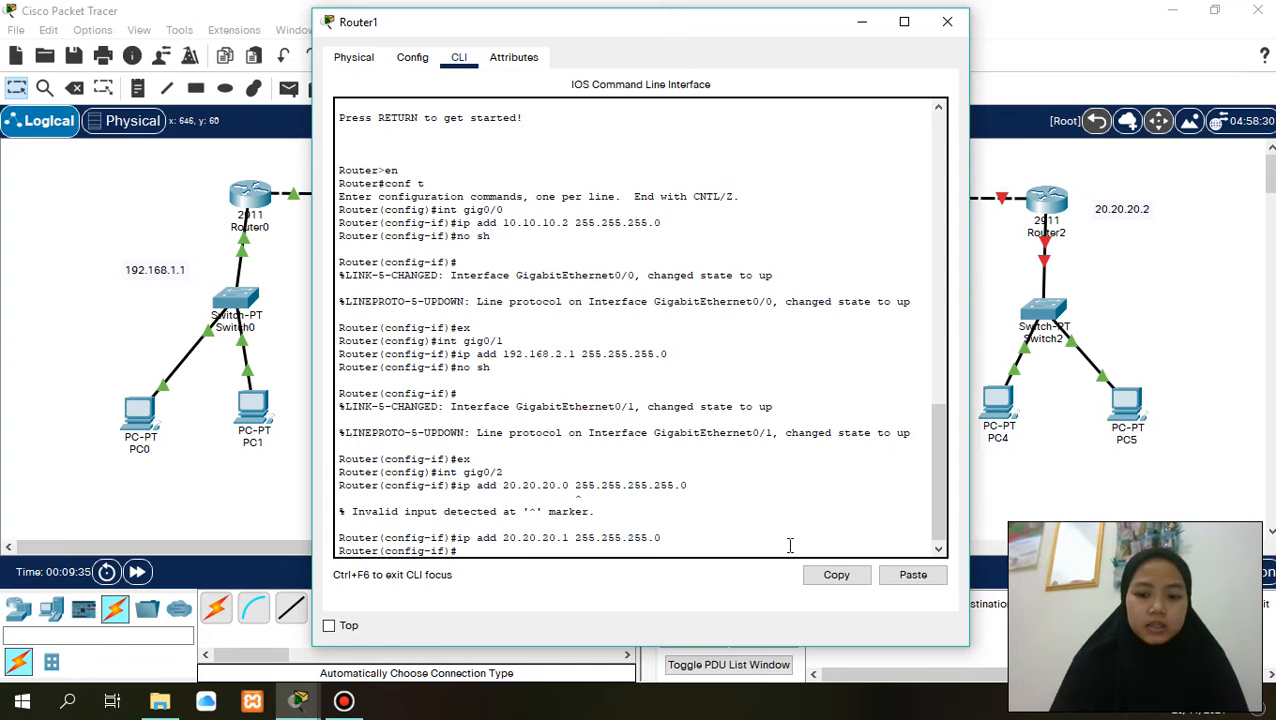
- Enable Router1's gig0/2 interface with no sh and exit to global configuration mode
text(no sh)
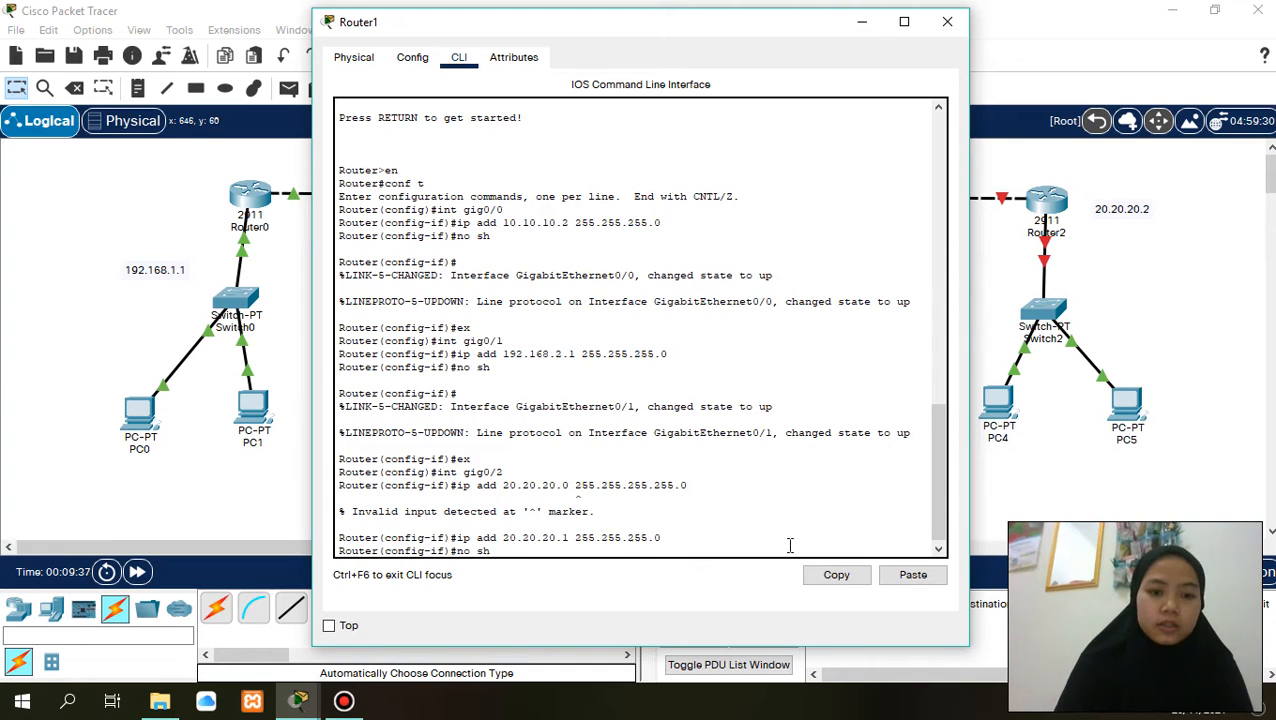
key(Return)
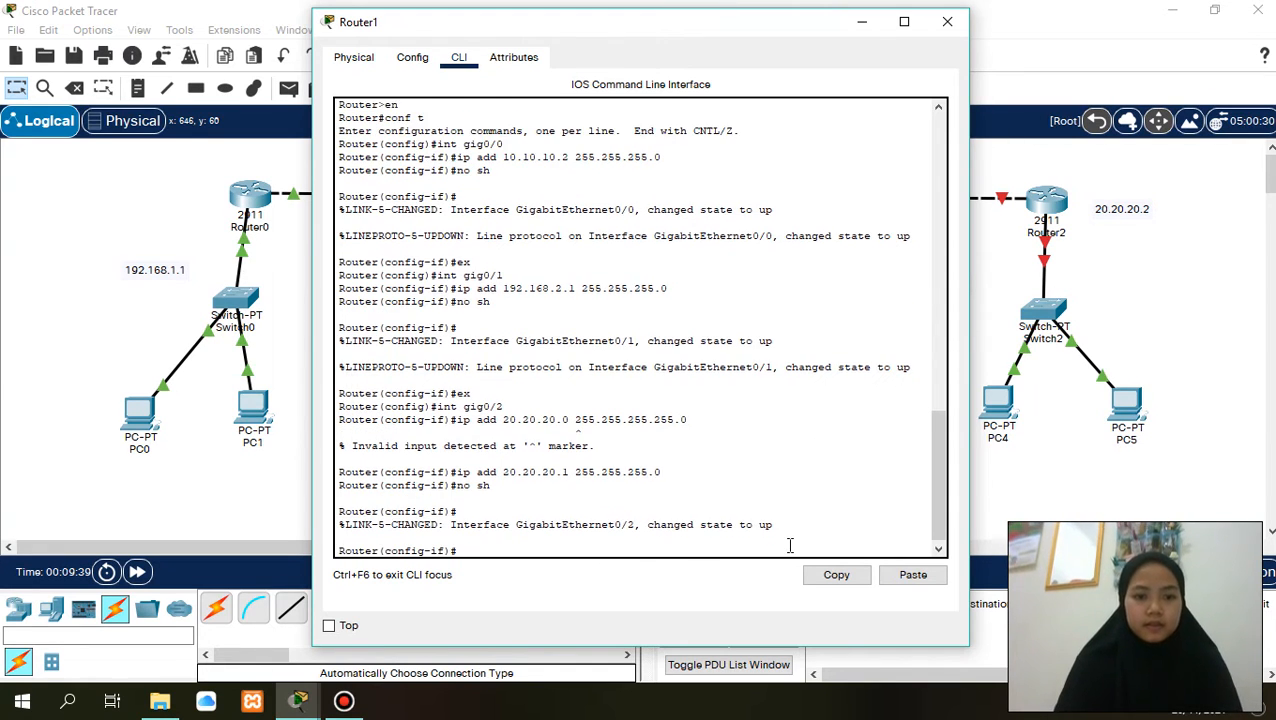
text(ex)
key(Return)
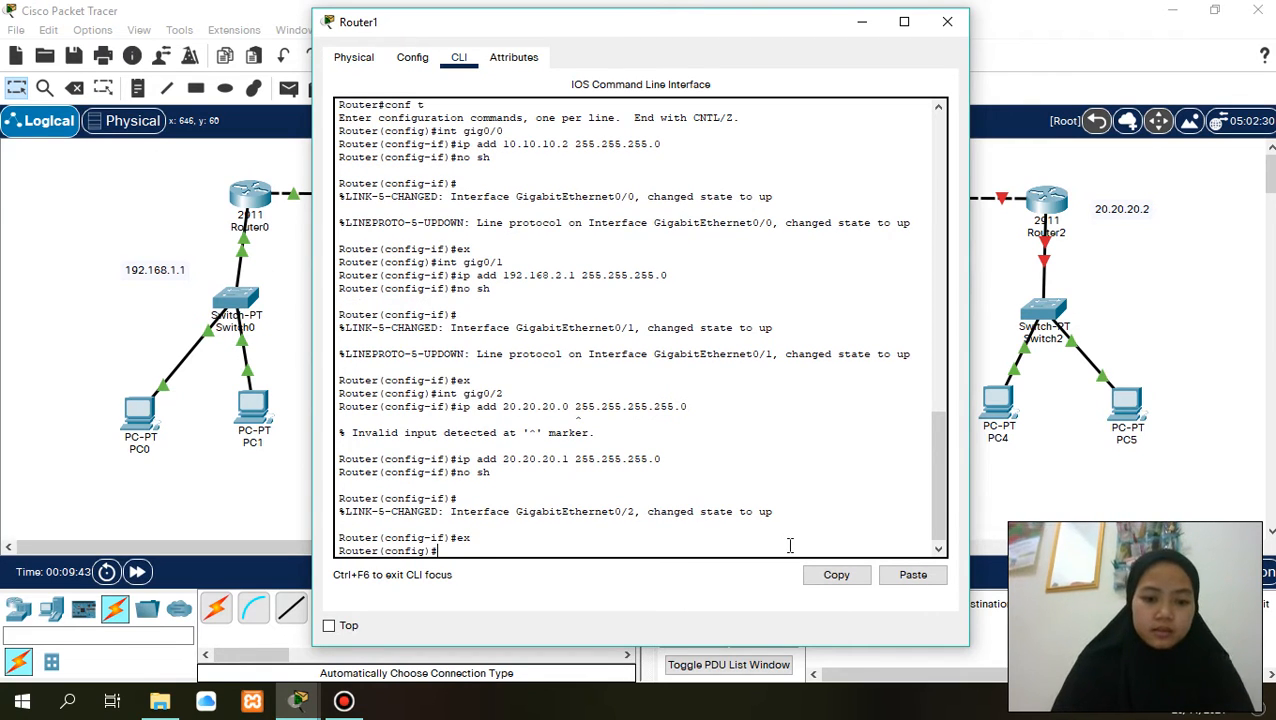
- Enter OSPF router configuration with process ID 10 on Router1
text(router)
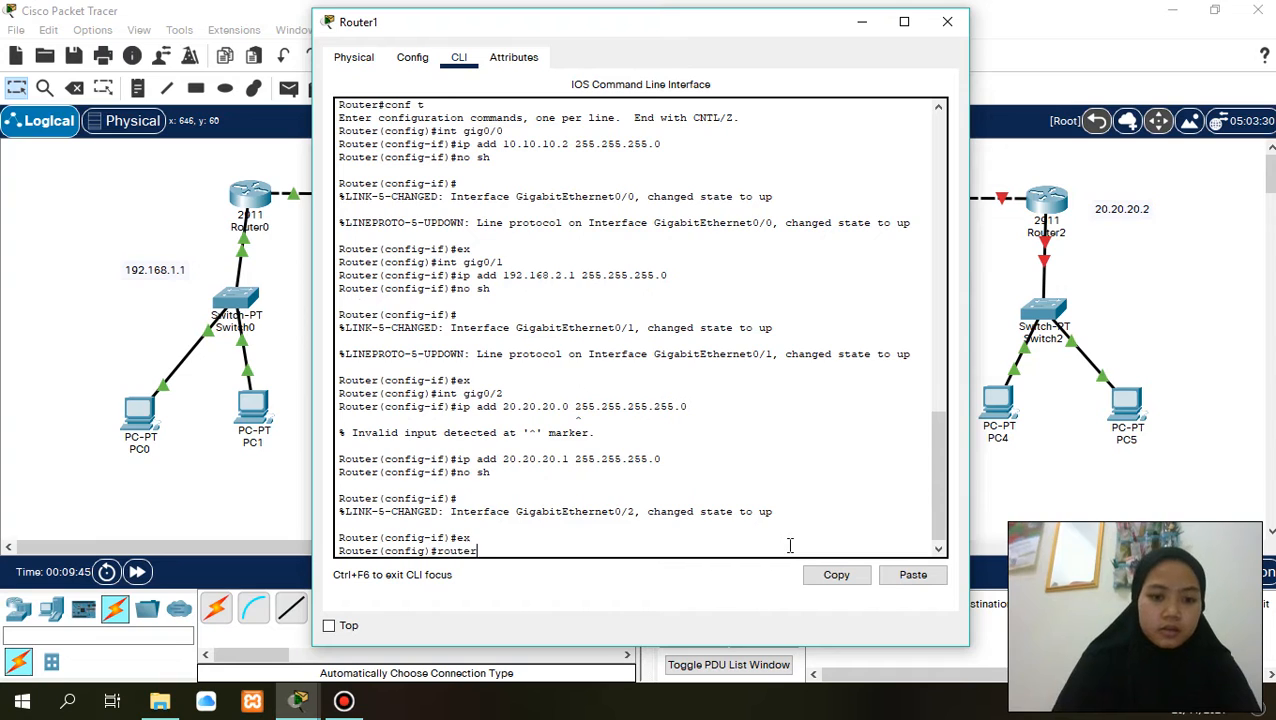
text( ospf )
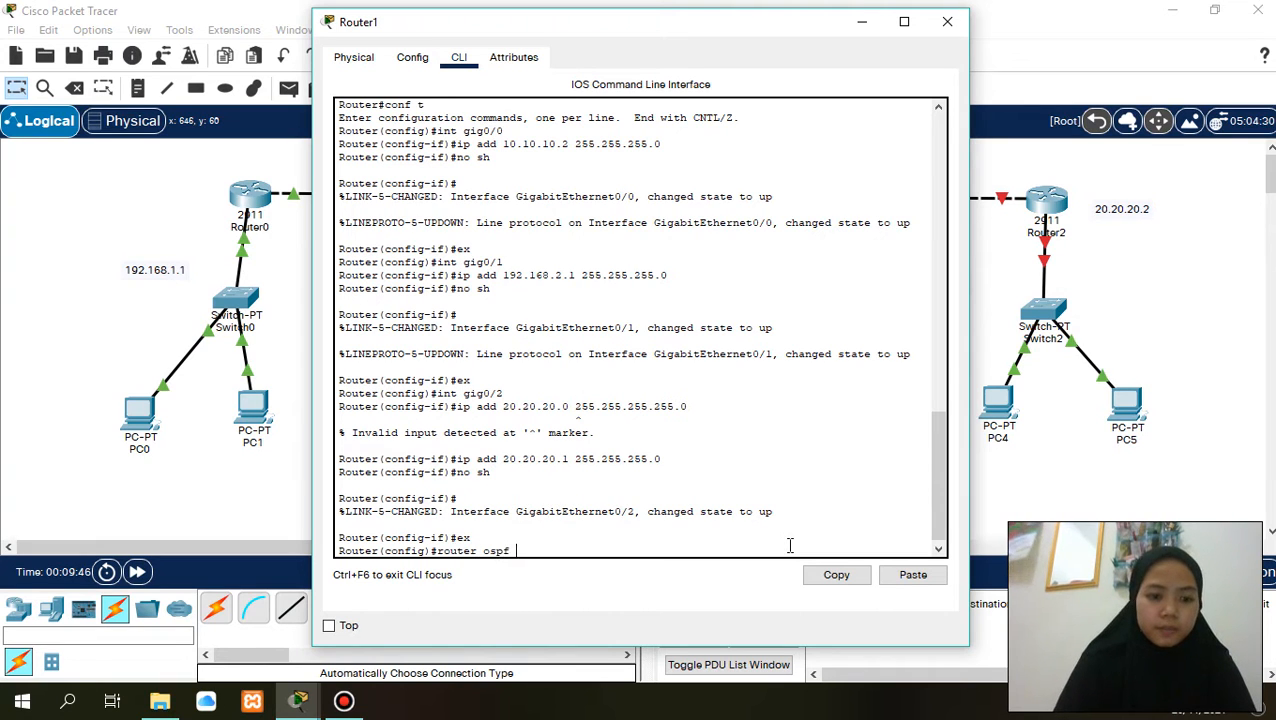
text(10)
key(Return)
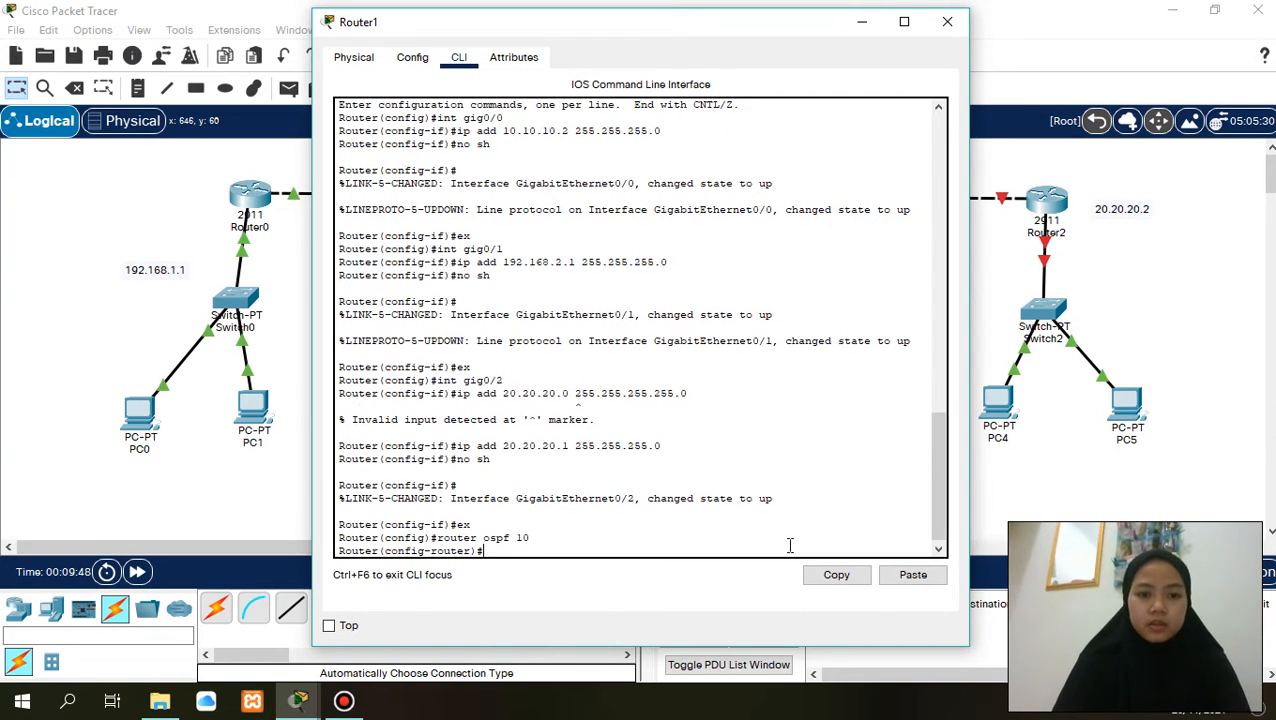
- Add network 10.10.10.0 with wildcard mask 0.0.0.255 in area 0 to Router1's OSPF configuration
text(netwrok)
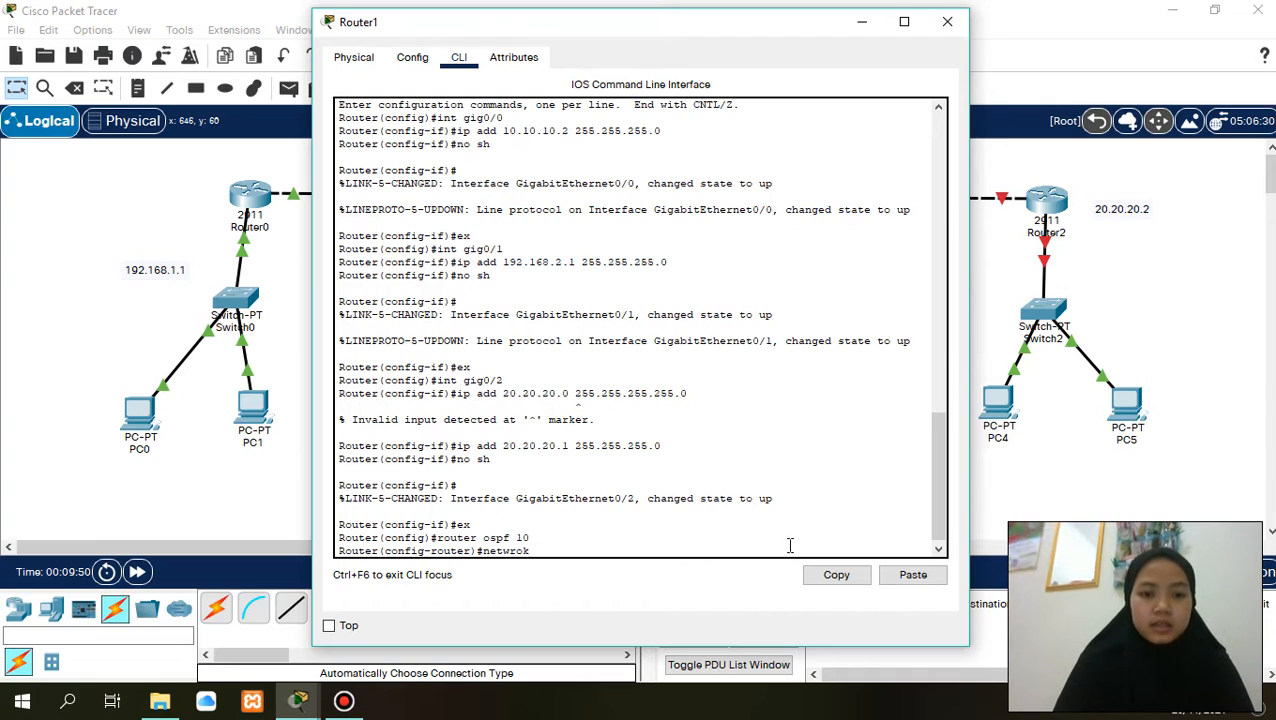
key(BackSpace)
key(BackSpace)
key(BackSpace)
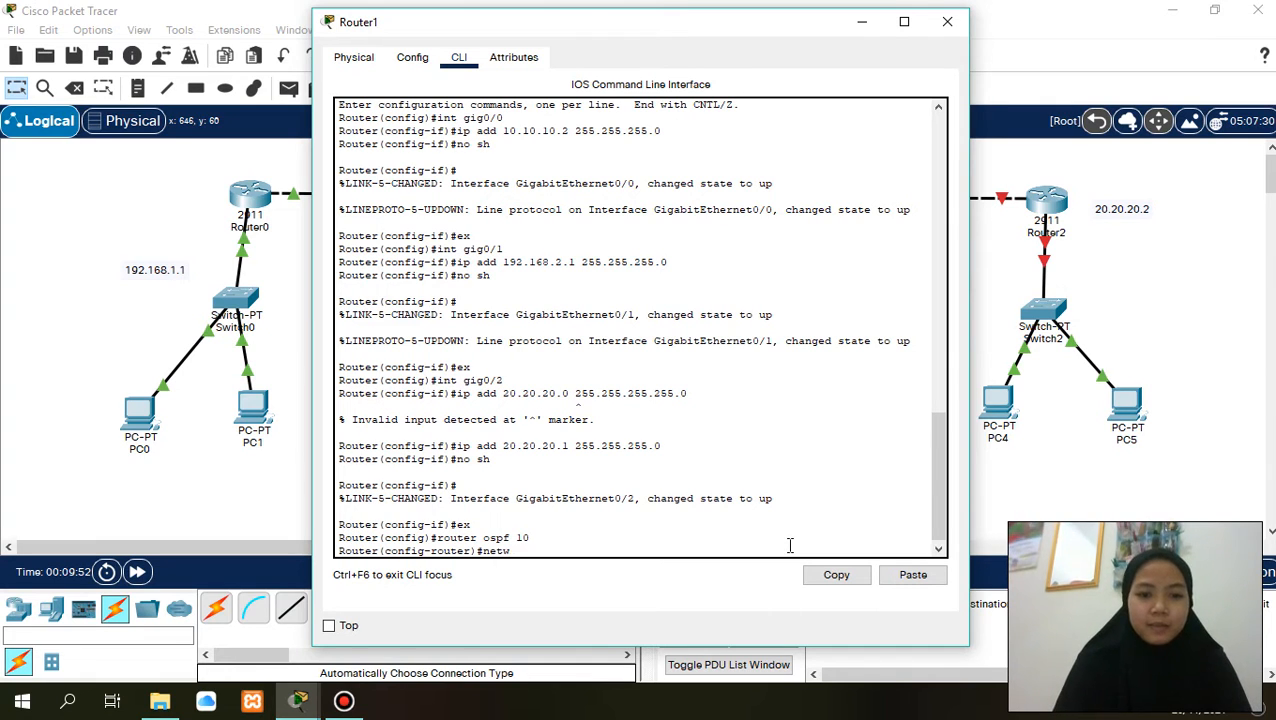
text(ork)
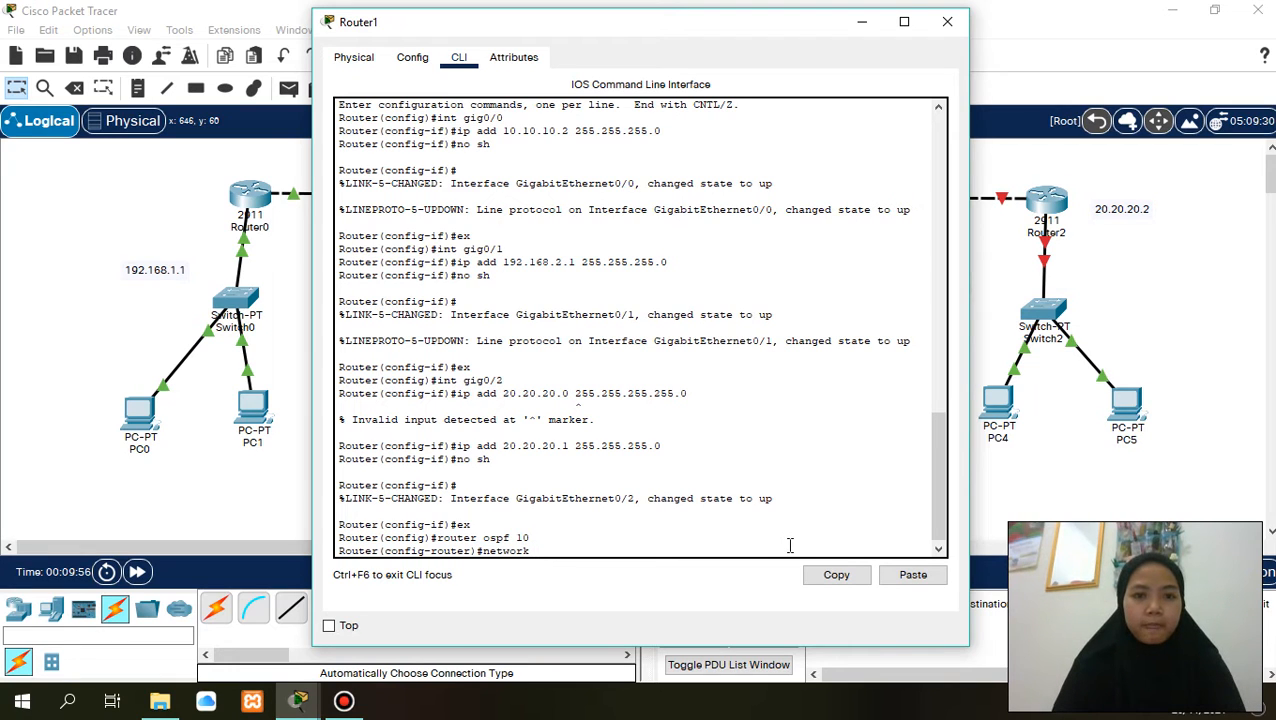
text(  1)
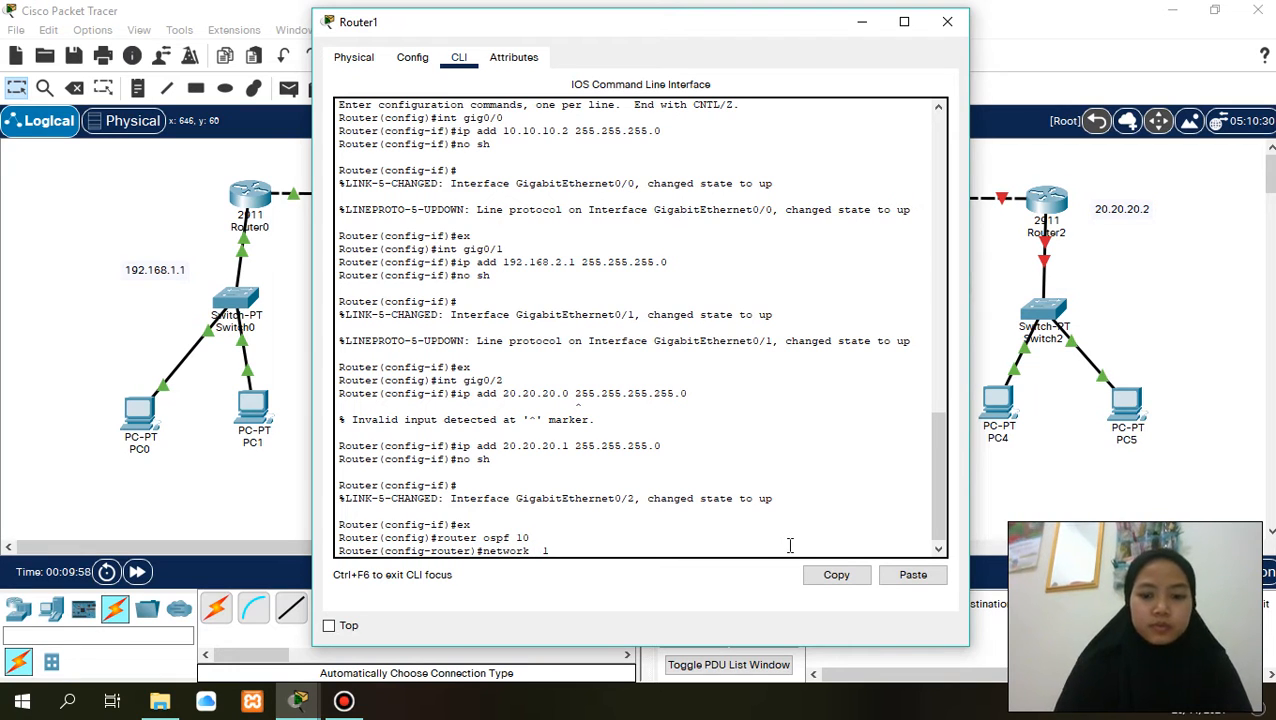
text(0.10.)
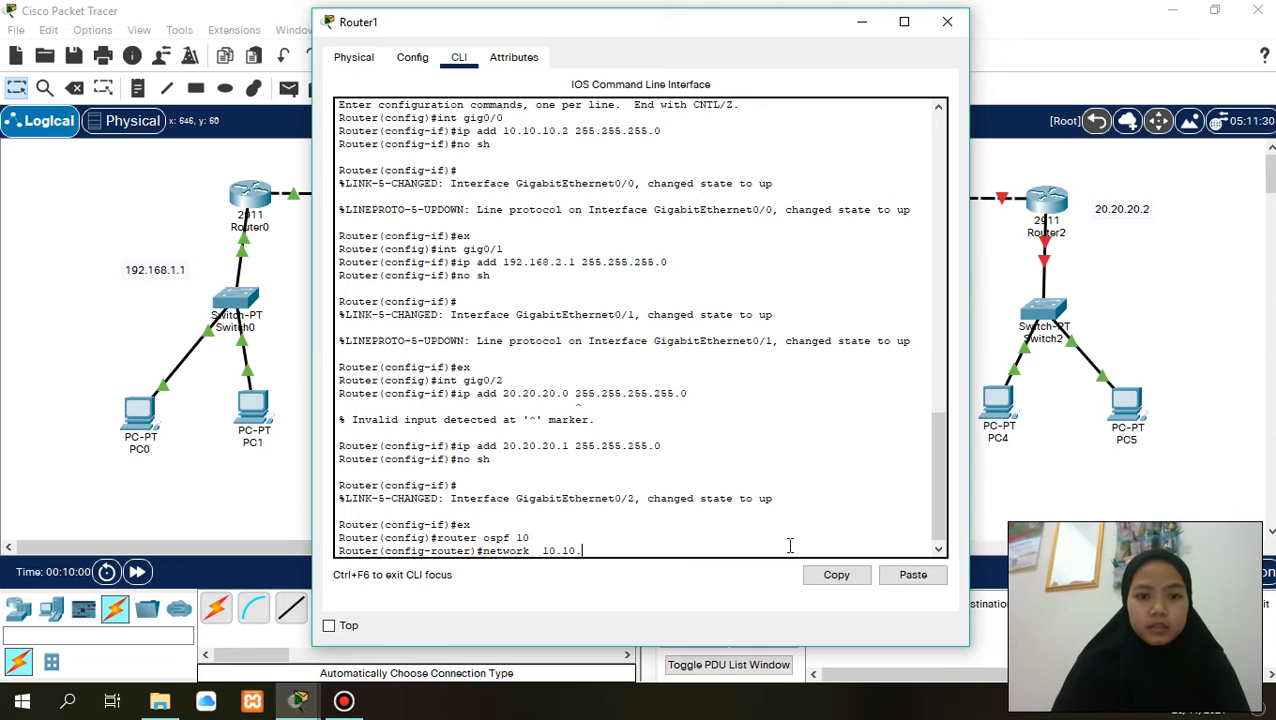
text(10.0)
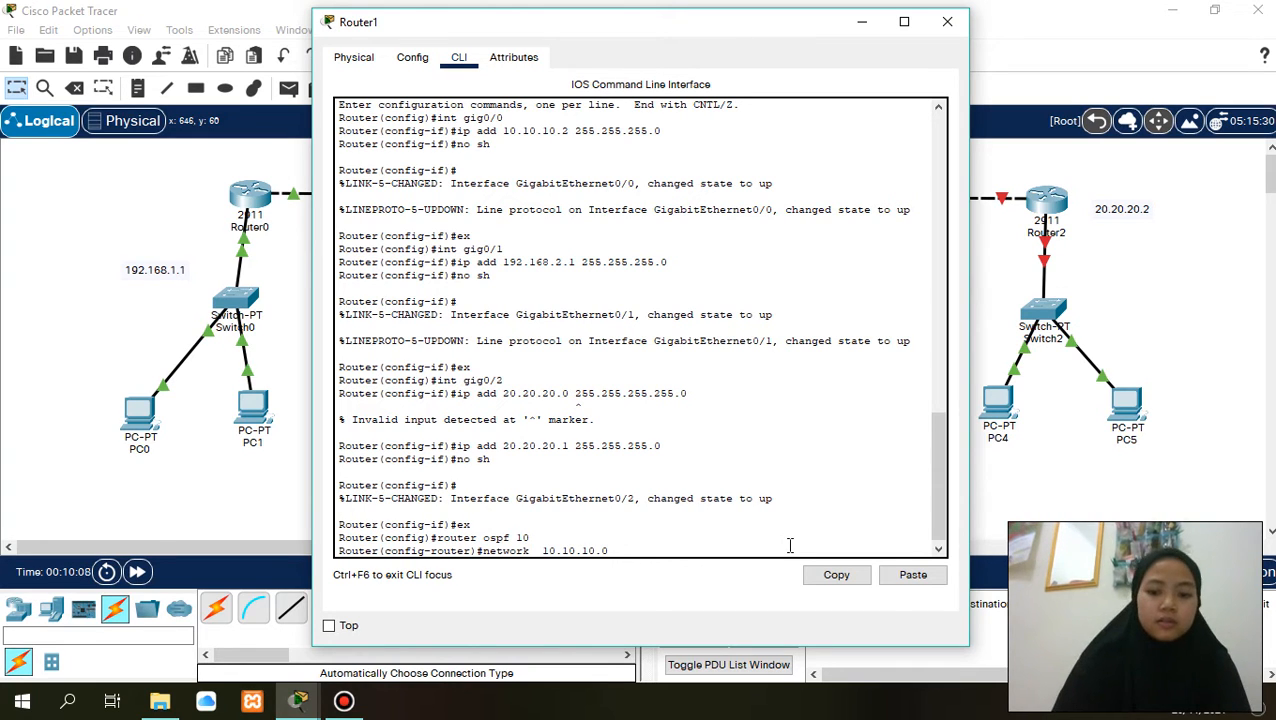
text(0.0.0.)
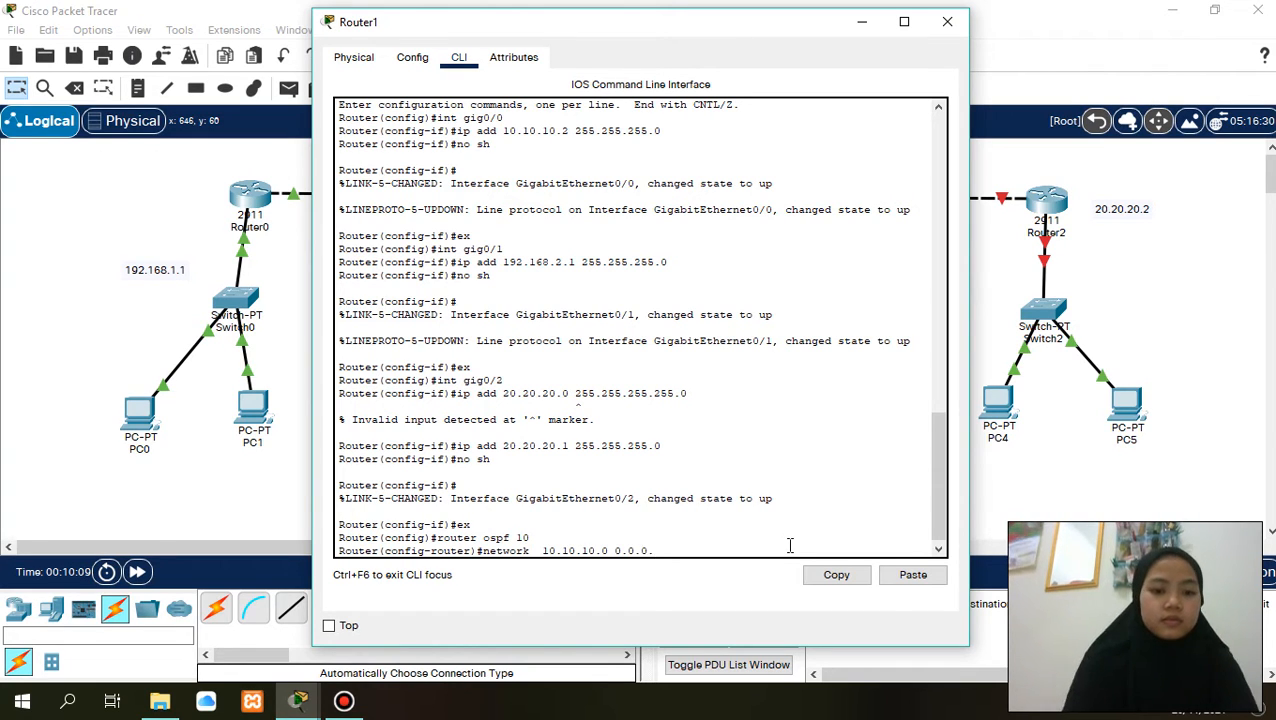
text(255 area)
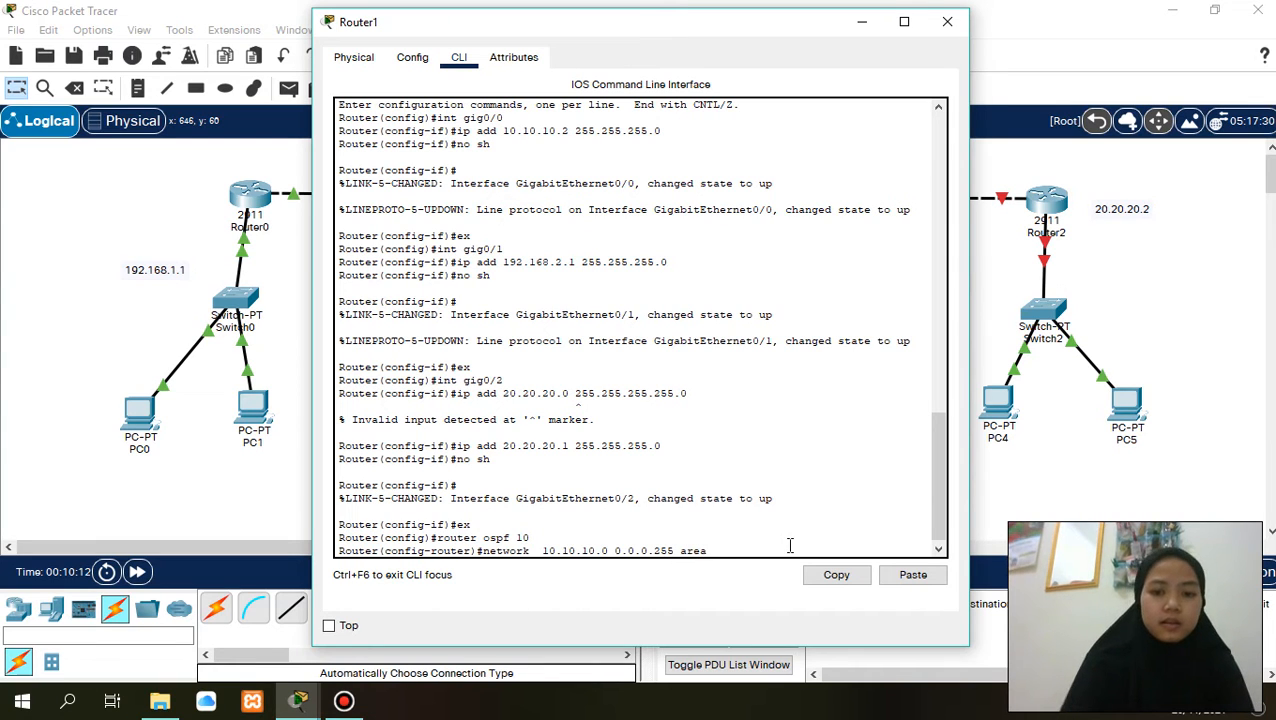
text( 0)
key(Return)
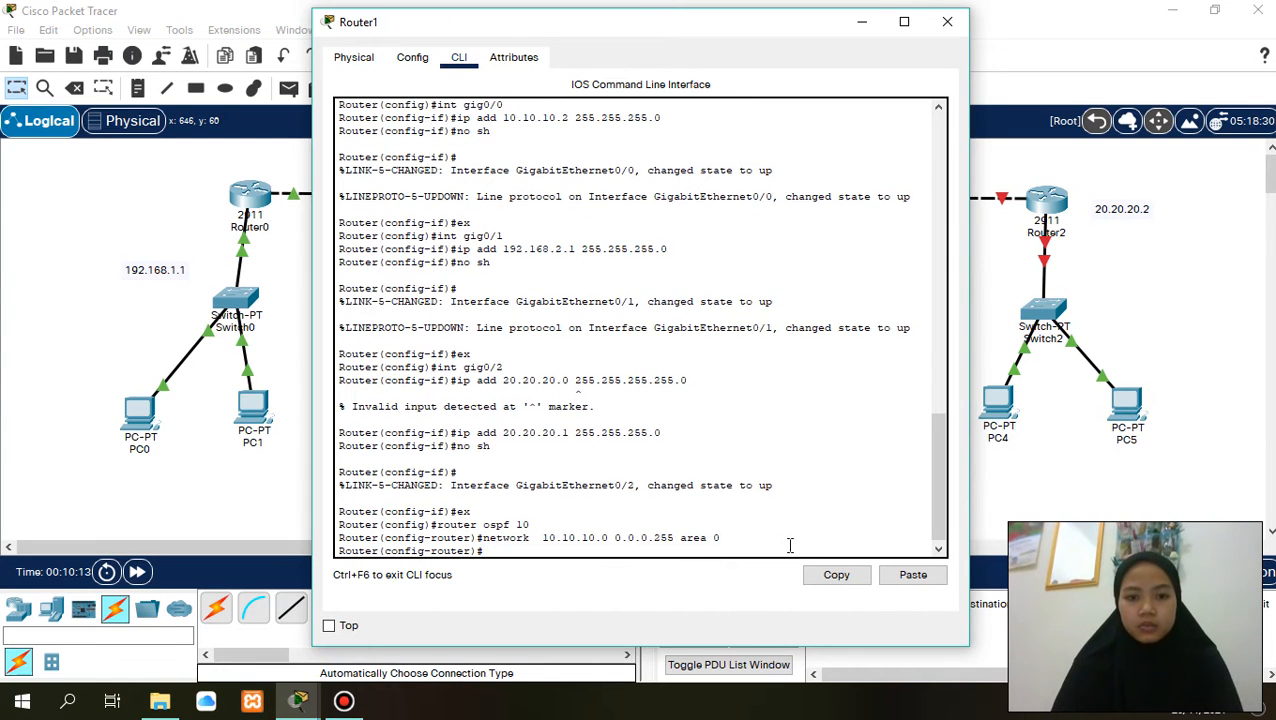
- Add network 192.168.2.0 with wildcard mask 0.0.0.255 in area 0 to Router1's OSPF process
text(netw)
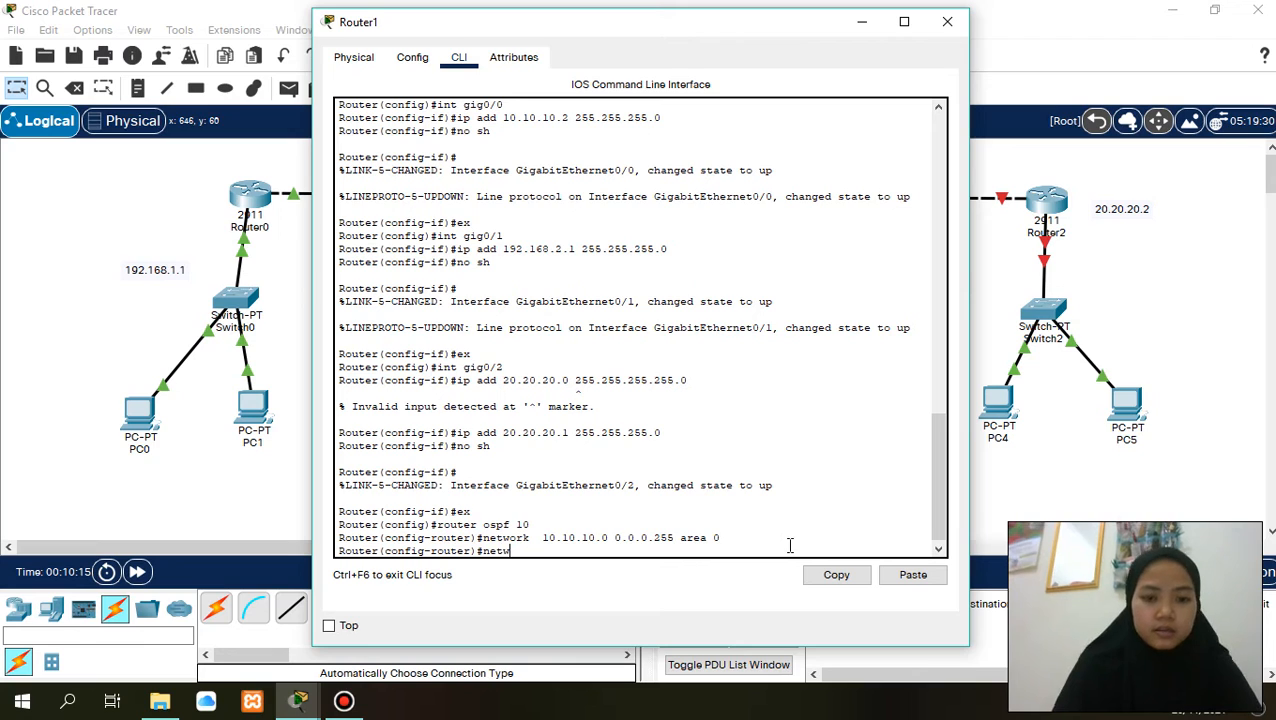
text(r)
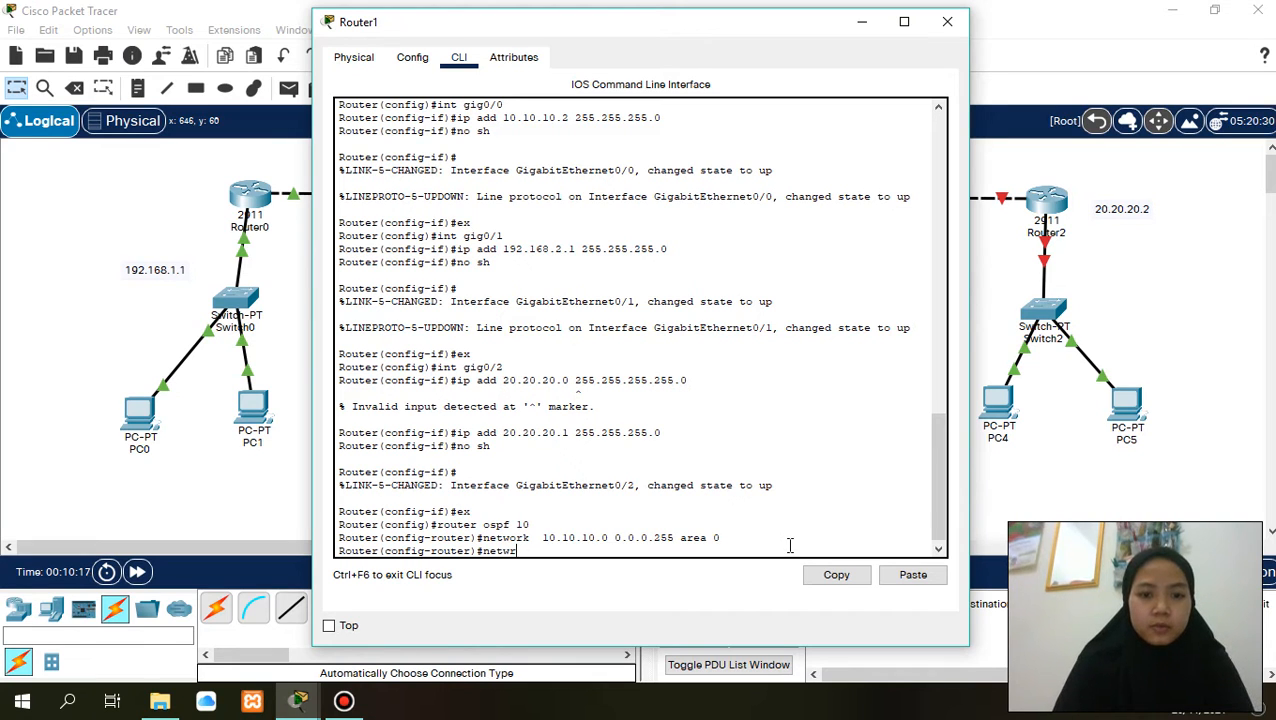
key(BackSpace)
text(ork)
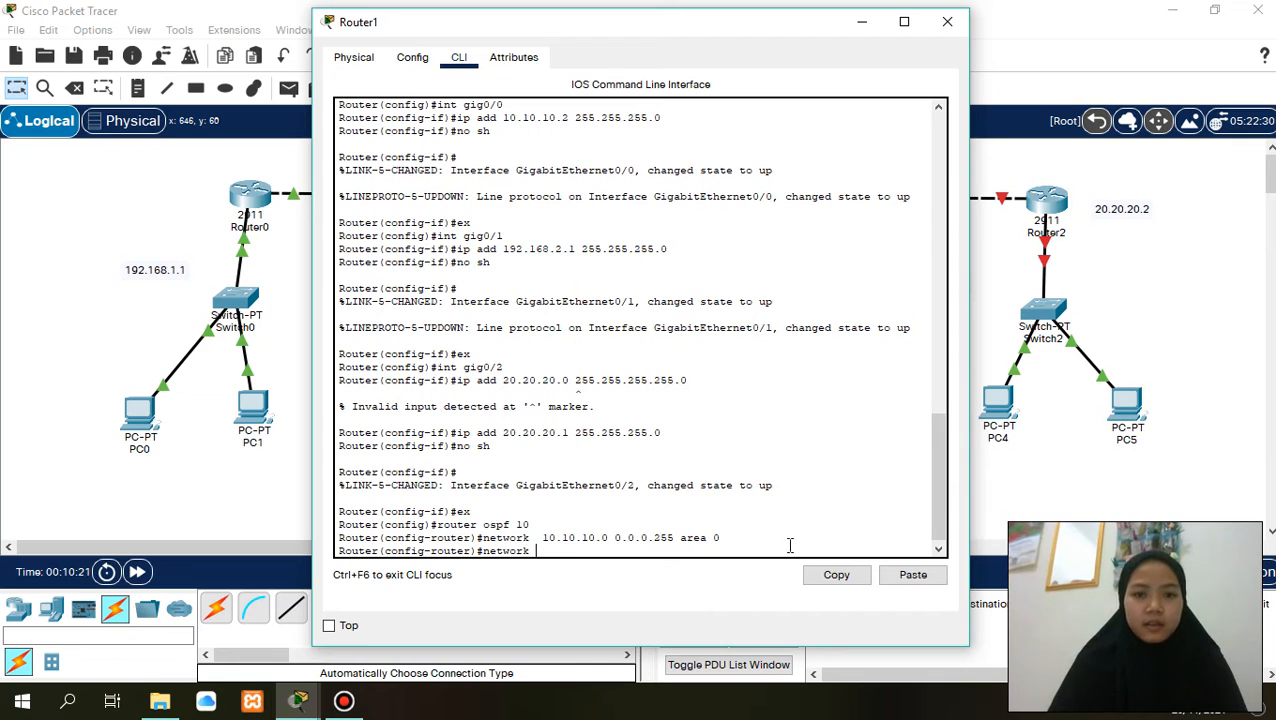
text( 192)
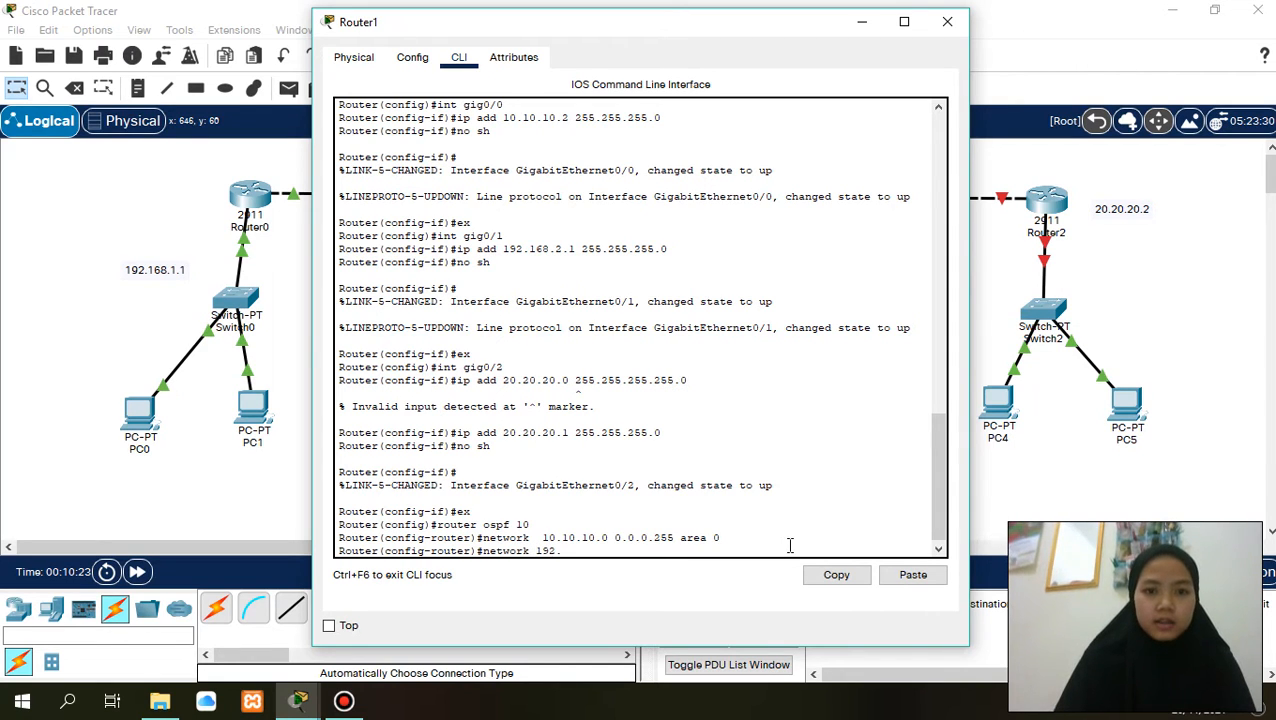
text(.168.)
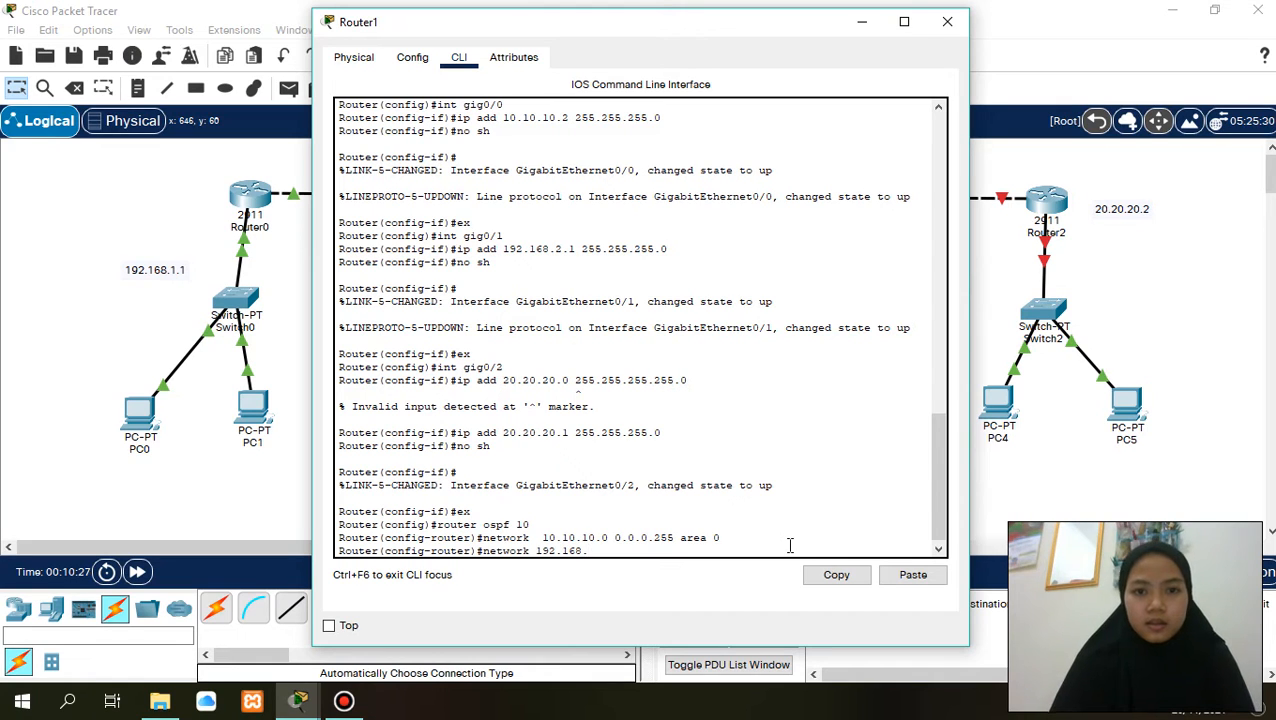
text(2.)
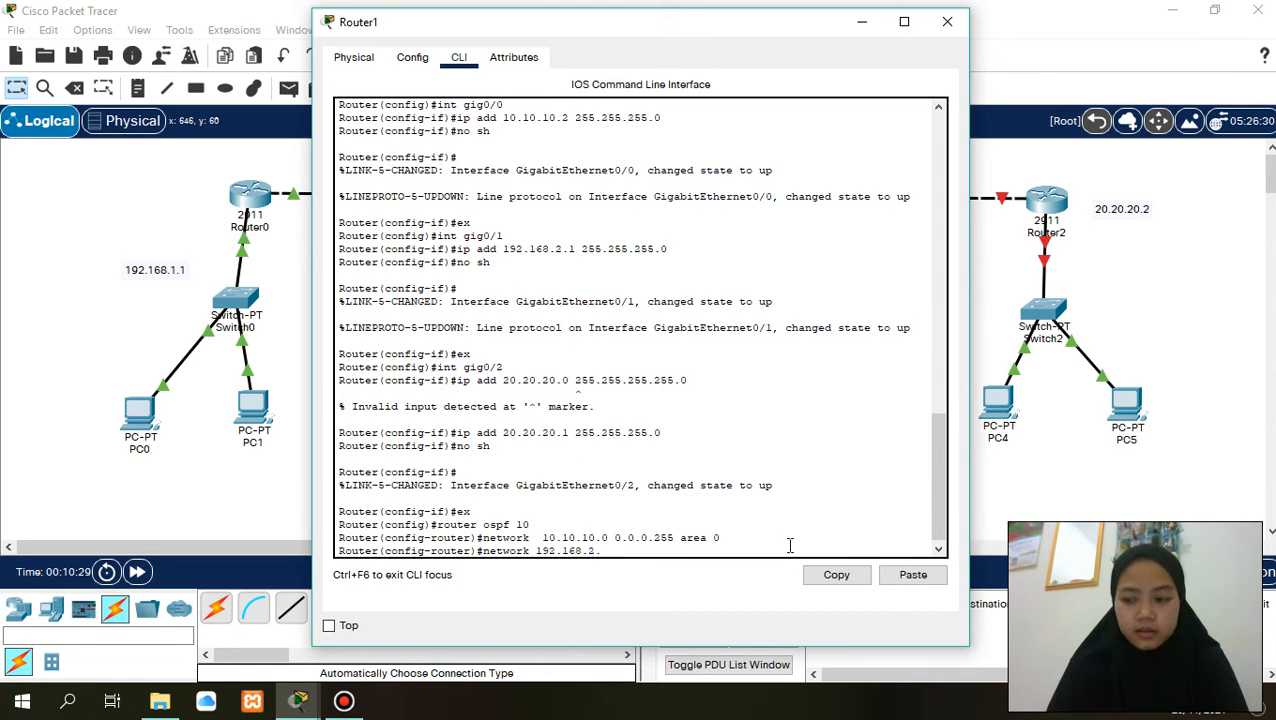
text(0)
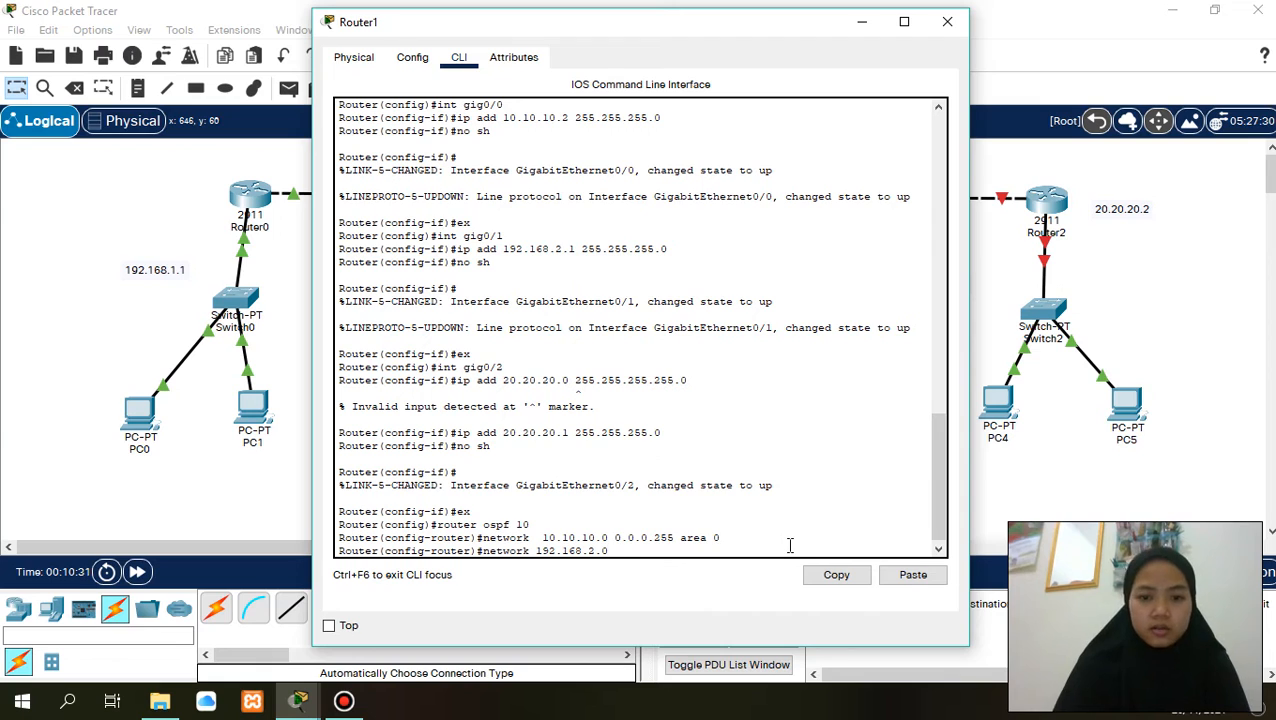
text( 0.0.0.)
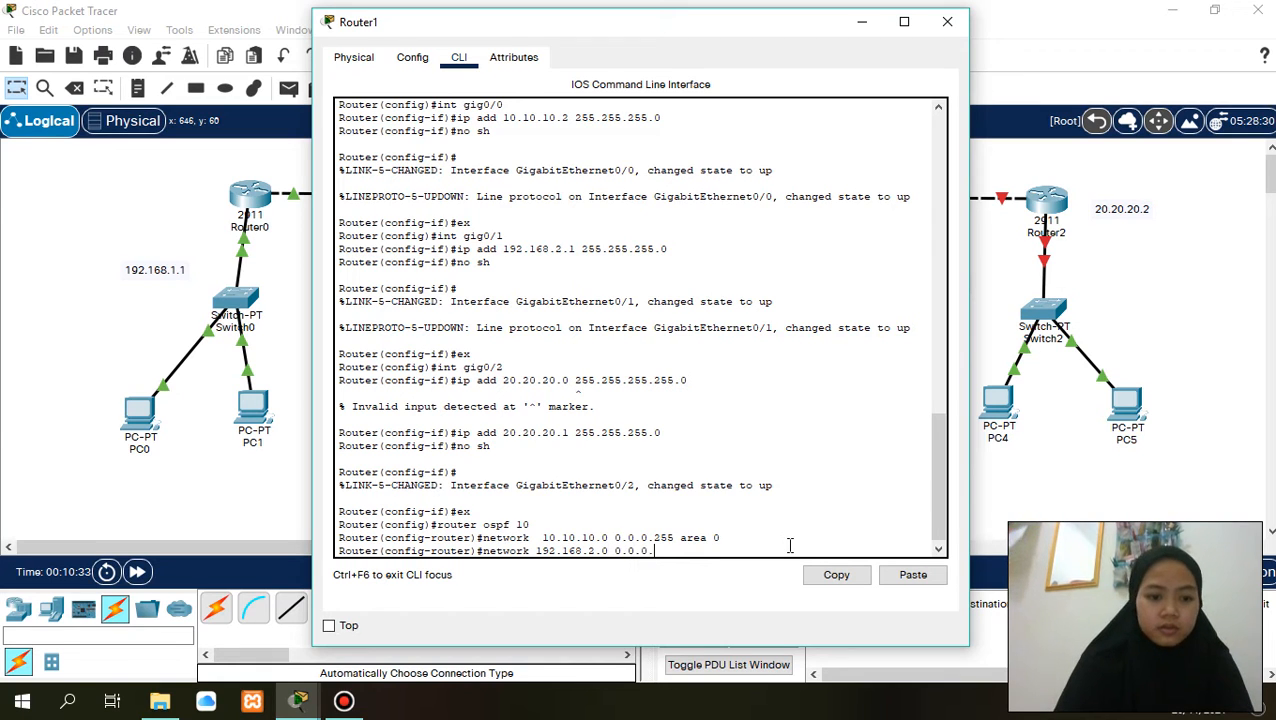
text(255 area )
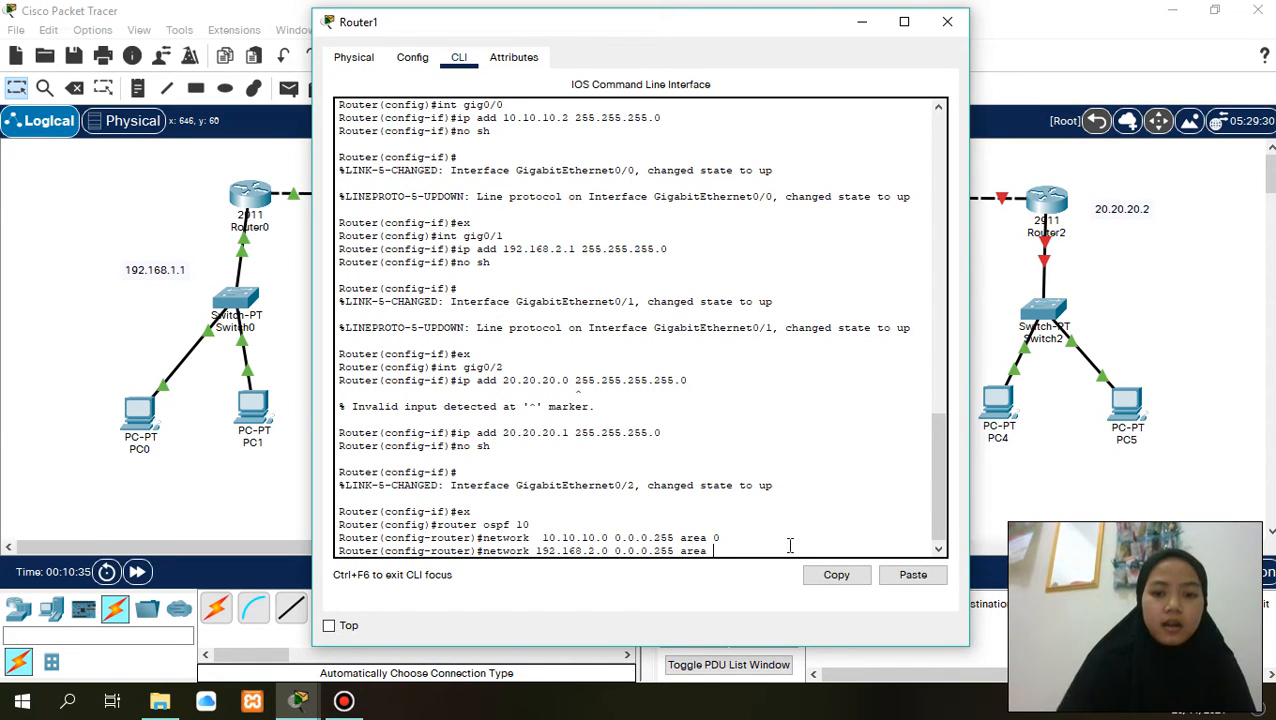
text(0)
key(Return)
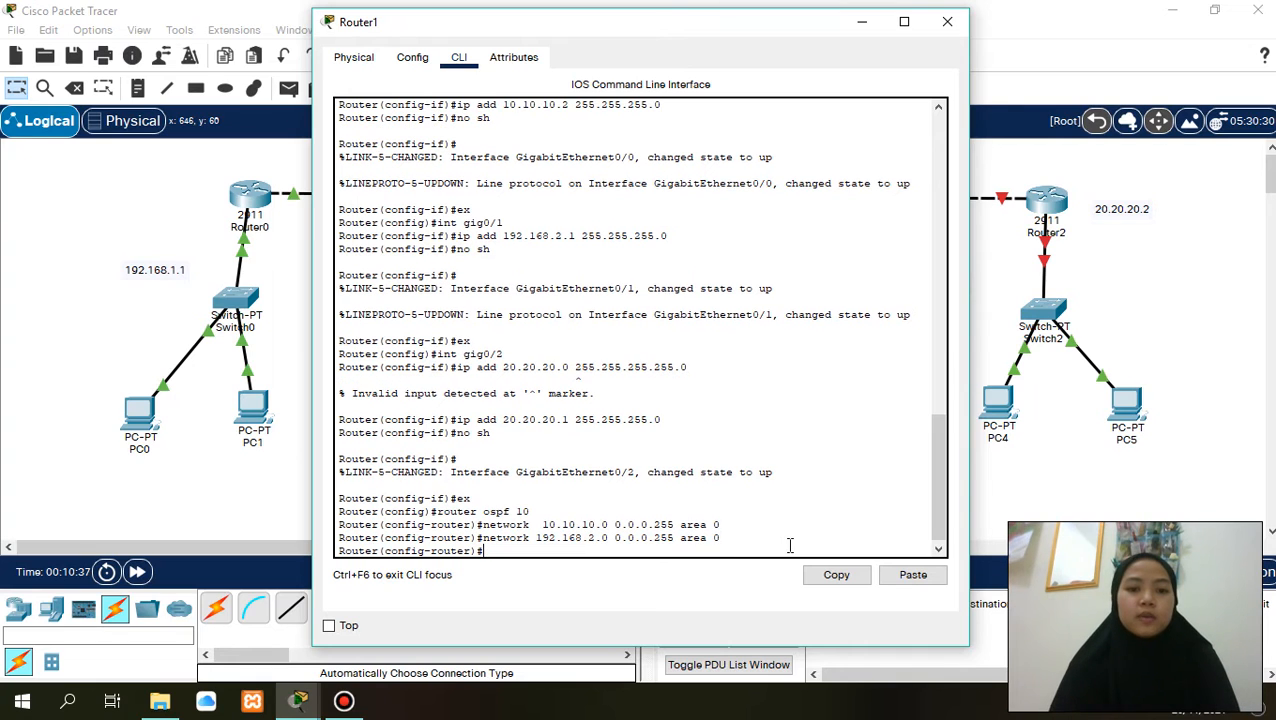
- Add network 20.20.20.0 with wildcard mask 0.0.0.255 in area 0 to Router1's OSPF process, enter end and close Router1's window
text(netwo)
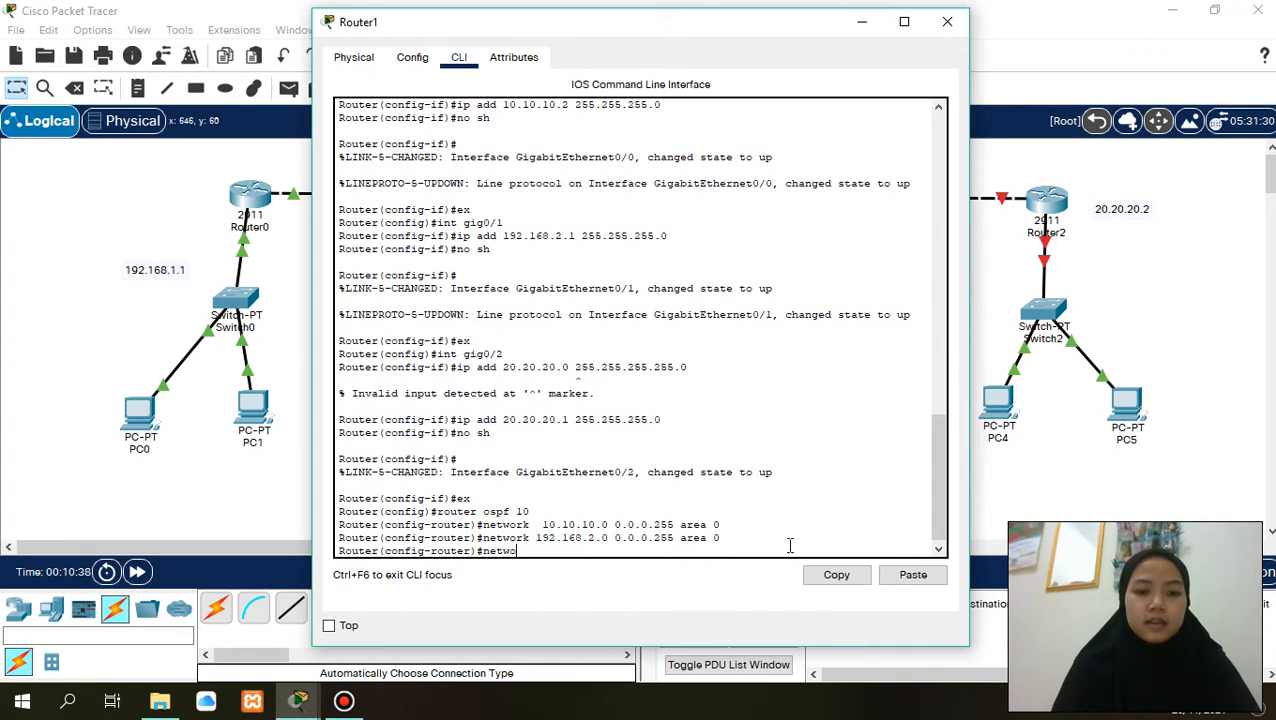
text(rk )
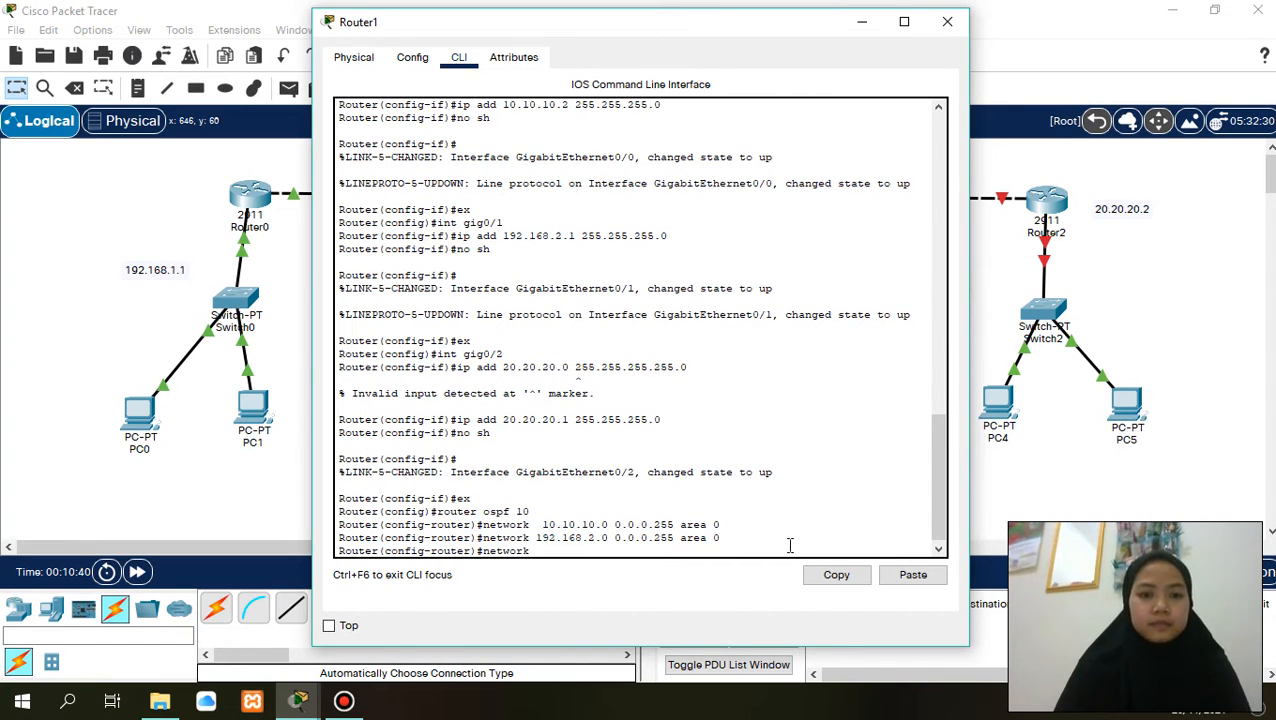
text(20)
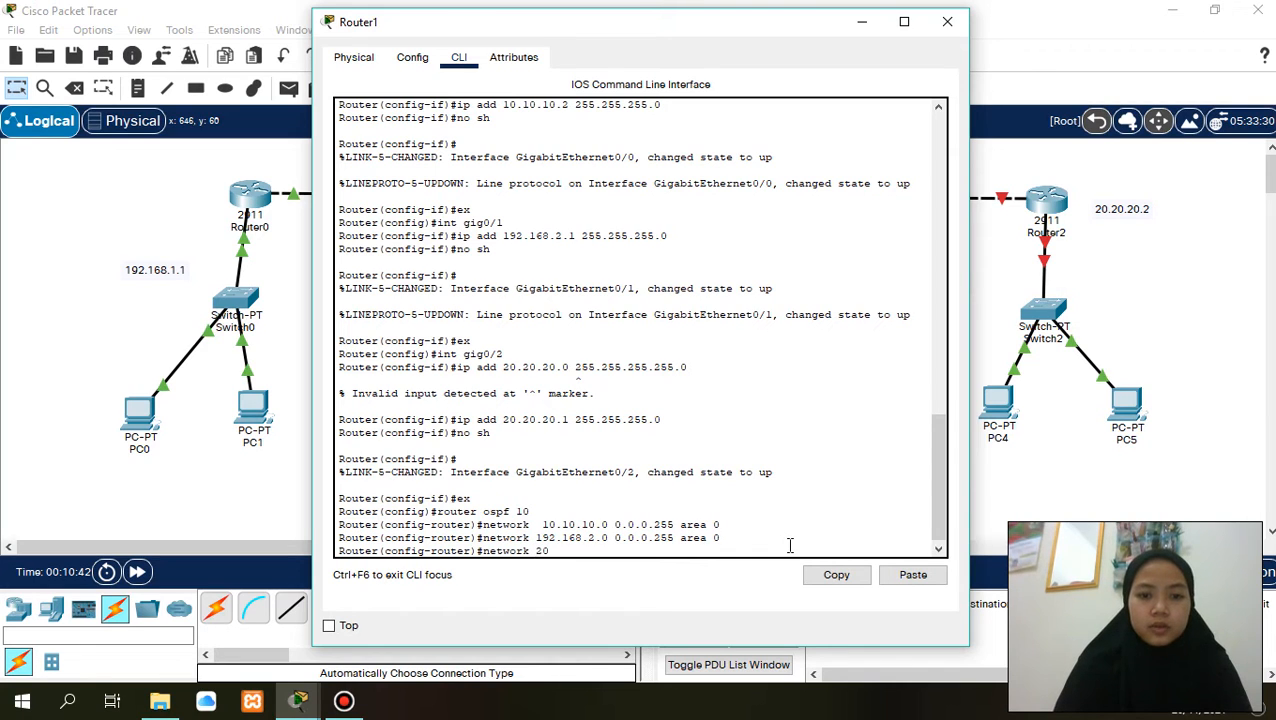
text(.20)
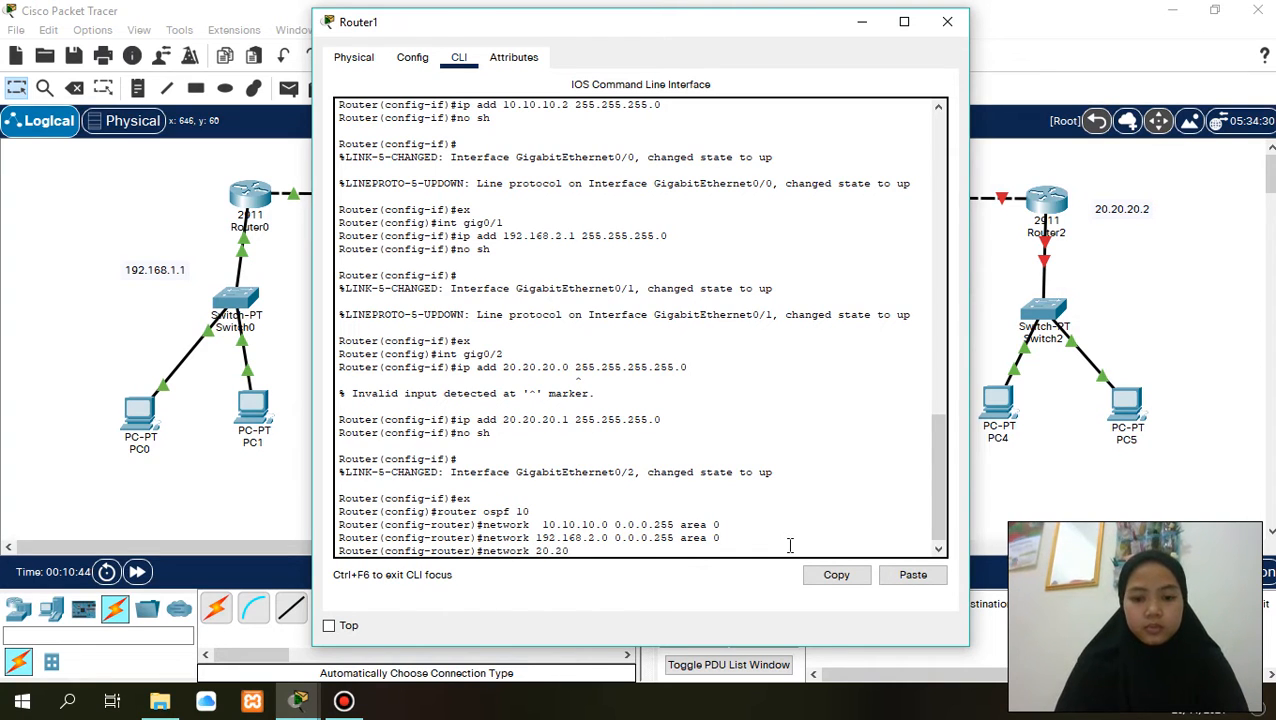
text(.20.0)
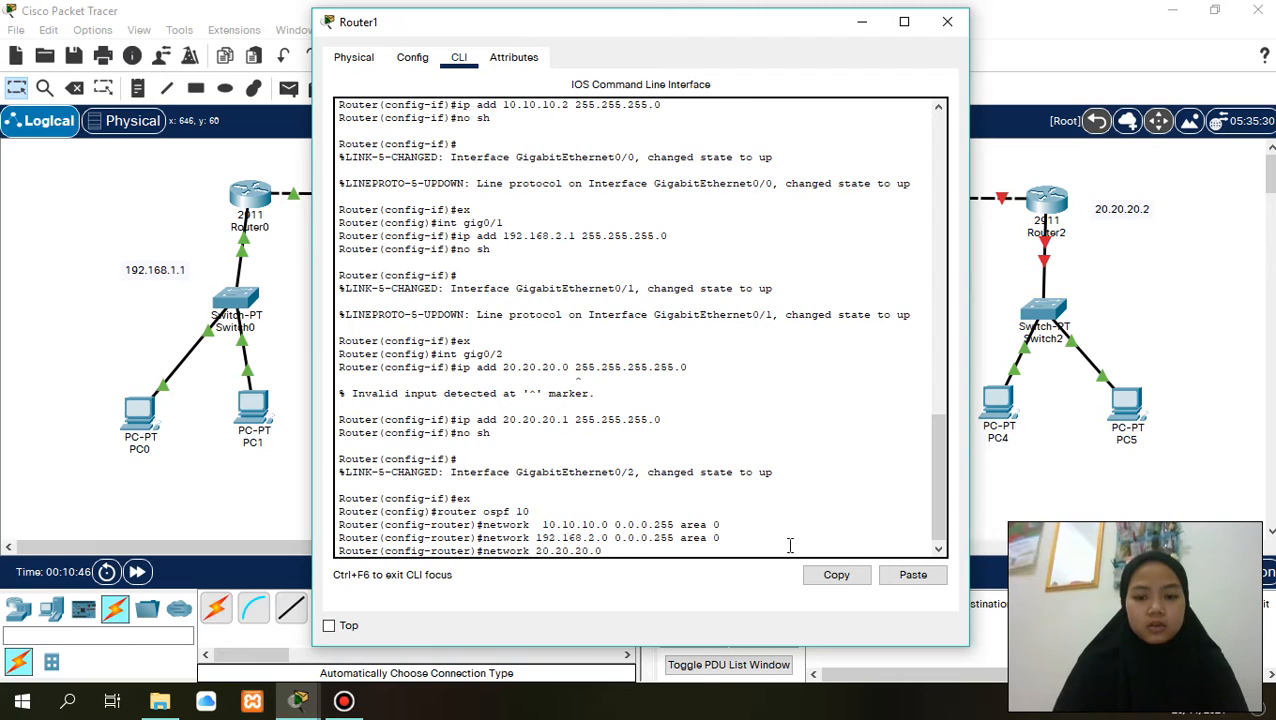
text( 0.0.0.)
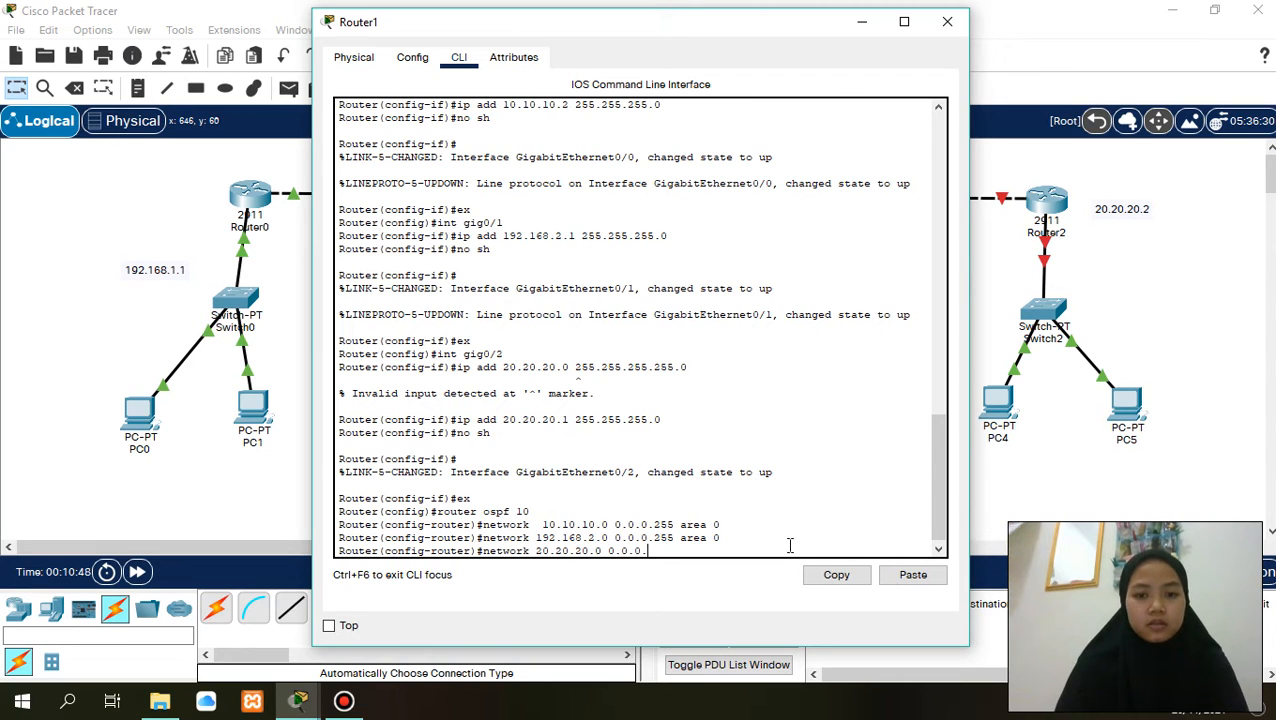
text(255)
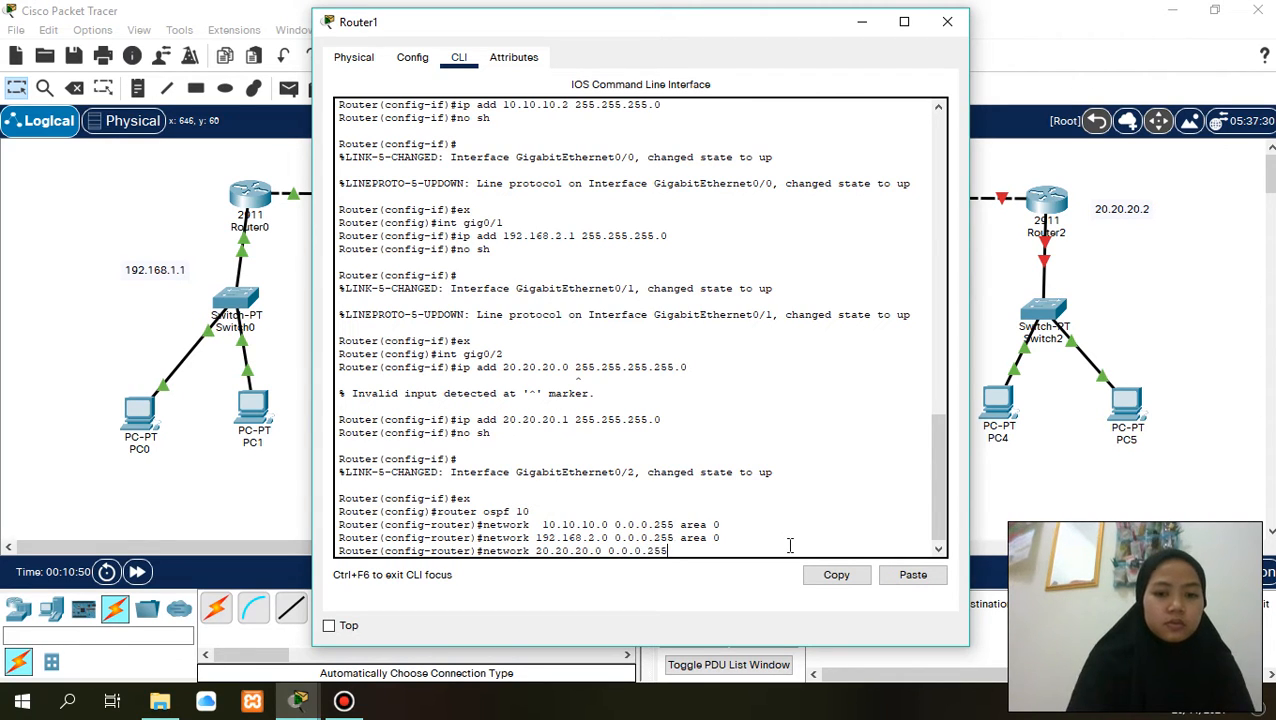
text( area )
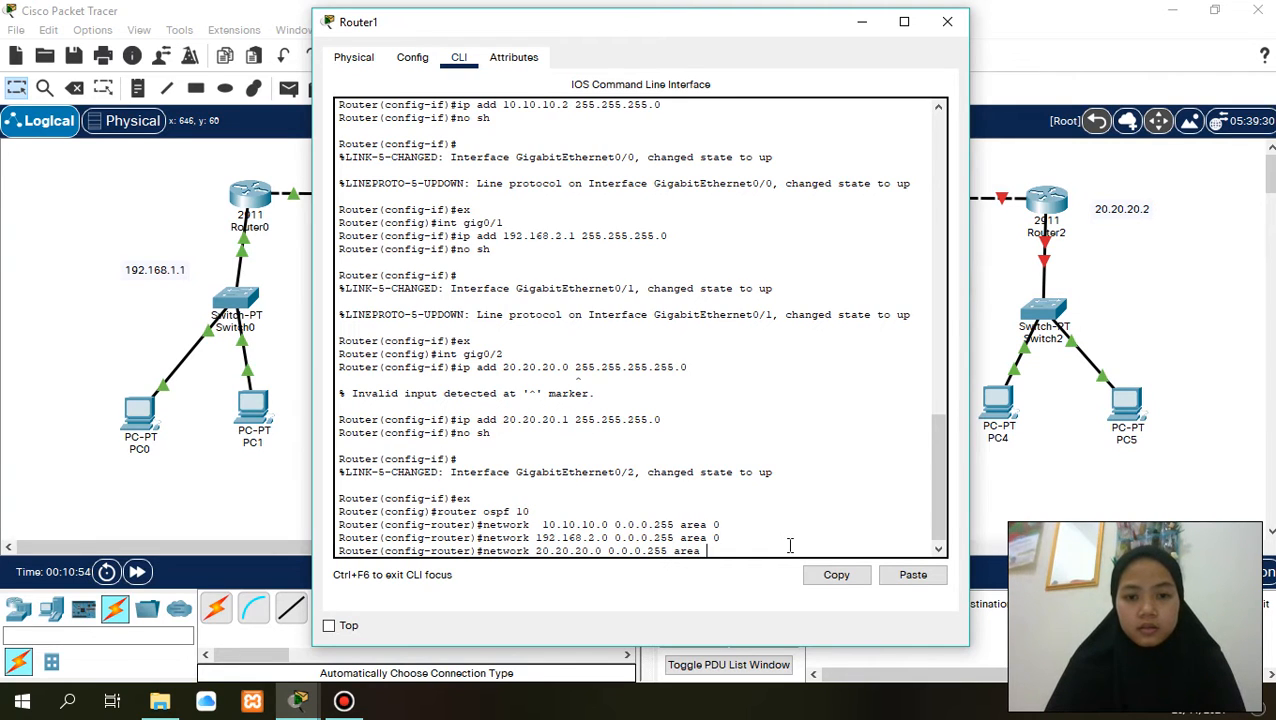
text(0)
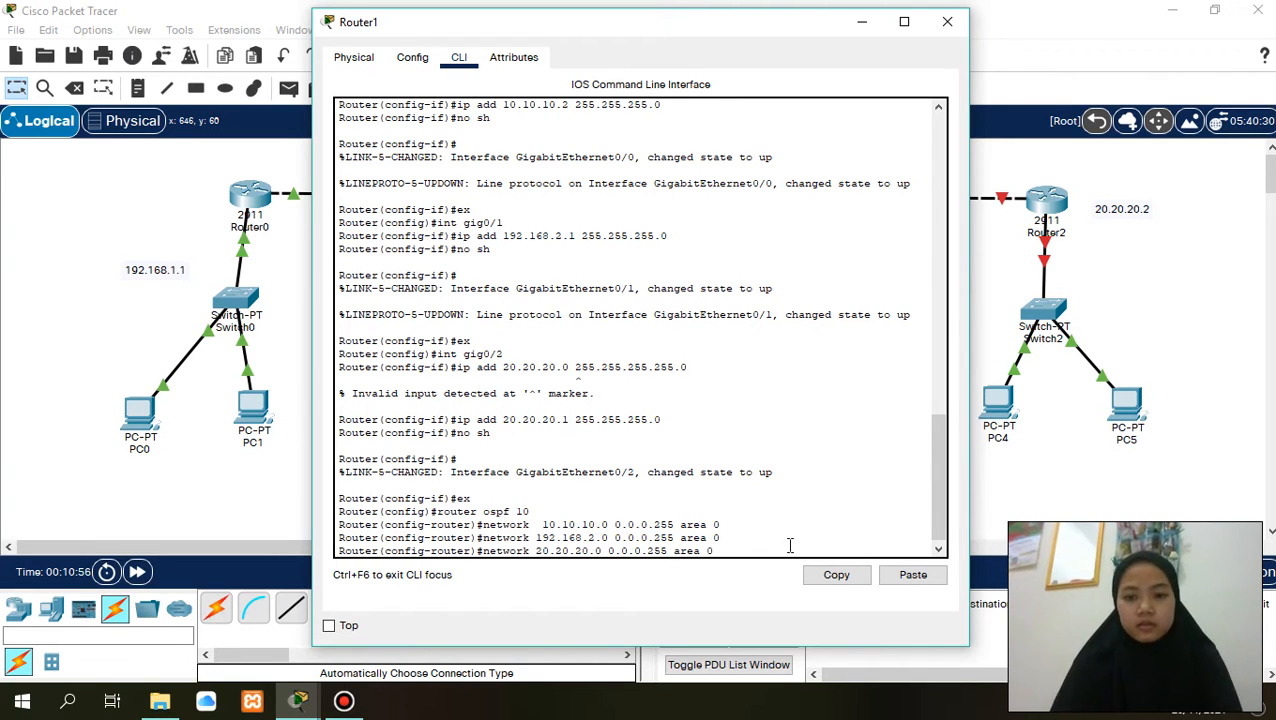
key(Return)
text(end)
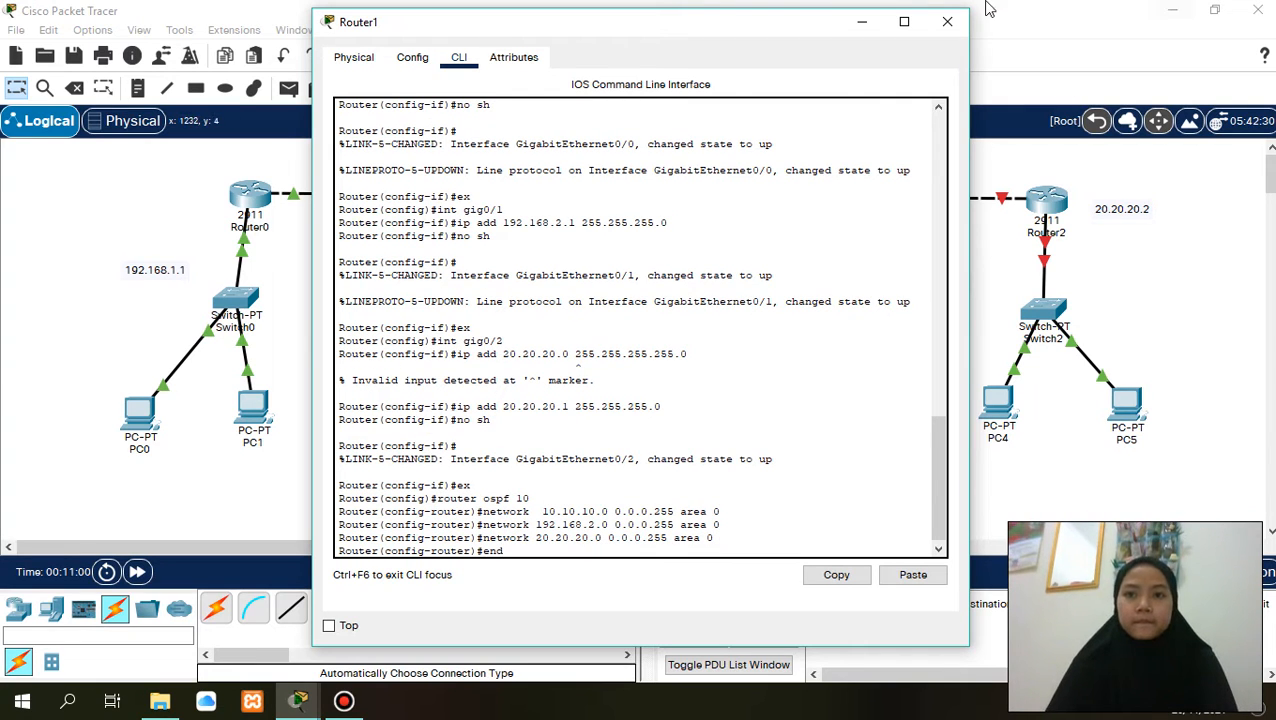
click(948, 22)
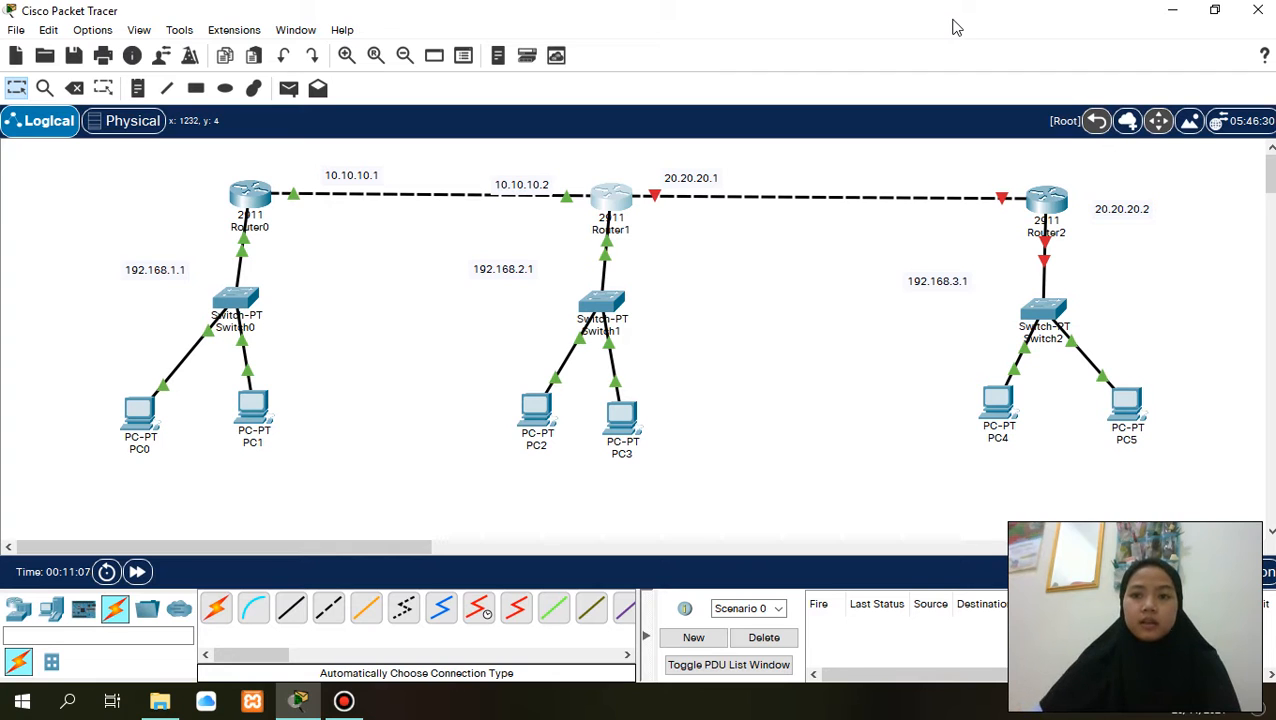
- Decline the initial configuration dialog in Router2's command line and enter privileged EXEC mode with en
click(1046, 201)
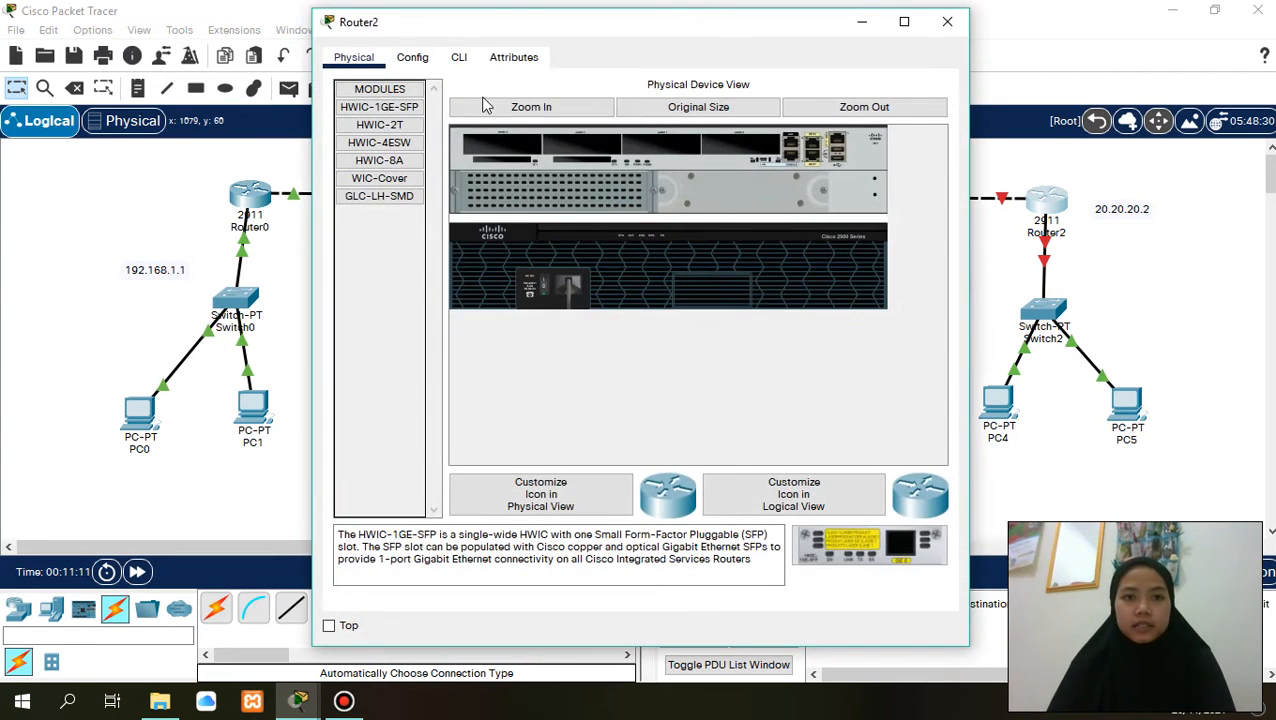
click(460, 62)
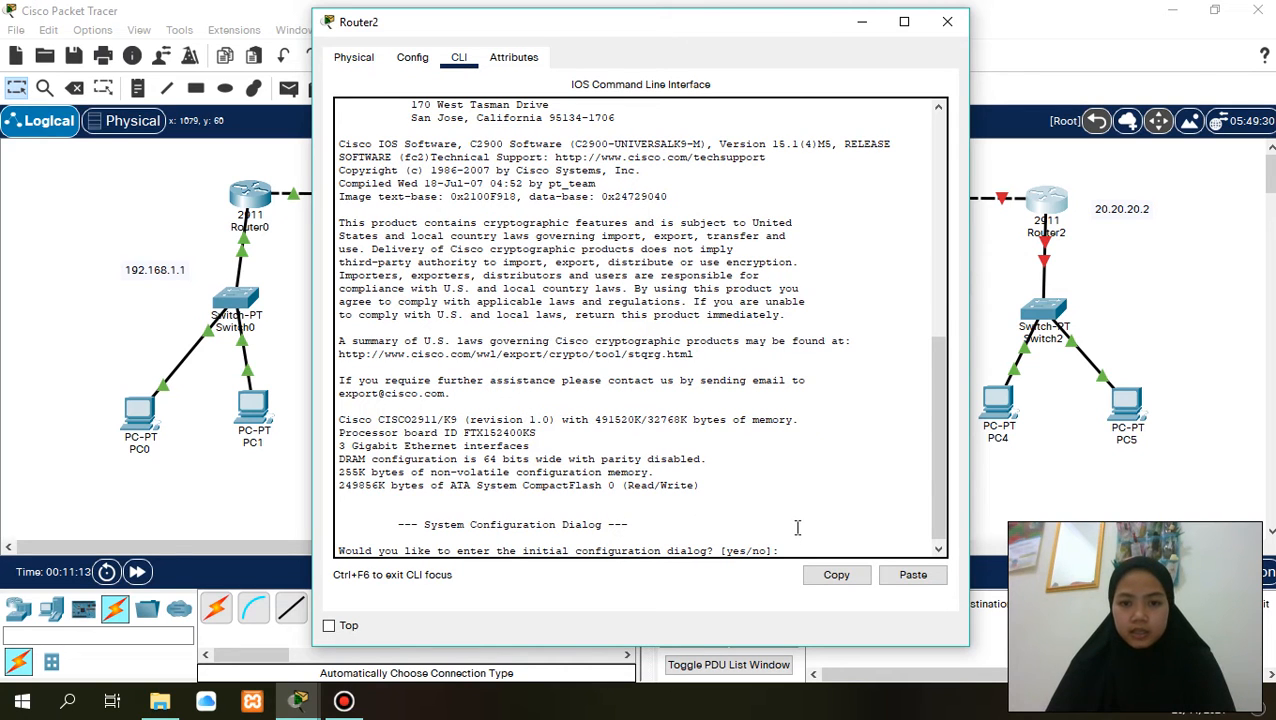
text(no)
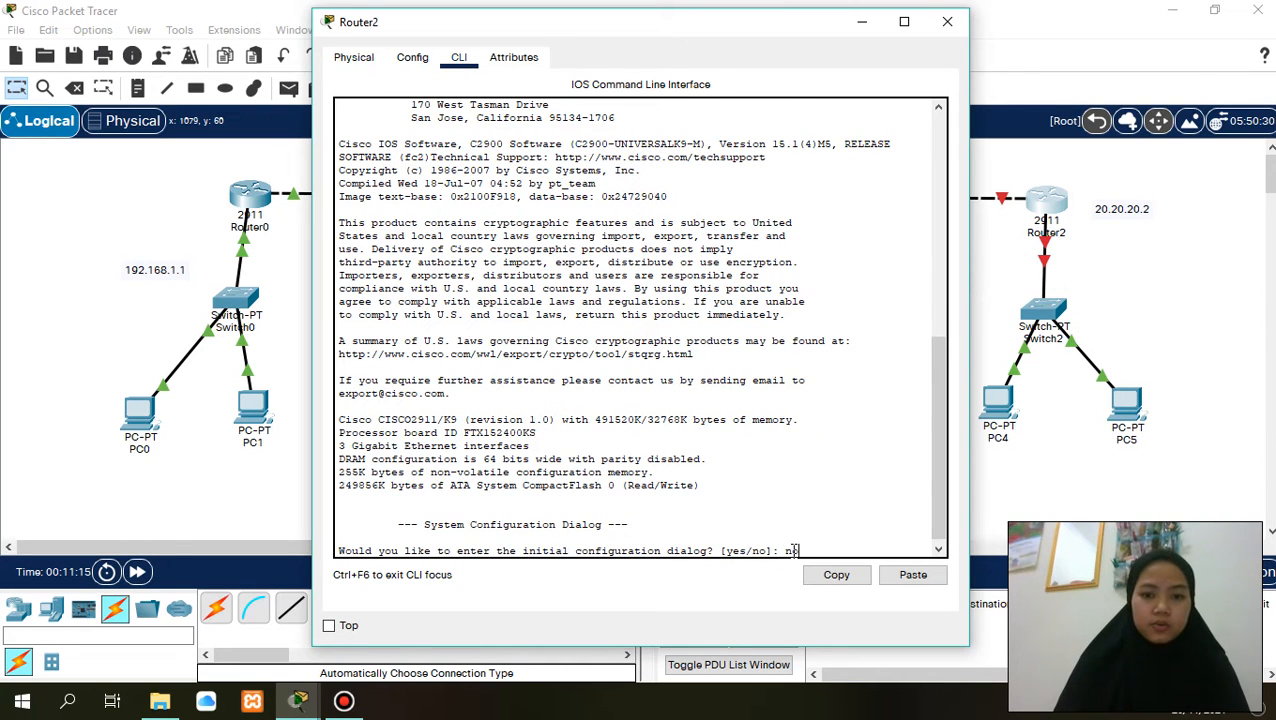
key(Return)
key(Return)
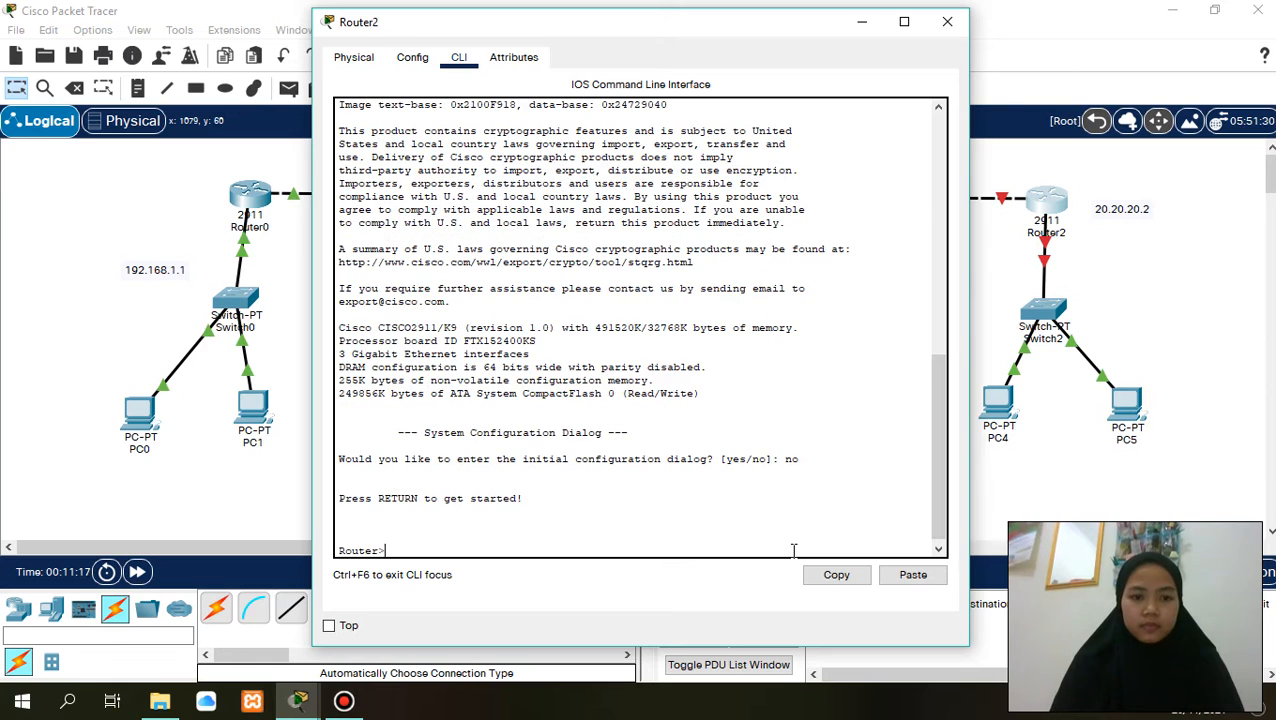
text(en)
key(Return)
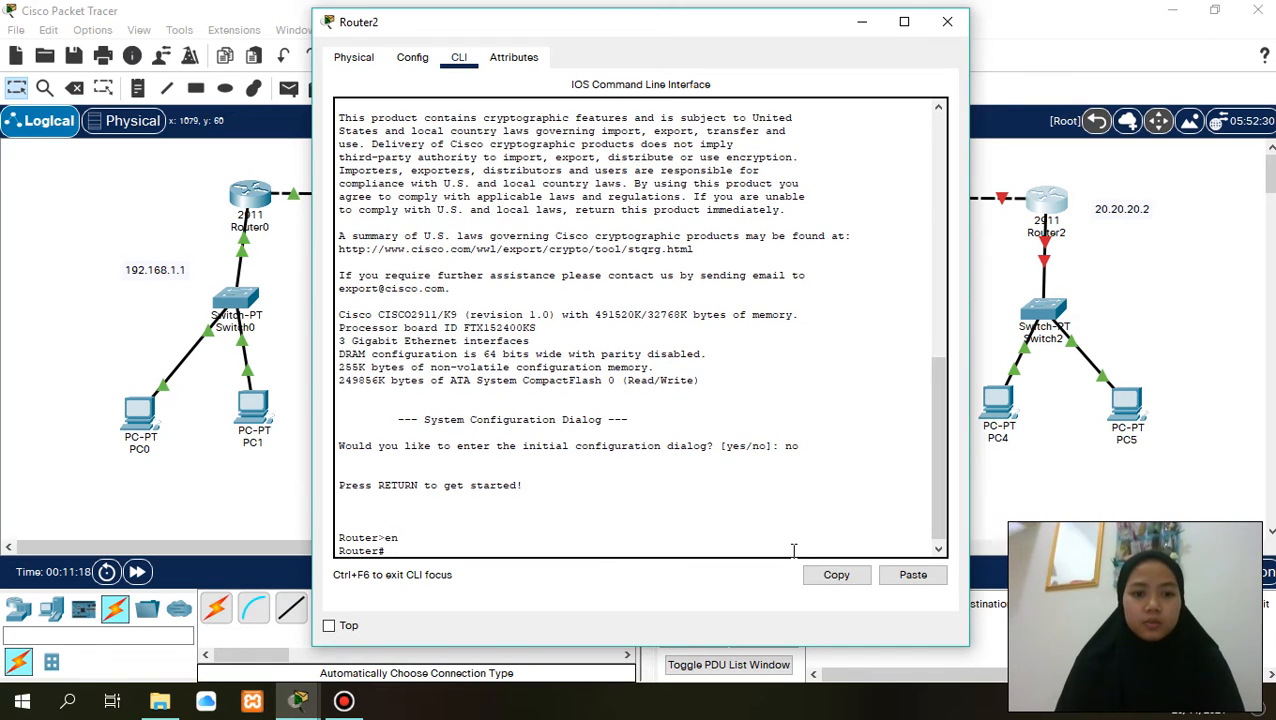
- Try to open interface gig0/1 on Router2 directly from privileged EXEC mode and begin an ip add command
text(int )
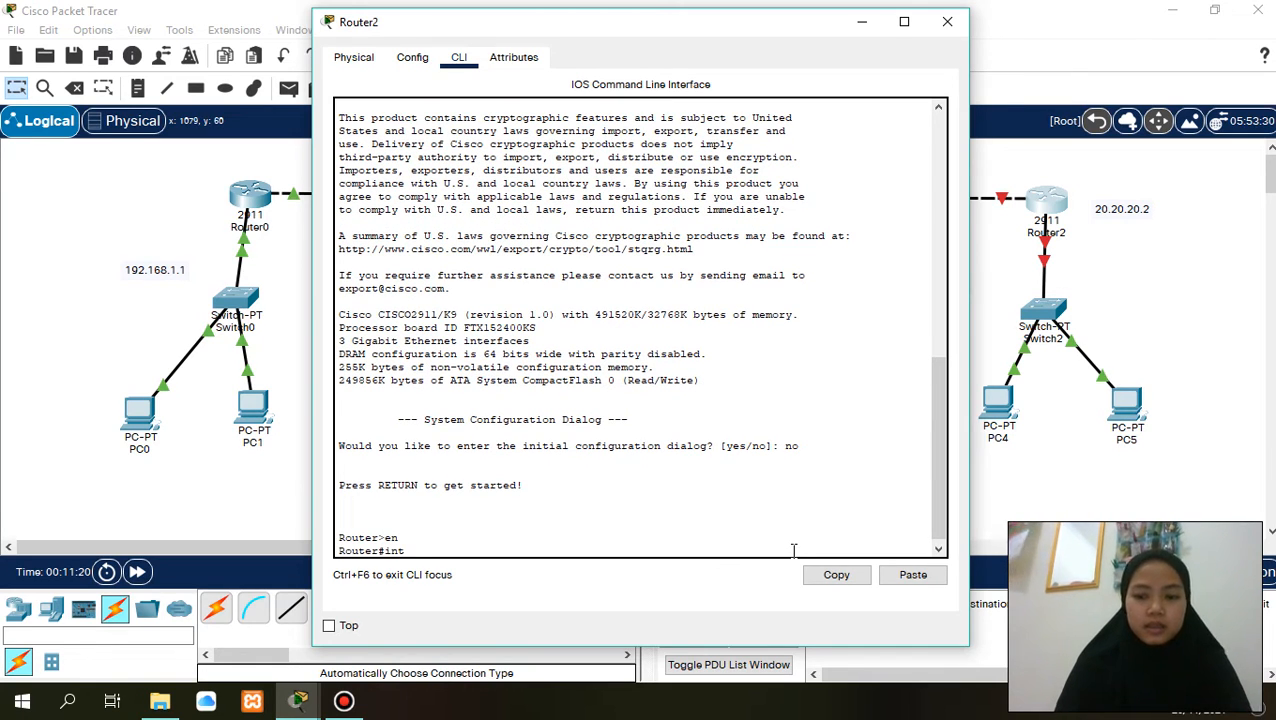
text(0/1)
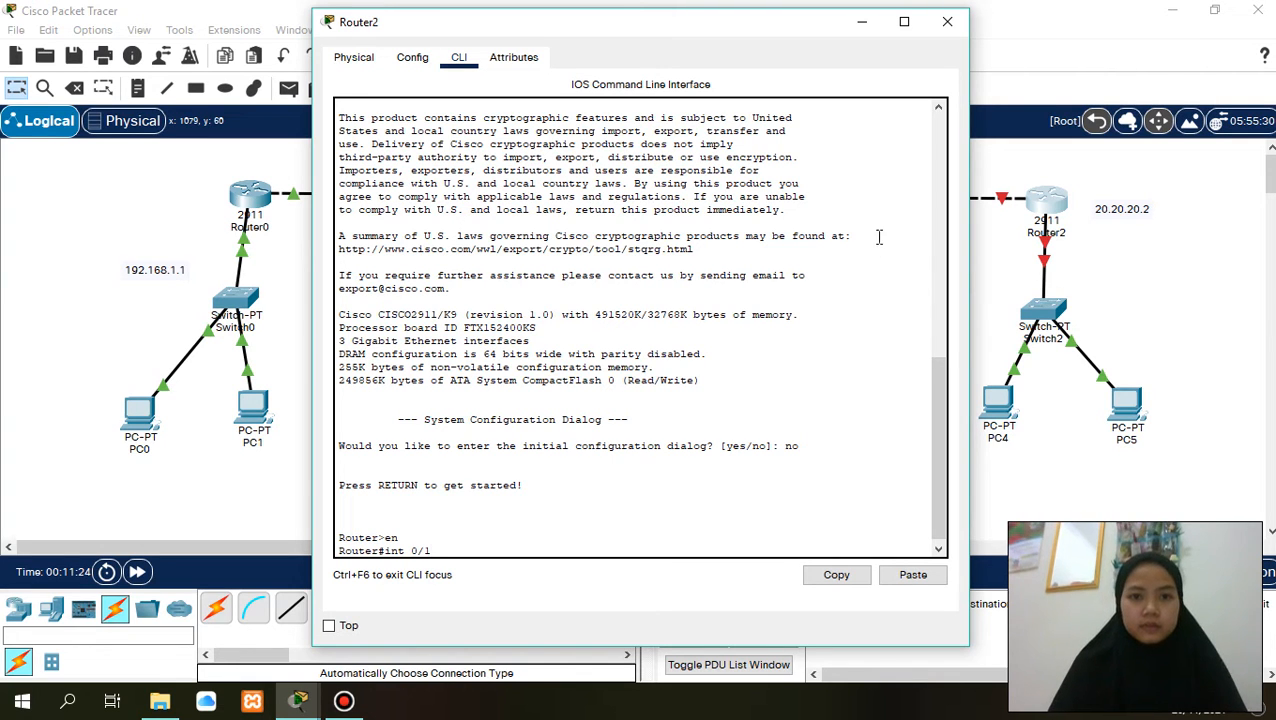
drag(657, 29, 557, 33)
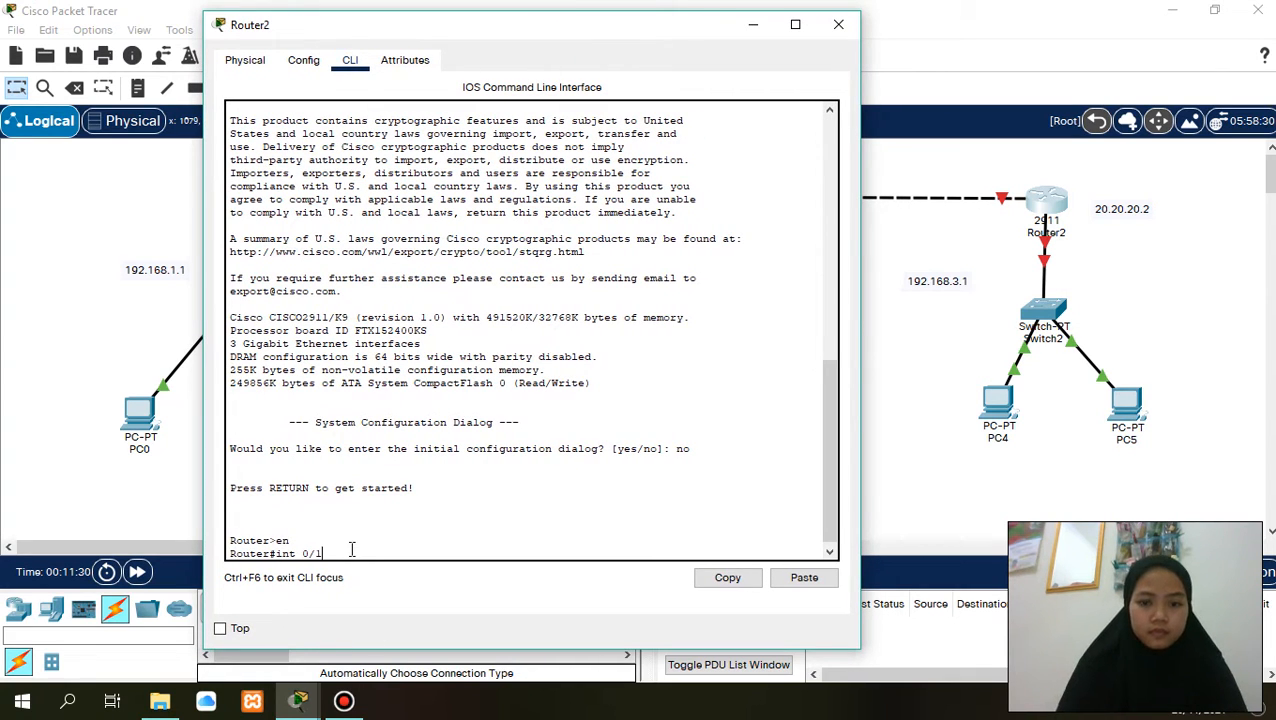
key(BackSpace)
key(BackSpace)
text(gig)
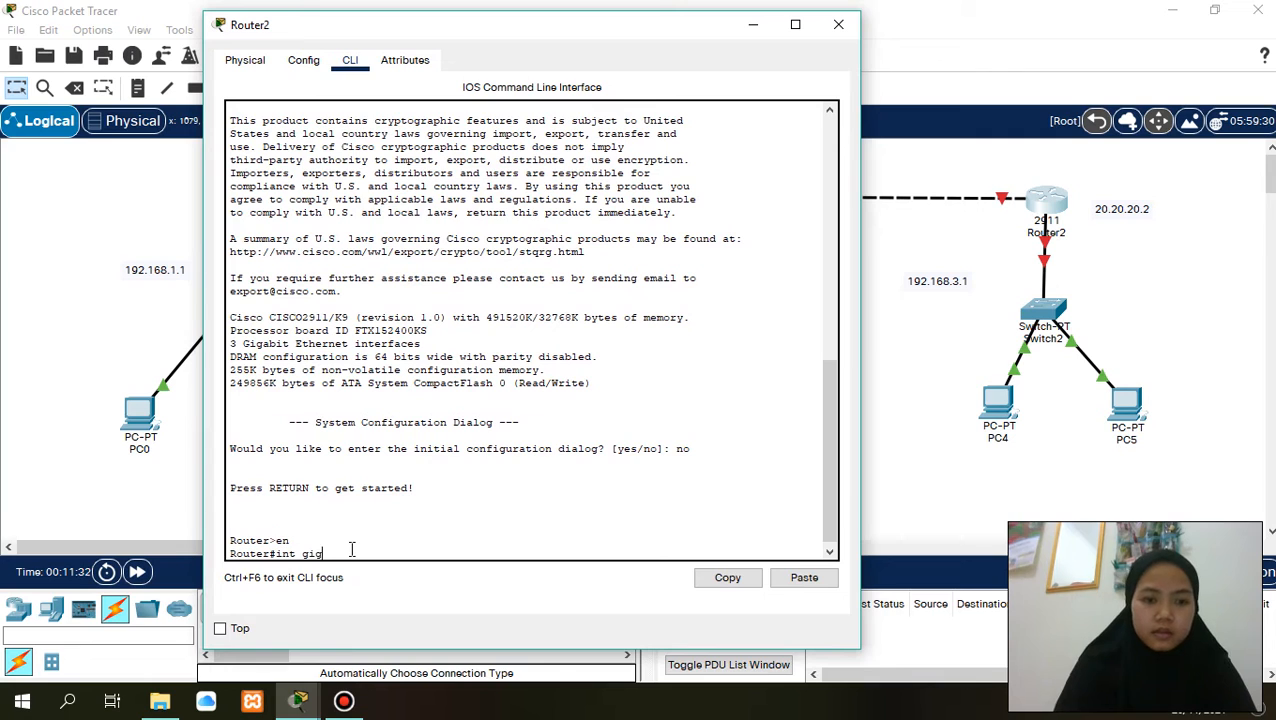
text(0/1)
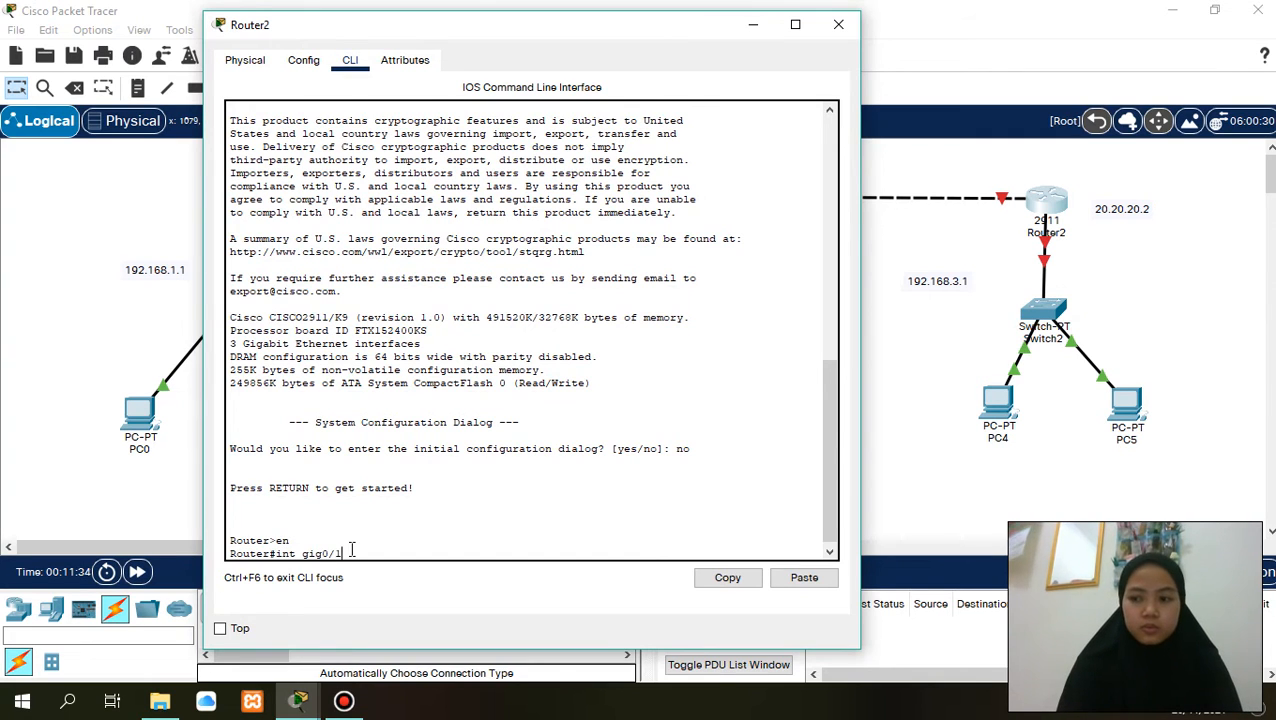
key(Return)
text(ip ad)
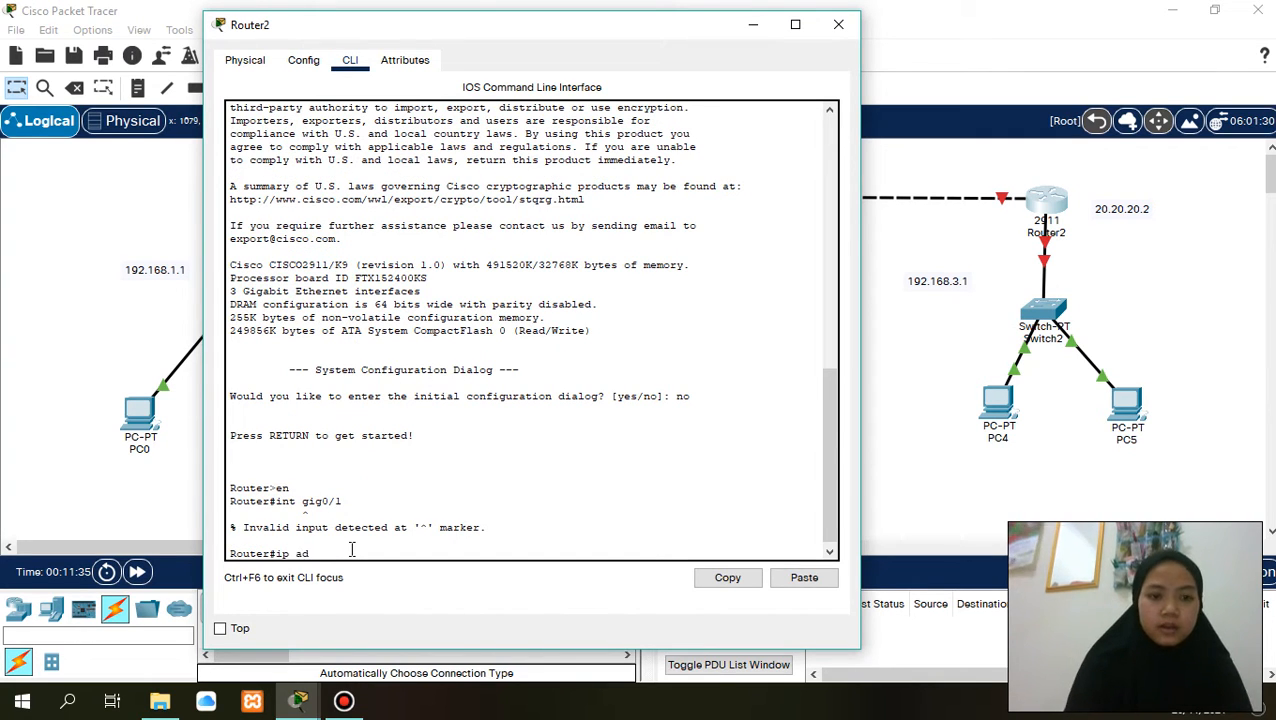
text(d)
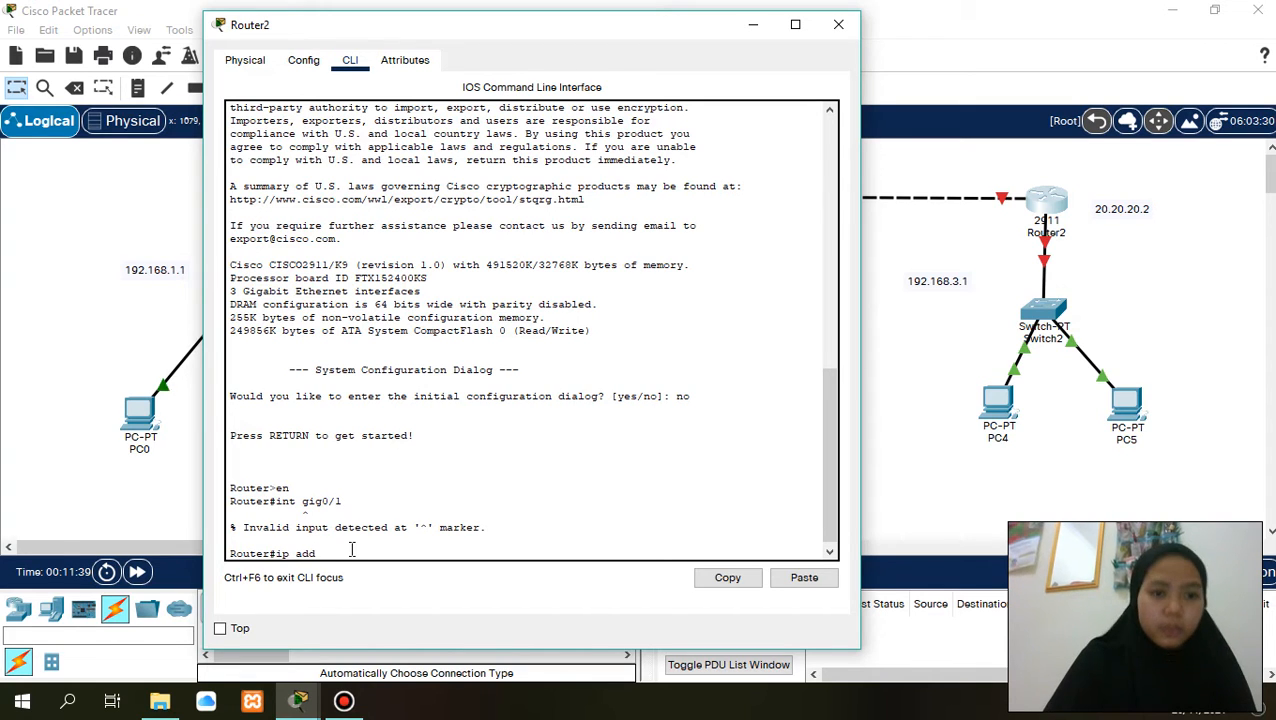
key(BackSpace)
key(BackSpace)
key(BackSpace)
key(BackSpace)
key(BackSpace)
key(BackSpace)
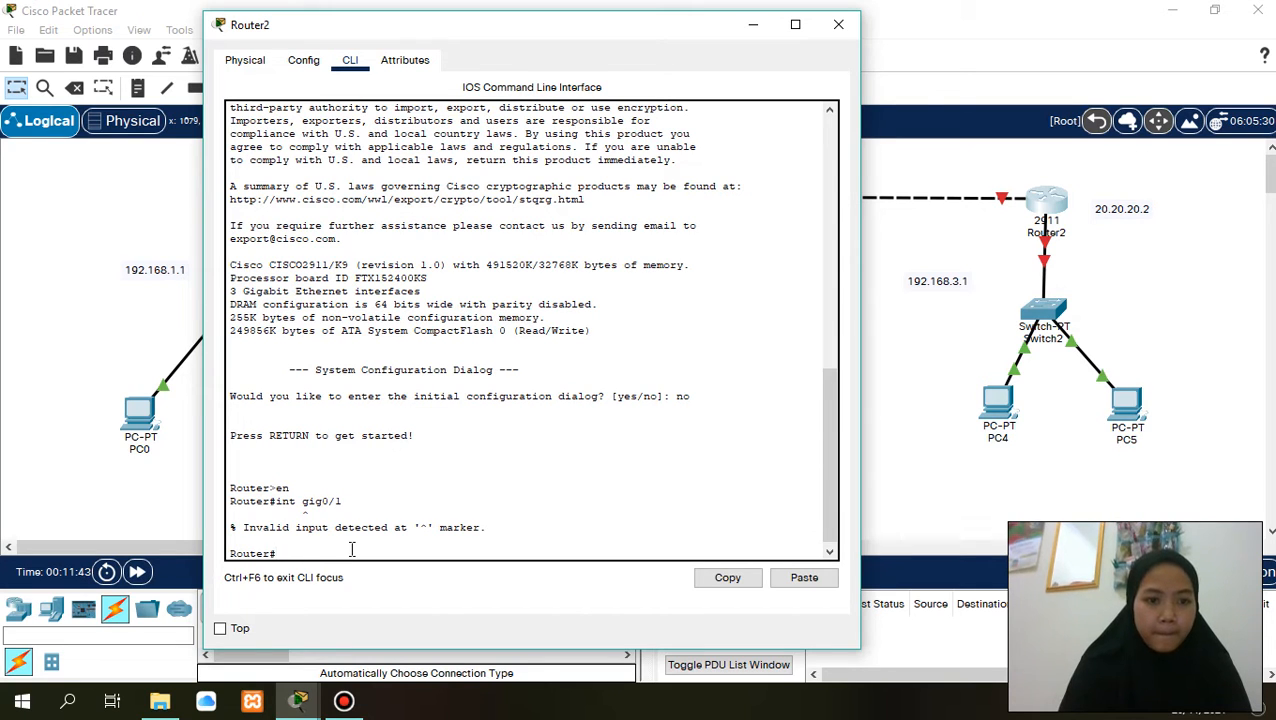
- Enter global configuration mode on Router2 with conf t and select interface gig0/1
text(conf)
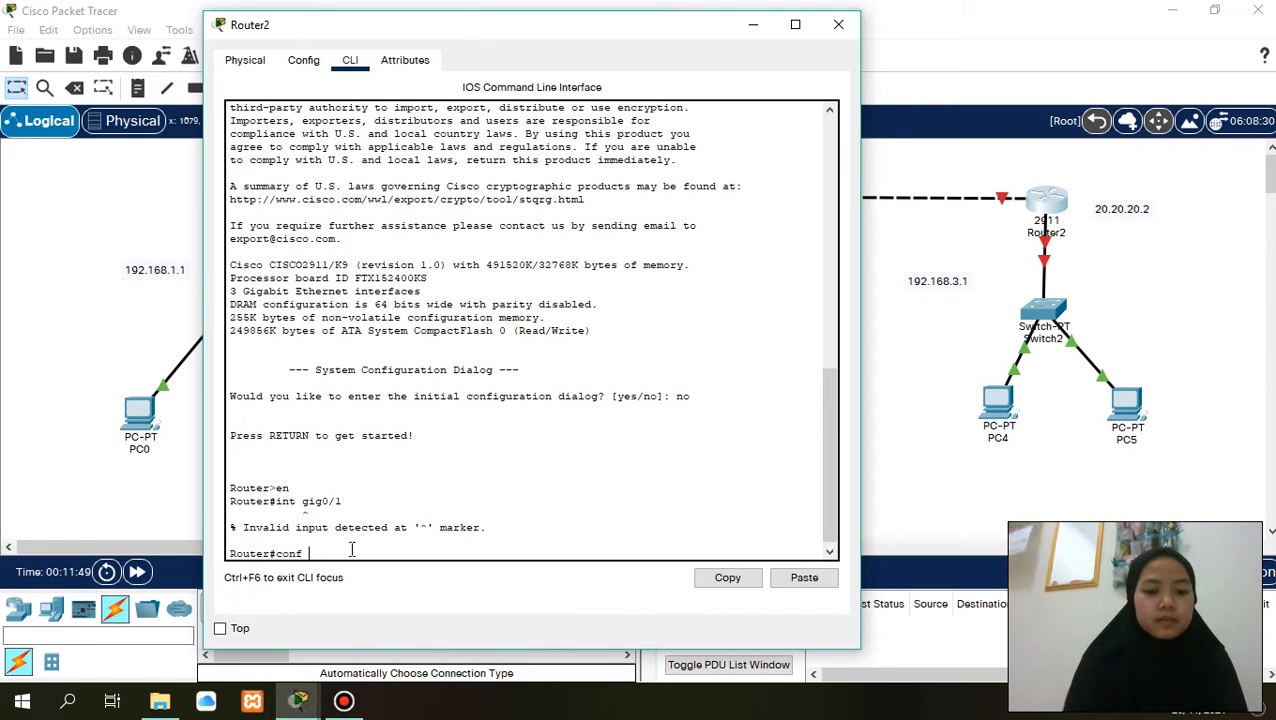
text( t)
key(Return)
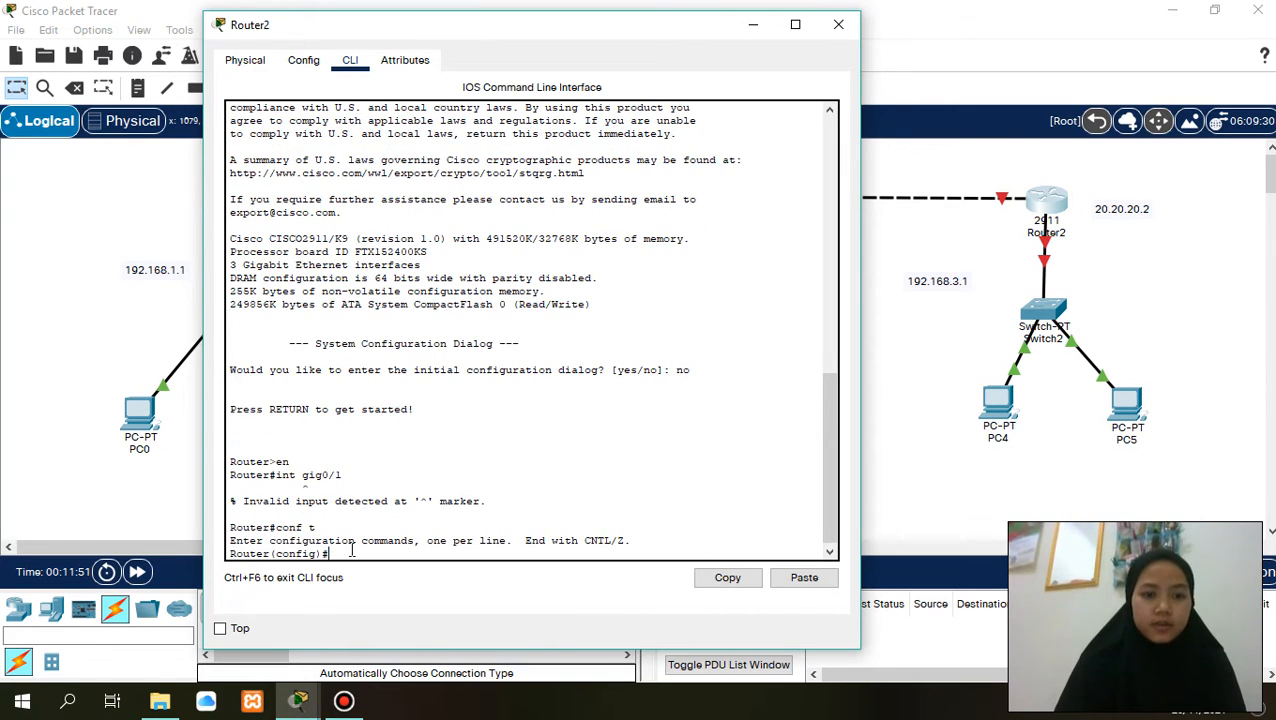
text(int )
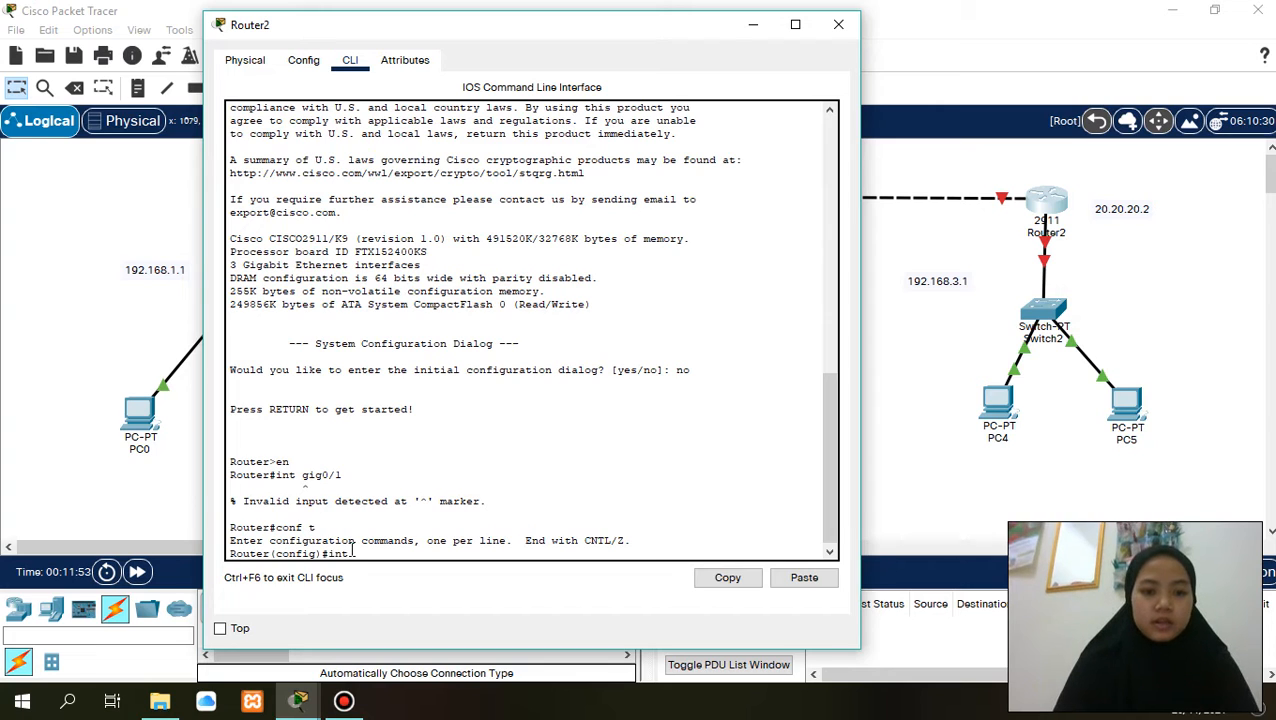
text(gig0/)
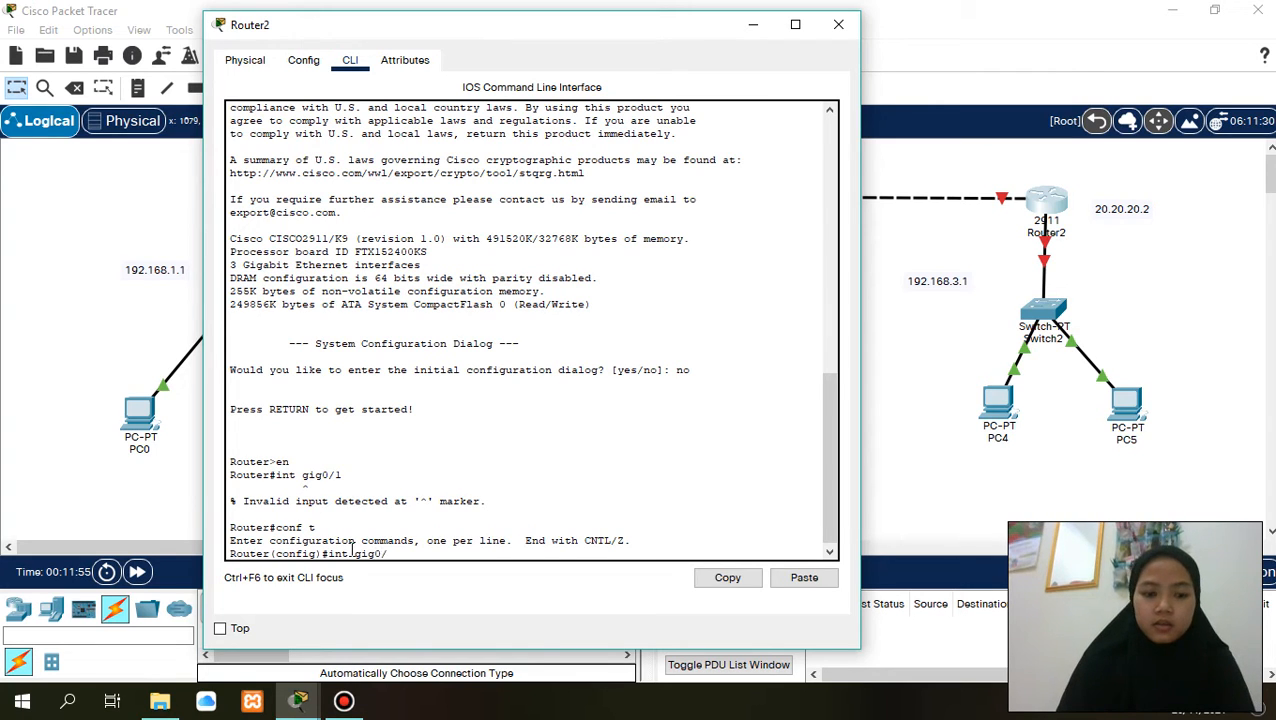
text(1)
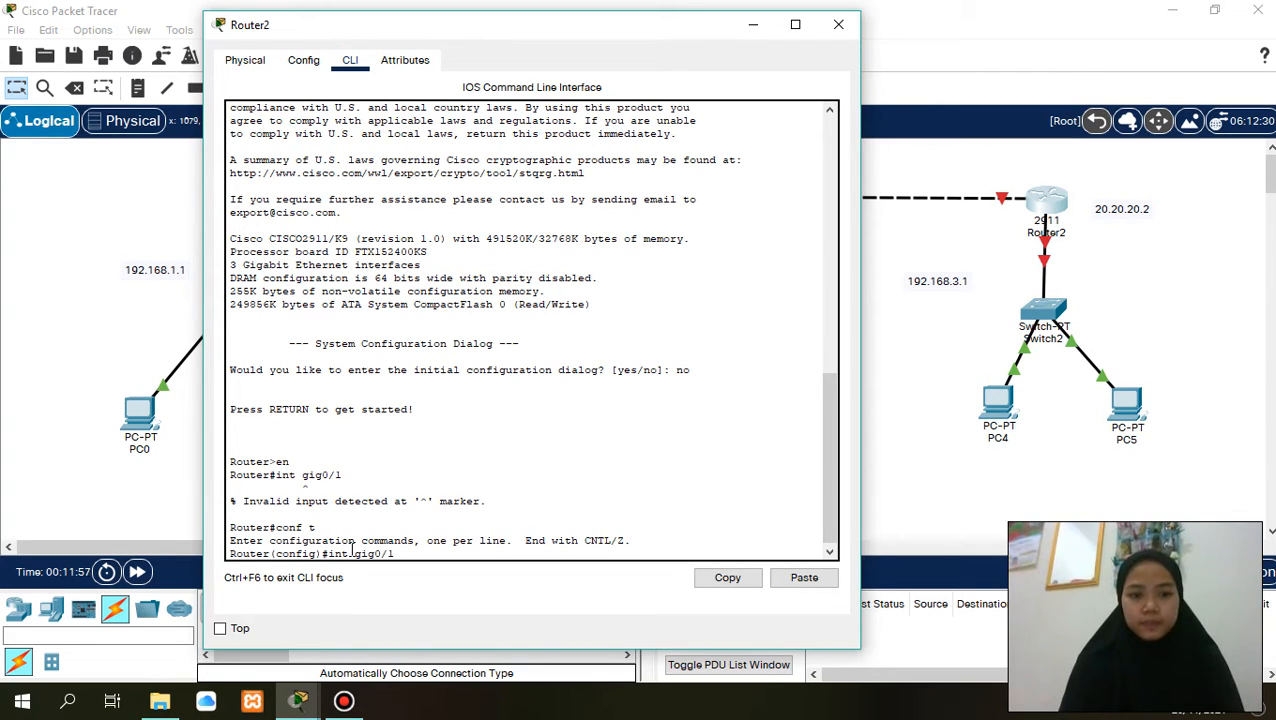
key(Return)
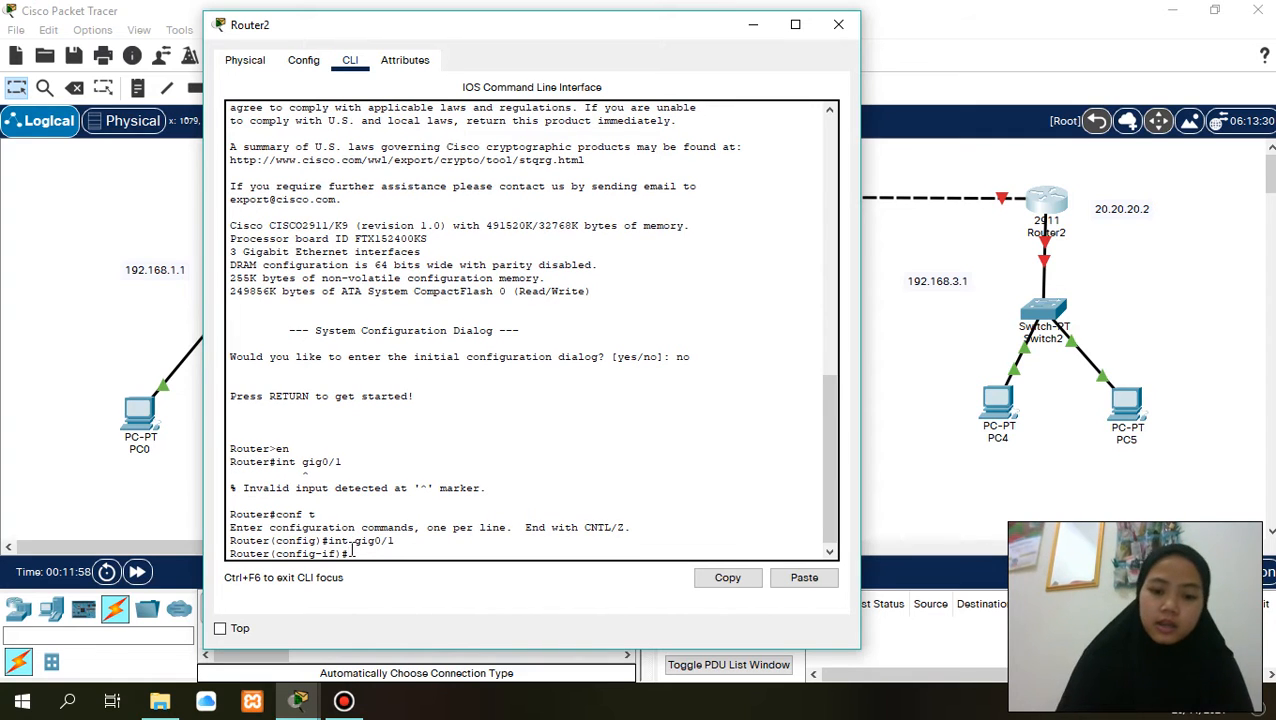
- Assign IP address 20.20.20.2 with subnet mask 255.255.255.0 to Router2's gig0/1 interface
text(ip add )
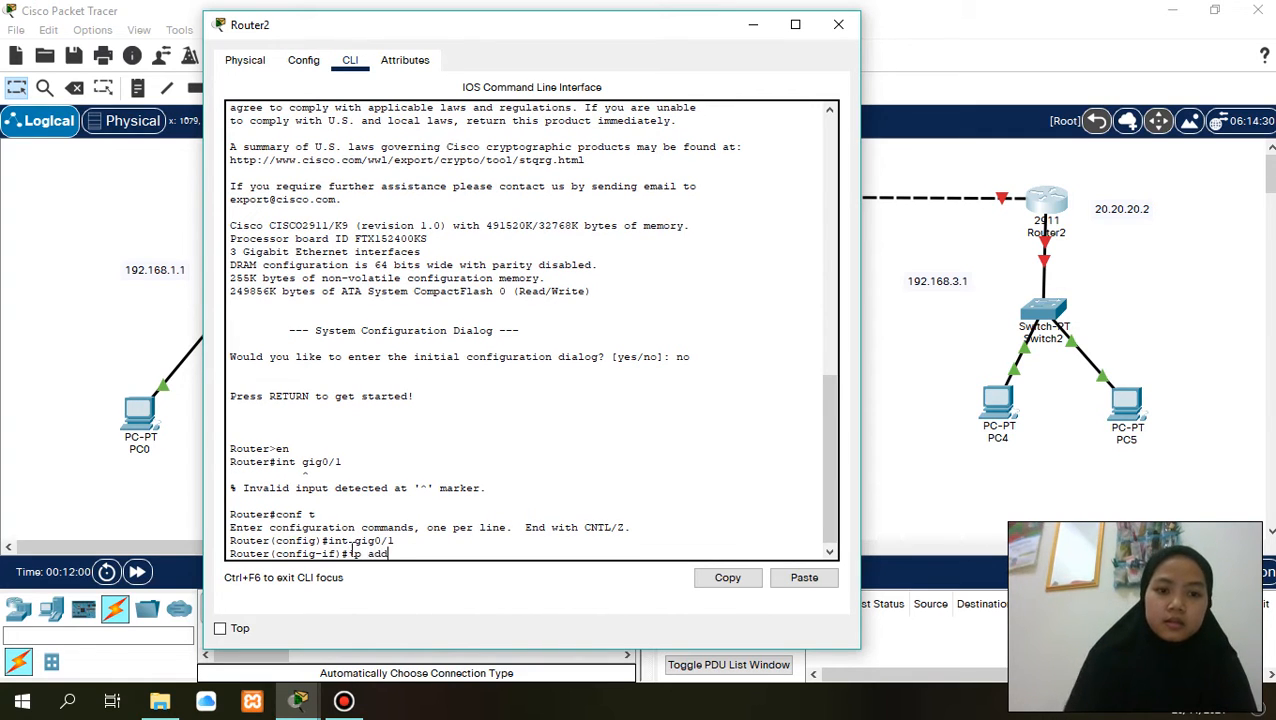
text(20)
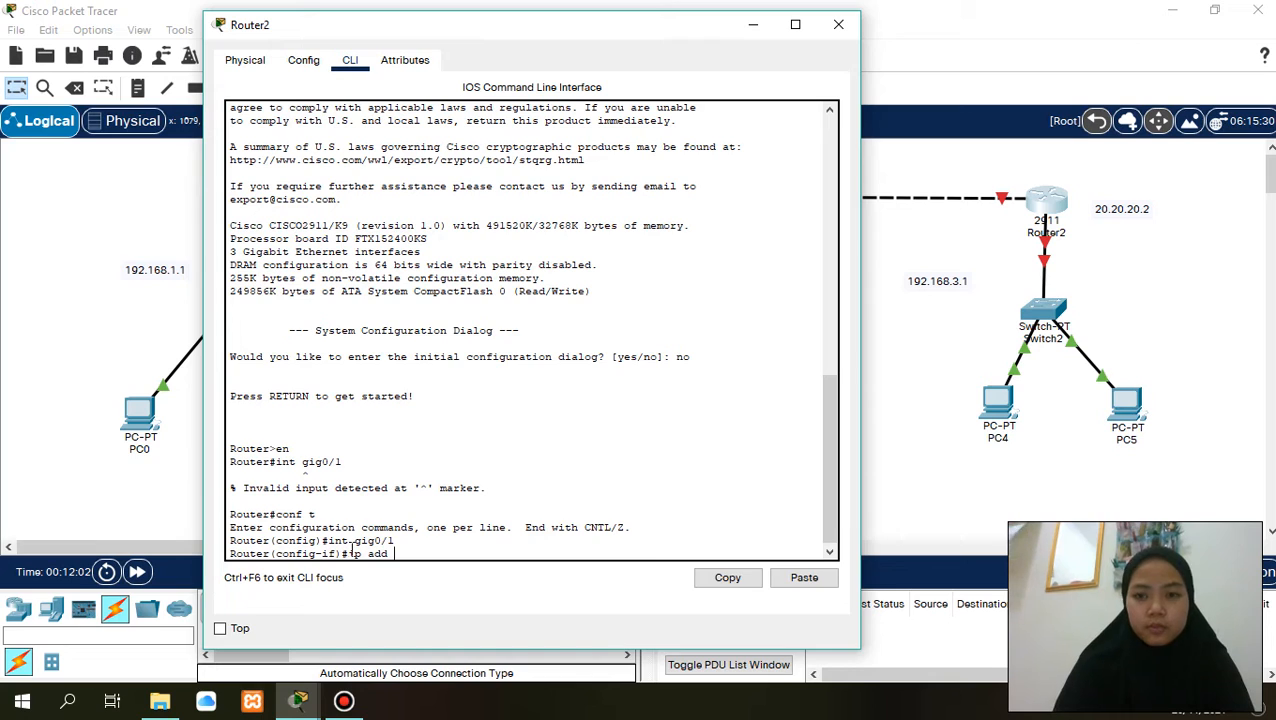
text(.20.20.)
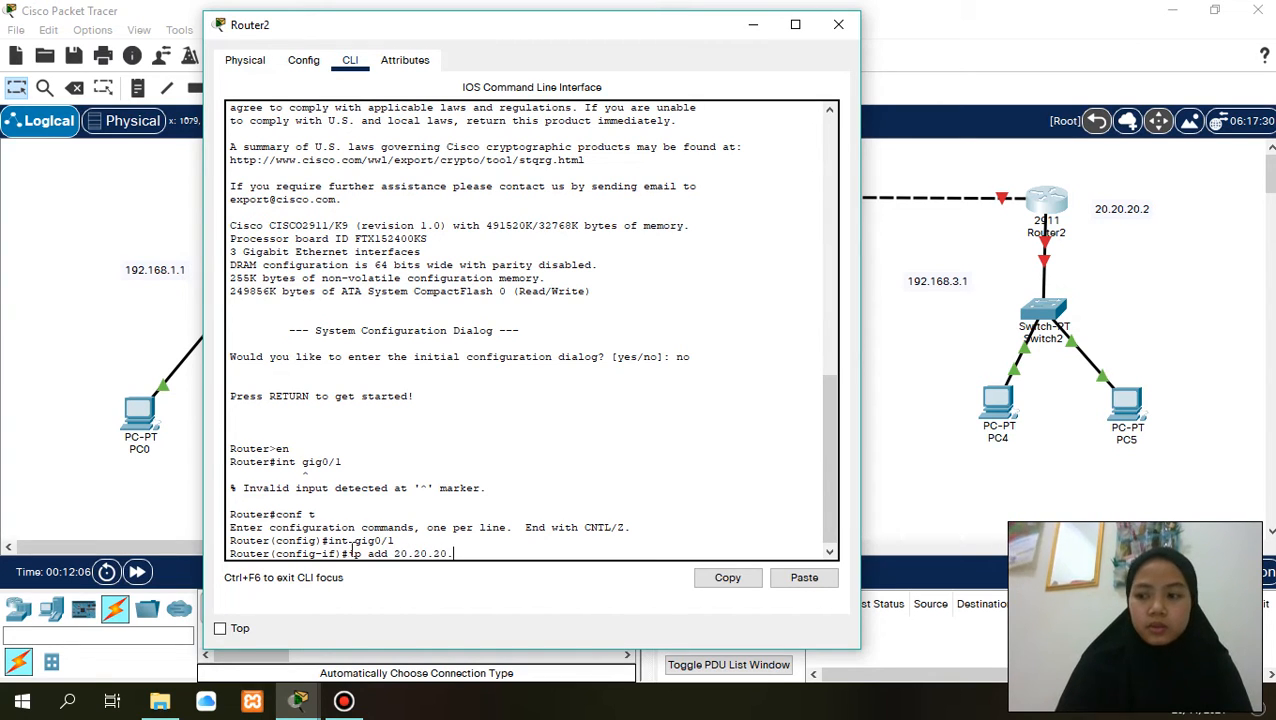
text(2)
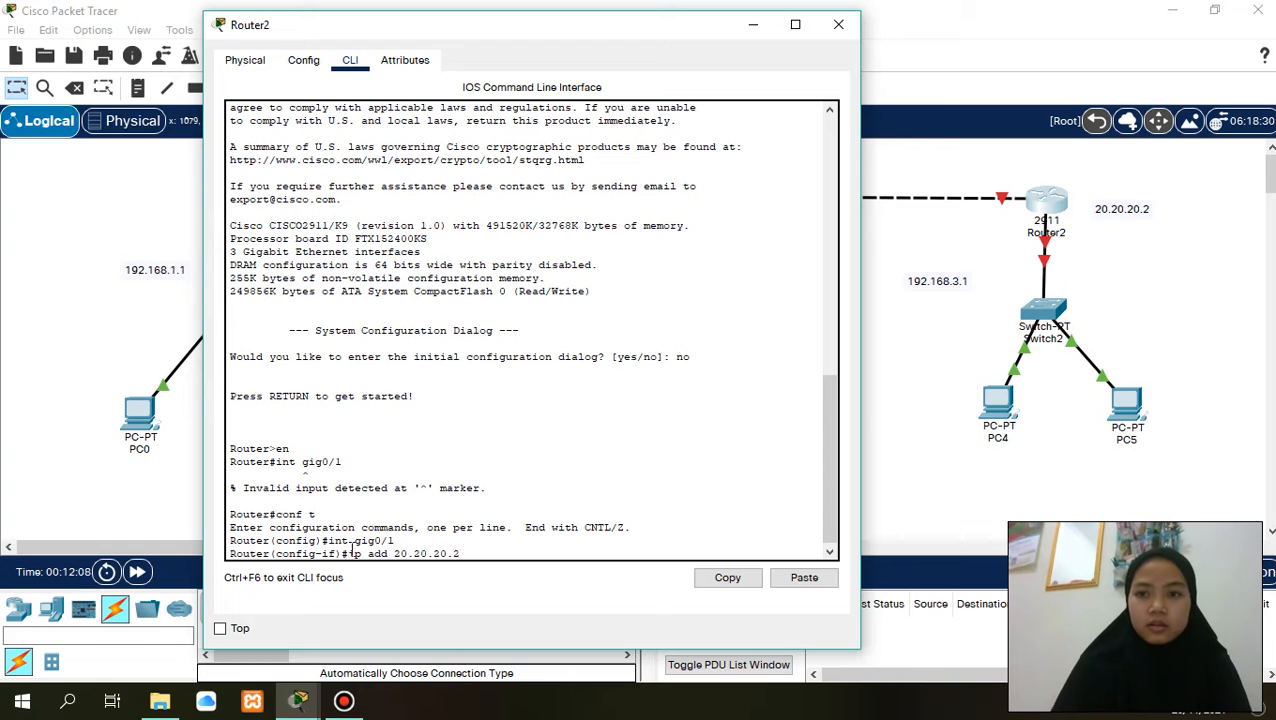
text( 255)
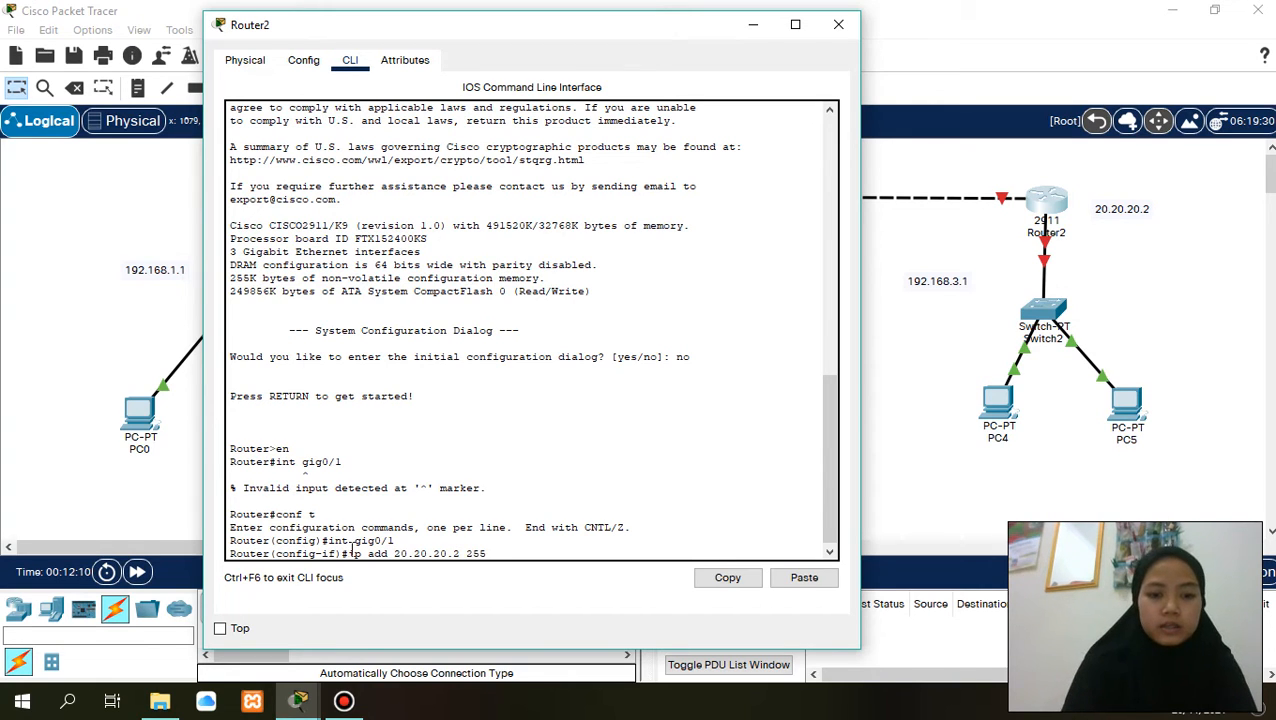
text(.255.255.25)
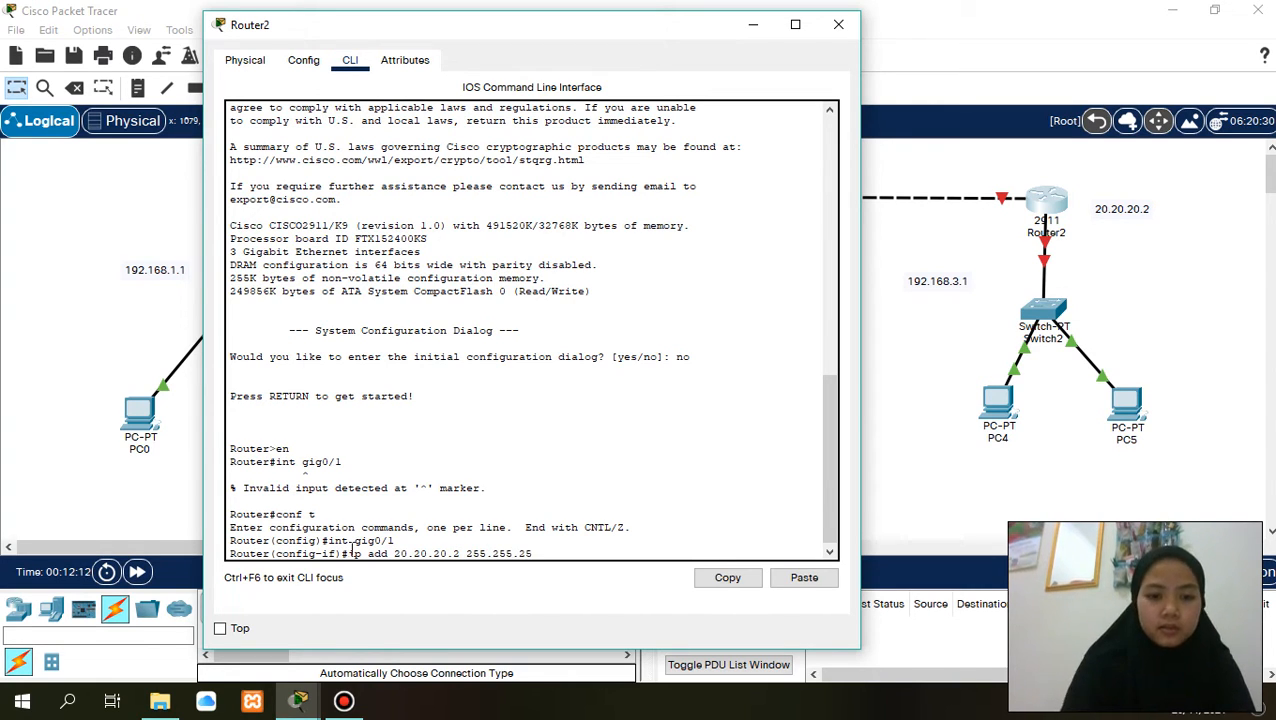
text(.0)
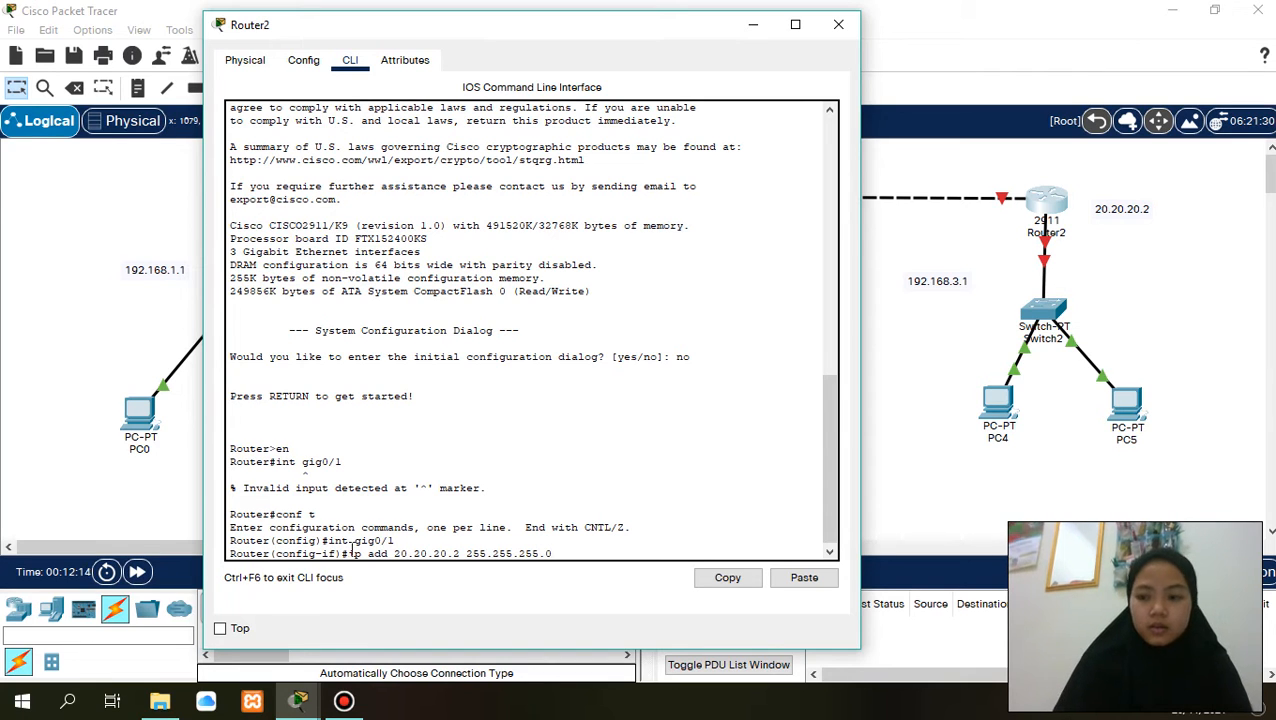
key(Return)
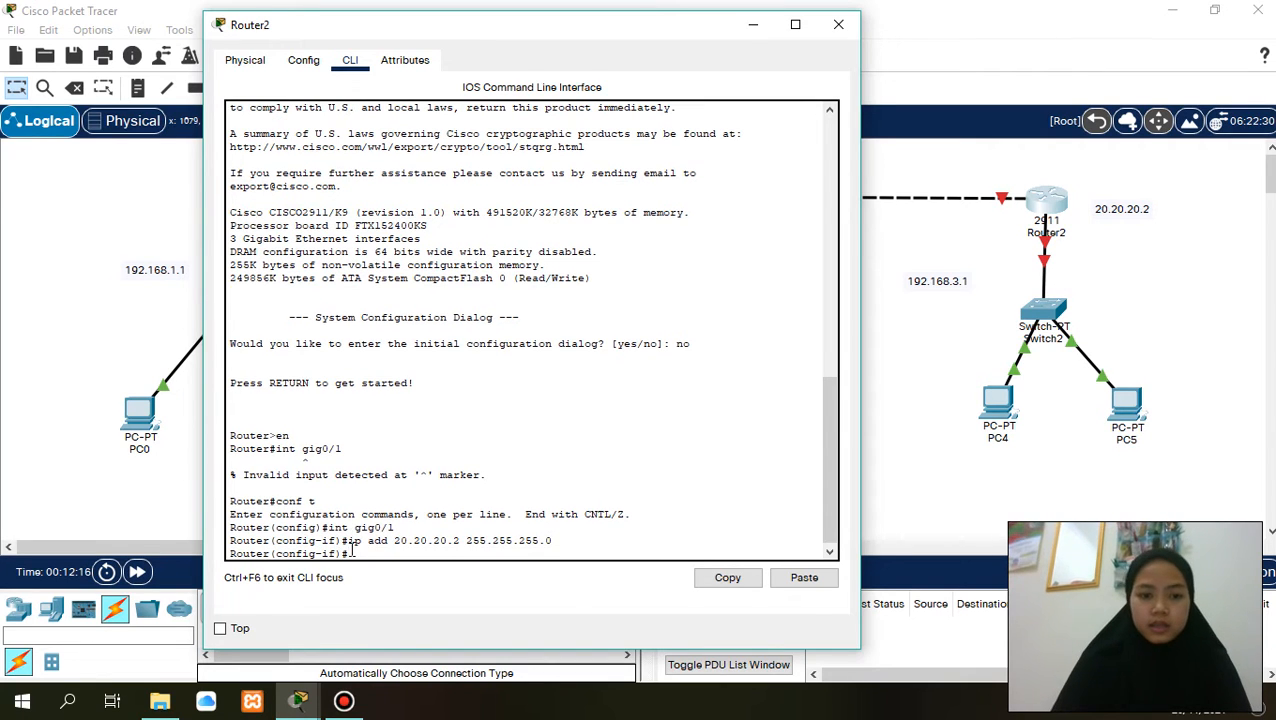
- Enable Router2's gig0/1 interface with no sh and exit to global configuration mode
text(no sh)
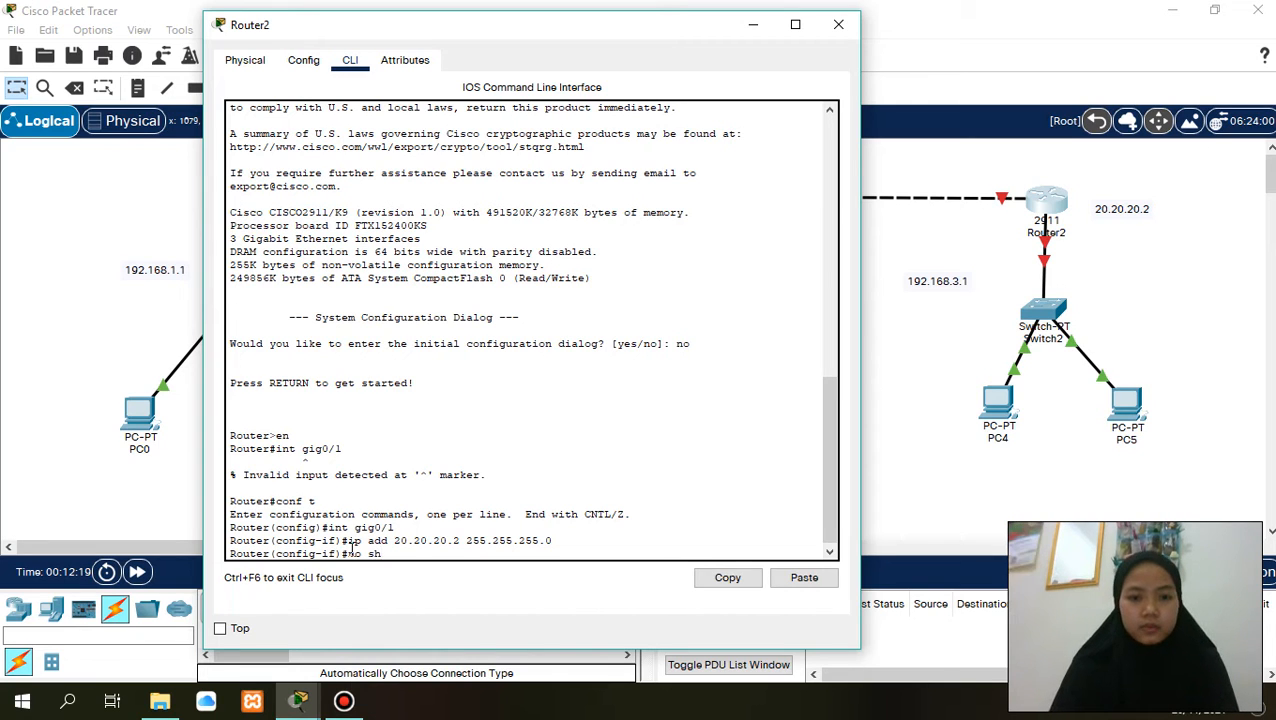
key(Return)
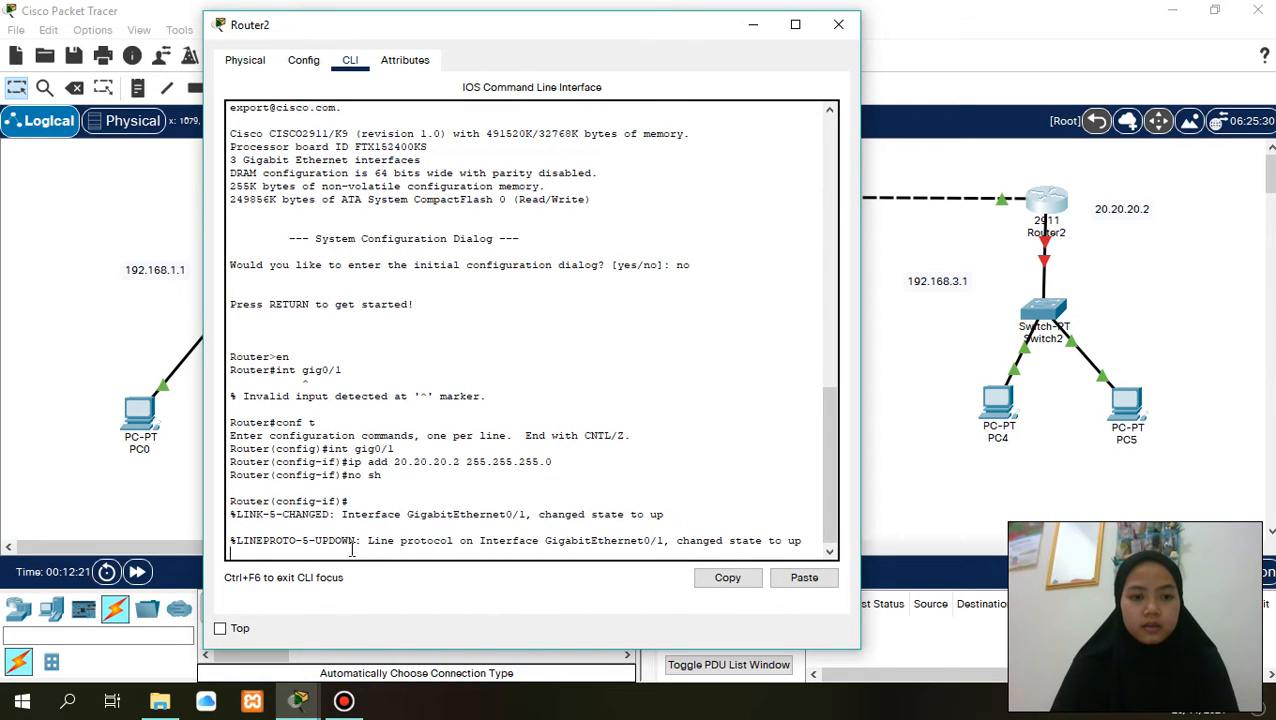
key(Return)
text(ex)
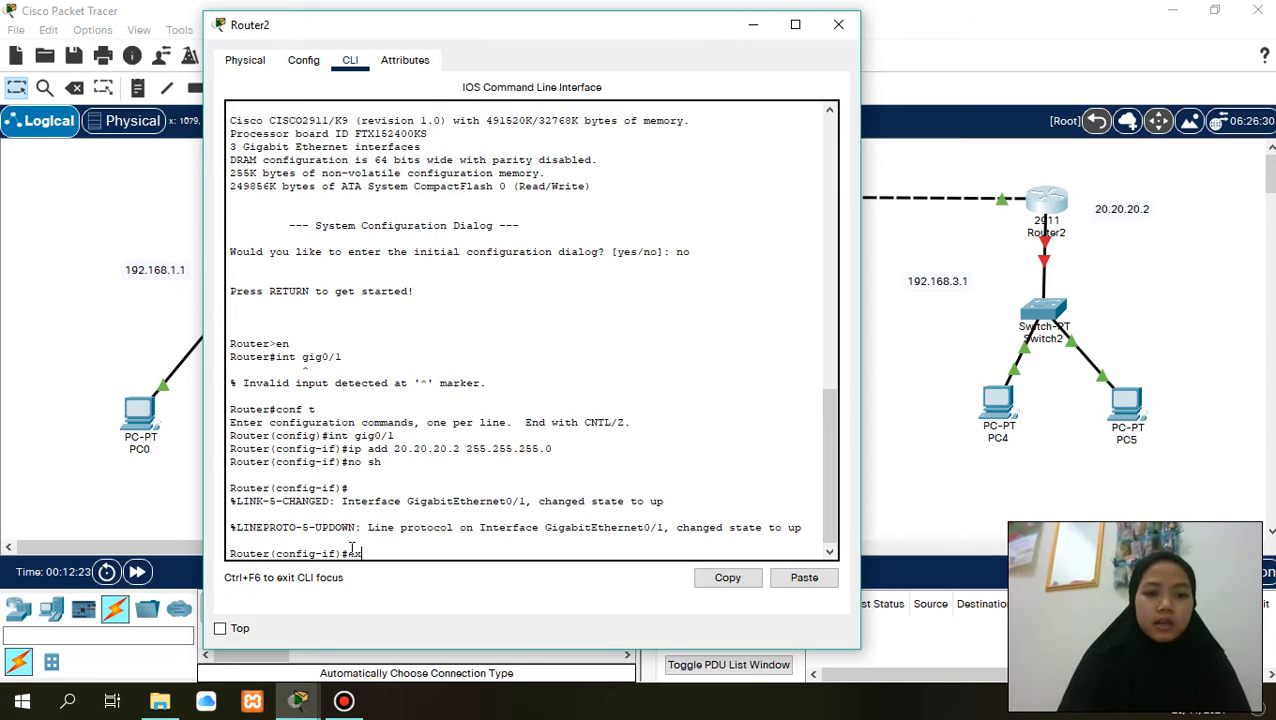
key(Return)
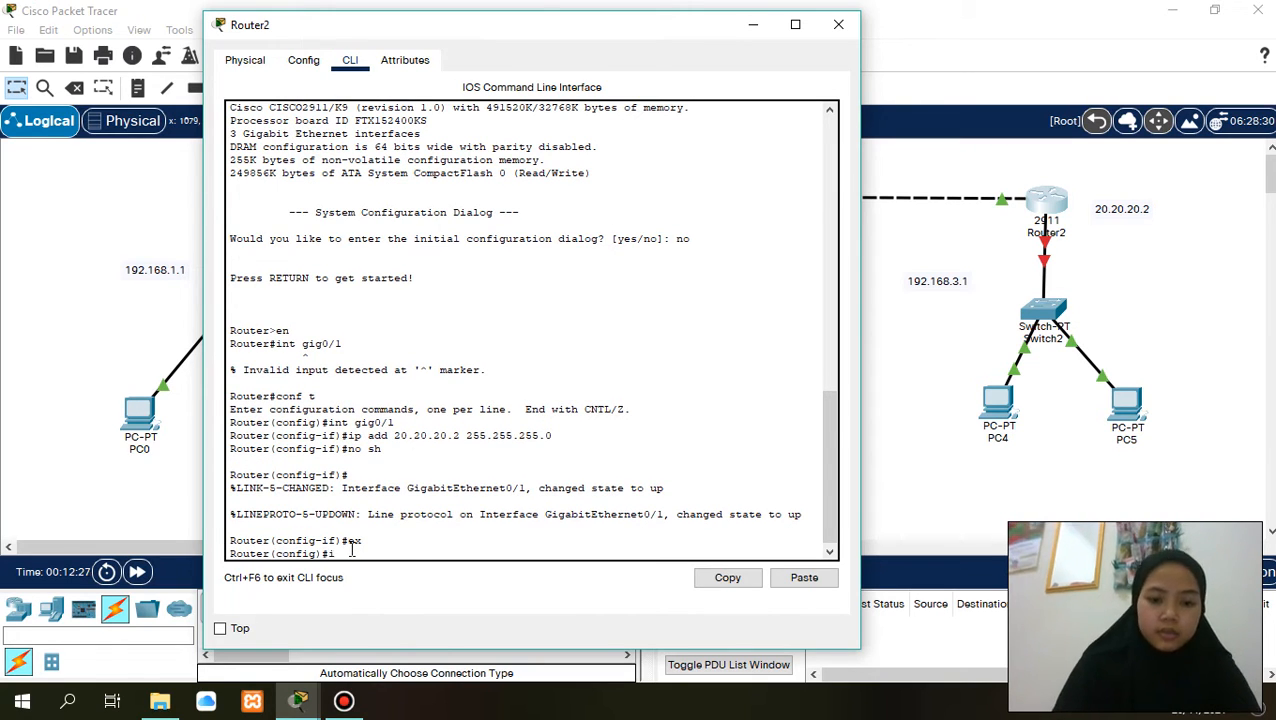
- Enter interface configuration mode for gig0/0 on Router2
text(int gig)
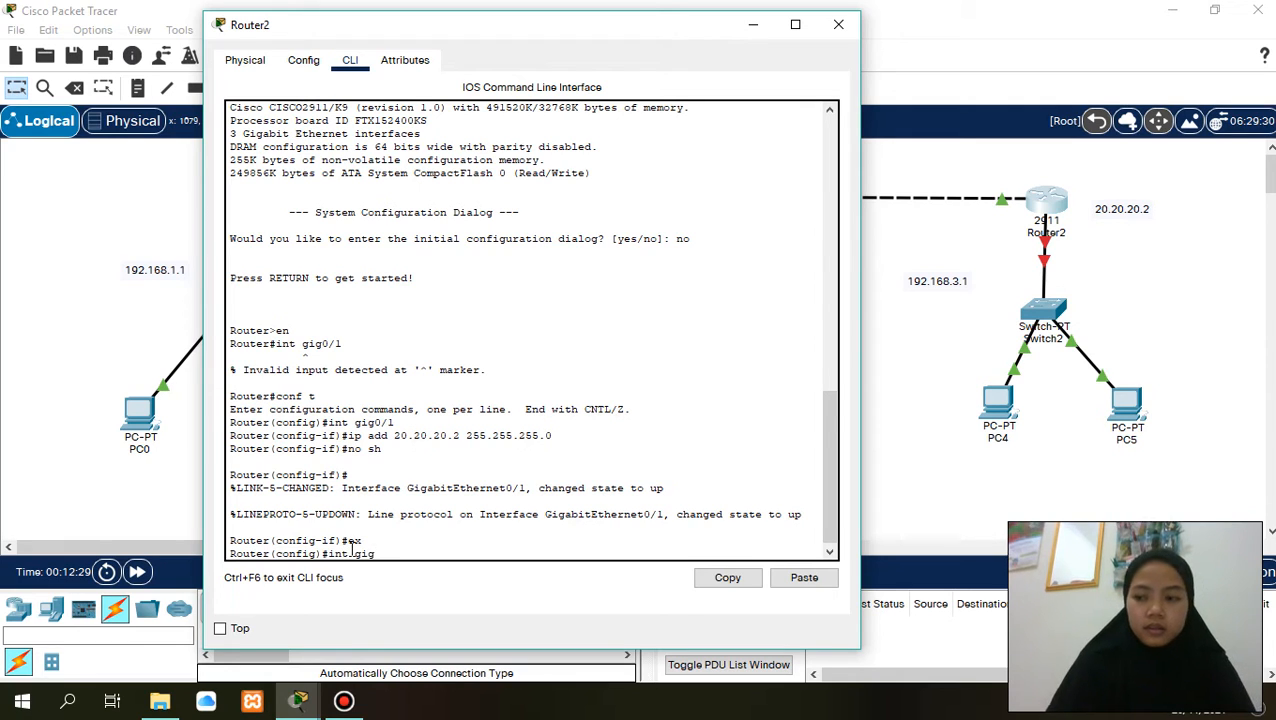
text(0/0)
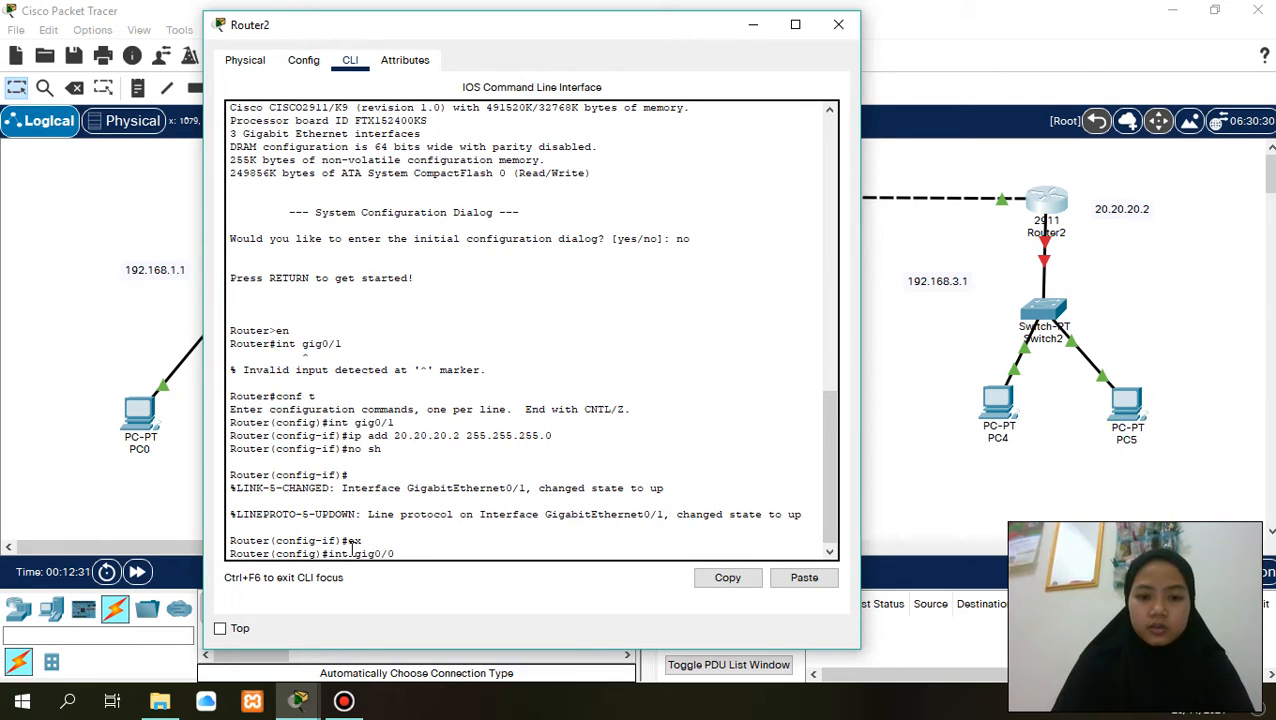
key(Return)
- Try to assign IP address 192.168.3.1 to Router2's gig0/0 interface without giving a subnet mask
text(ip add)
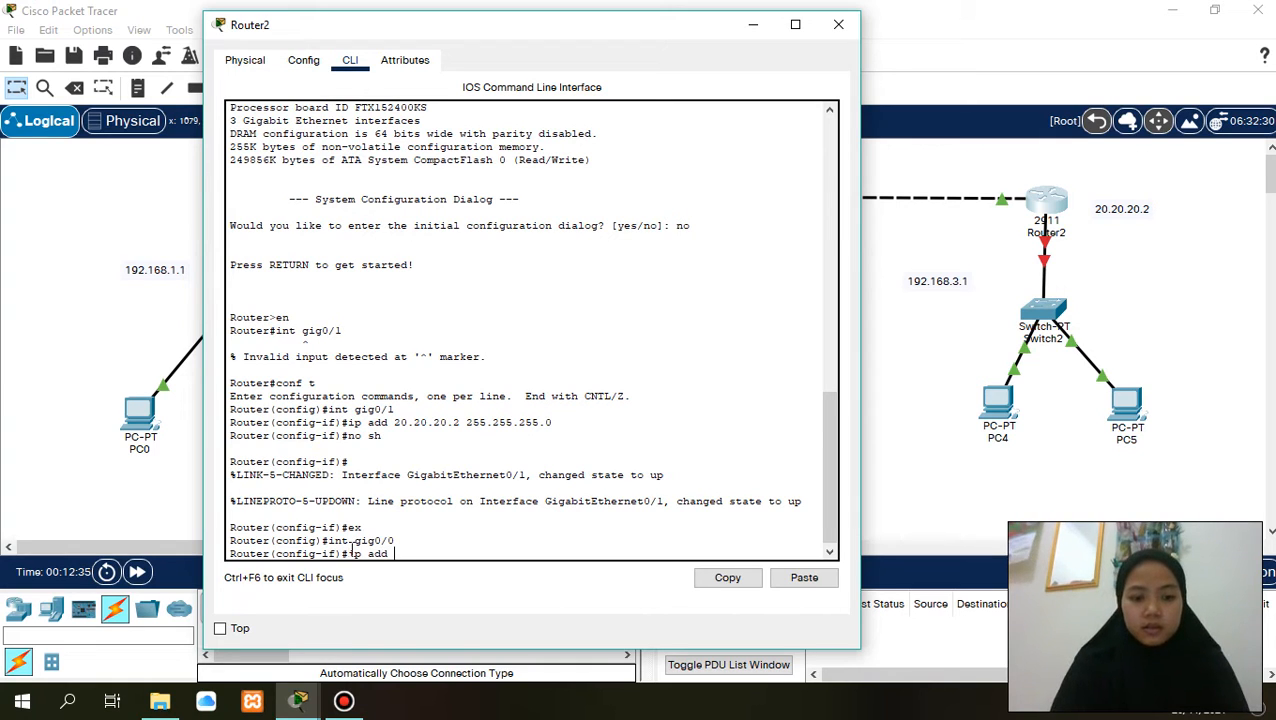
text( 192.168)
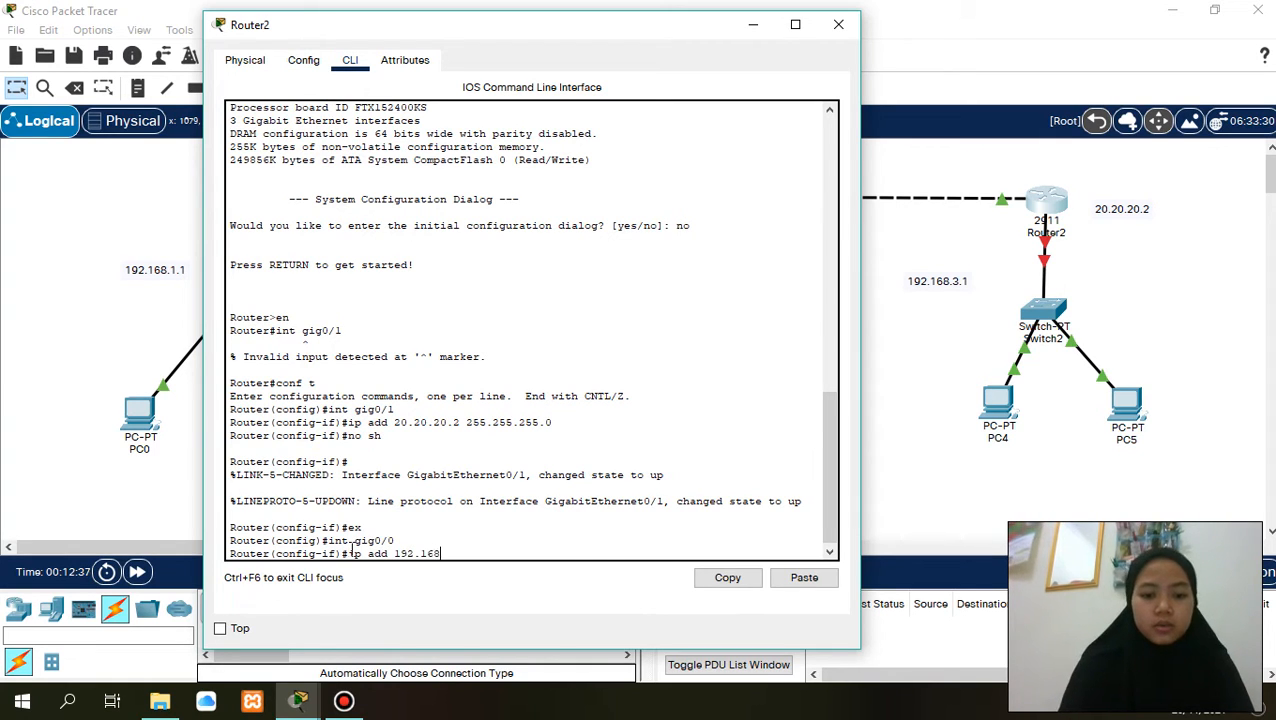
text(.2.)
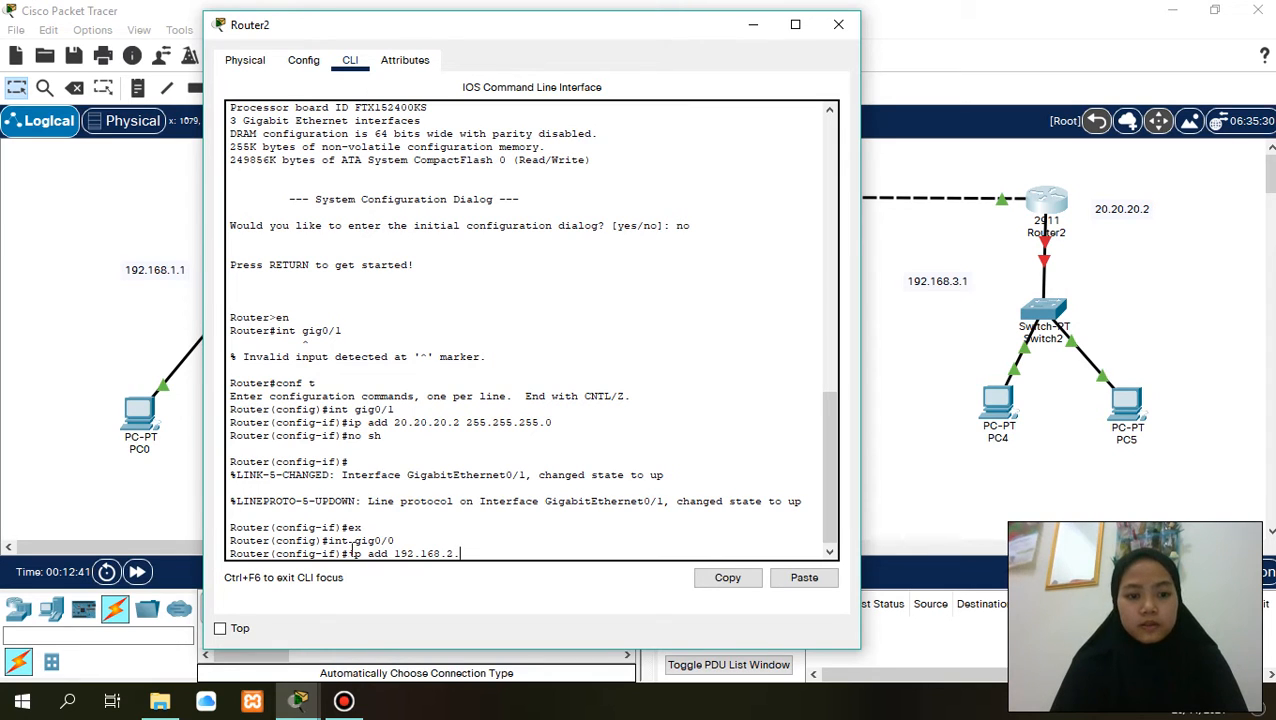
text(1)
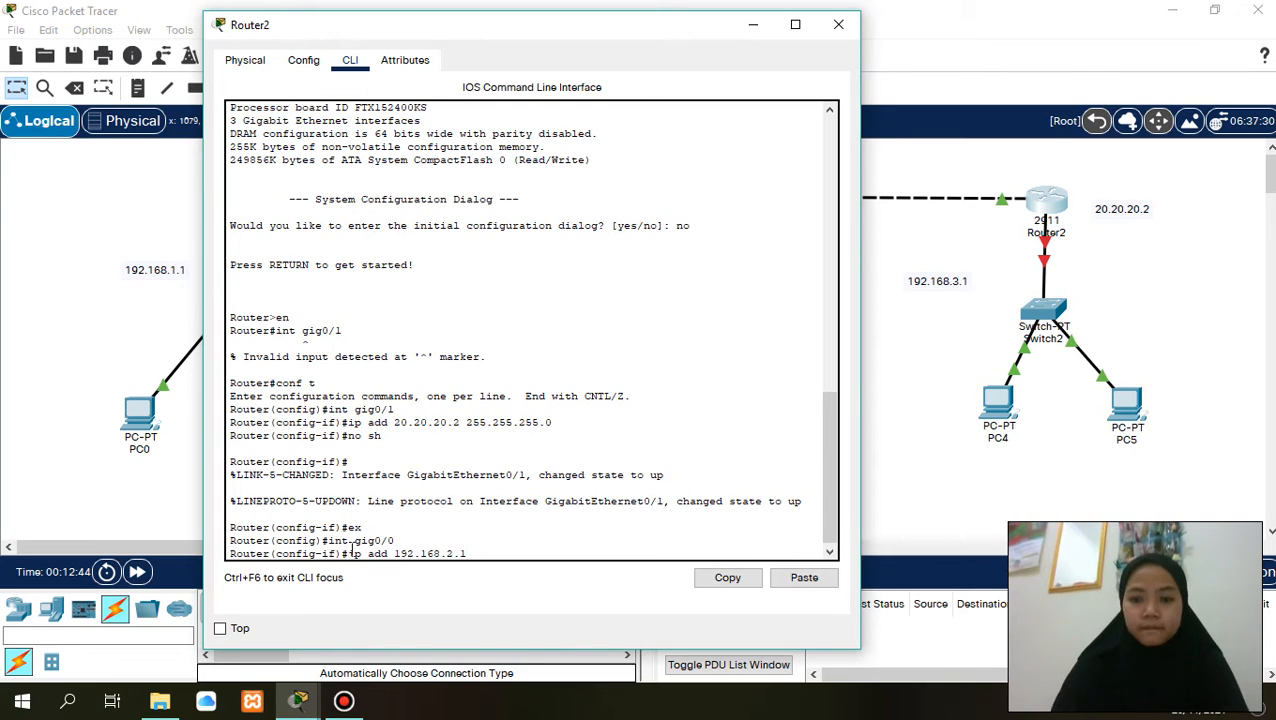
key(BackSpace)
key(BackSpace)
key(BackSpace)
text(3)
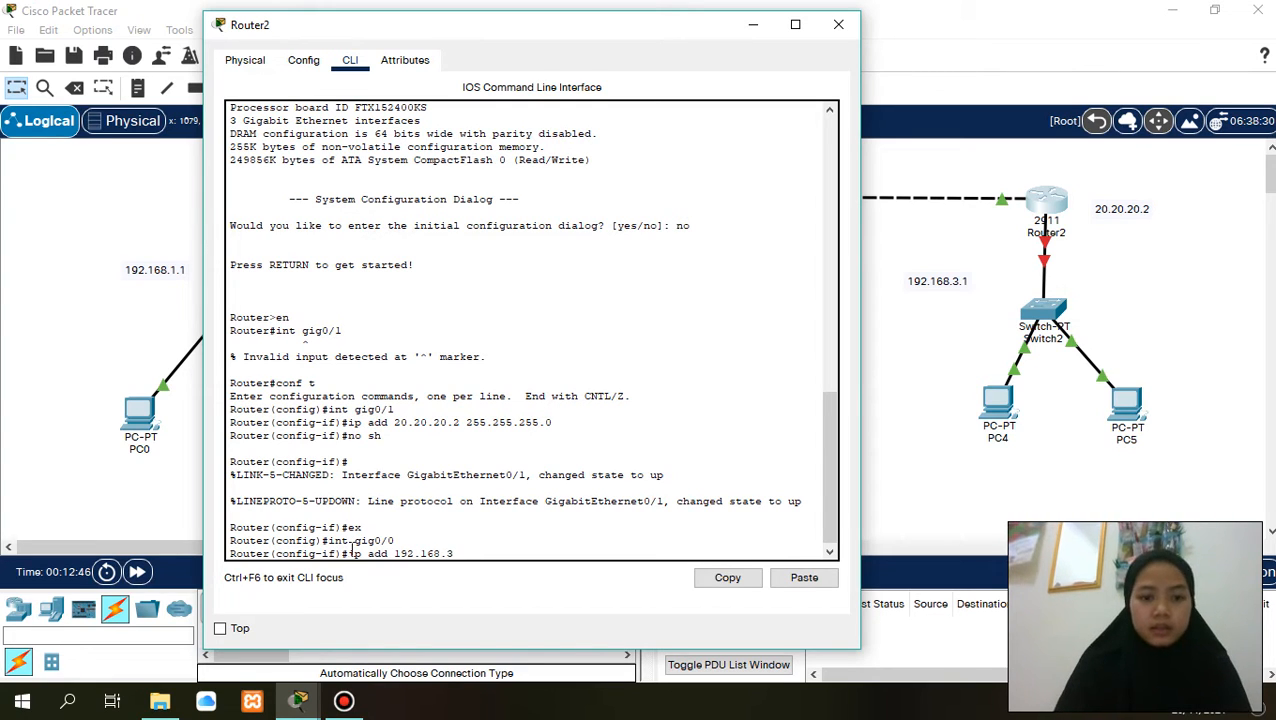
text(.1)
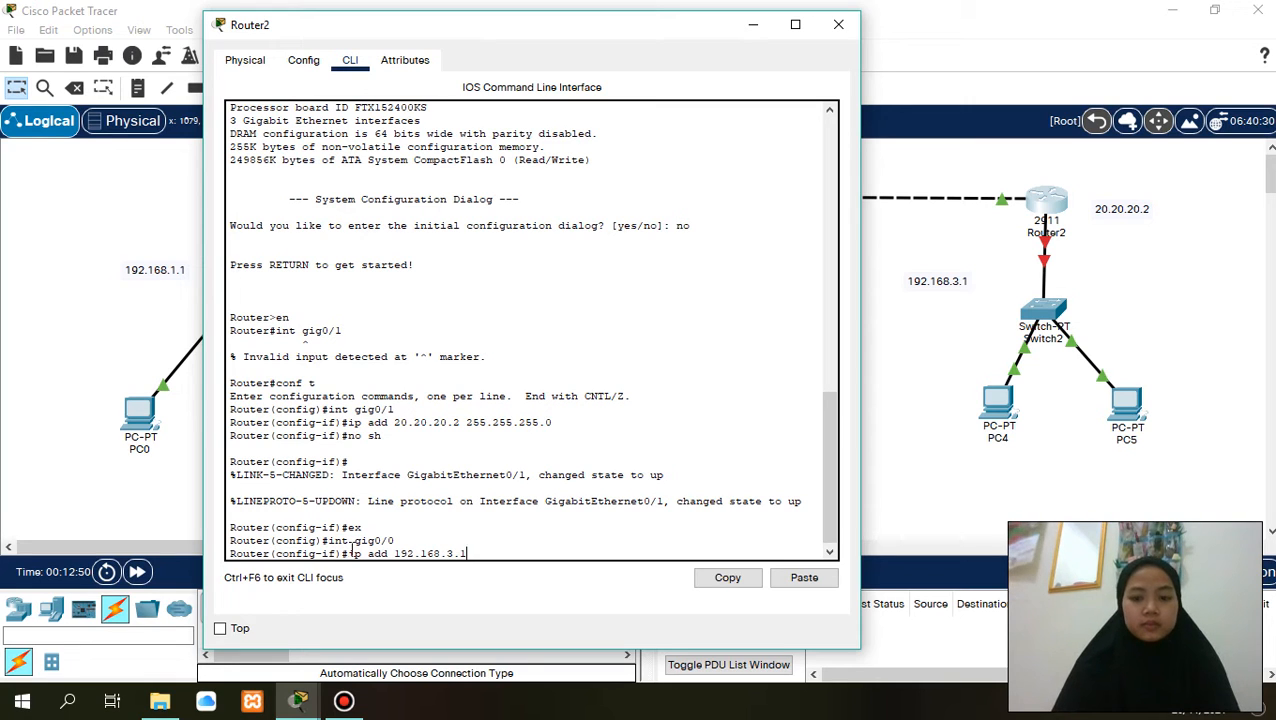
key(Return)
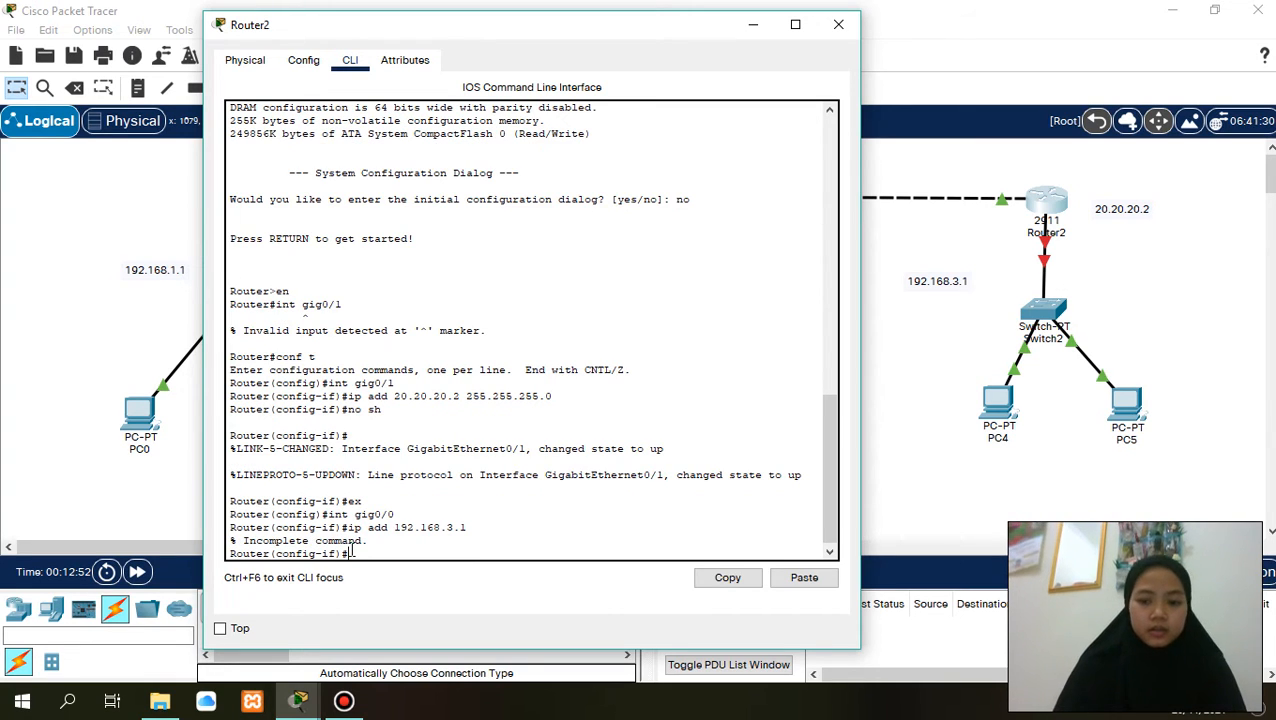
text(no sh)
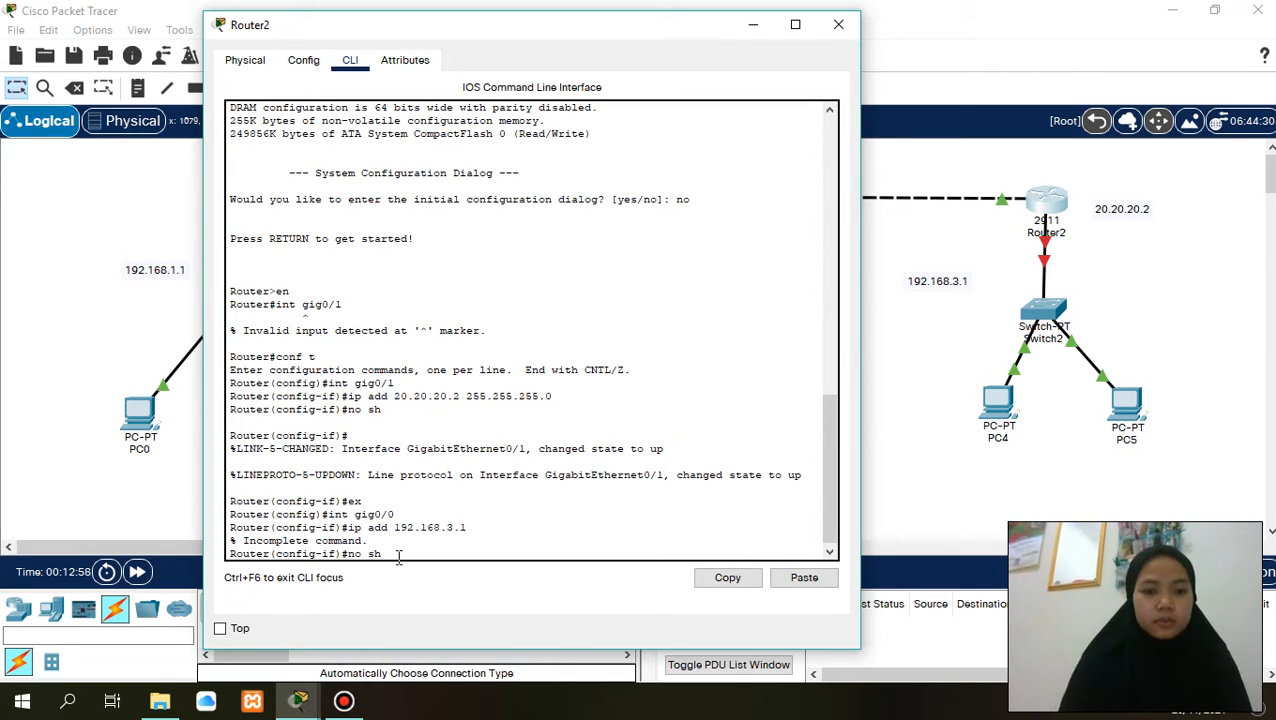
key(BackSpace)
key(BackSpace)
key(BackSpace)
key(BackSpace)
key(BackSpace)
- Assign IP address 192.168.3.1 with subnet mask 255.255.255.0 to Router2's gig0/0 interface
text(ip)
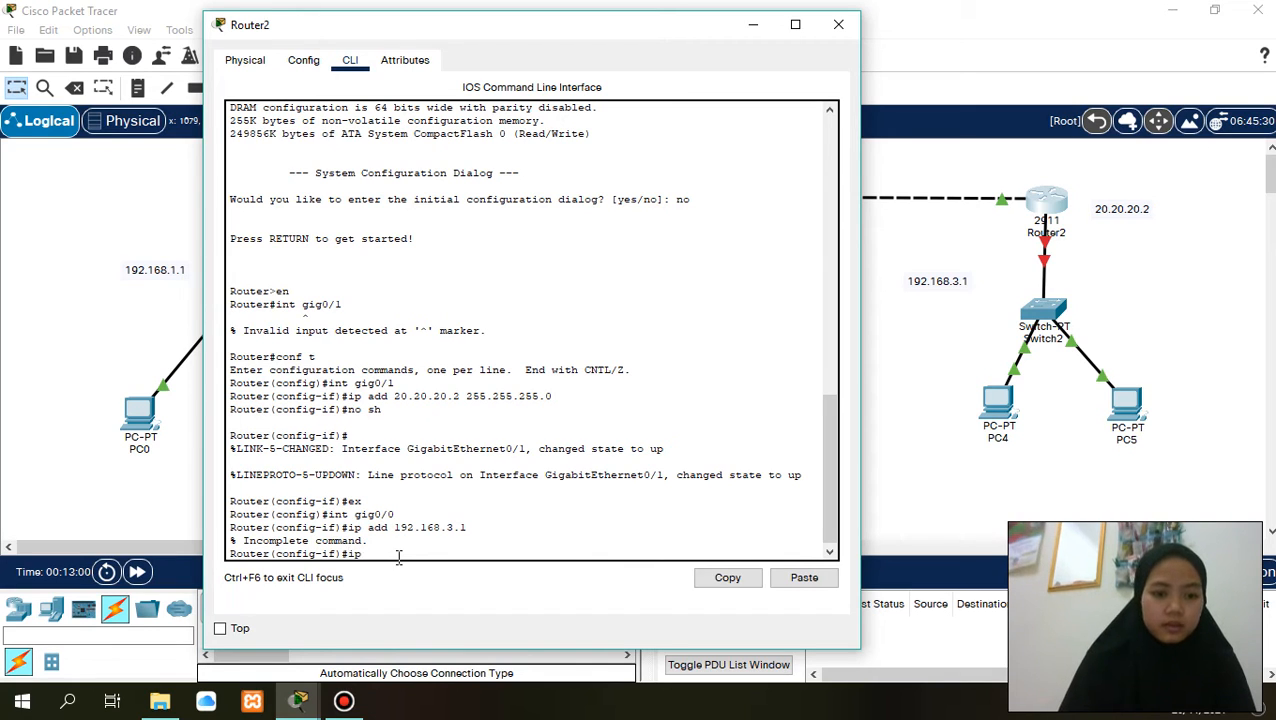
text( add 192)
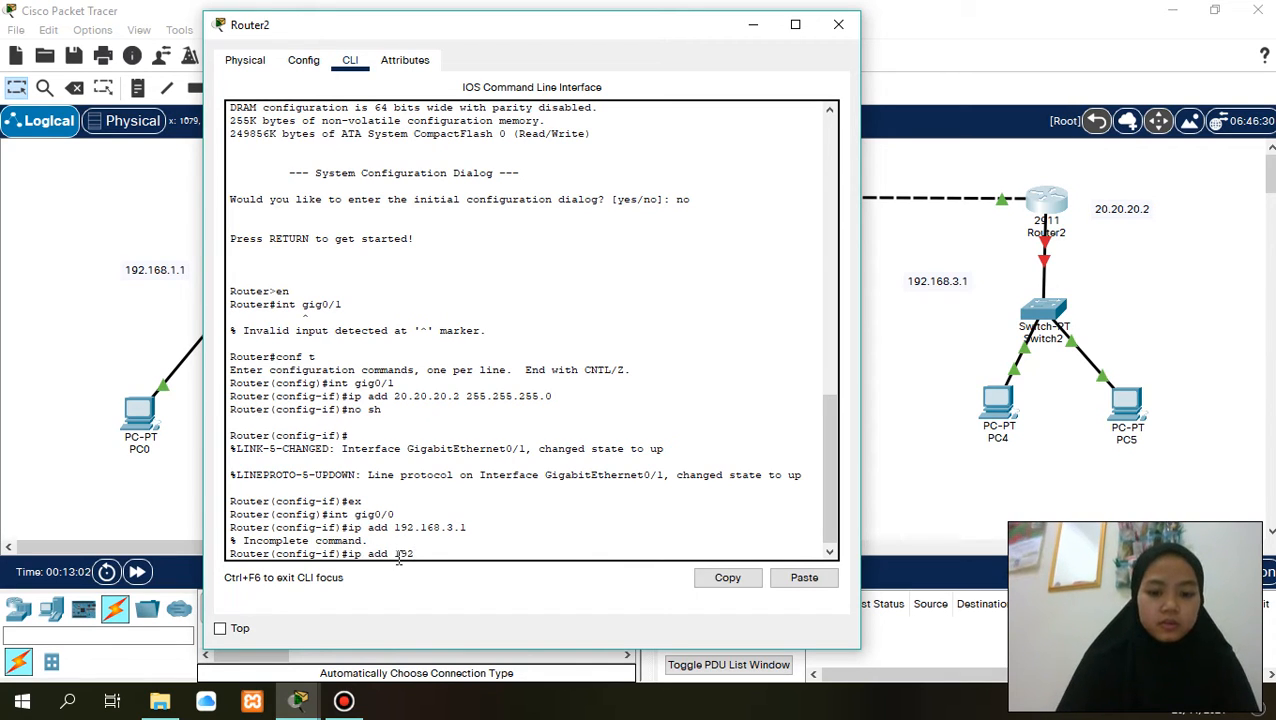
text(.168)
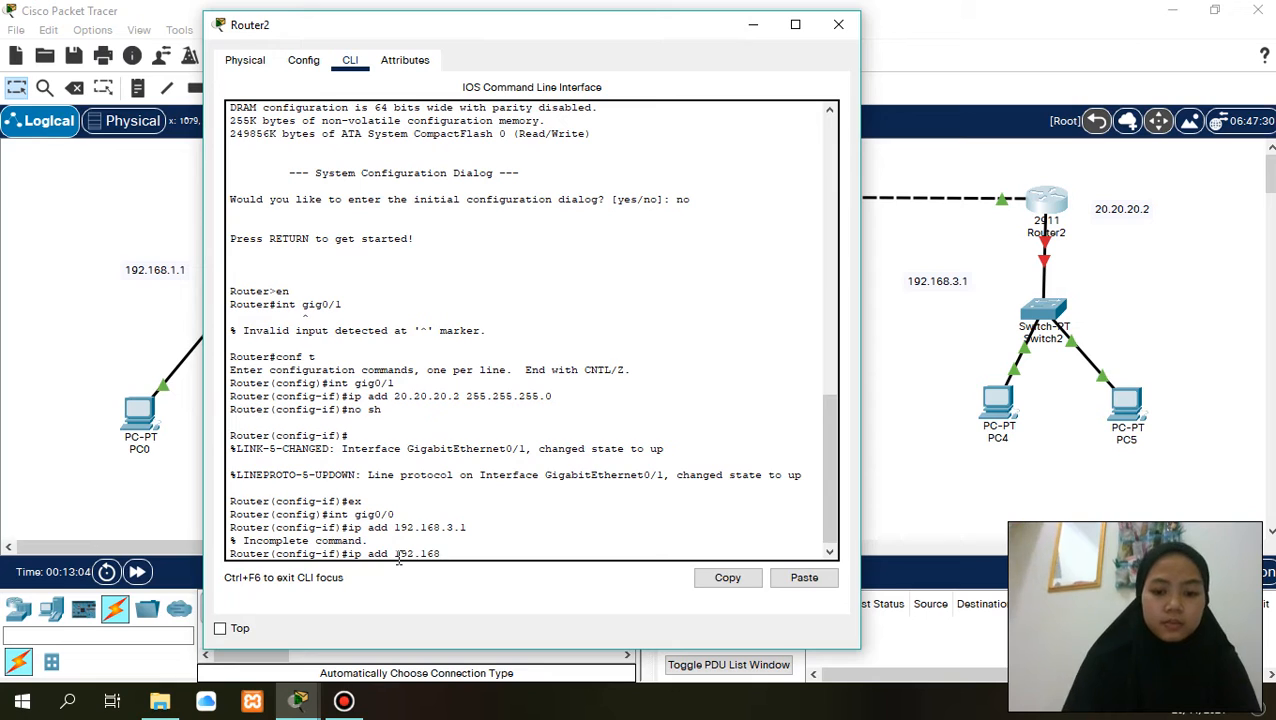
text(.3.1 )
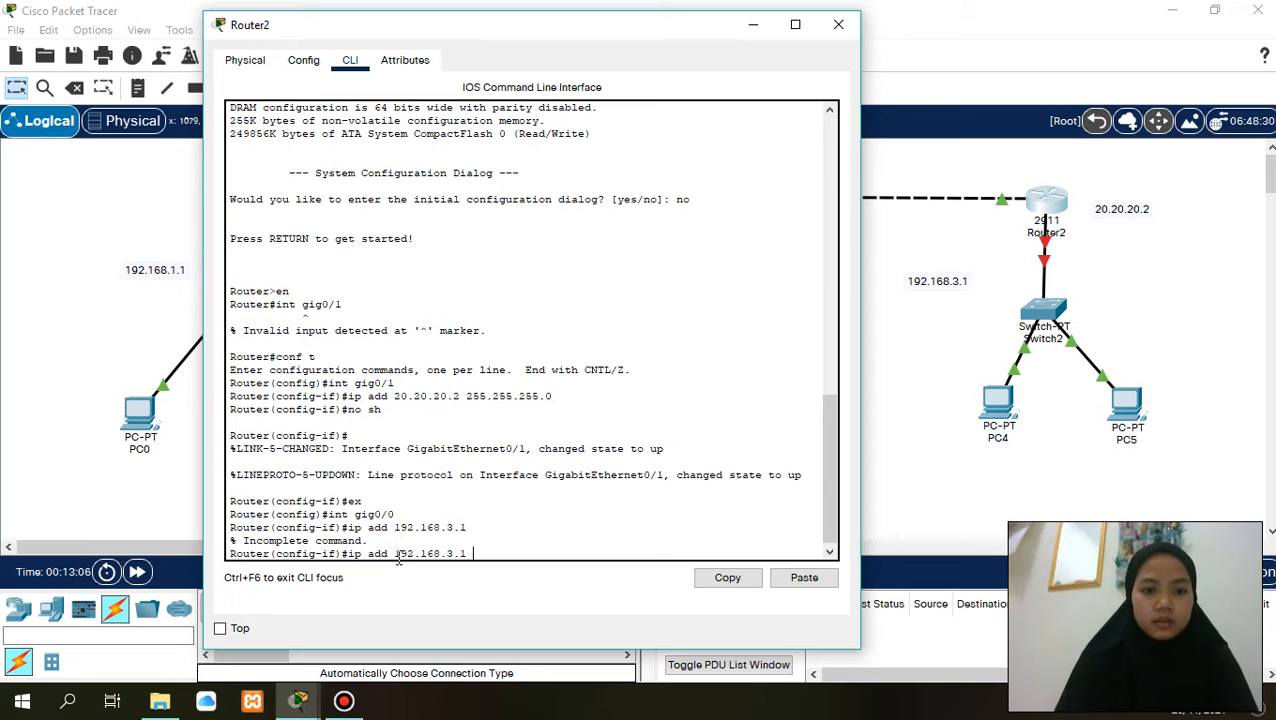
text(255.255)
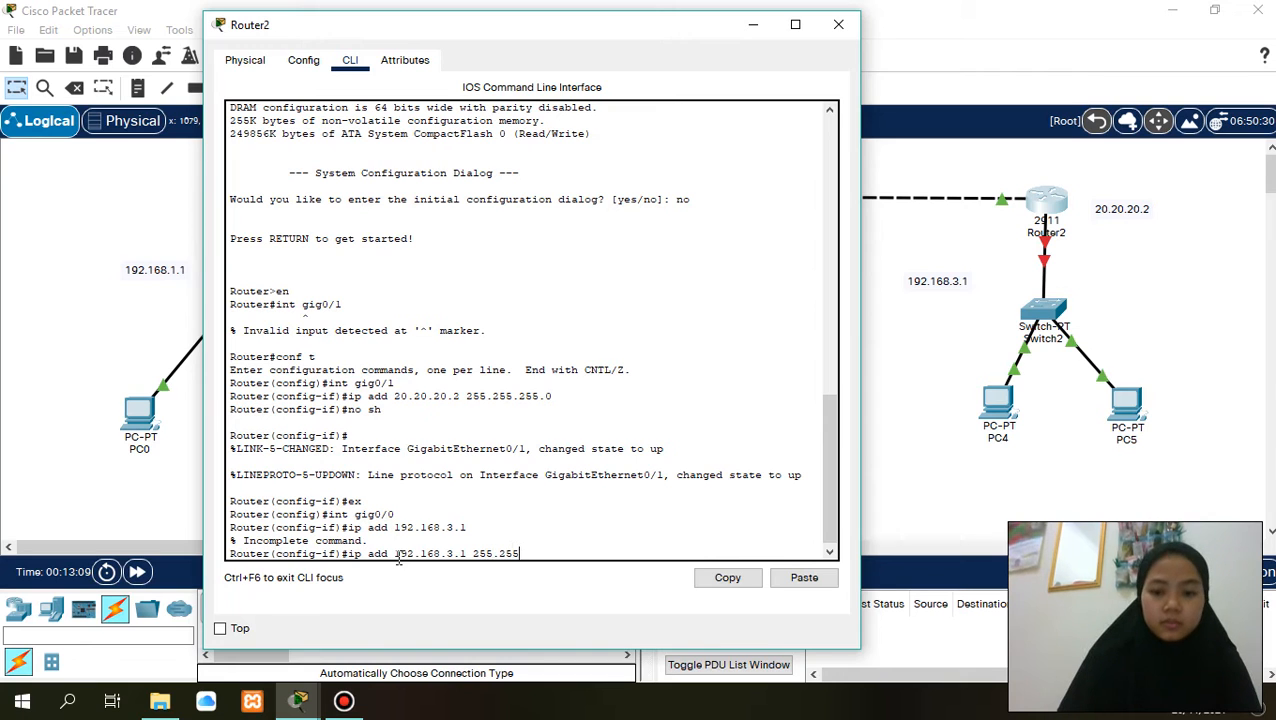
text(.255.0)
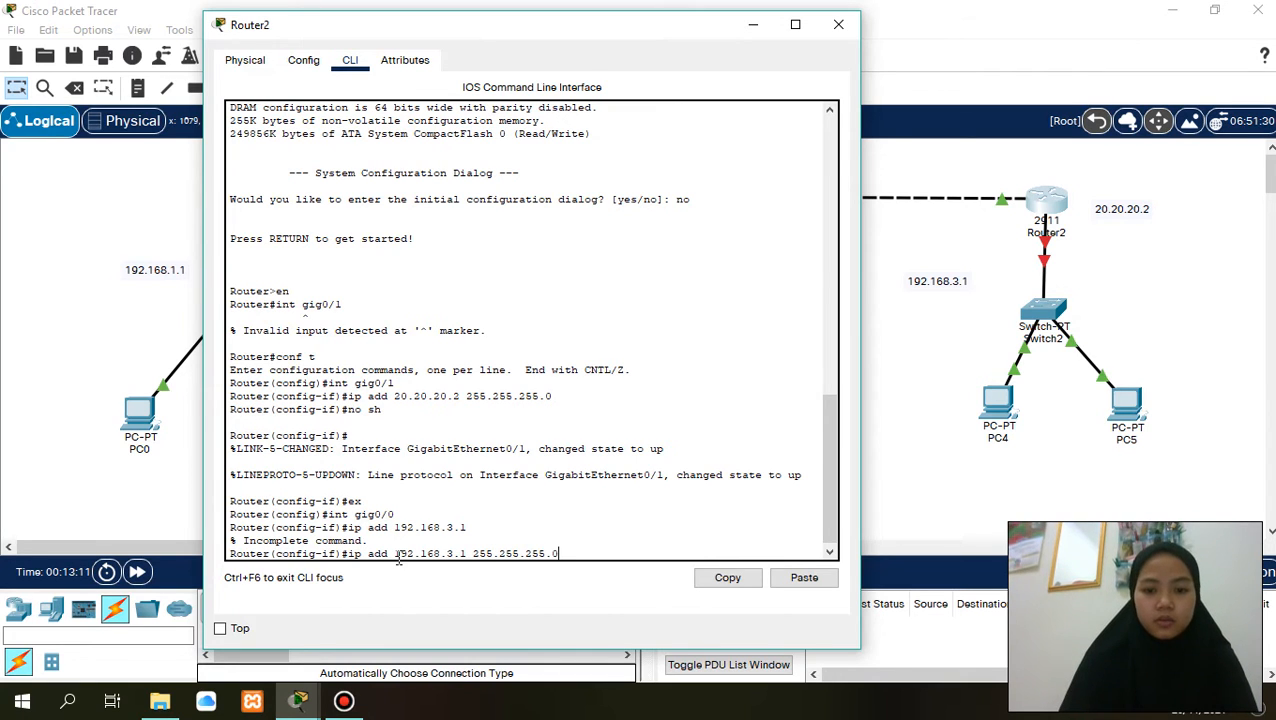
key(Return)
- Enable Router2's gig0/0 interface with no sh and exit to global configuration mode
text(no)
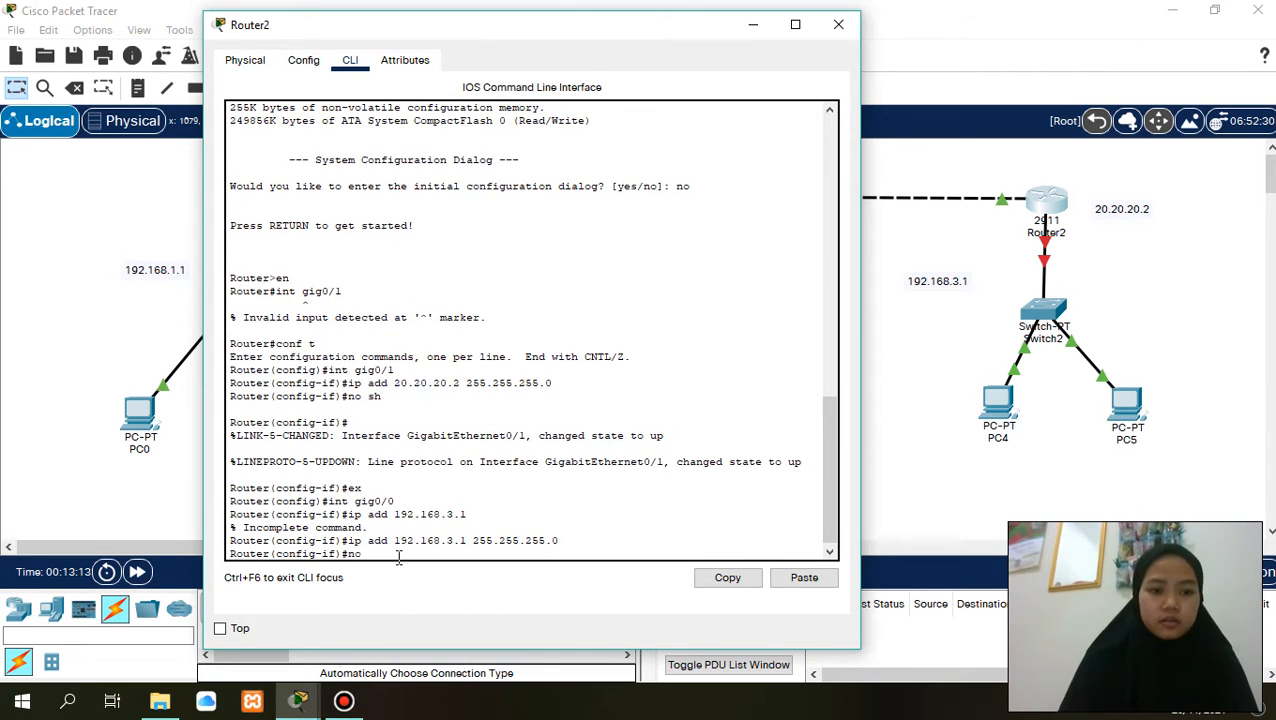
text( sh)
key(Return)
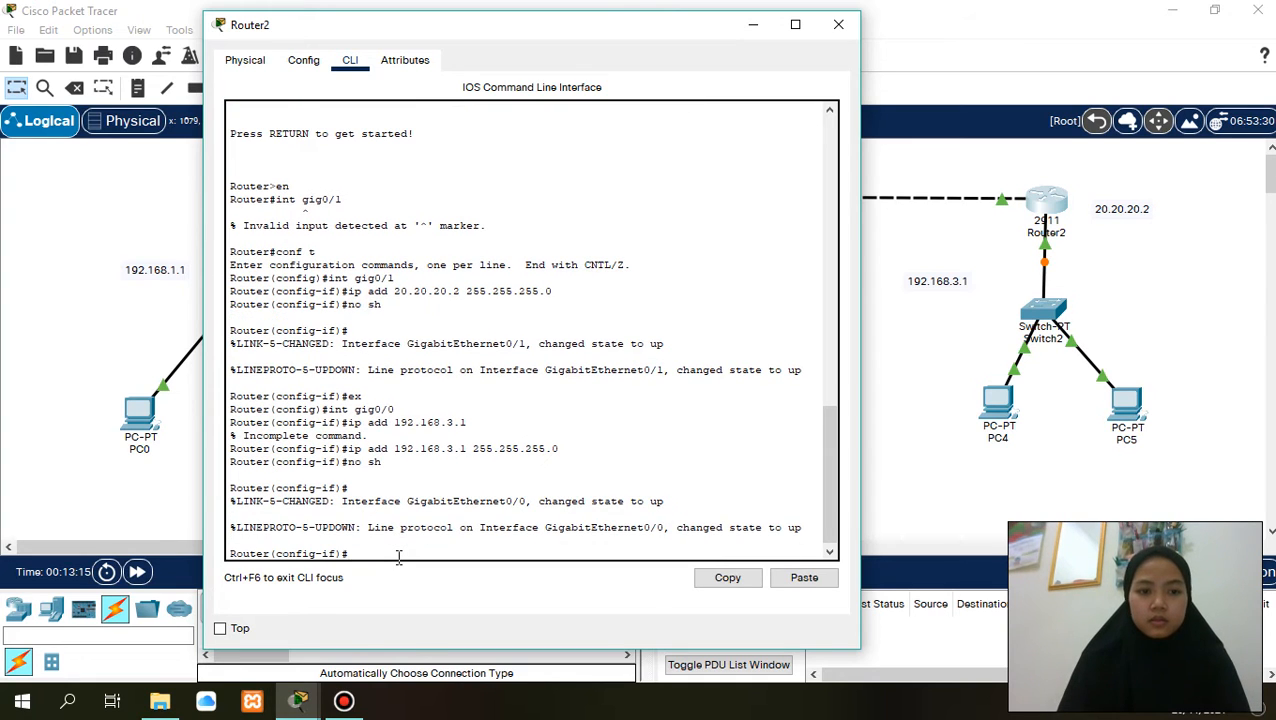
text(ex)
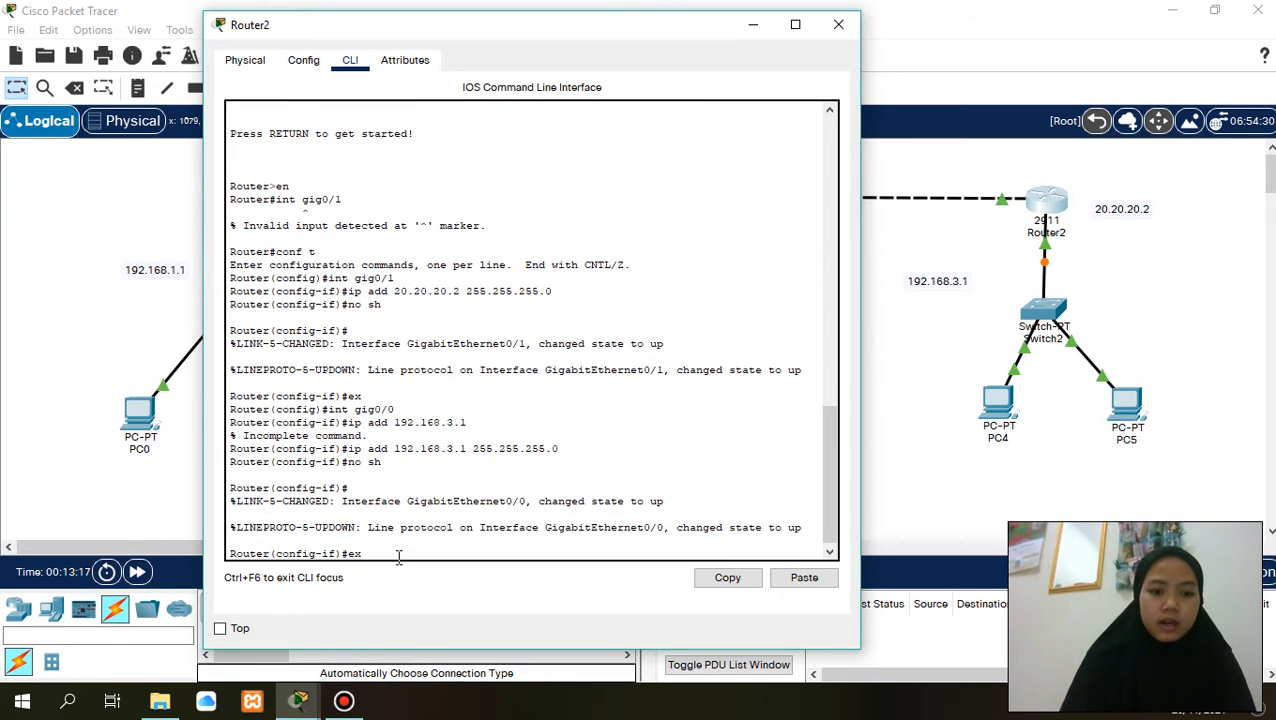
key(Return)
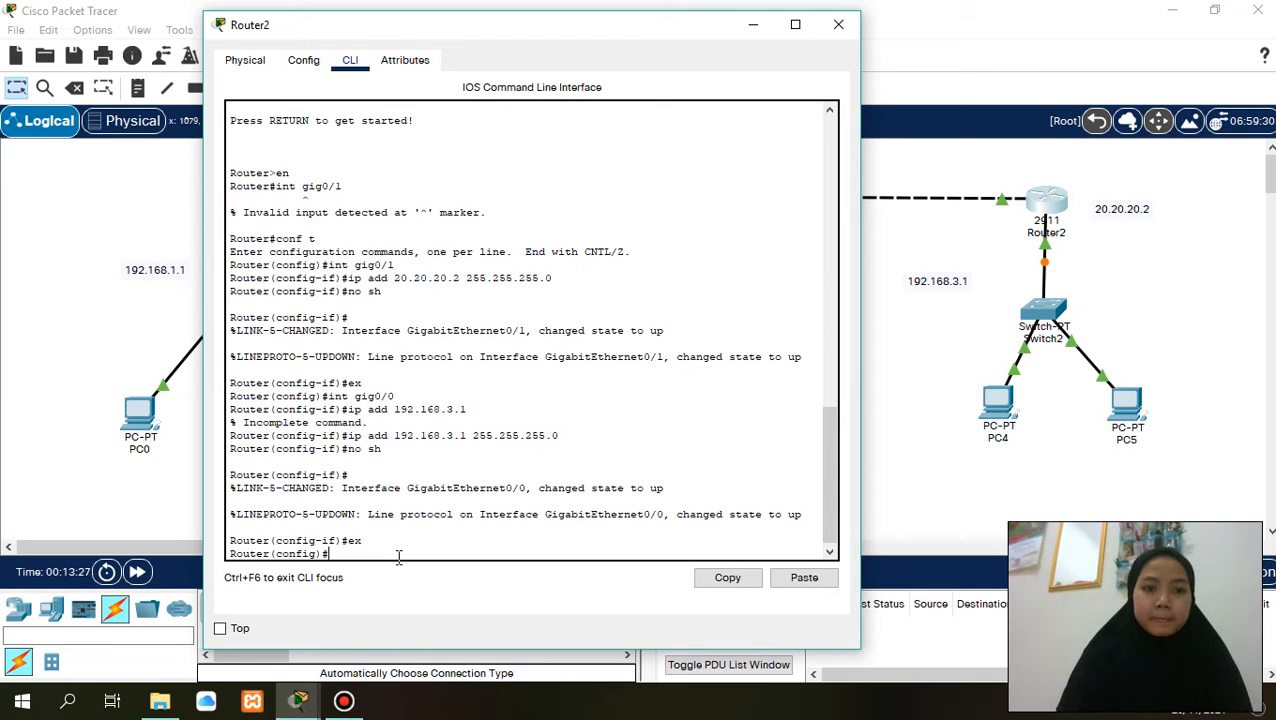
- Write the command int 0/1 at Router2's global configuration prompt
text(int)
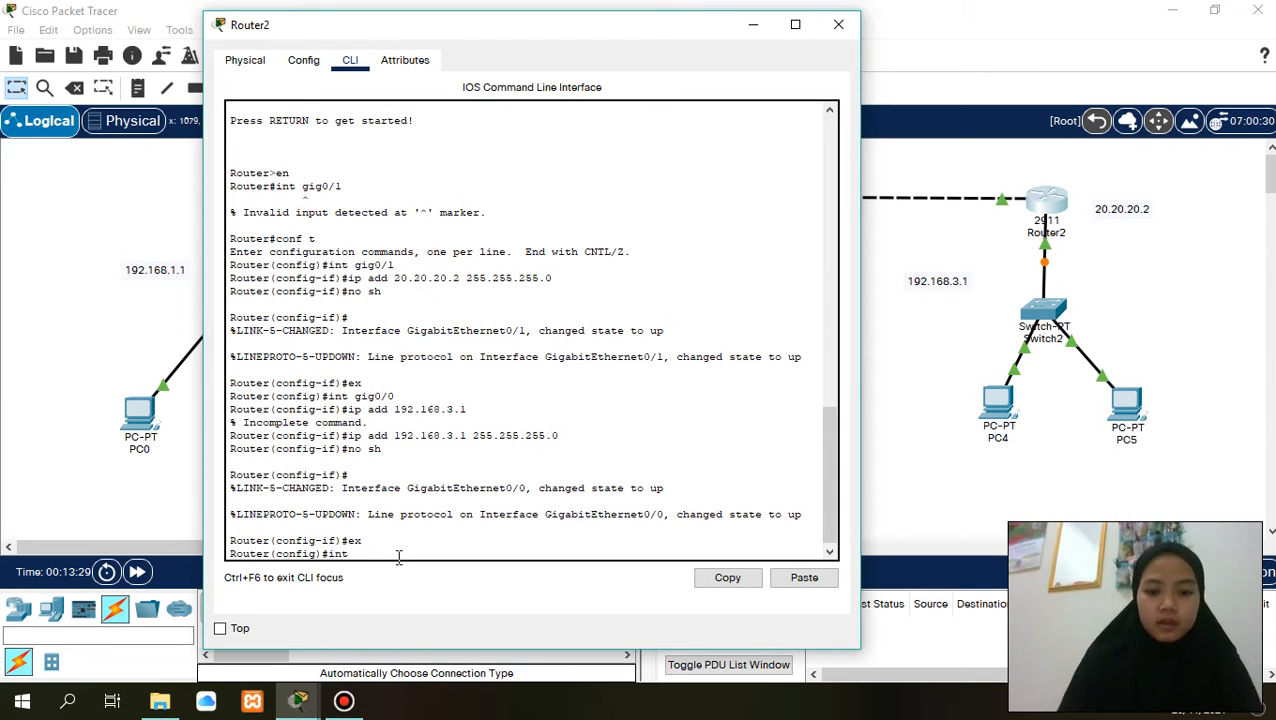
text( 0/1)
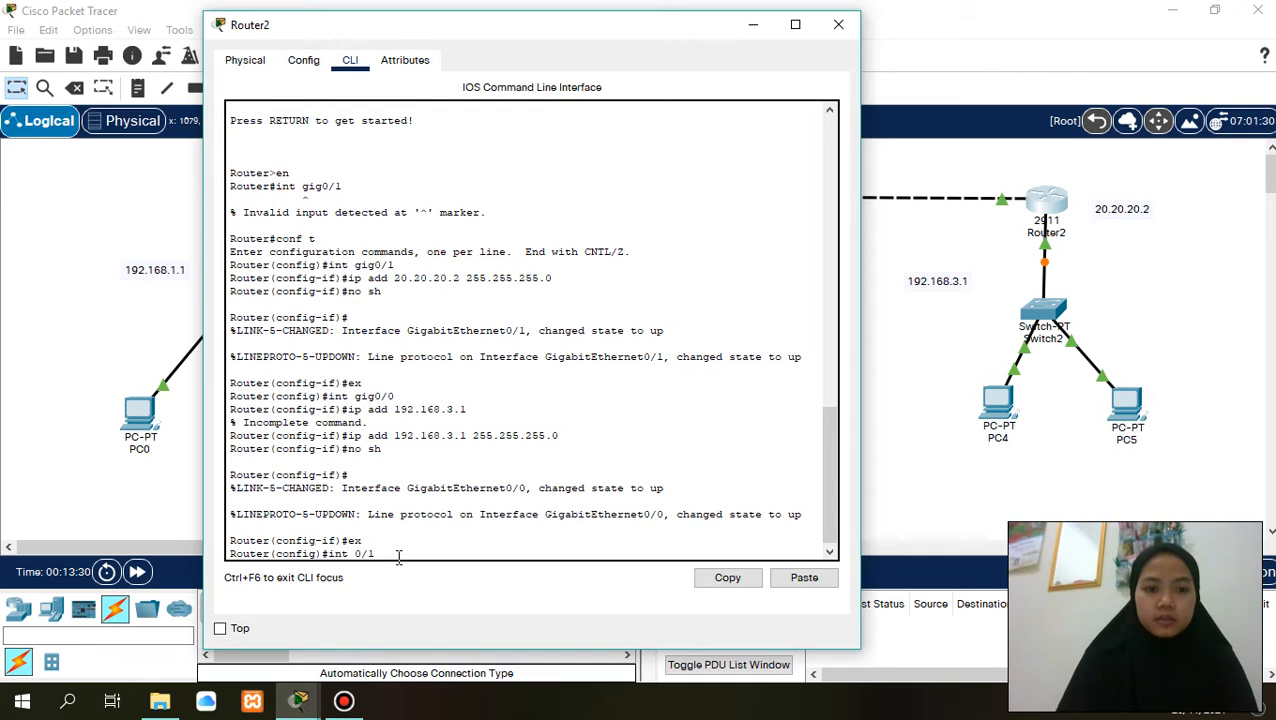
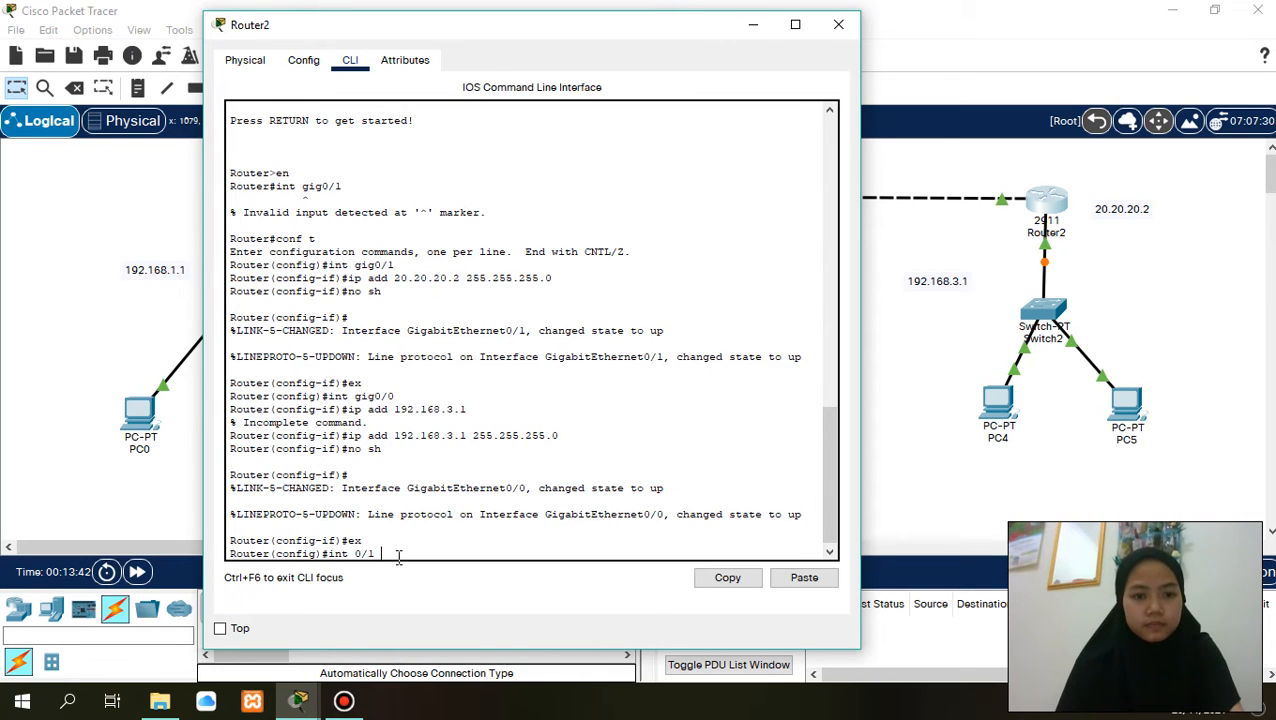
- Correct the pending command to int gig0/1 and enter configuration mode for Router2's gig0/1 interface
key(BackSpace)
key(BackSpace)
key(BackSpace)
text(g)
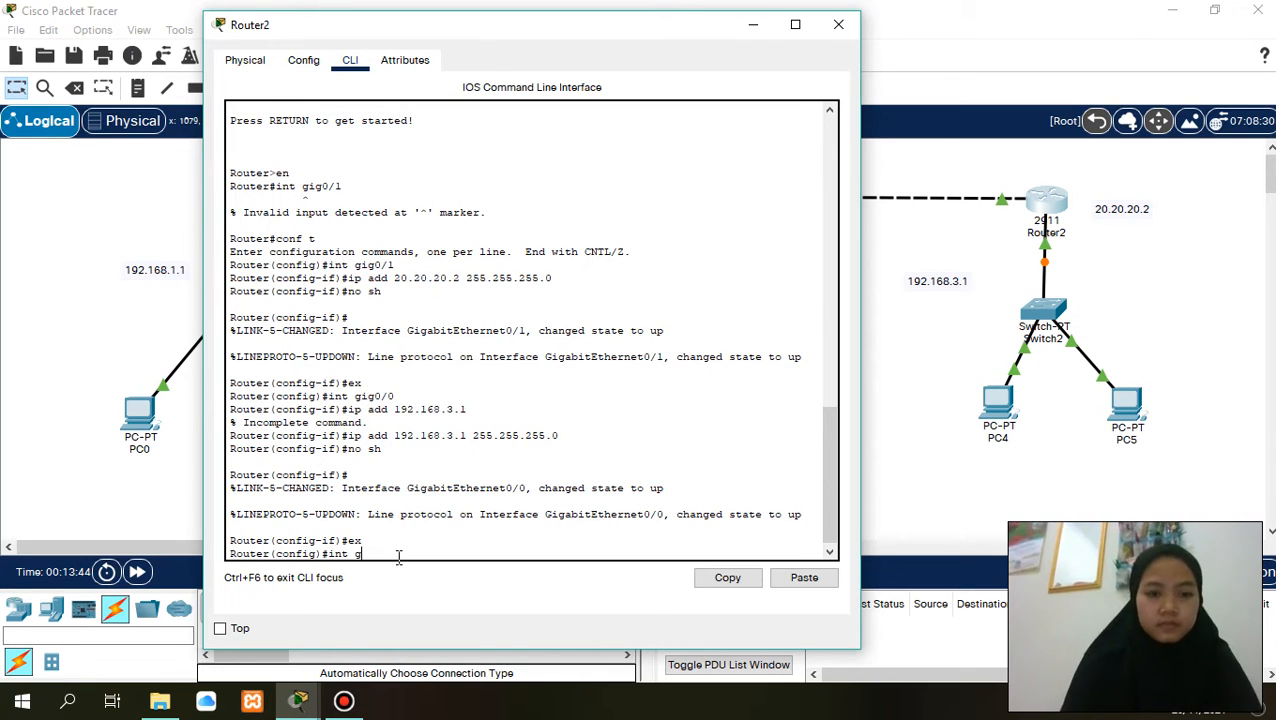
text(ig0)
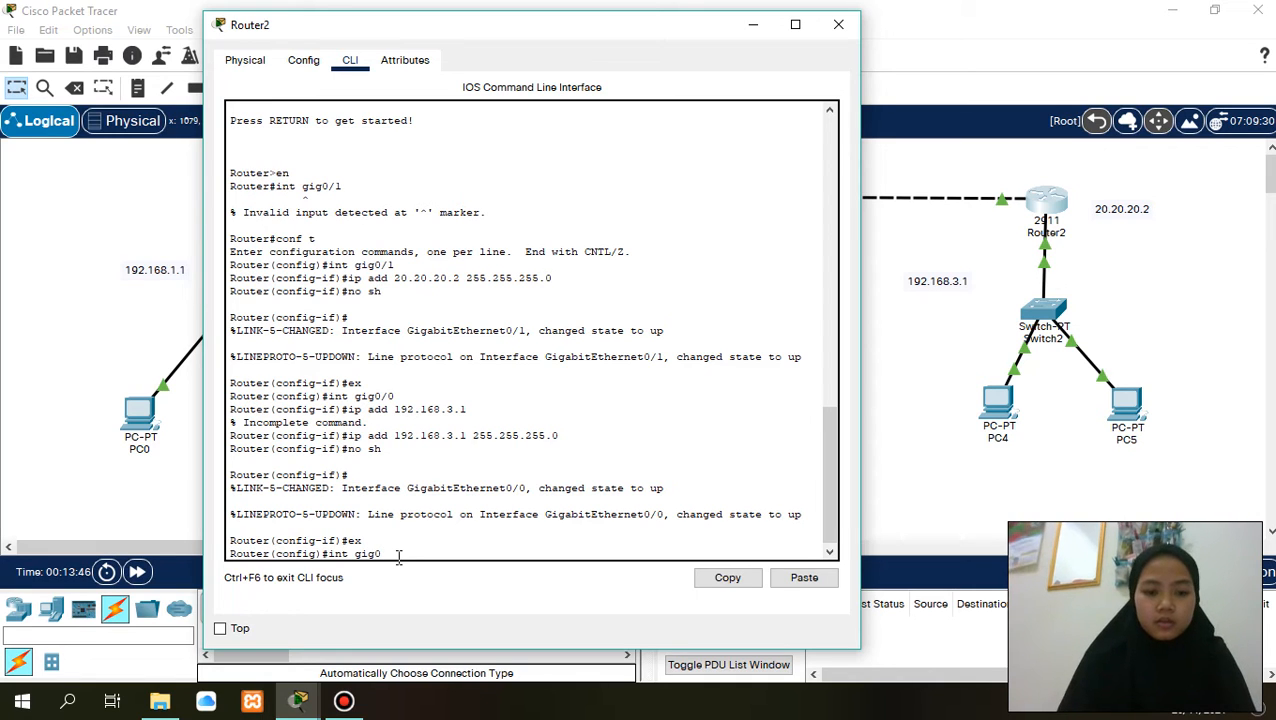
text(/1)
key(Return)
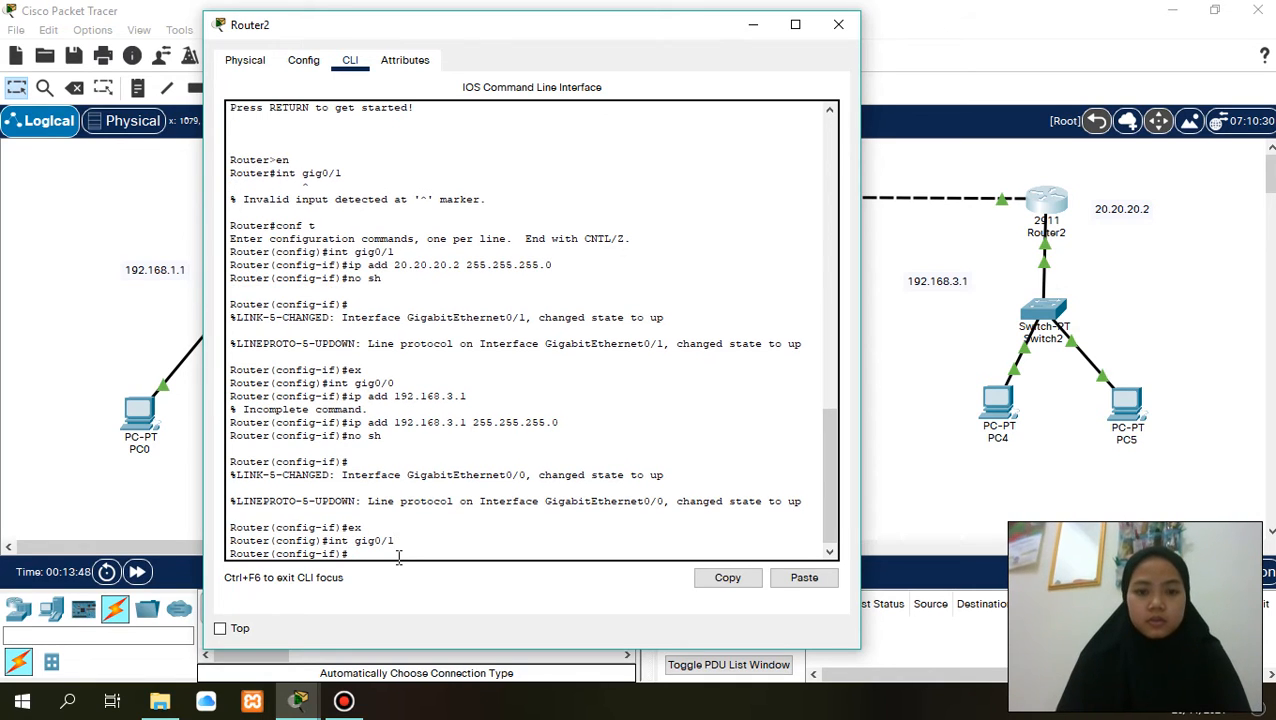
- Assign IP address 20.20.20.2 with subnet mask 255.255.255.0 to Router2's gig0/1 interface
text(ip add )
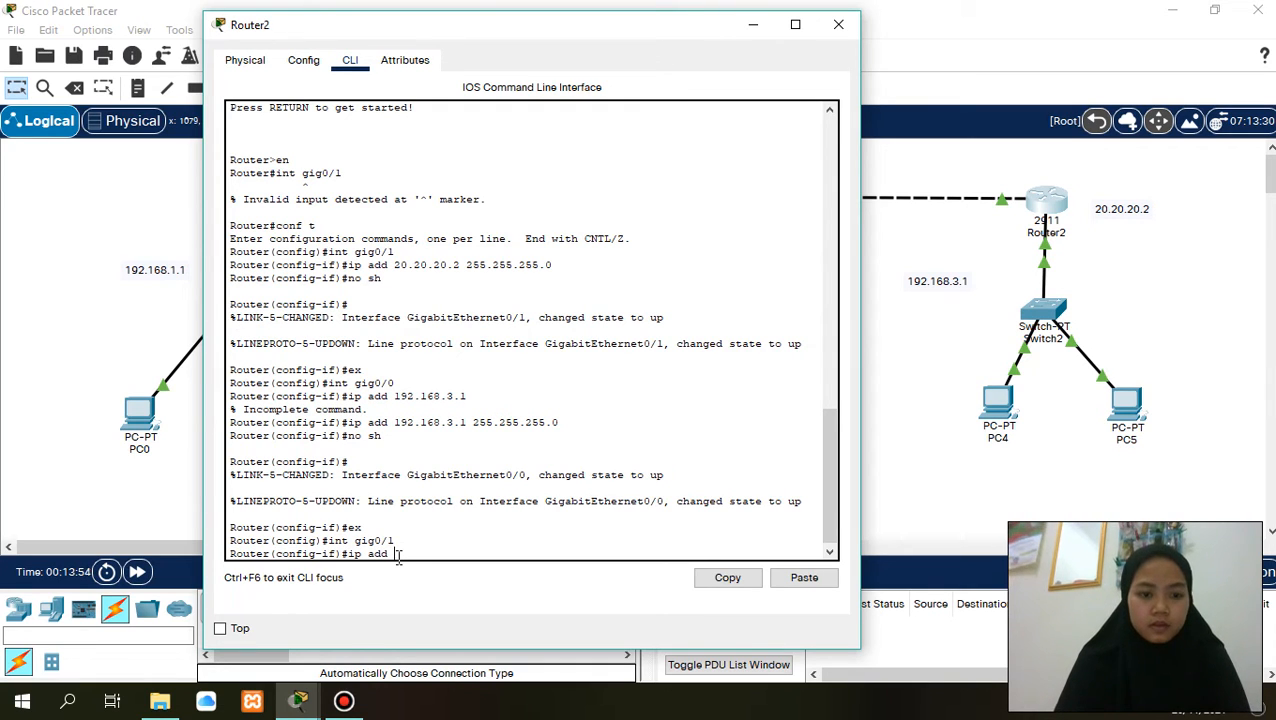
text(20.20)
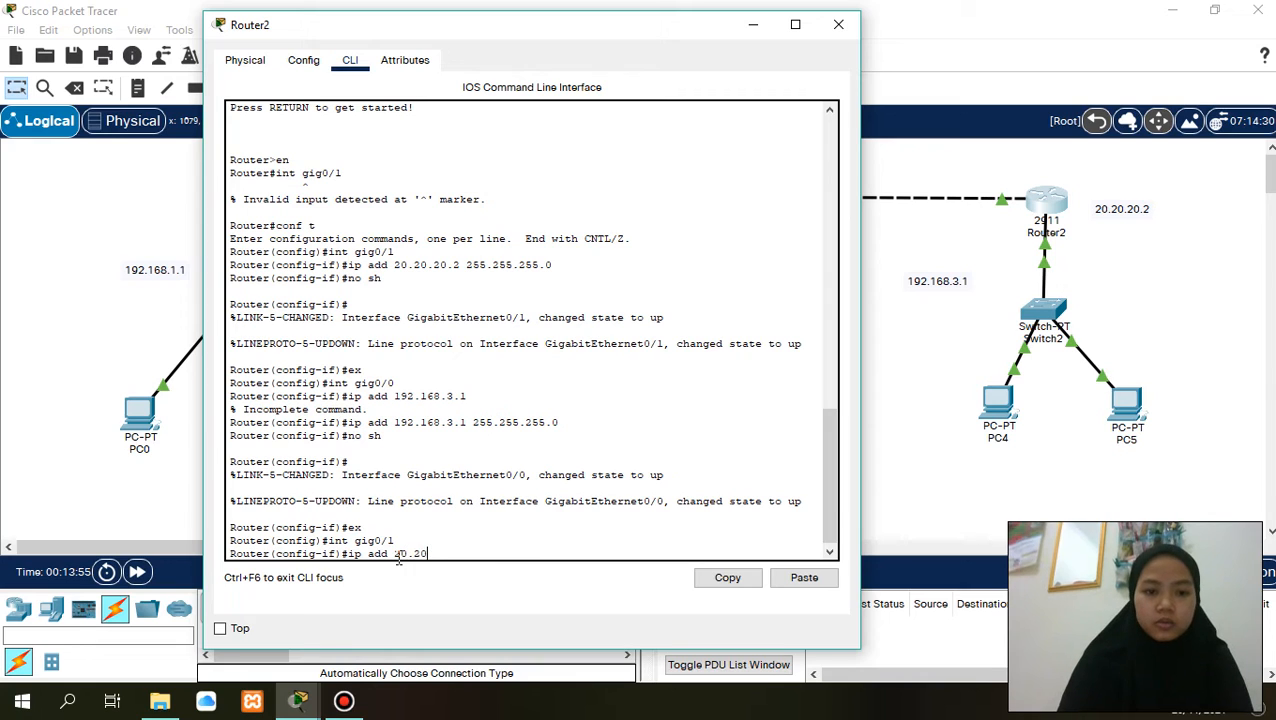
text(.20.20)
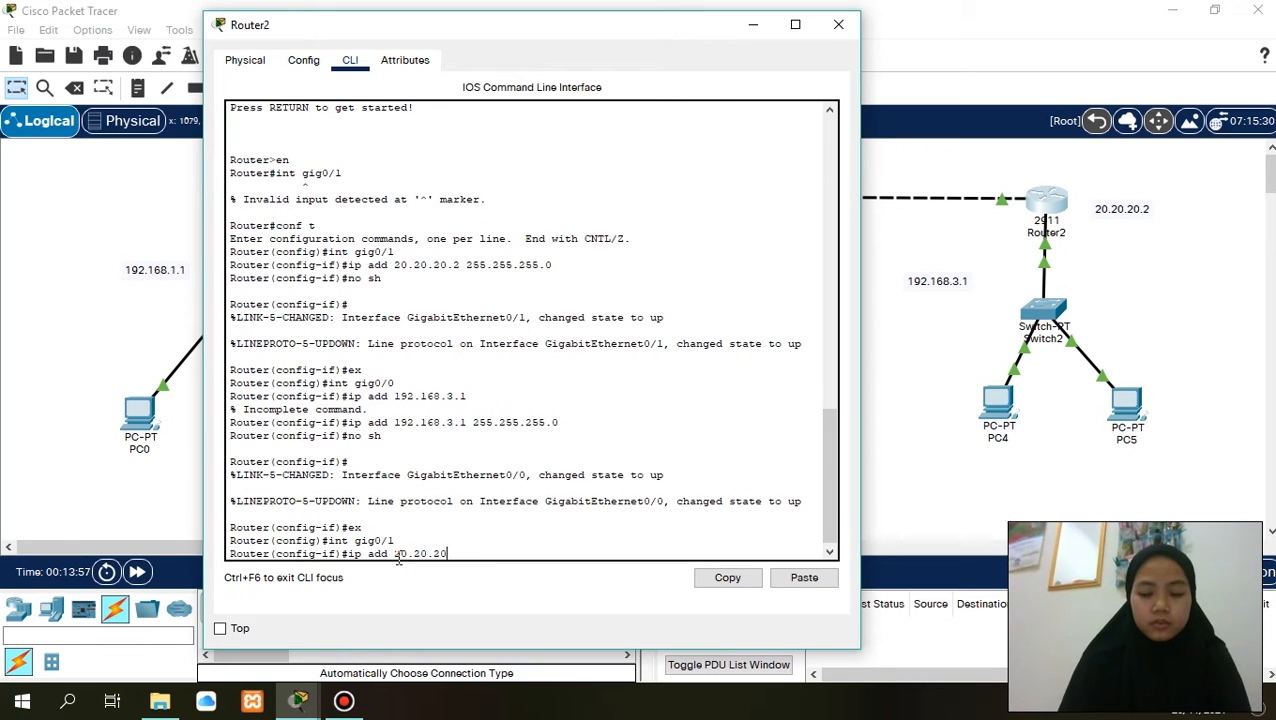
text(2 )
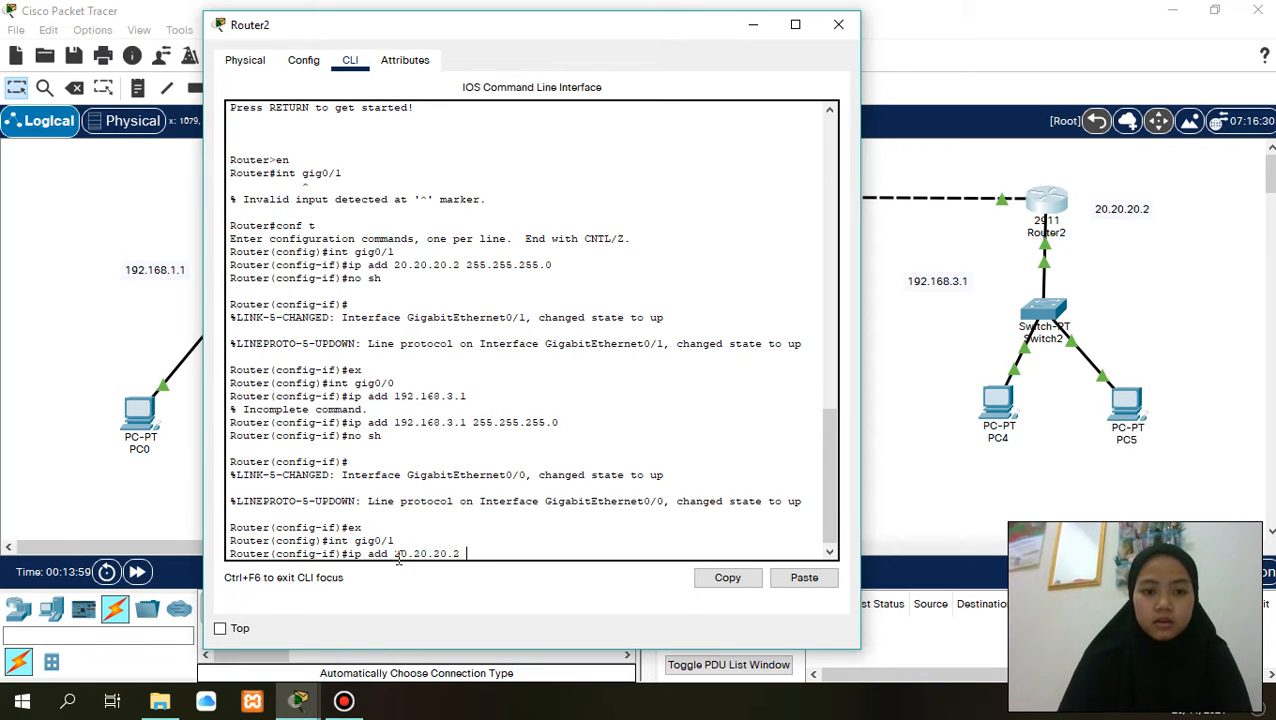
text(255.255)
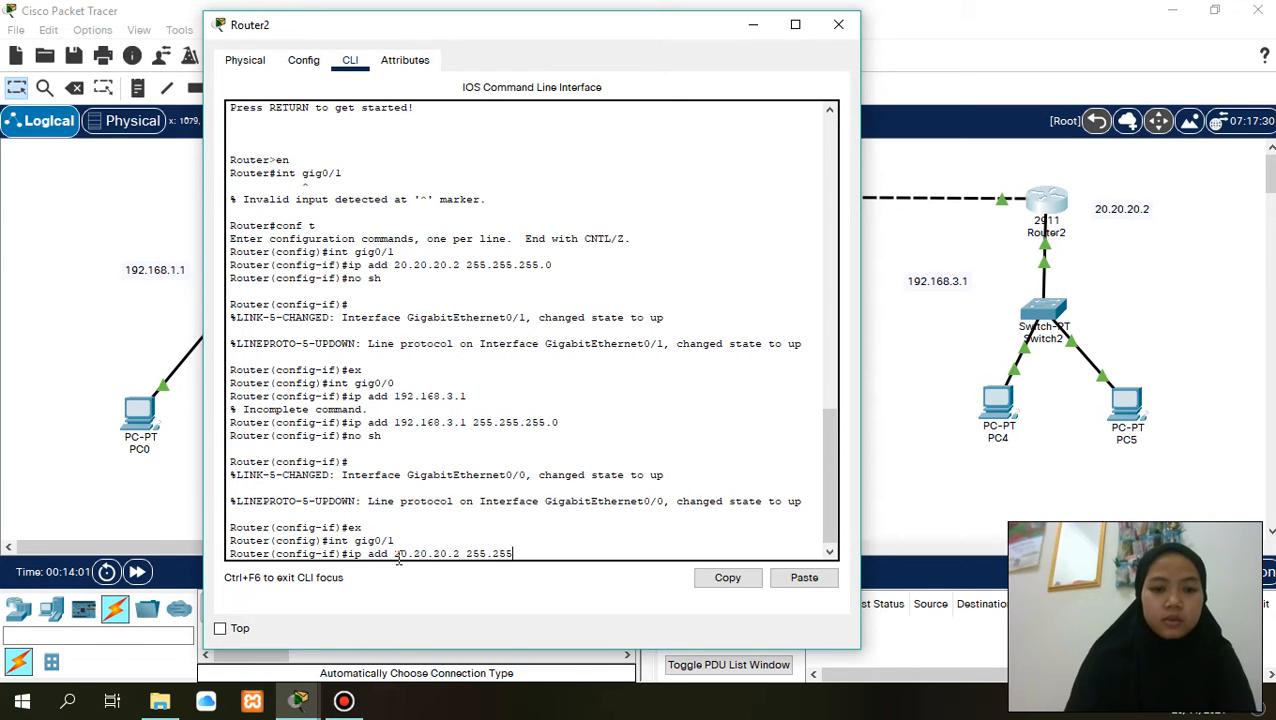
text(.255.0)
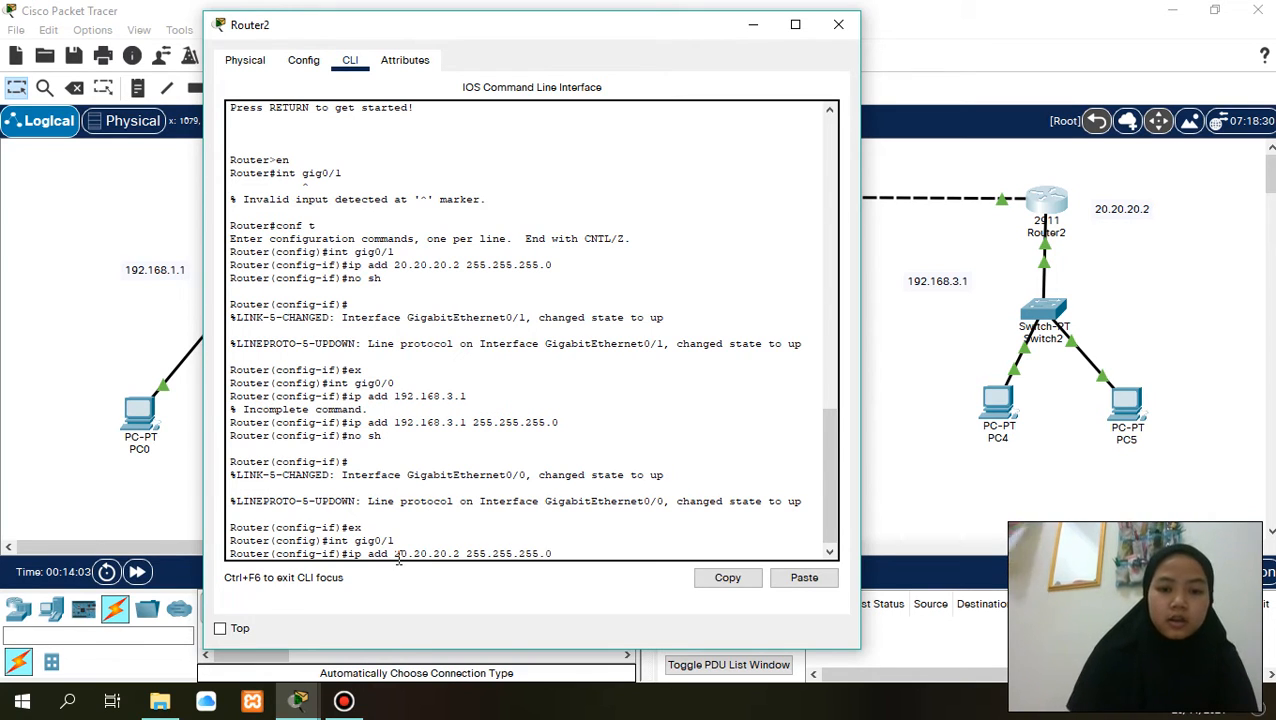
key(Return)
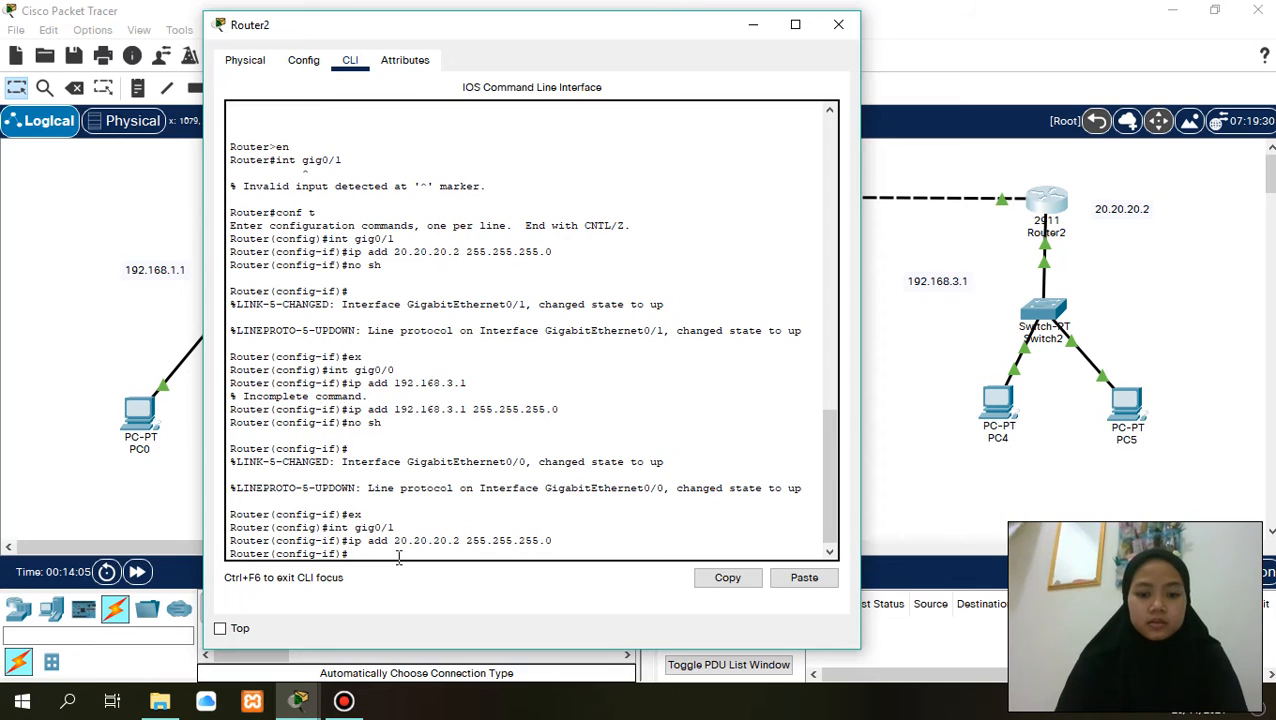
- Enable Router2's gig0/1 interface with no sh and exit to global configuration mode
text(no sh)
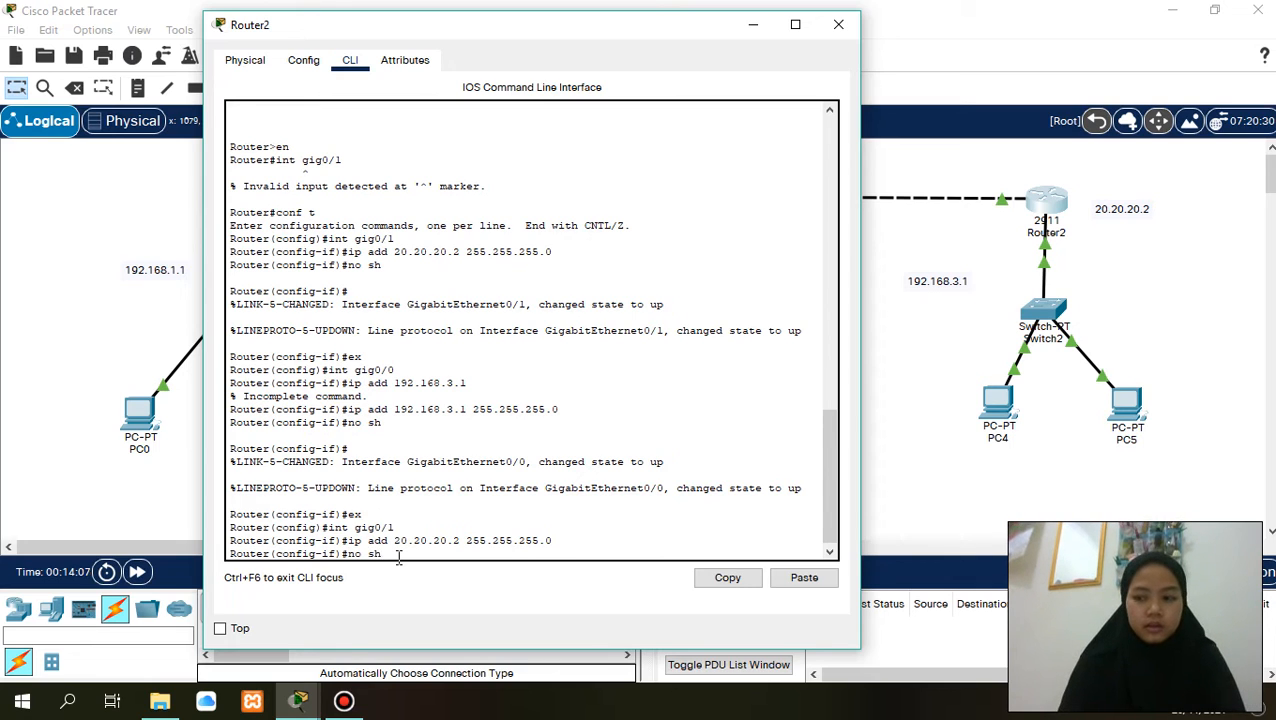
key(Return)
key(Return)
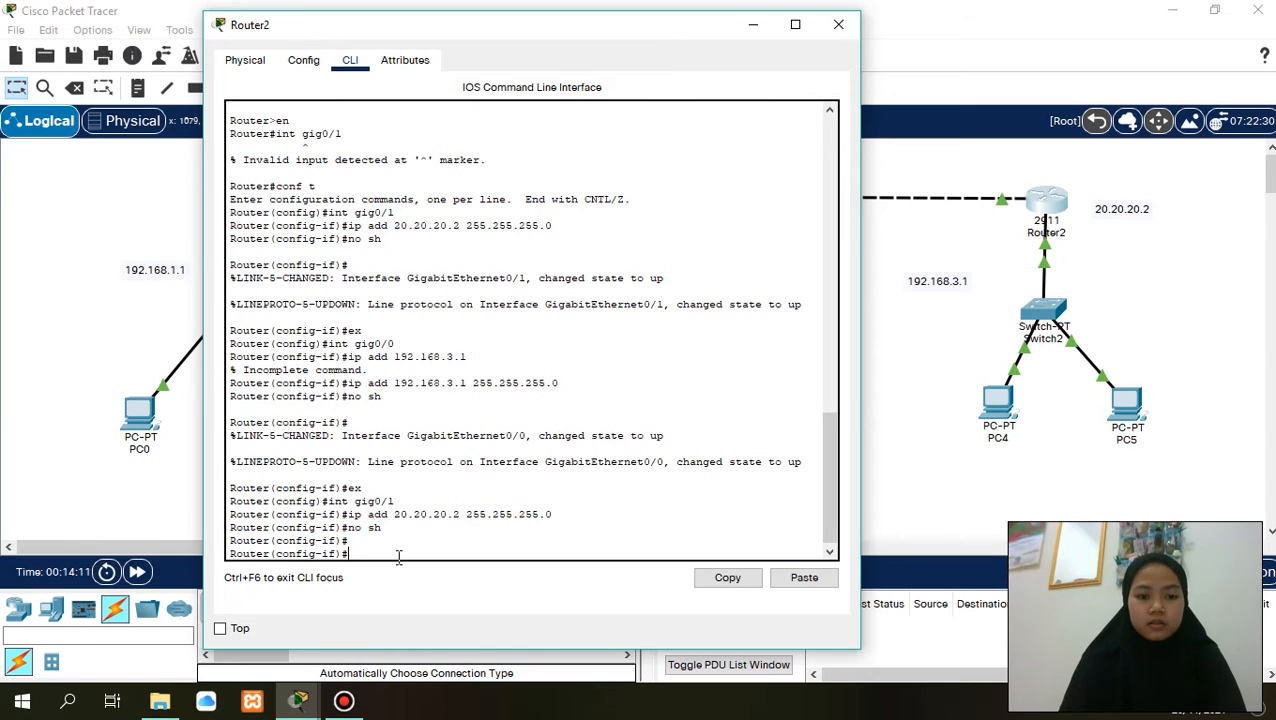
text(ex)
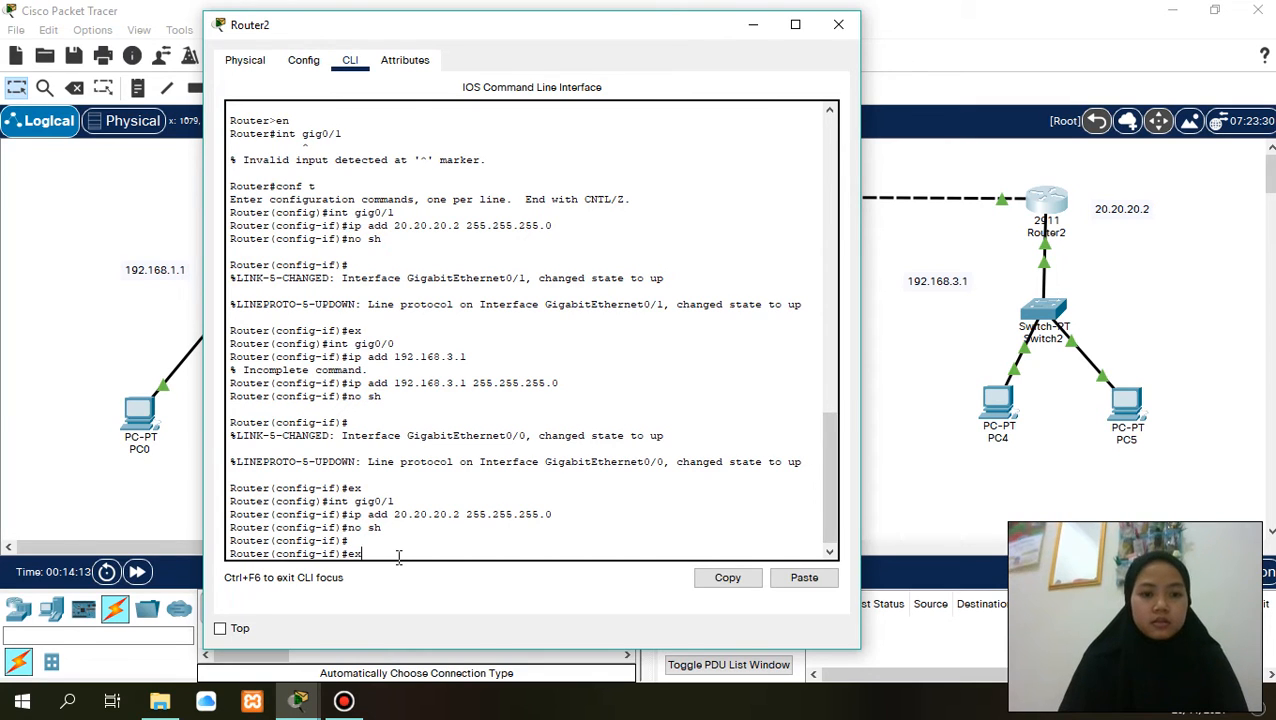
key(Return)
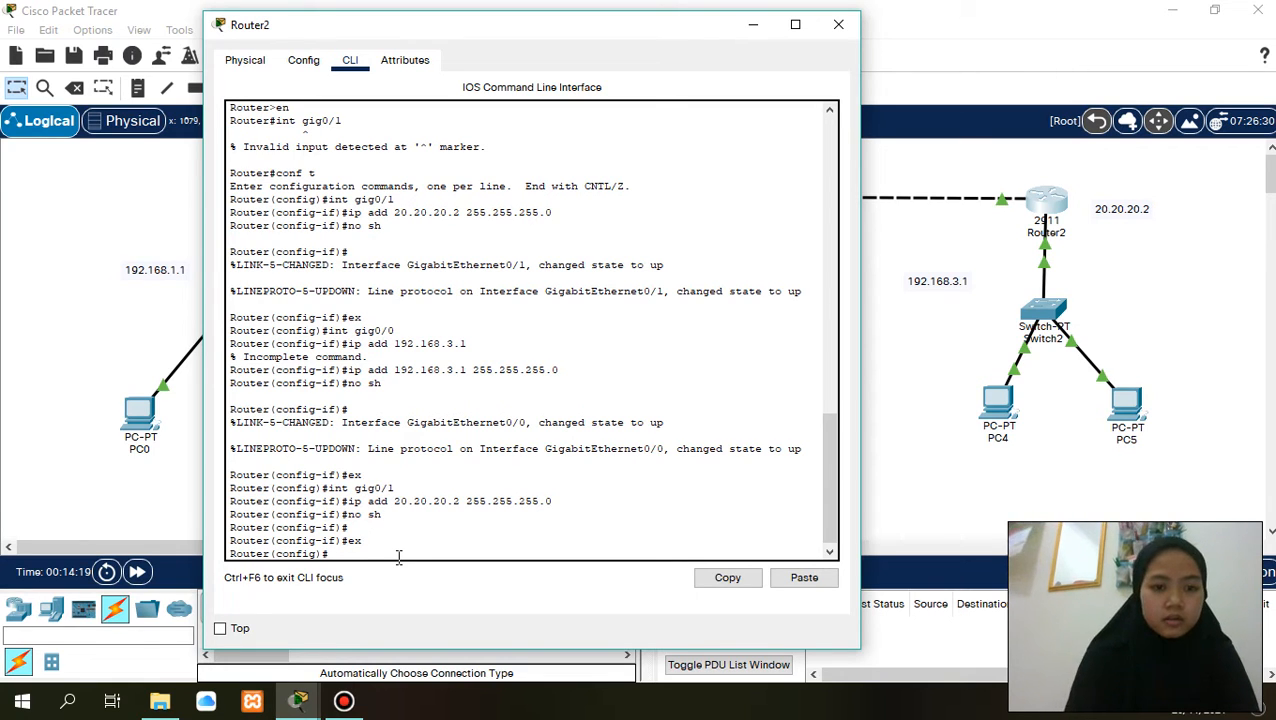
- Start OSPF routing process 10 on Router2 with the command router ospf 10
text(router)
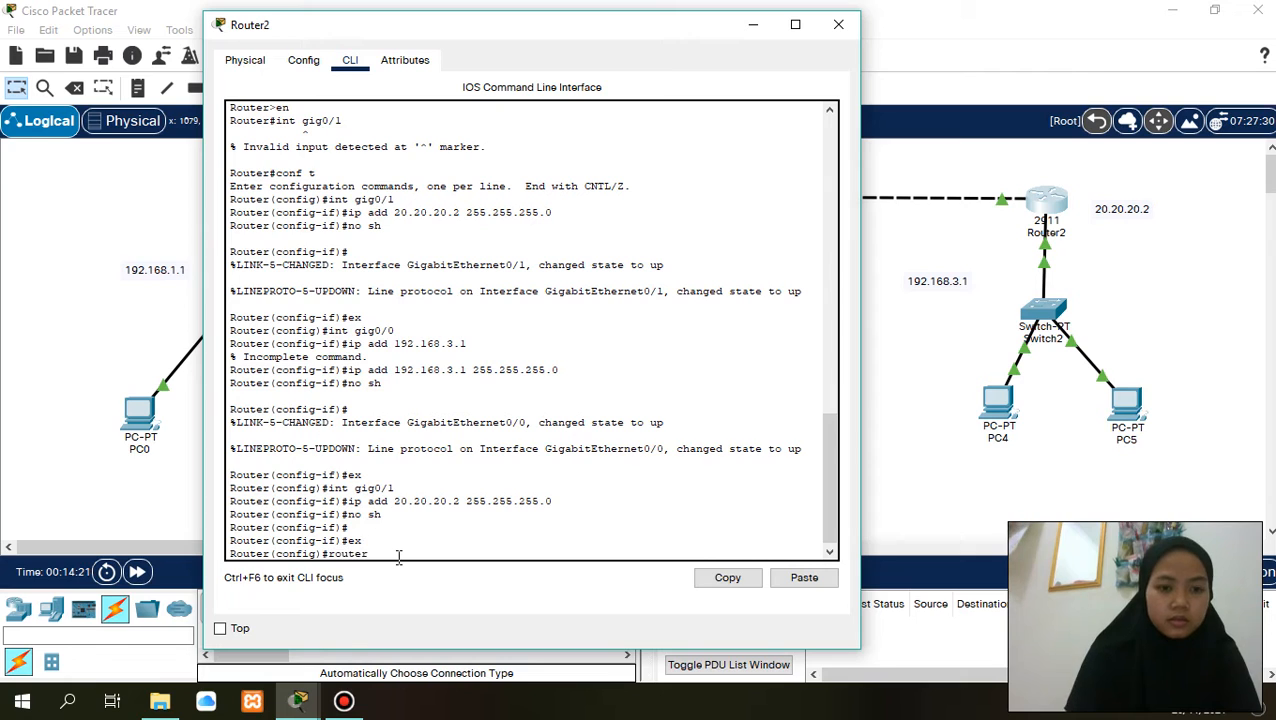
text( os[f)
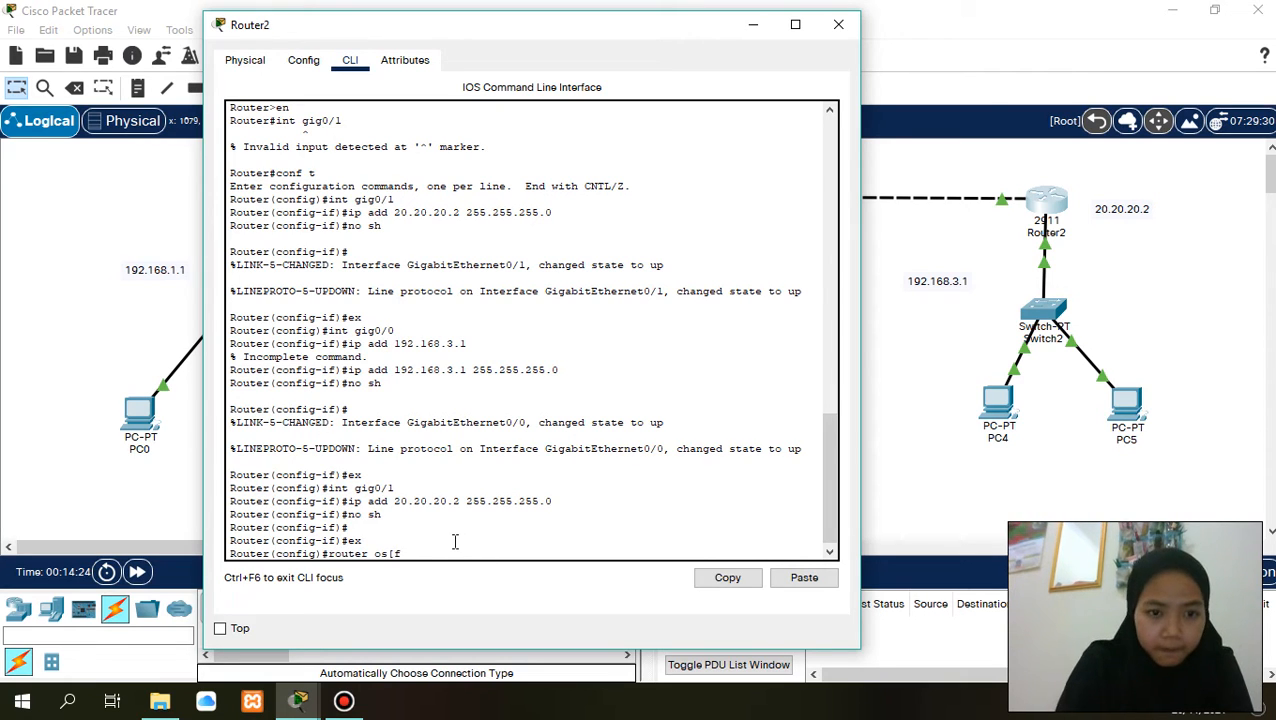
key(BackSpace)
key(BackSpace)
key(BackSpace)
text(s)
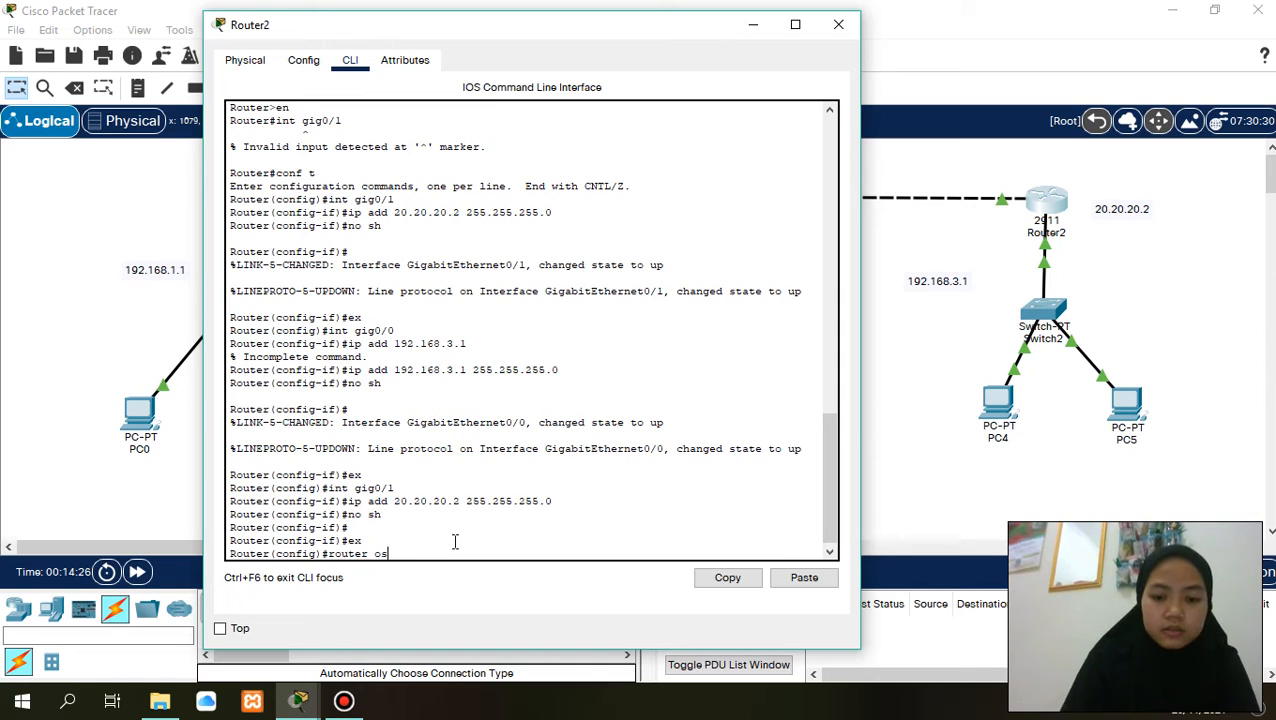
text(pf 10)
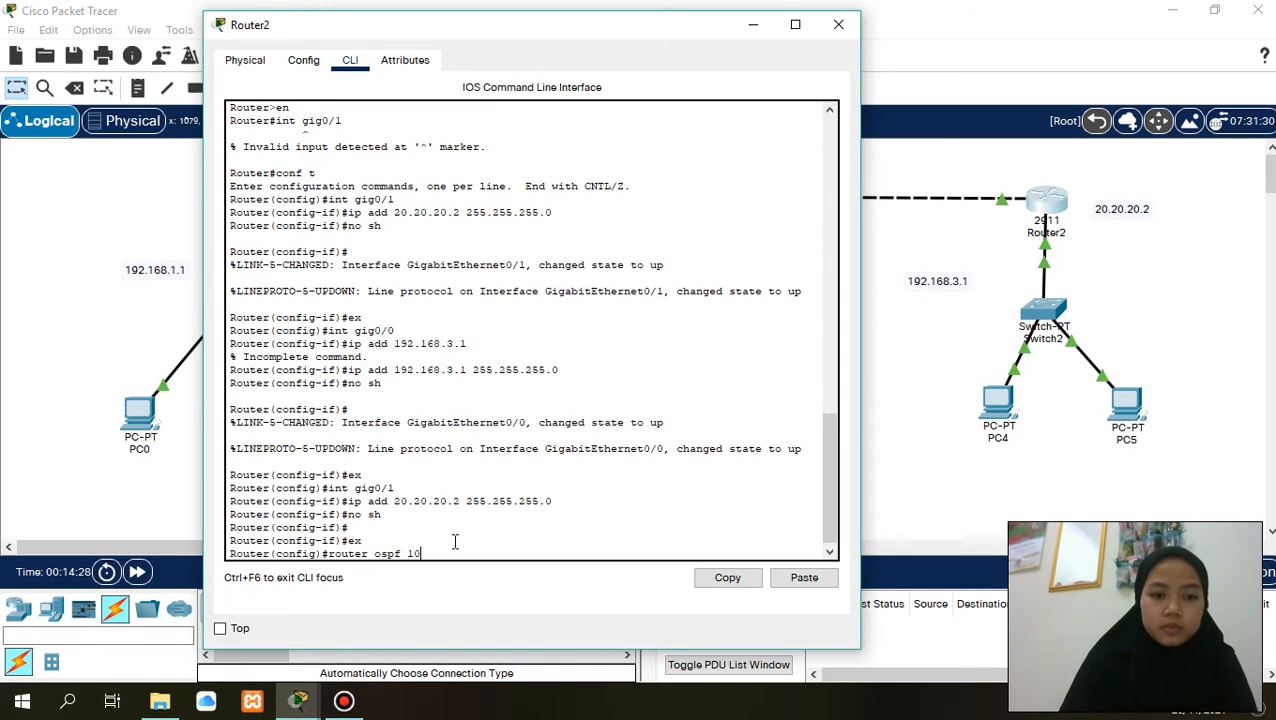
key(Return)
- Advertise network 192.168.3.0 with wildcard mask 0.0.0.255 in area 0 of Router2's OSPF process
text(networ)
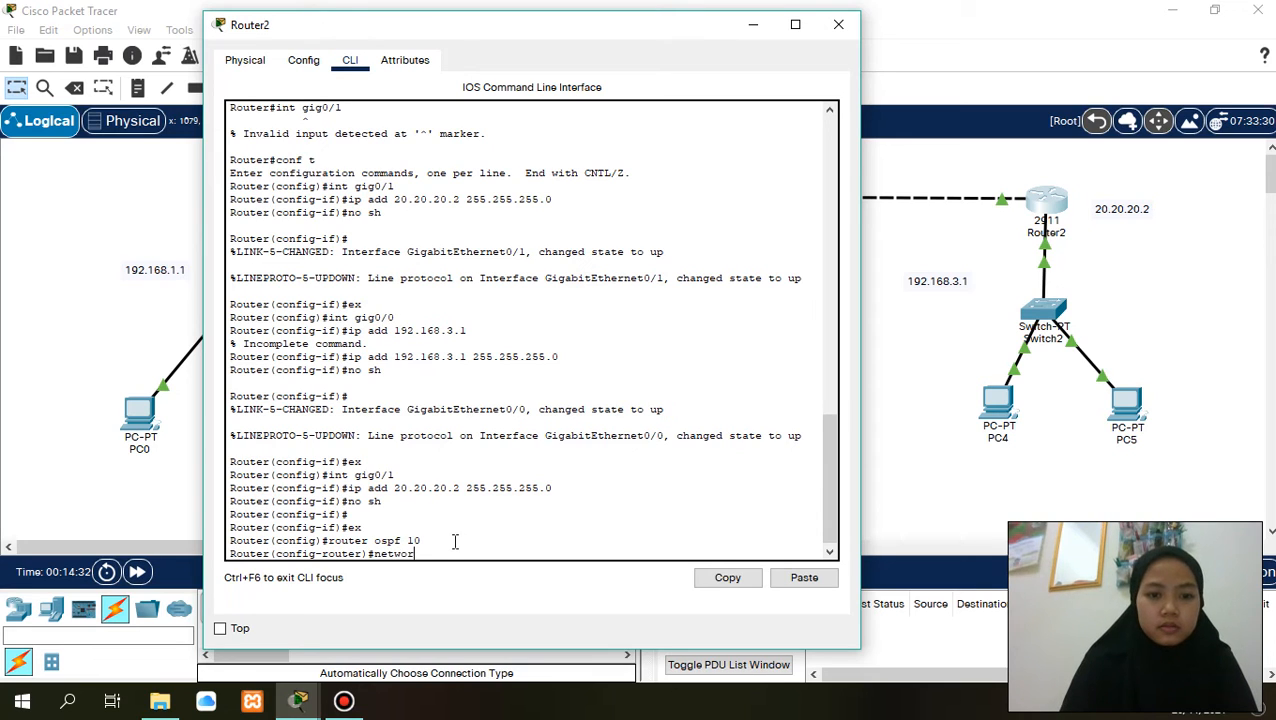
text(k  )
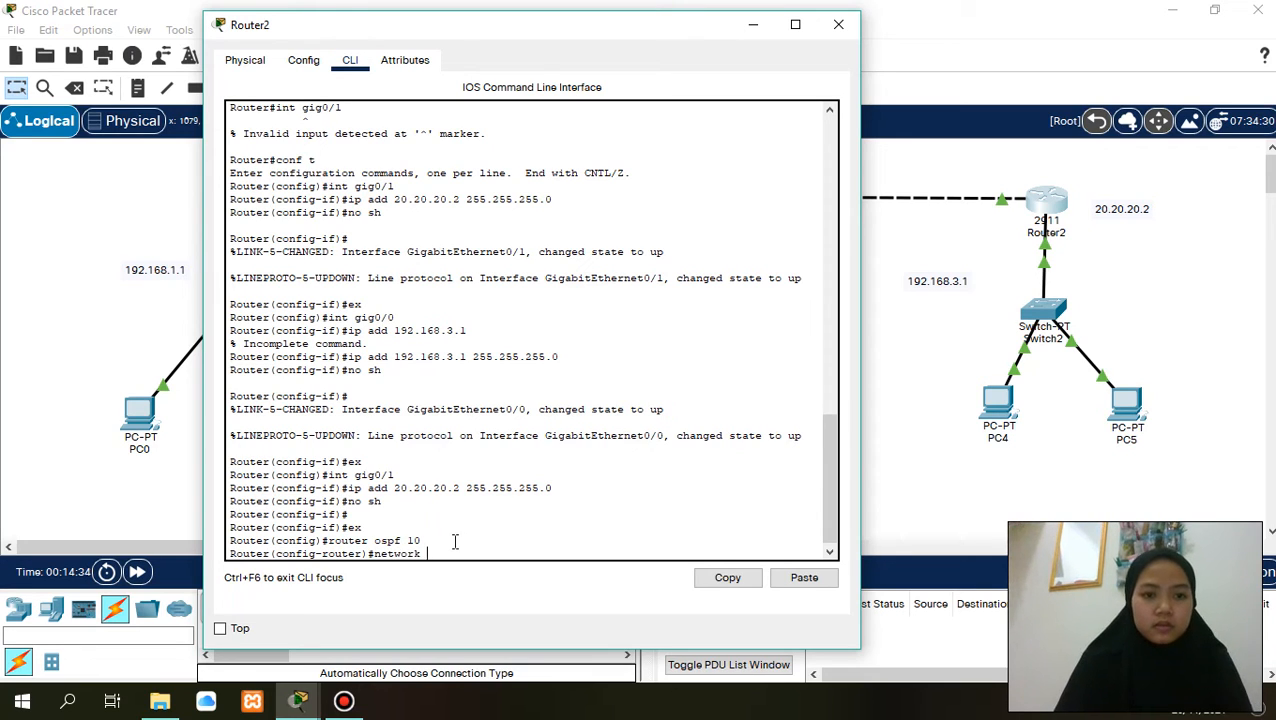
text(192.168.3.)
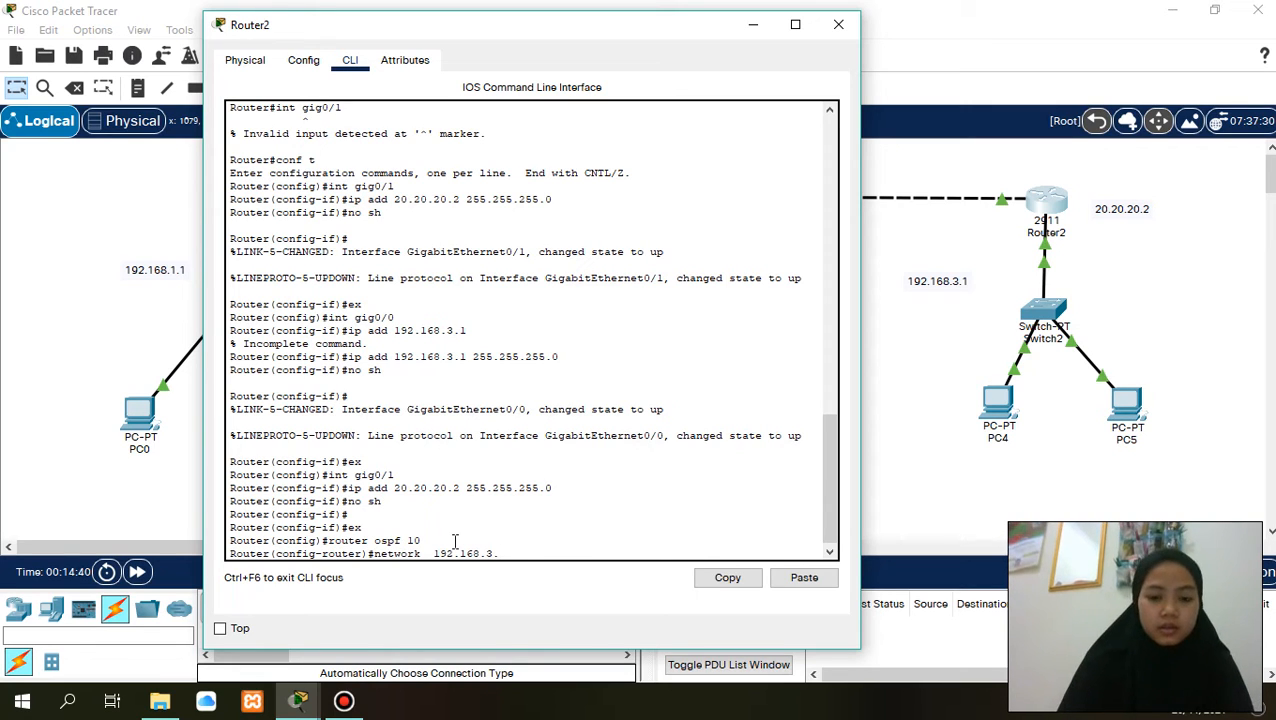
text(0 0.0.0.)
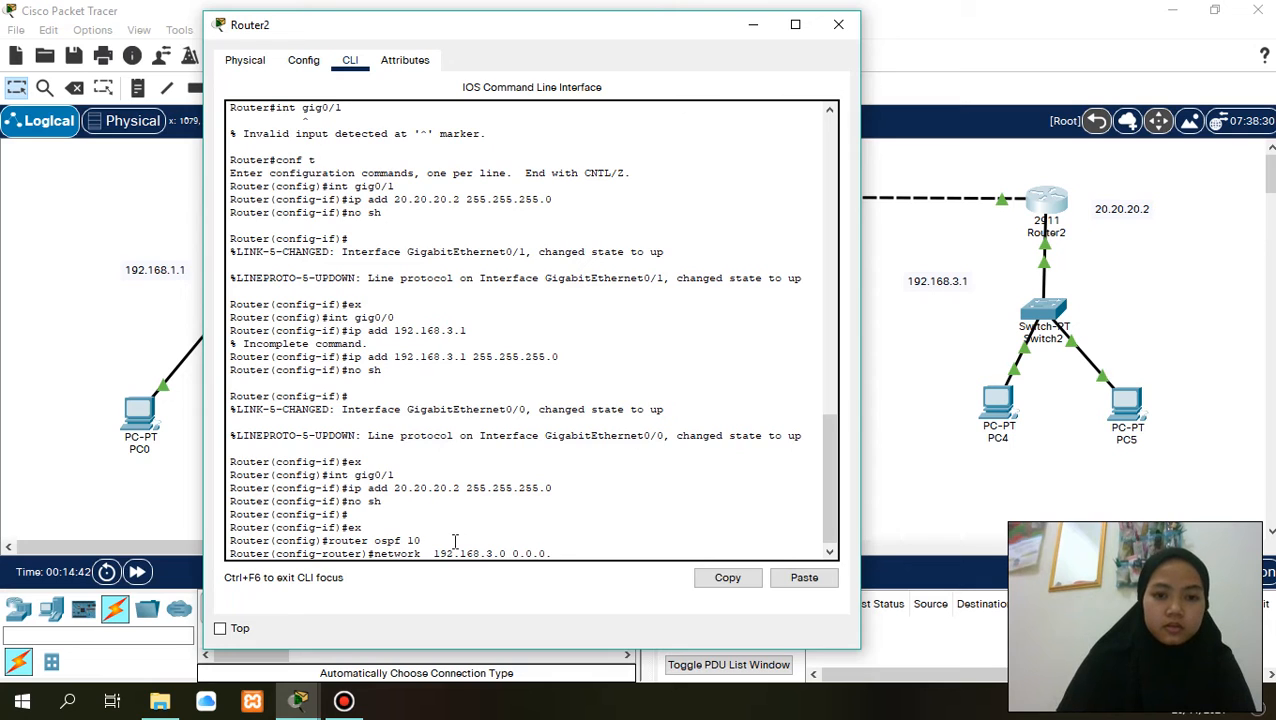
text(2)
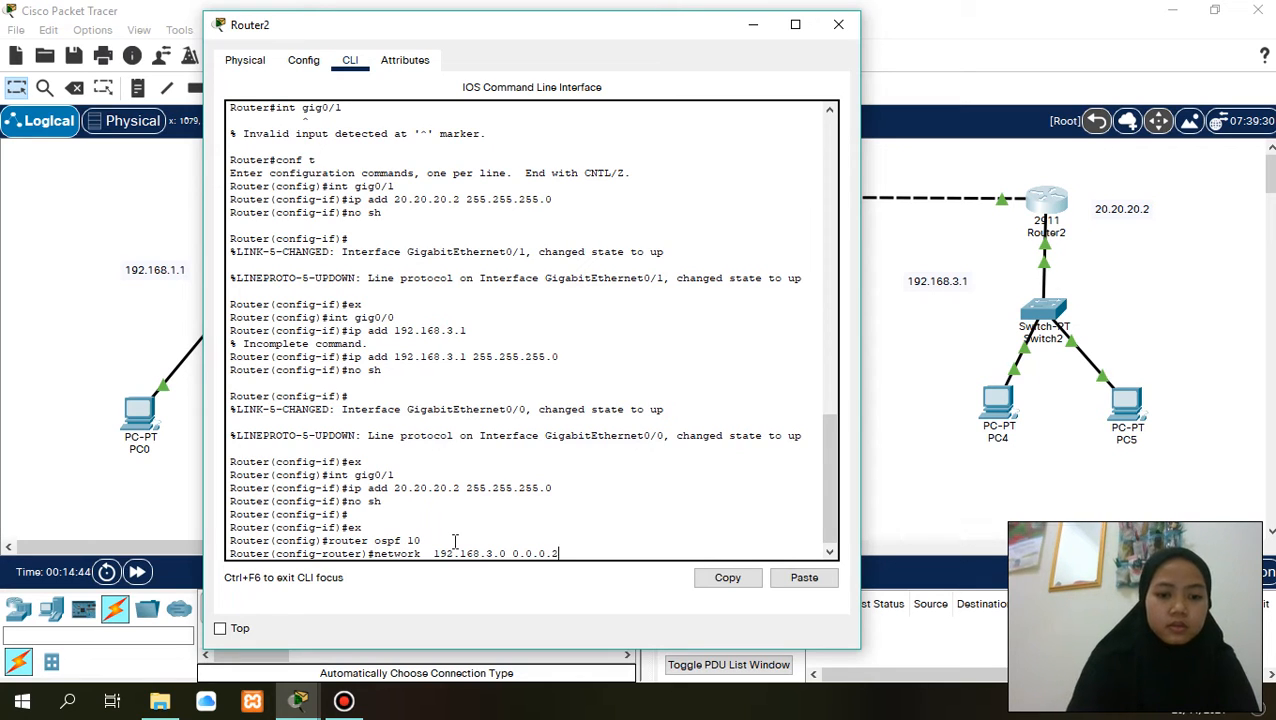
text(55 ar)
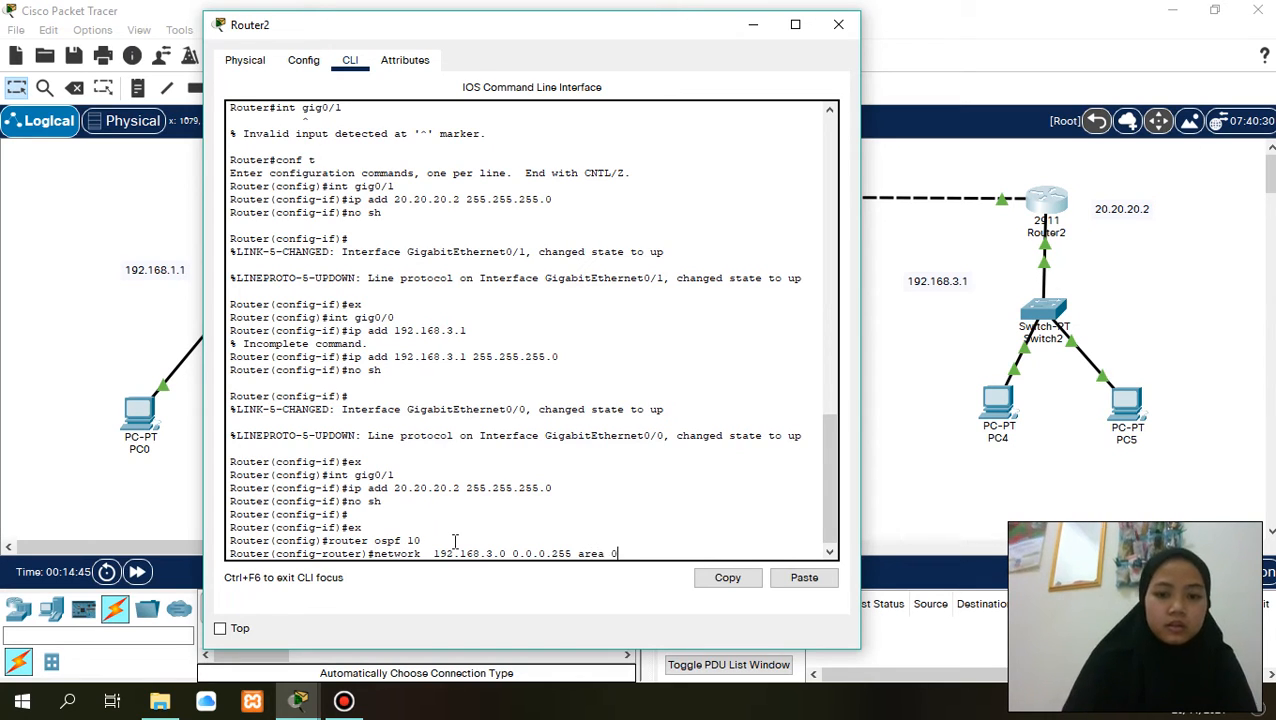
text(ea 0)
key(Return)
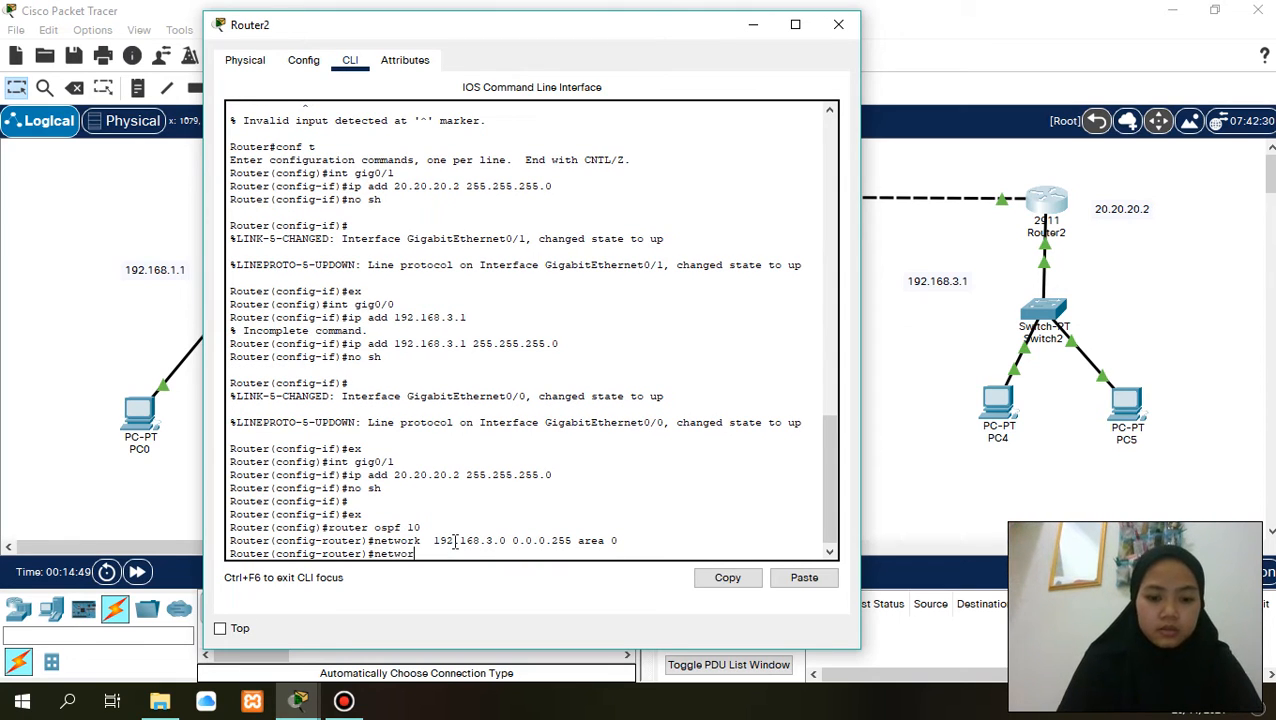
- Advertise network 20.20.20.0 with wildcard mask 0.0.0.255 in area 0 of Router2's OSPF process
text(network 192.)
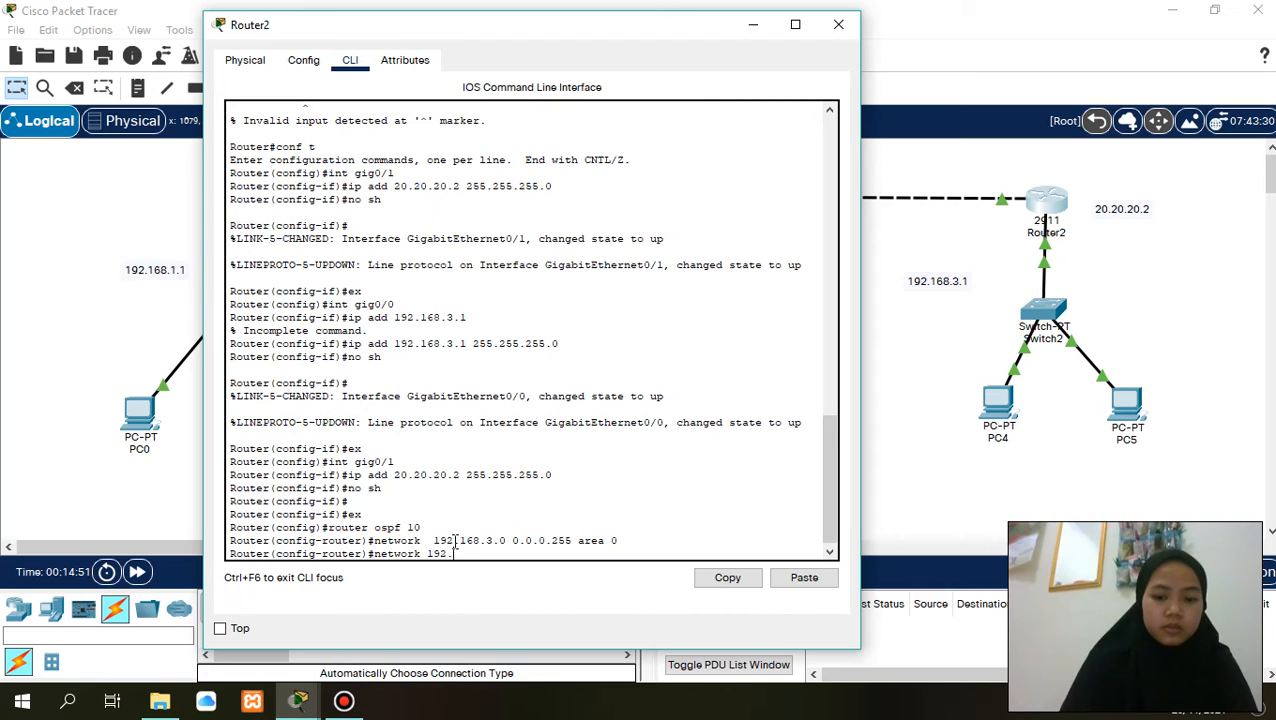
text(16)
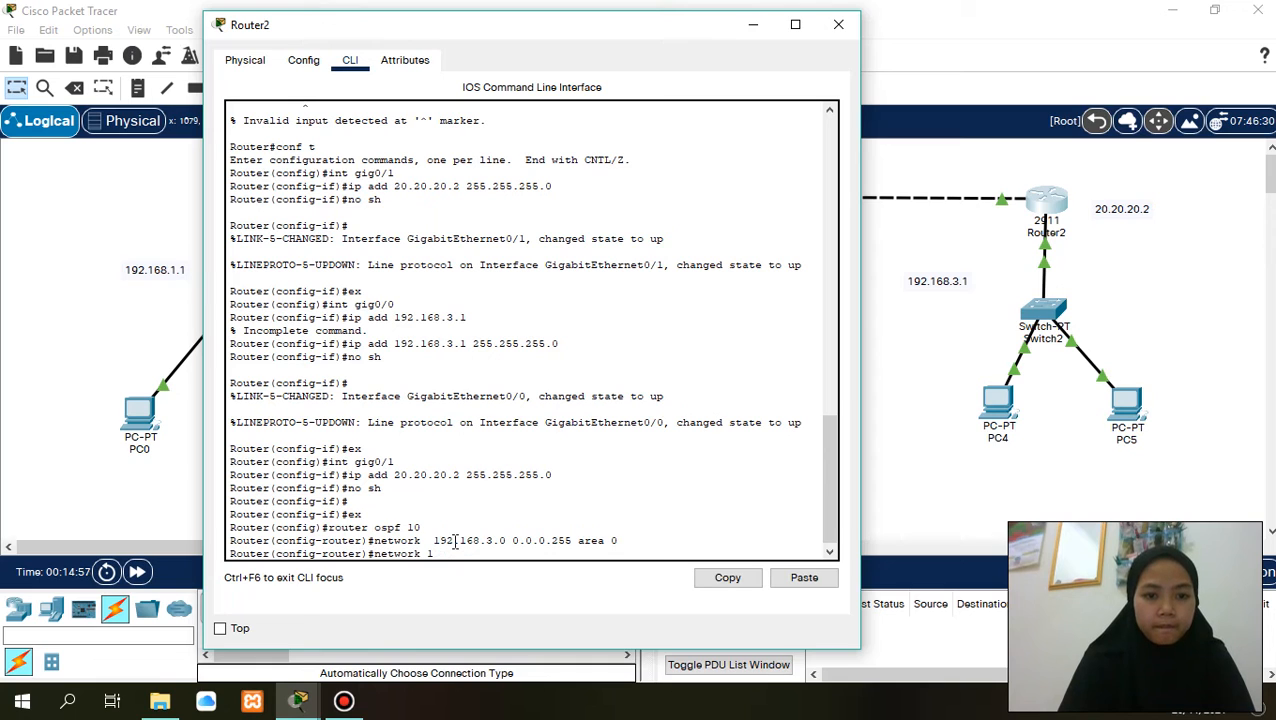
text(20)
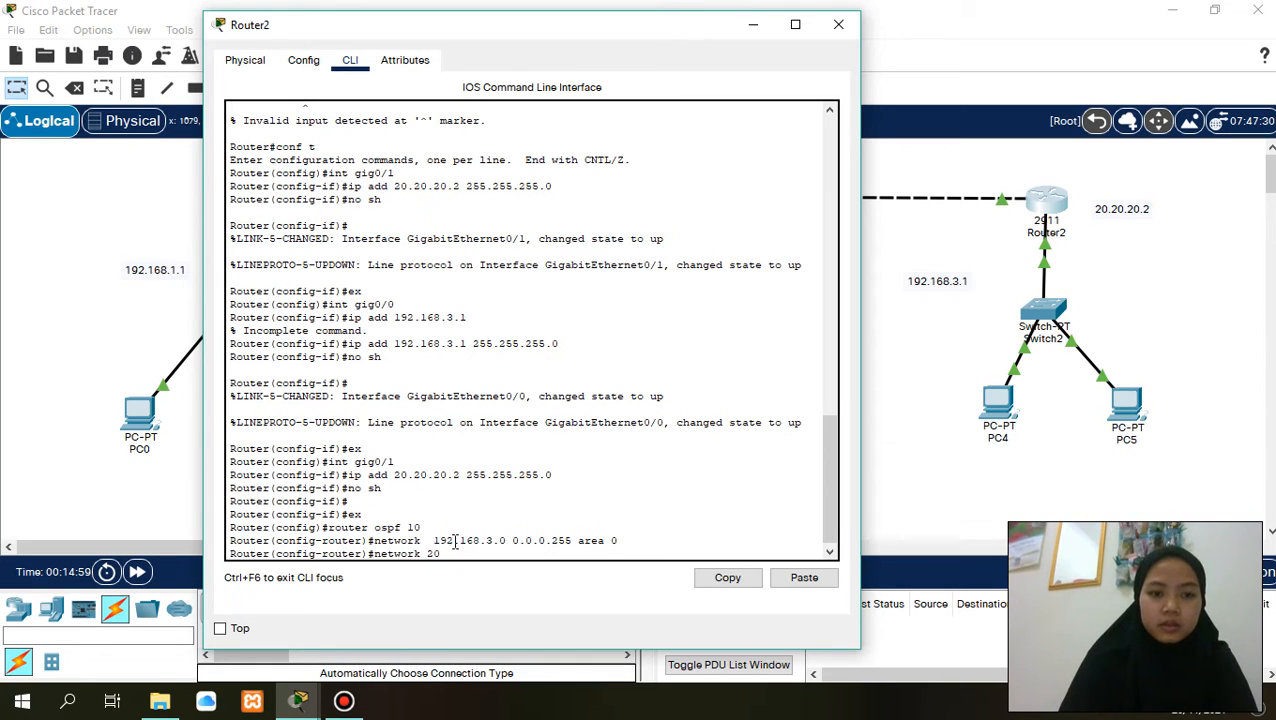
text(.20.20.0 0.0.0.)
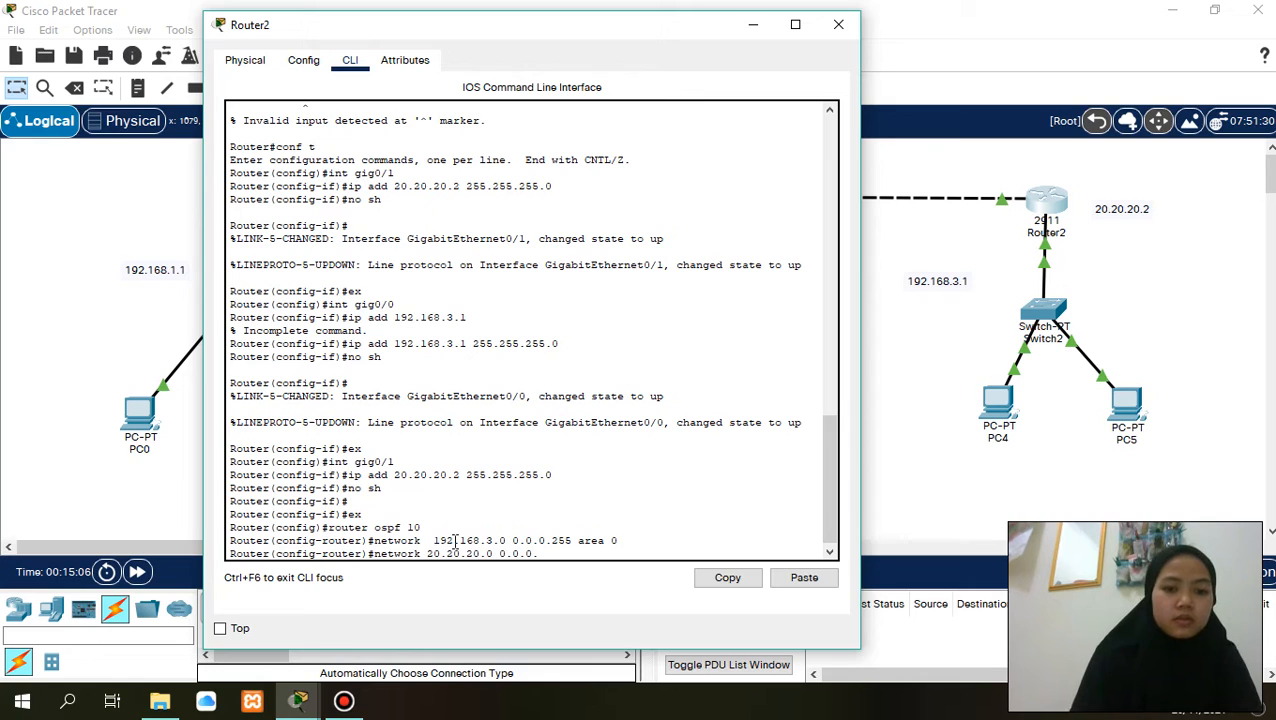
text(255 area 0)
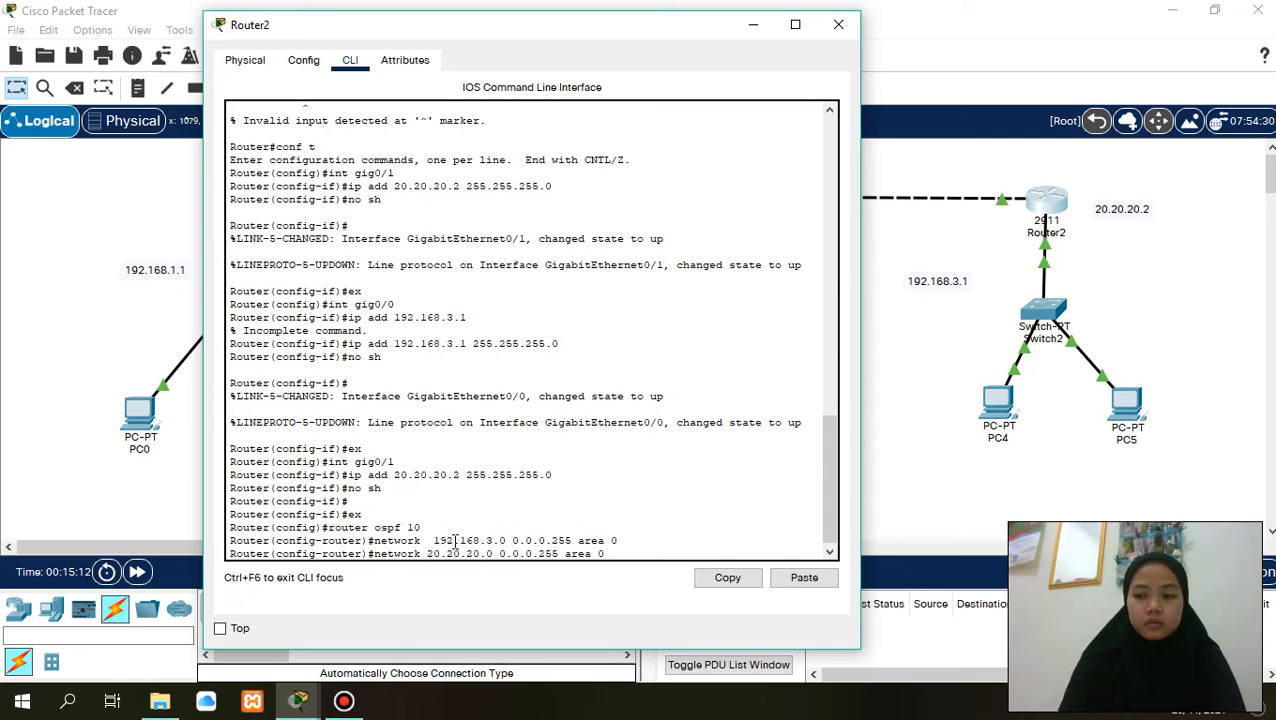
key(Return)
- Leave Router2's configuration mode with the end command and close the Router2 window
text(end)
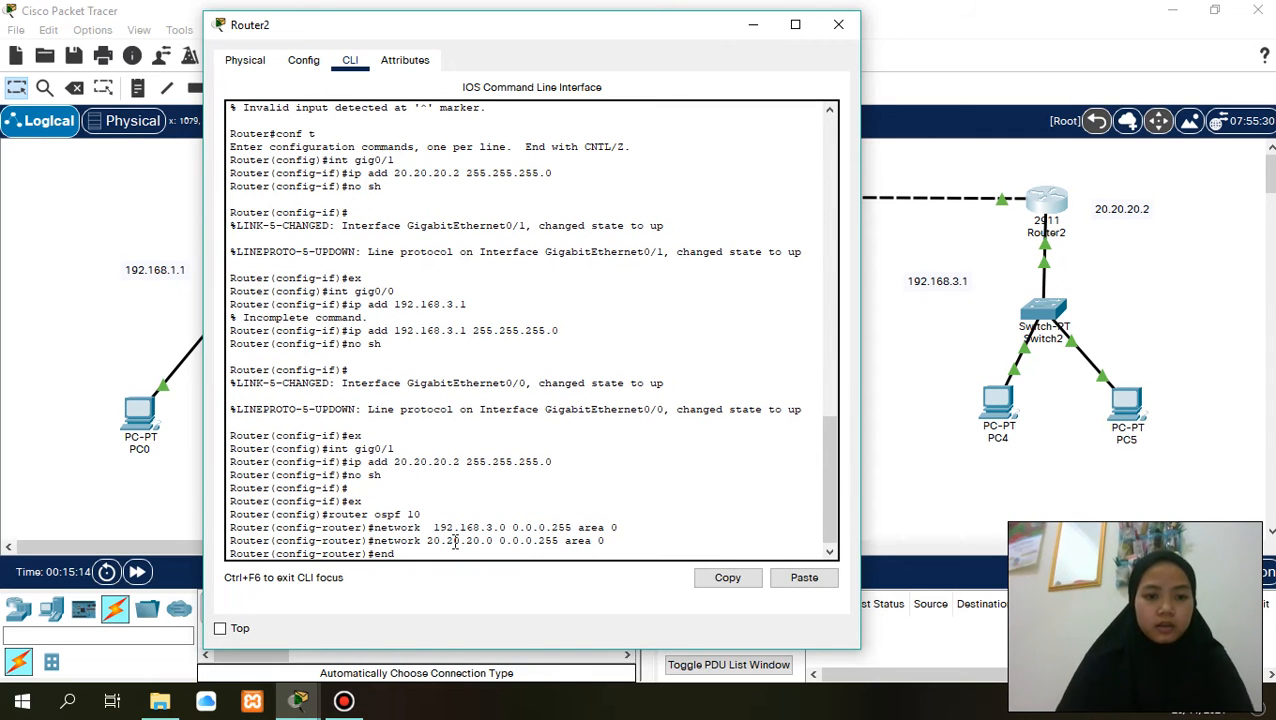
key(Return)
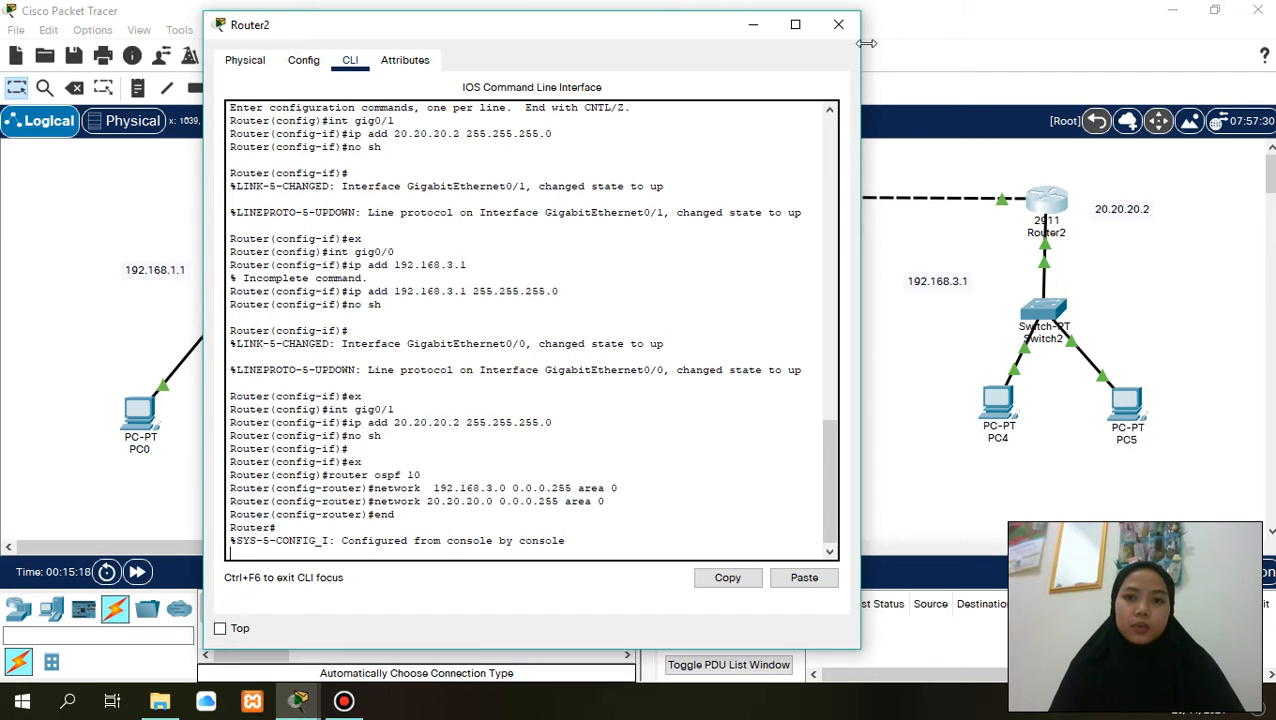
click(838, 24)
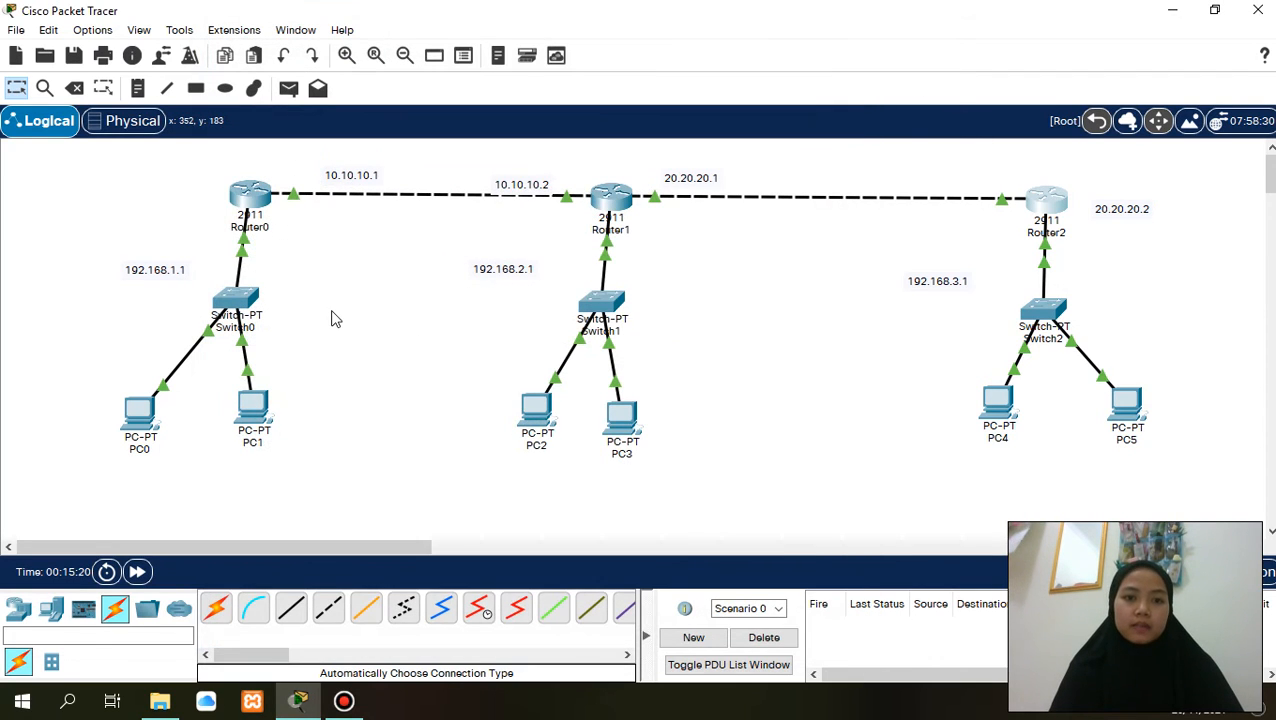
- Set PC0's static IPv4 address to 192.168.1.2 with subnet mask 255.255.255.0
click(138, 420)
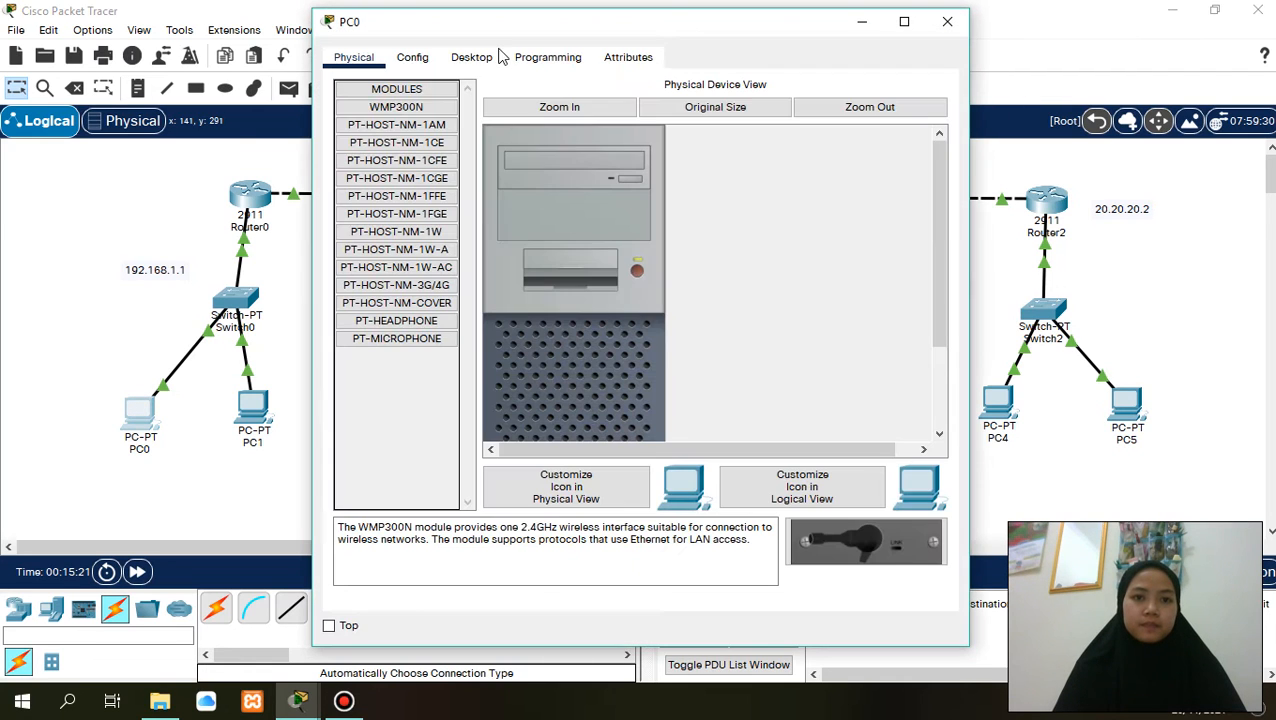
click(471, 57)
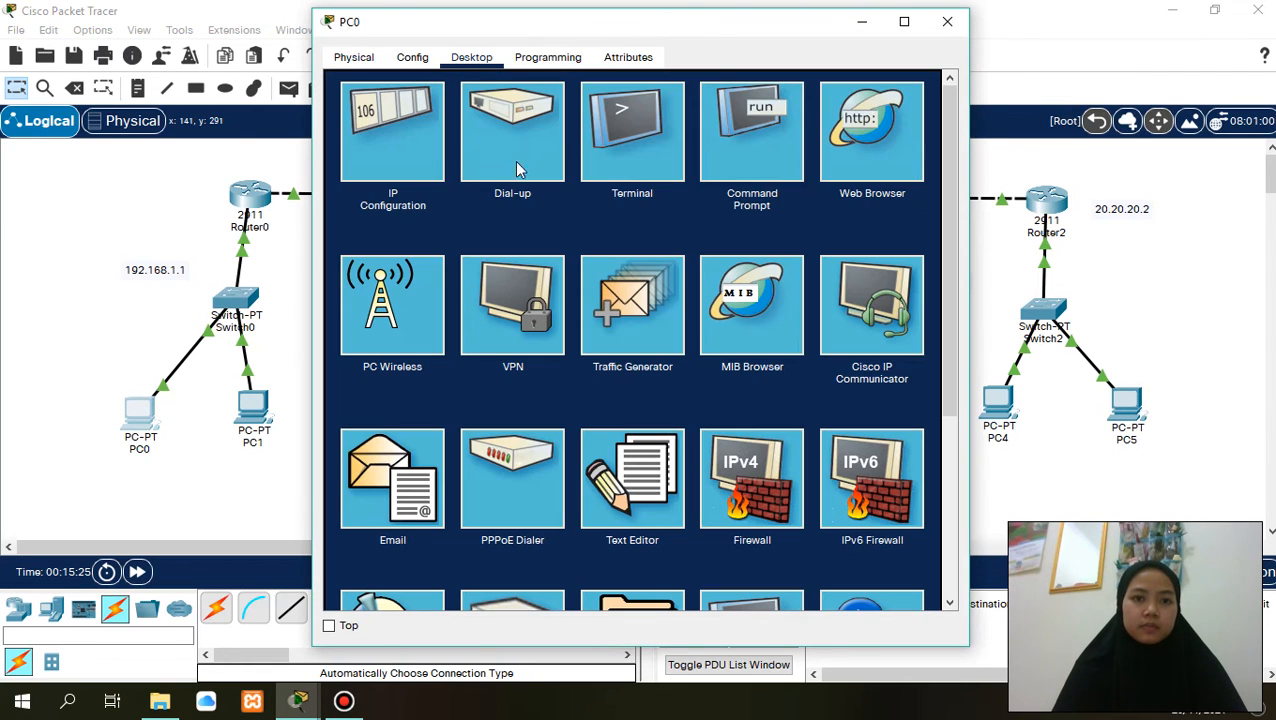
click(370, 152)
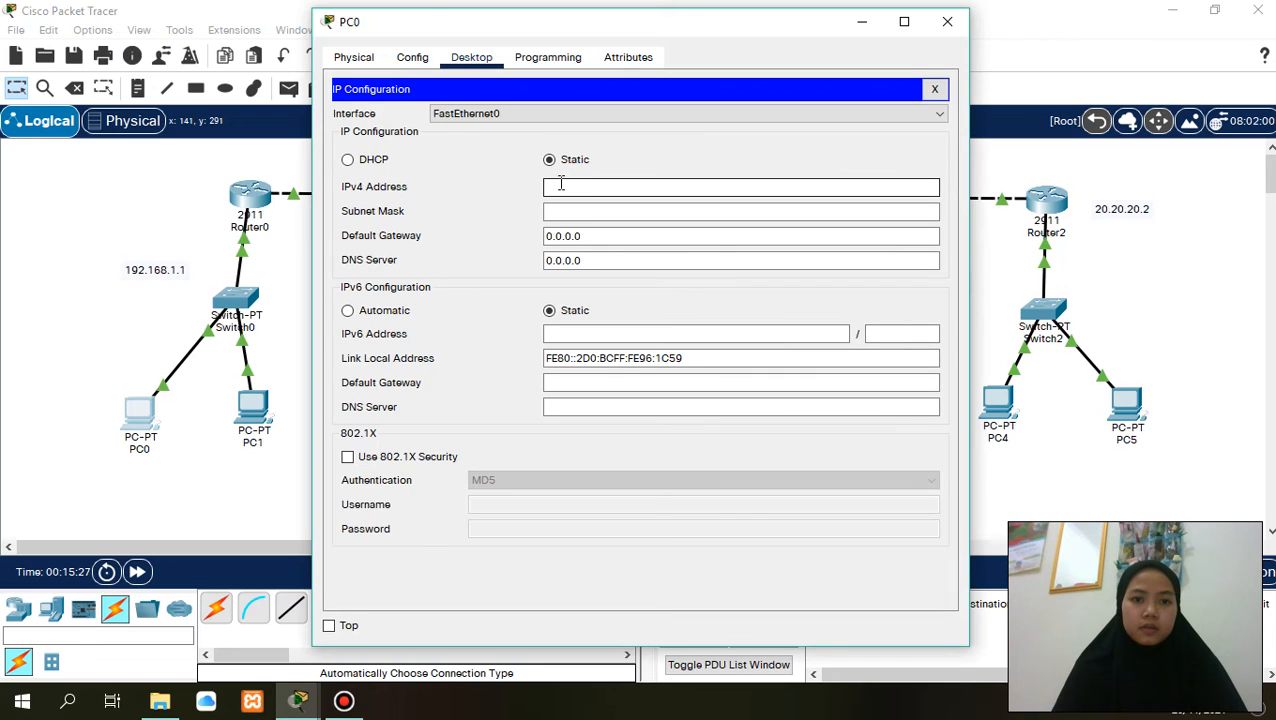
text(192)
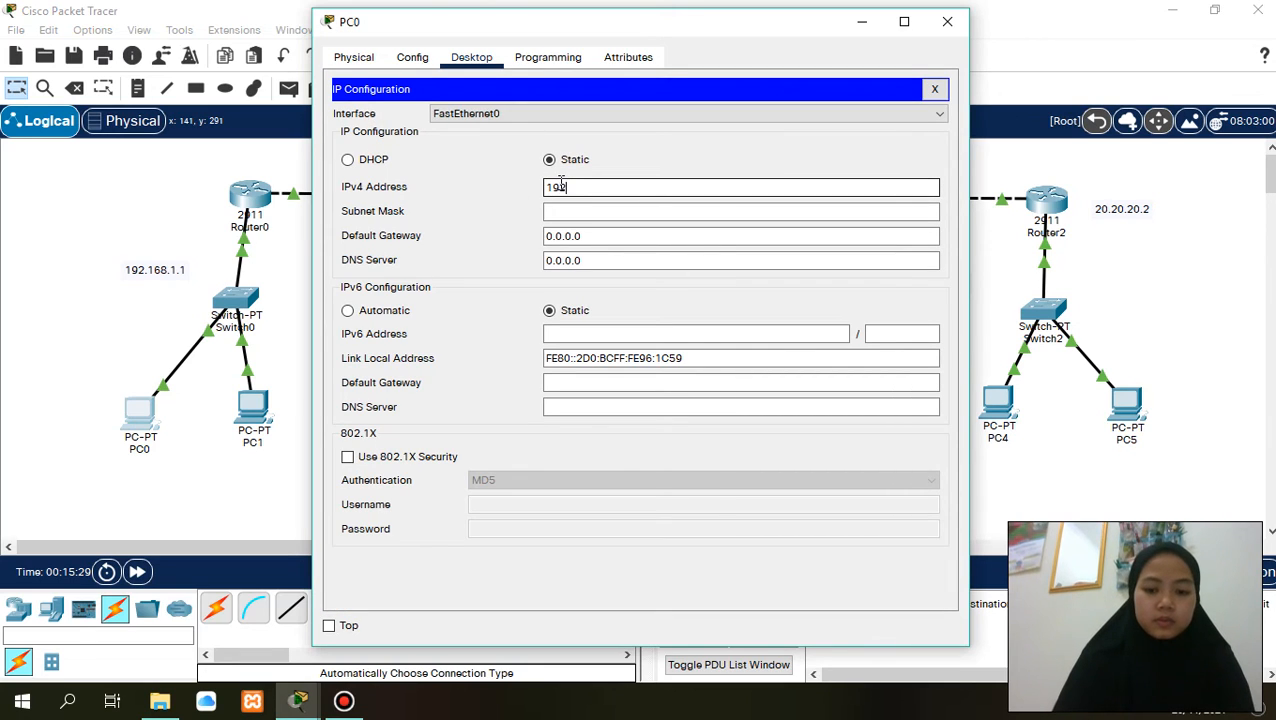
text(.168.)
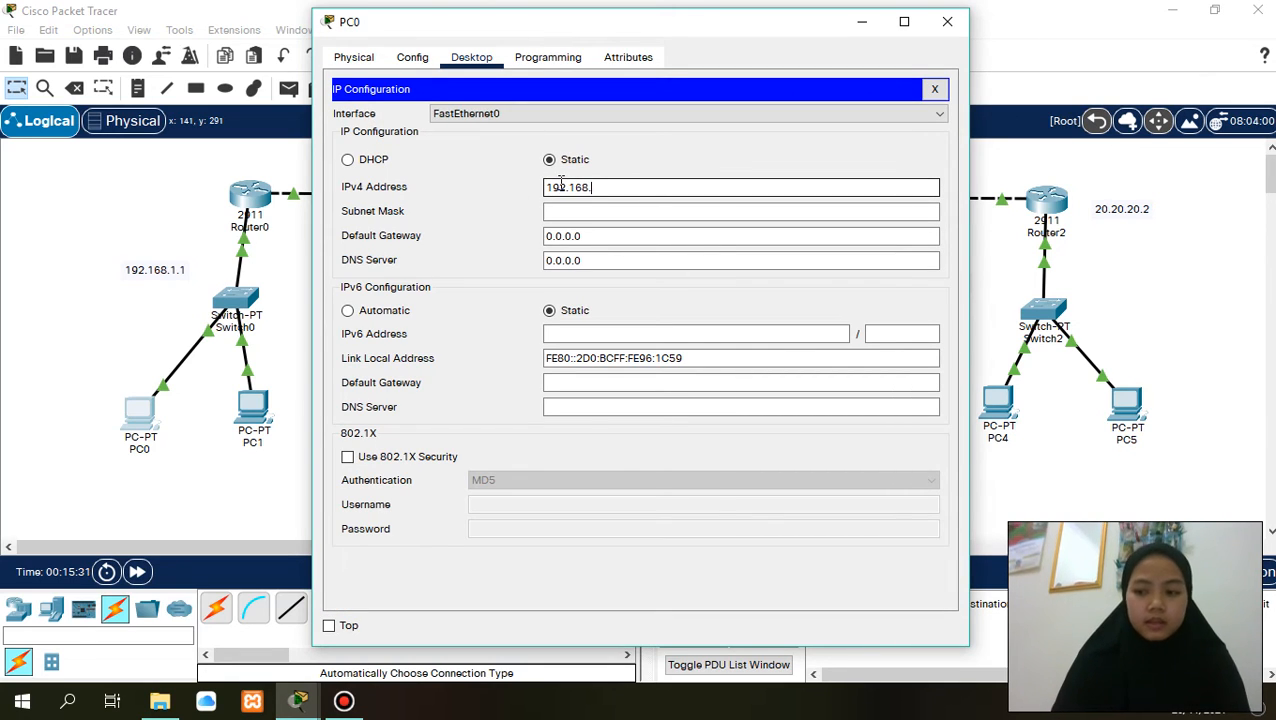
text(1.2)
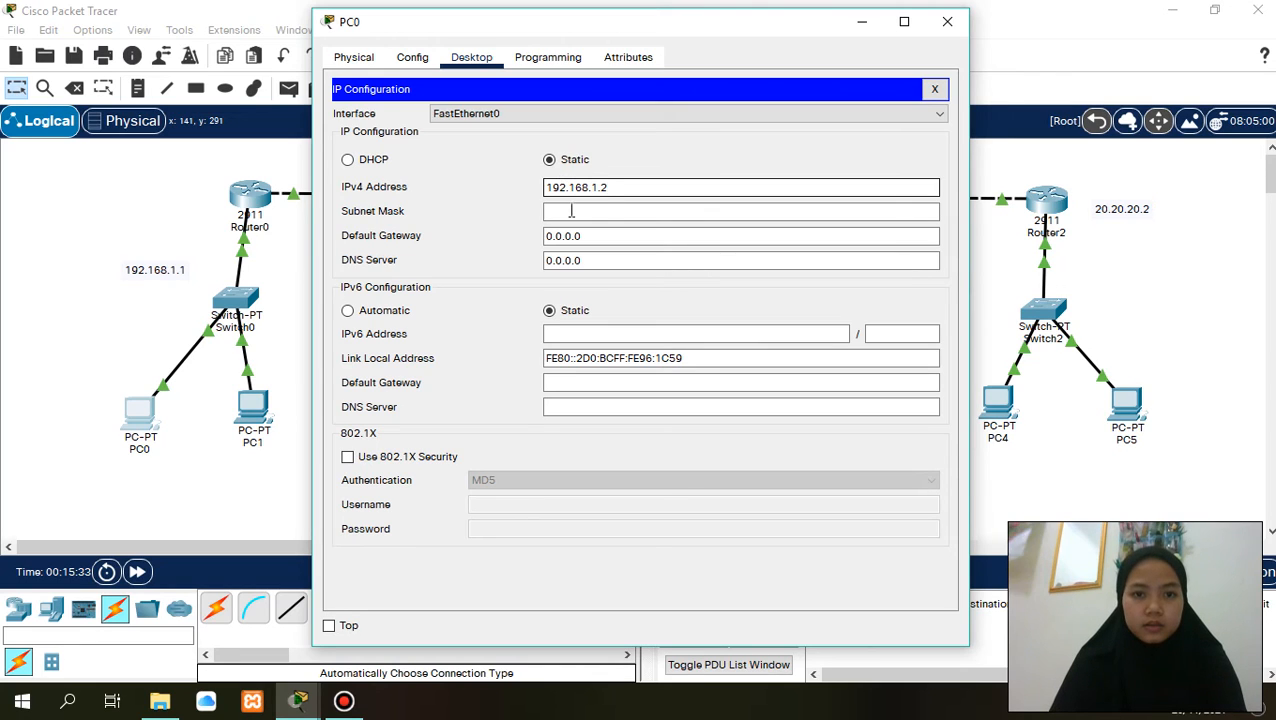
click(570, 211)
- Copy PC0's IPv4 address for reuse in other address fields
click(575, 236)
click(622, 187)
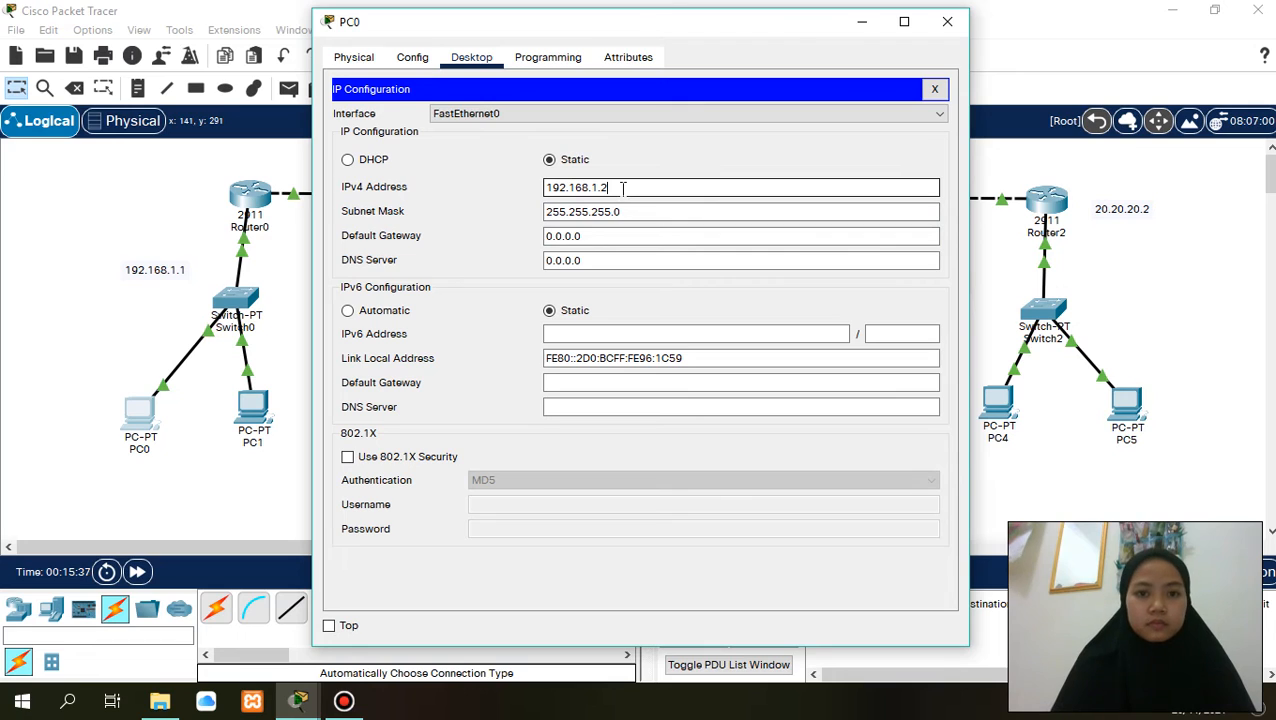
drag(622, 187, 546, 189)
key(ctrl+c)
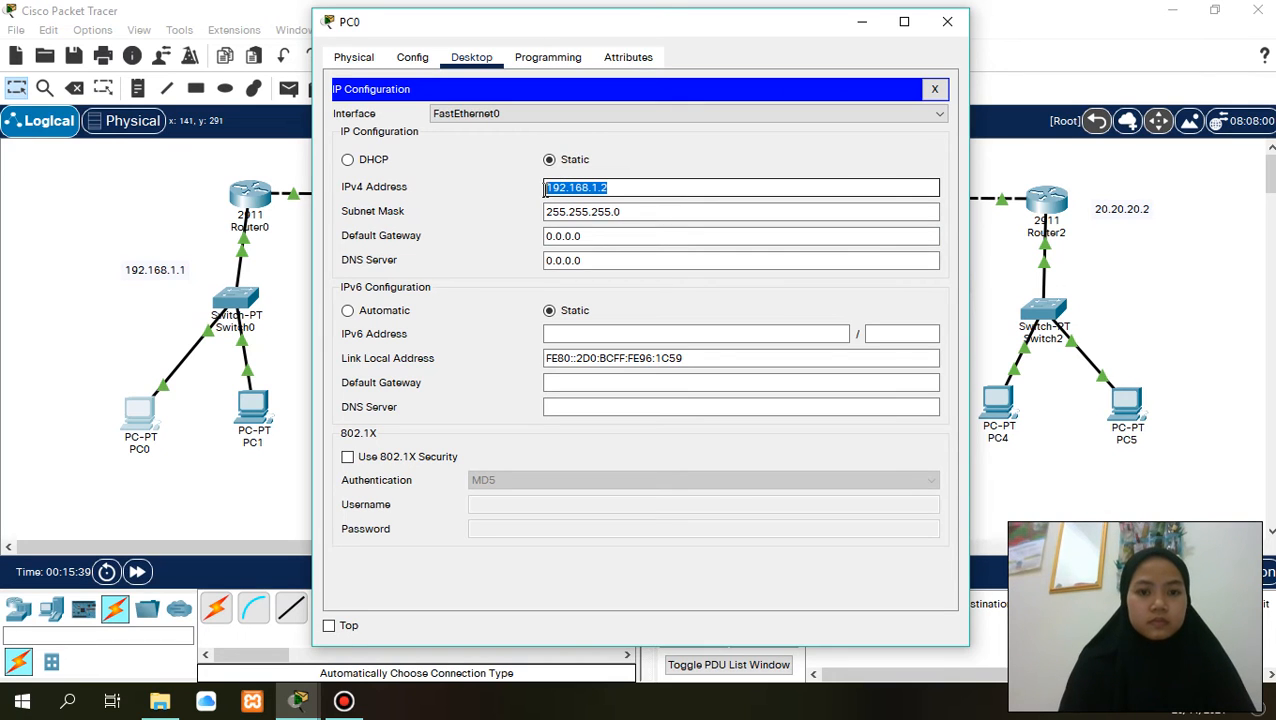
click(619, 186)
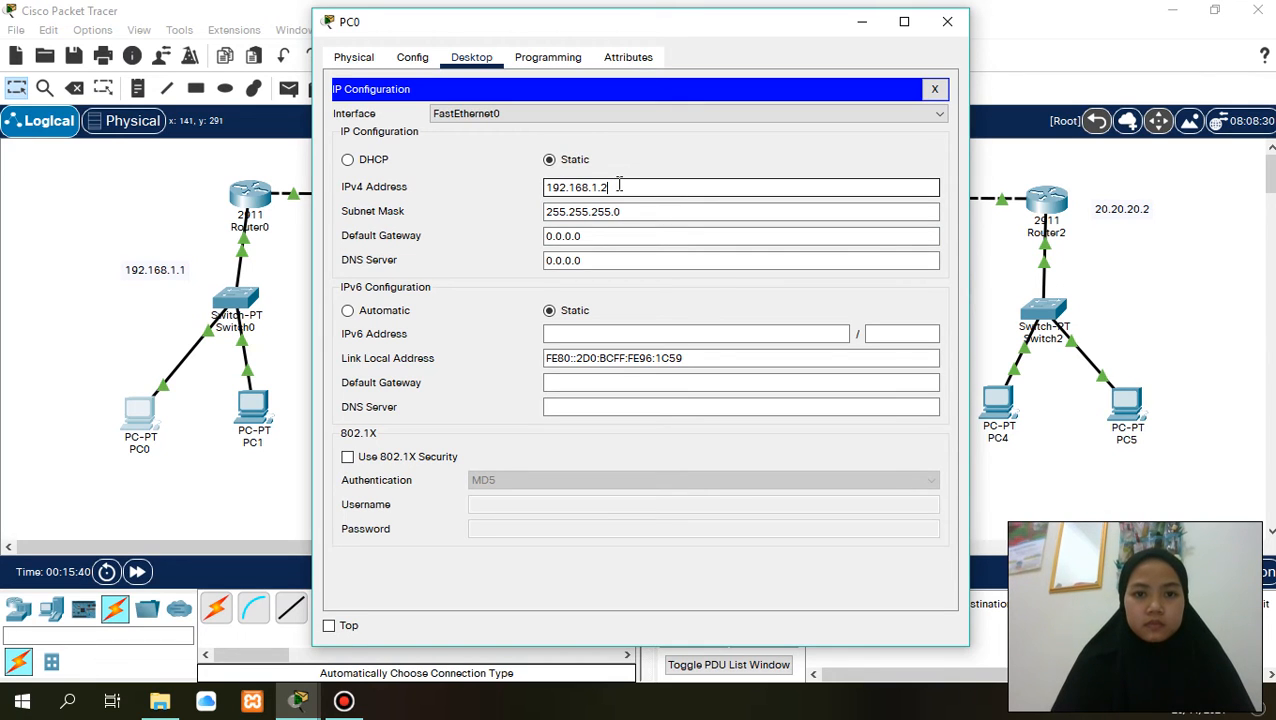
- Set PC0's default gateway to 192.168.1.1 and its IPv6 configuration to Automatic, closing the PC0 window
click(620, 235)
key(BackSpace)
key(BackSpace)
key(BackSpace)
key(BackSpace)
key(BackSpace)
key(BackSpace)
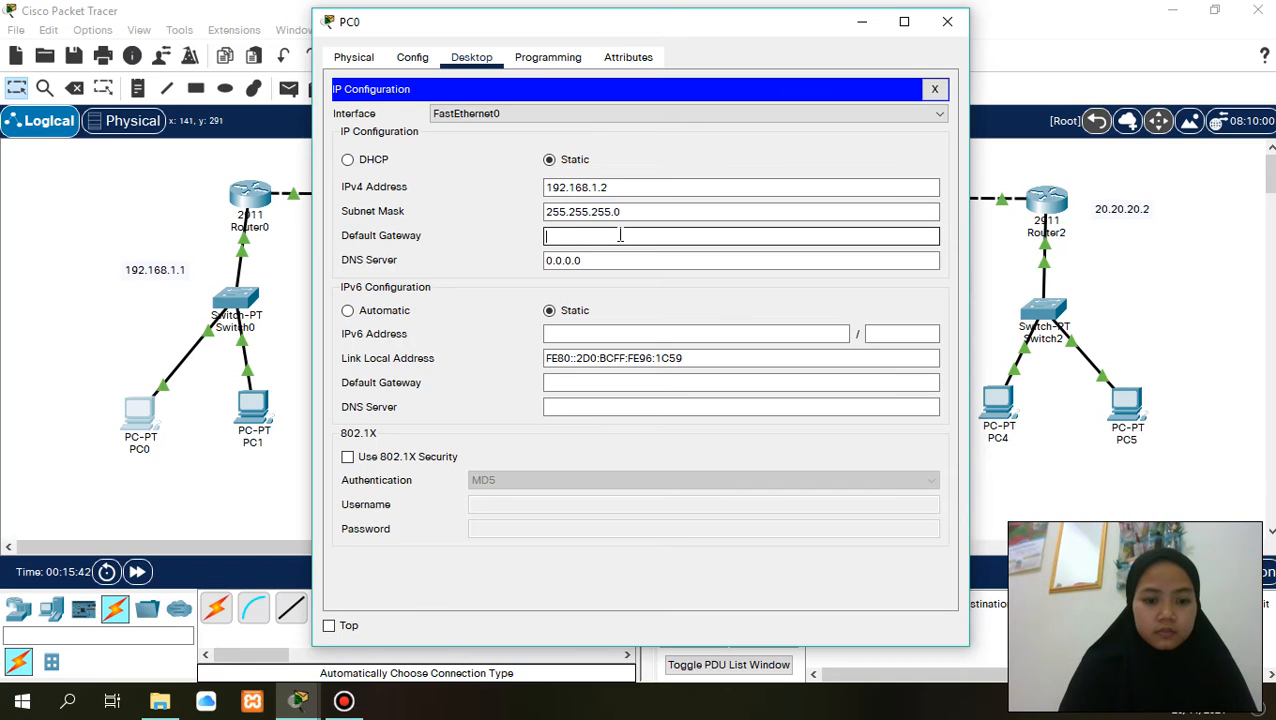
key(ctrl+v)
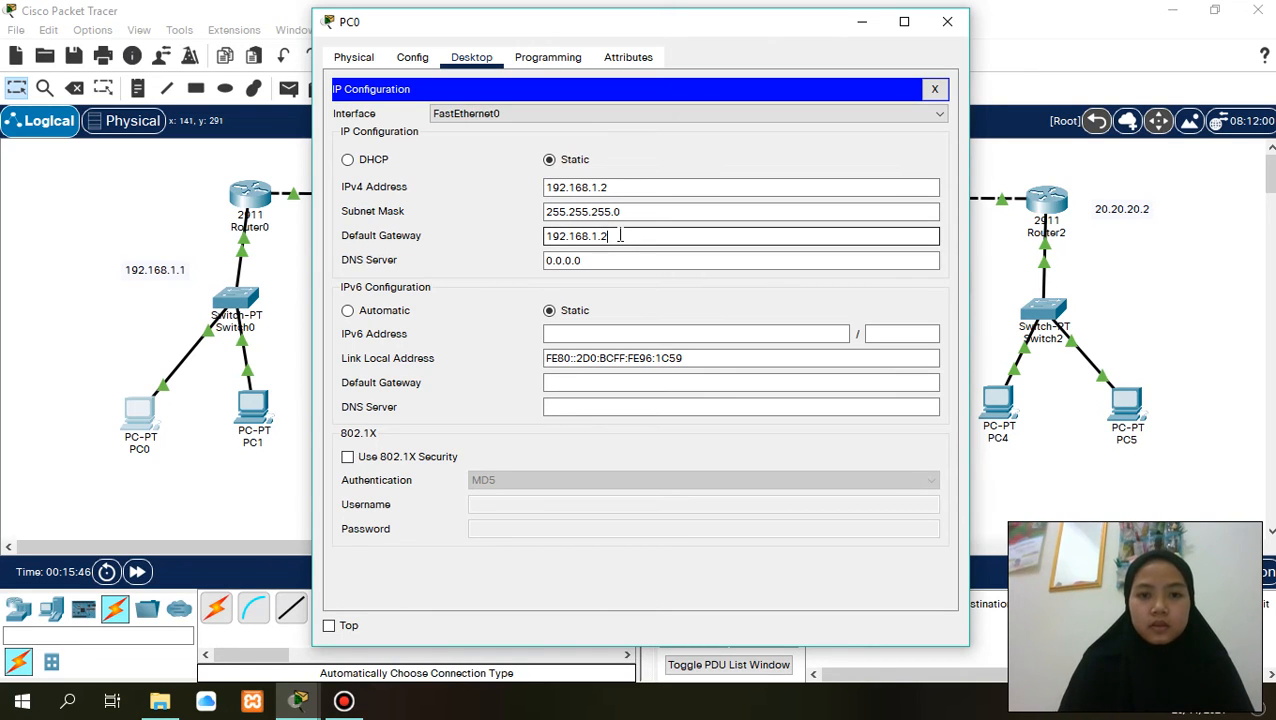
key(BackSpace)
text(1)
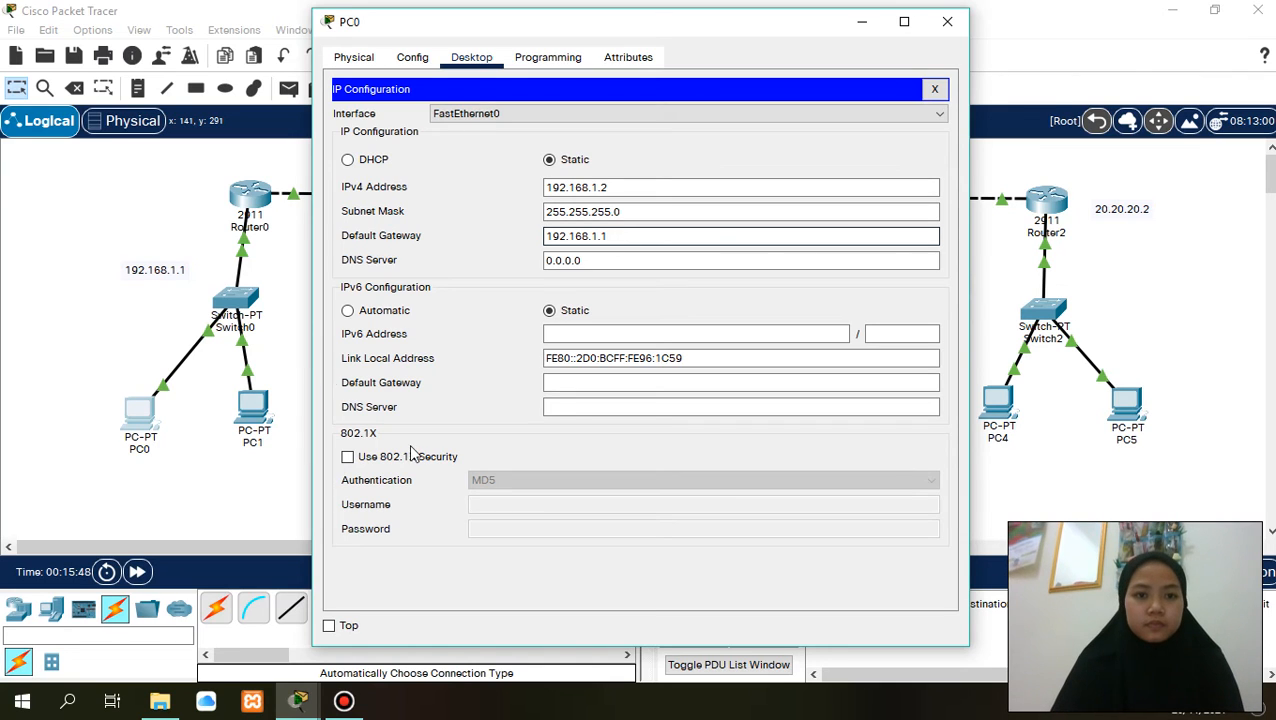
click(348, 312)
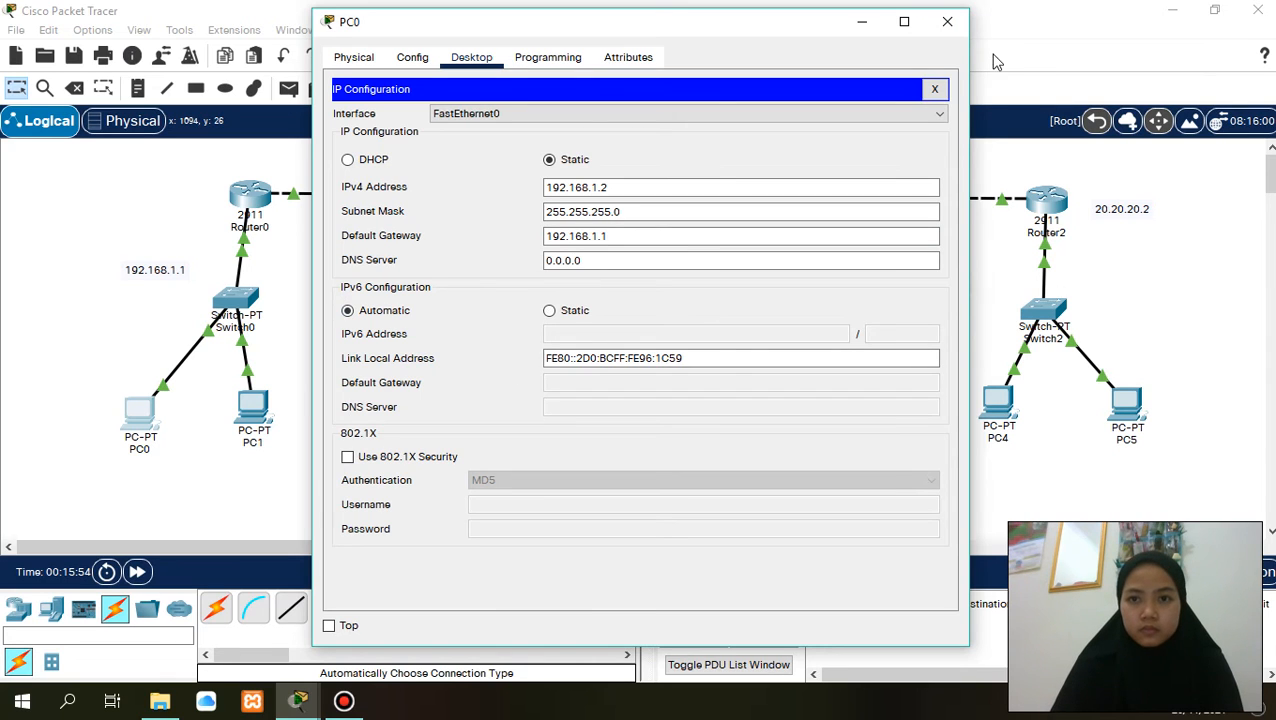
click(948, 21)
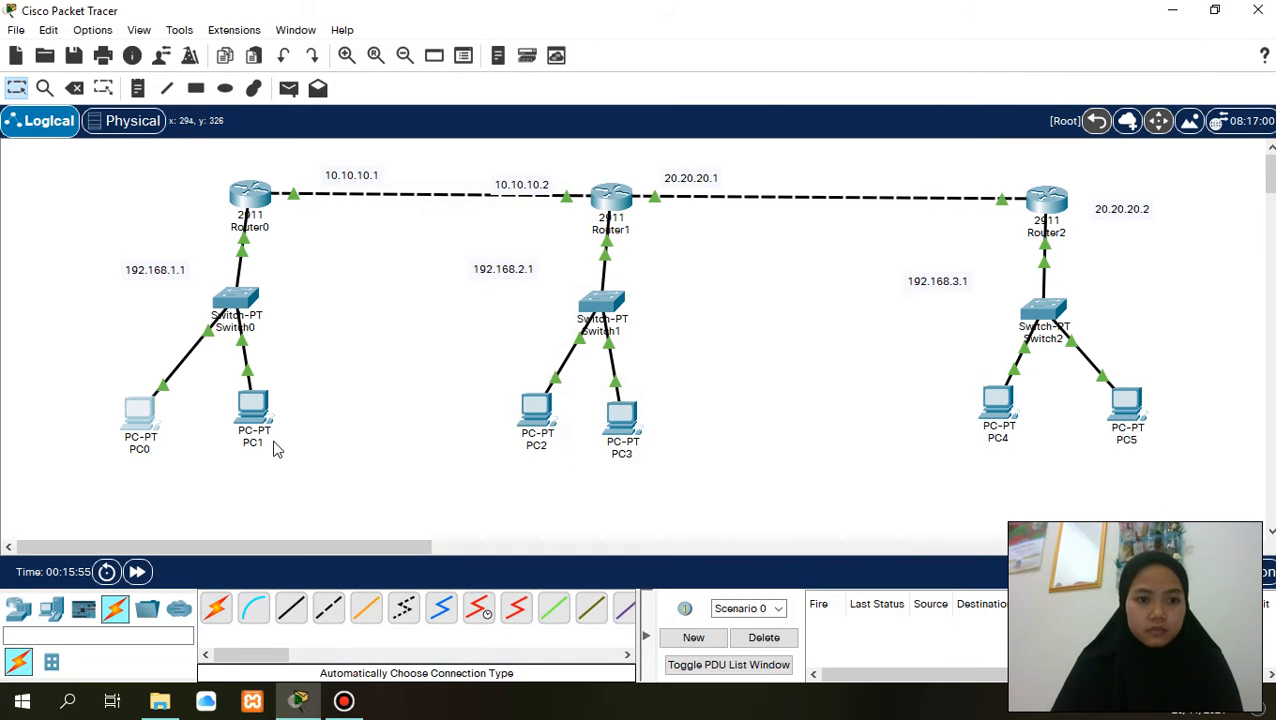
- Set PC1's static IPv4 address to 192.168.1.3 with subnet mask 255.255.255.0
click(256, 414)
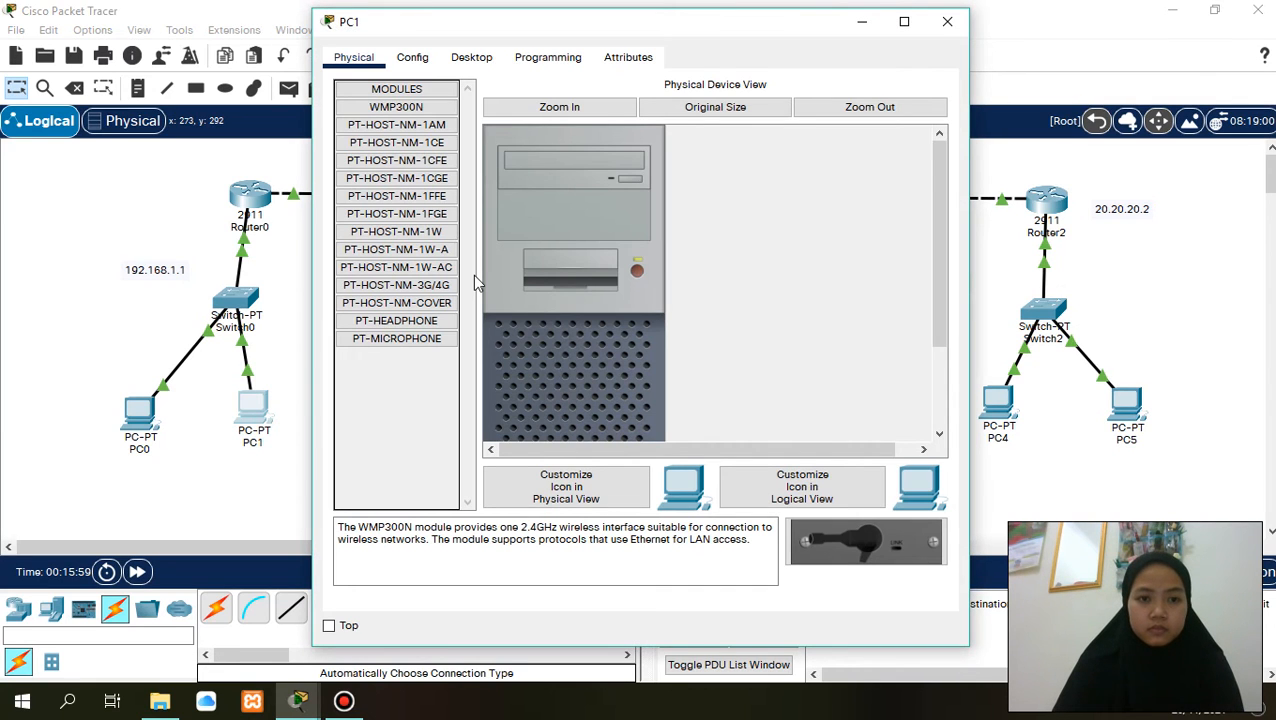
click(471, 57)
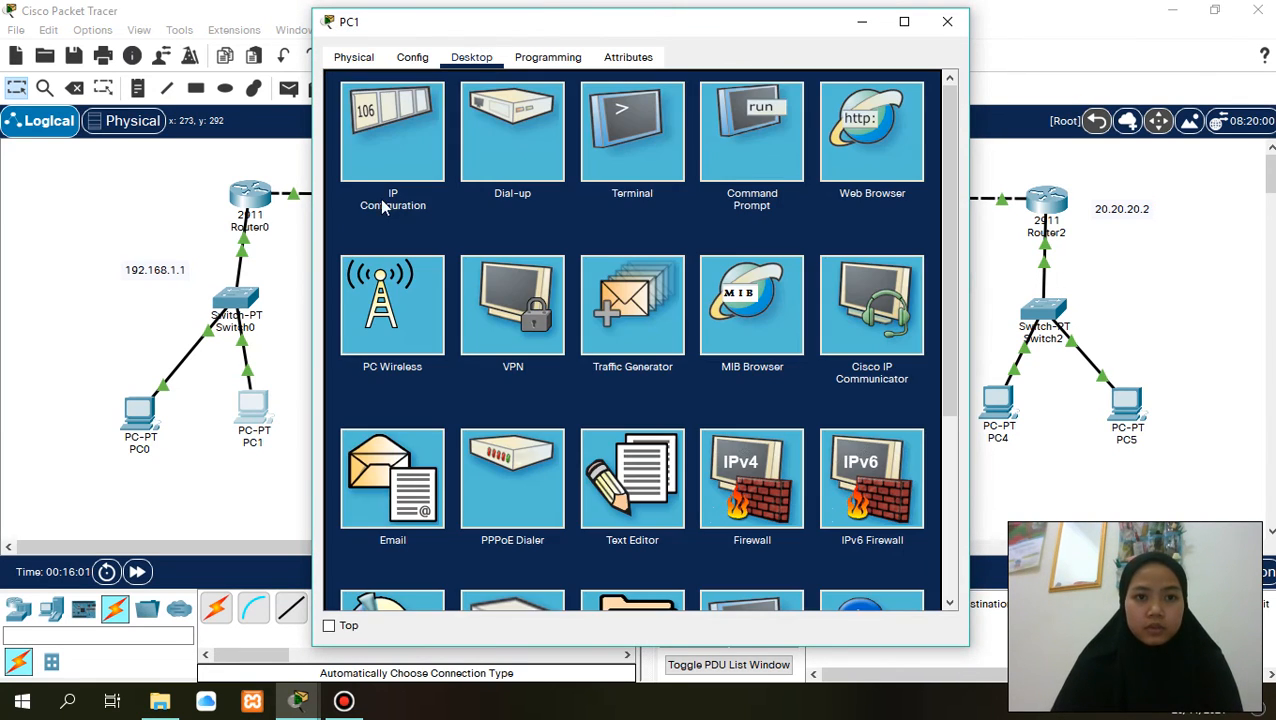
click(378, 164)
click(606, 184)
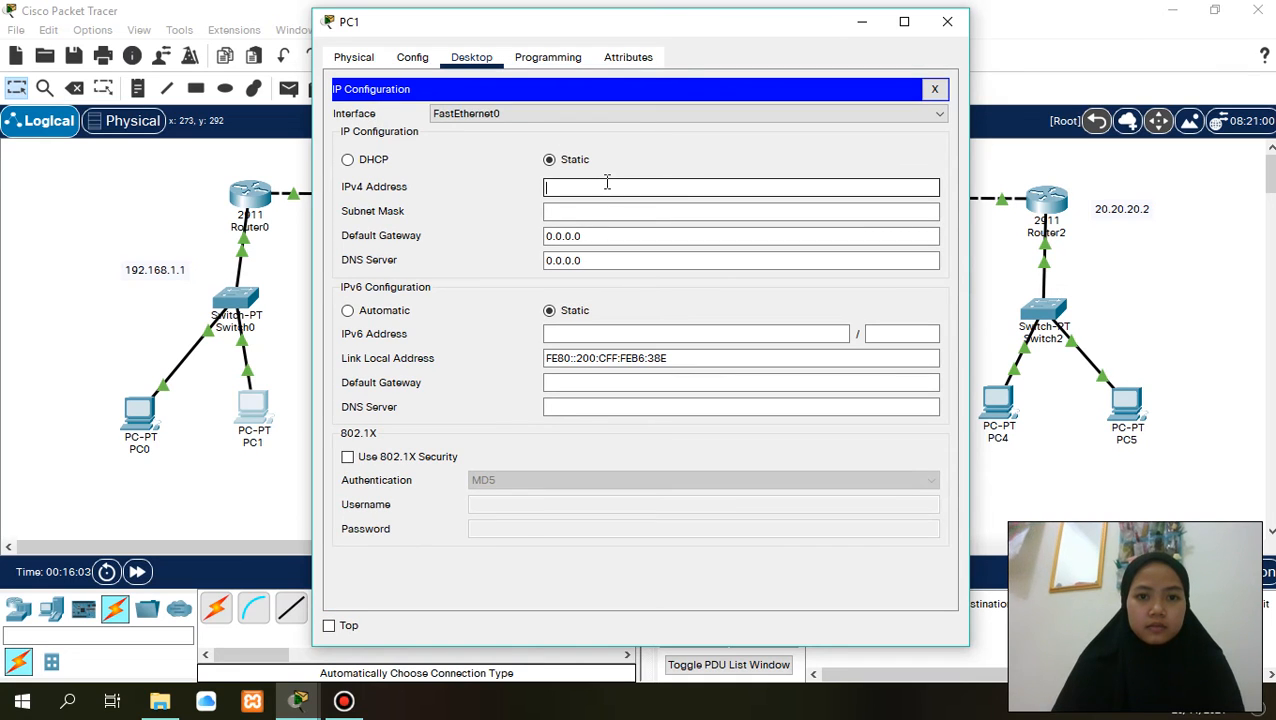
text(192.168.1.2)
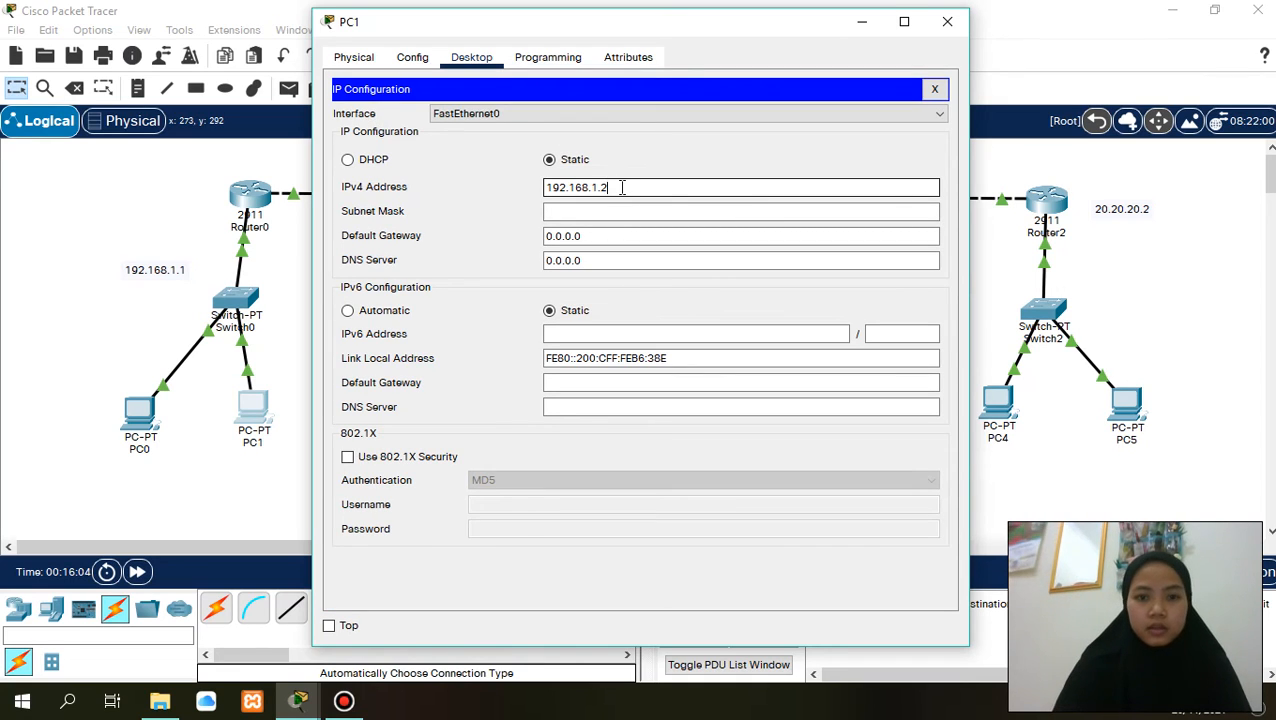
key(BackSpace)
text(3)
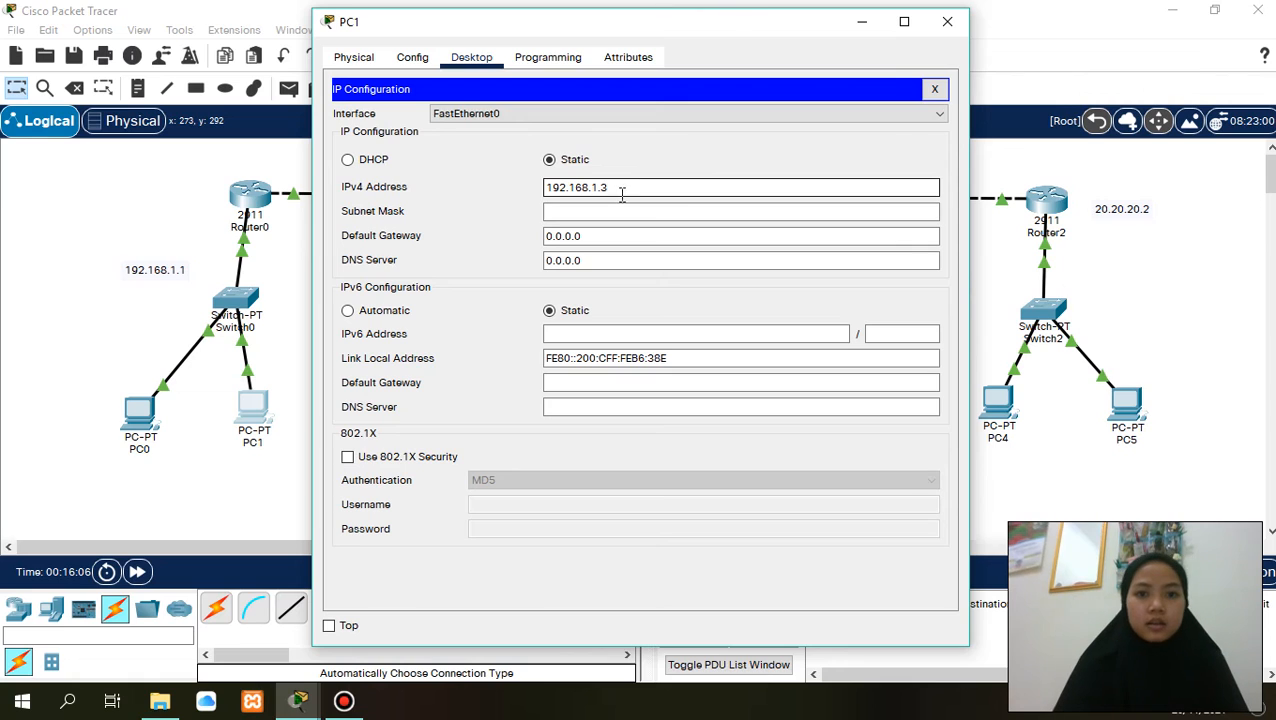
click(606, 208)
- Set PC1's default gateway to 192.168.1.1 and its IPv6 configuration to Automatic, closing the PC1 window
click(606, 234)
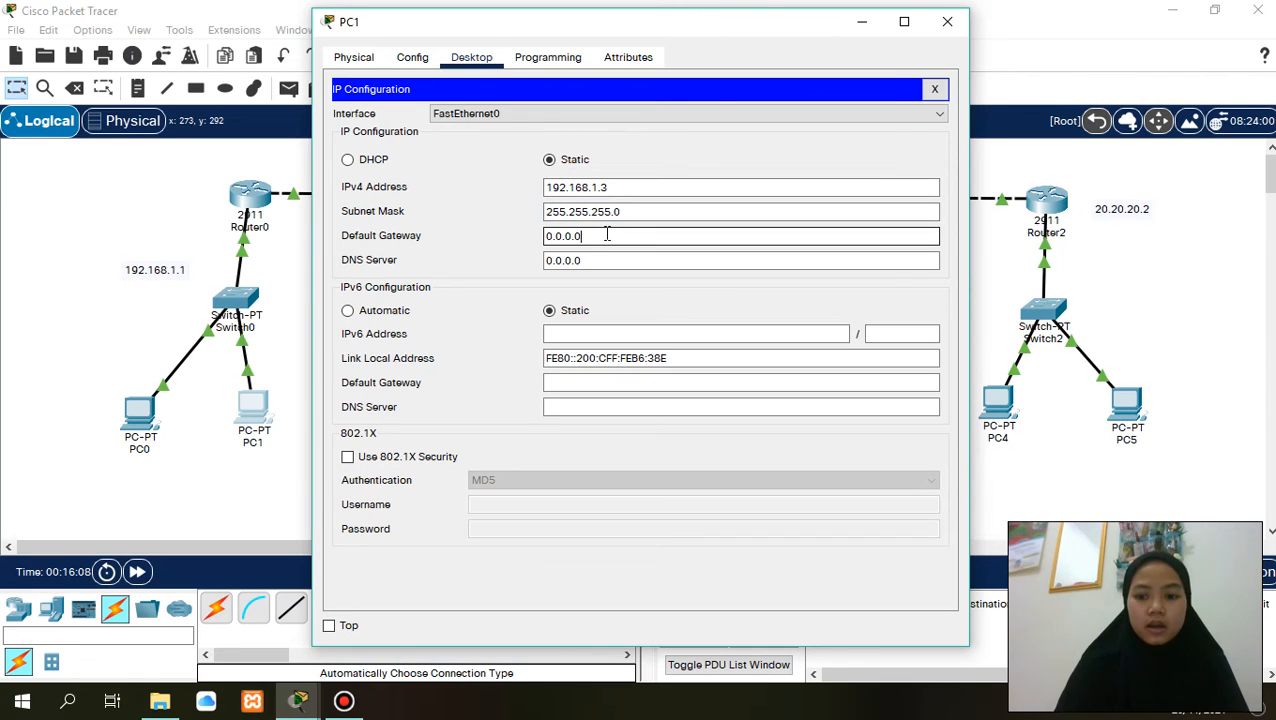
key(BackSpace)
key(BackSpace)
key(BackSpace)
key(BackSpace)
key(BackSpace)
key(BackSpace)
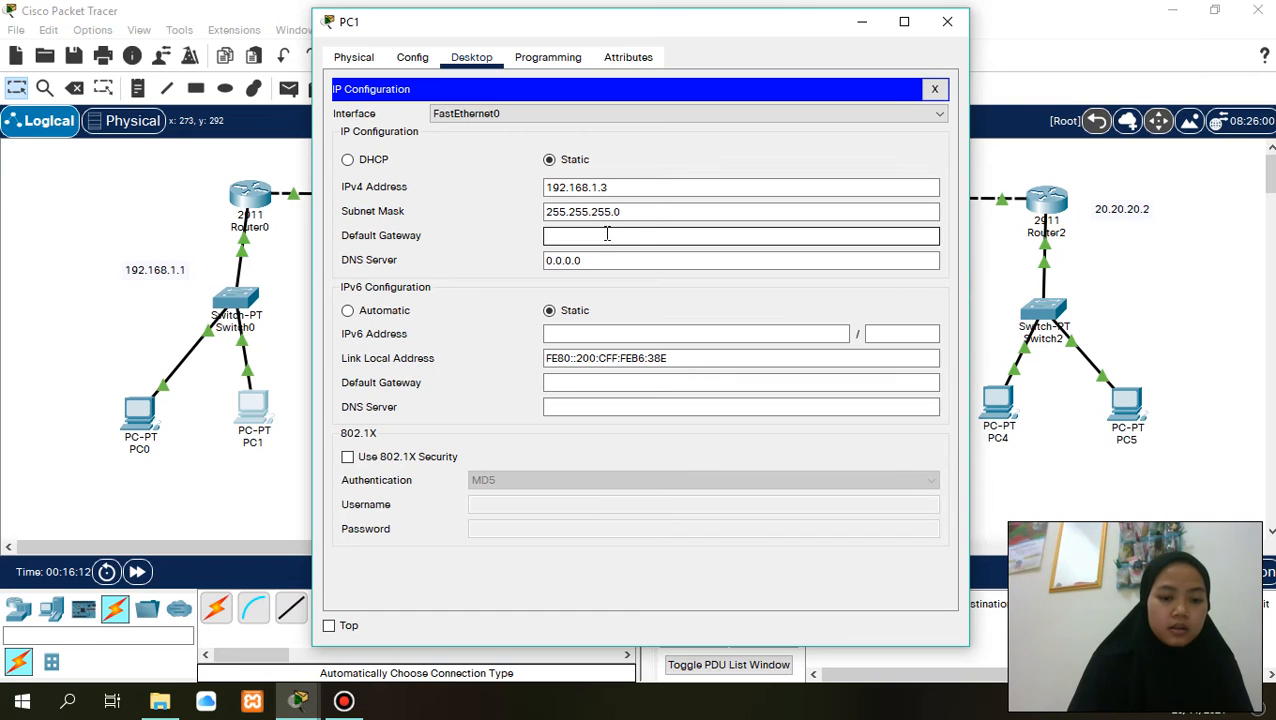
text(192.168.1.2)
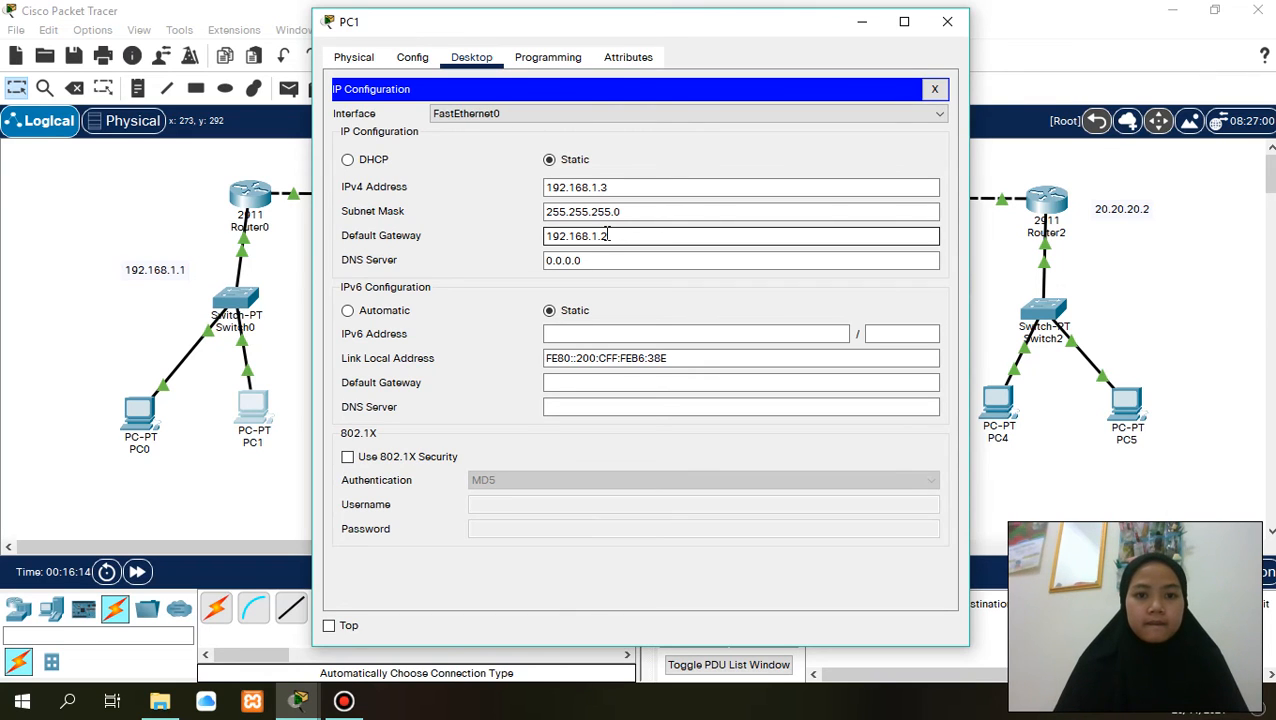
key(BackSpace)
text(1)
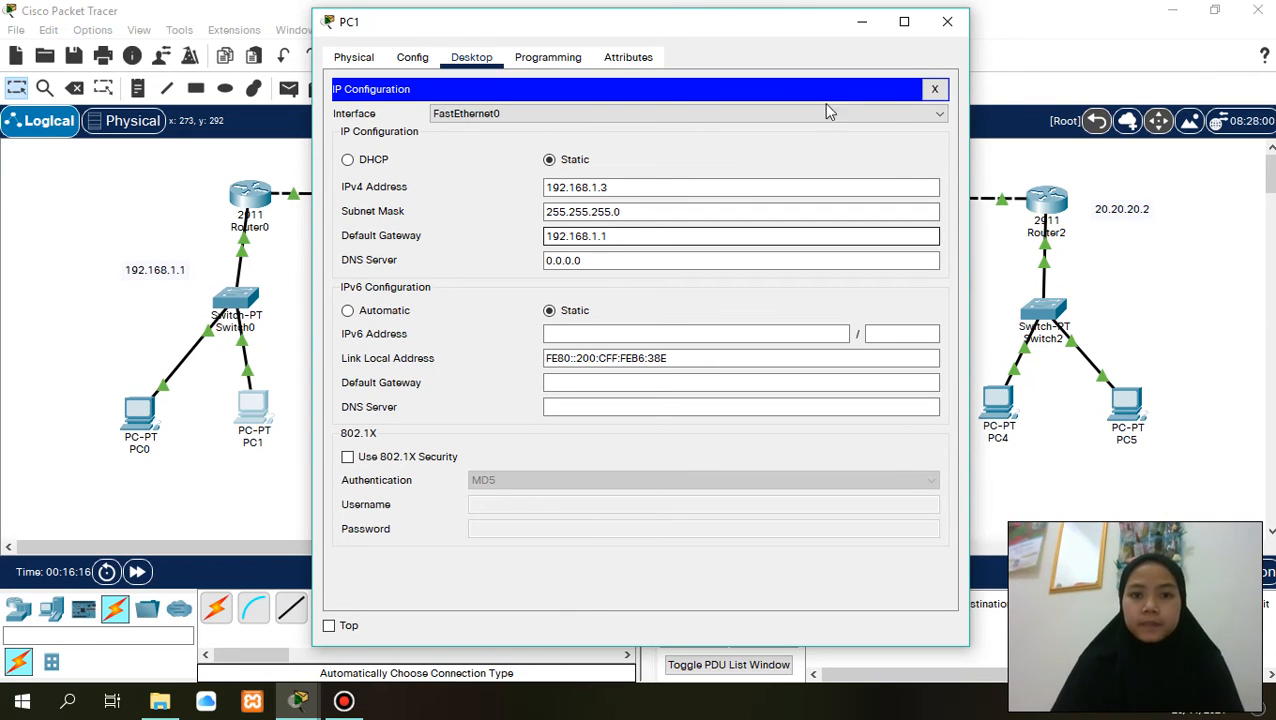
click(347, 311)
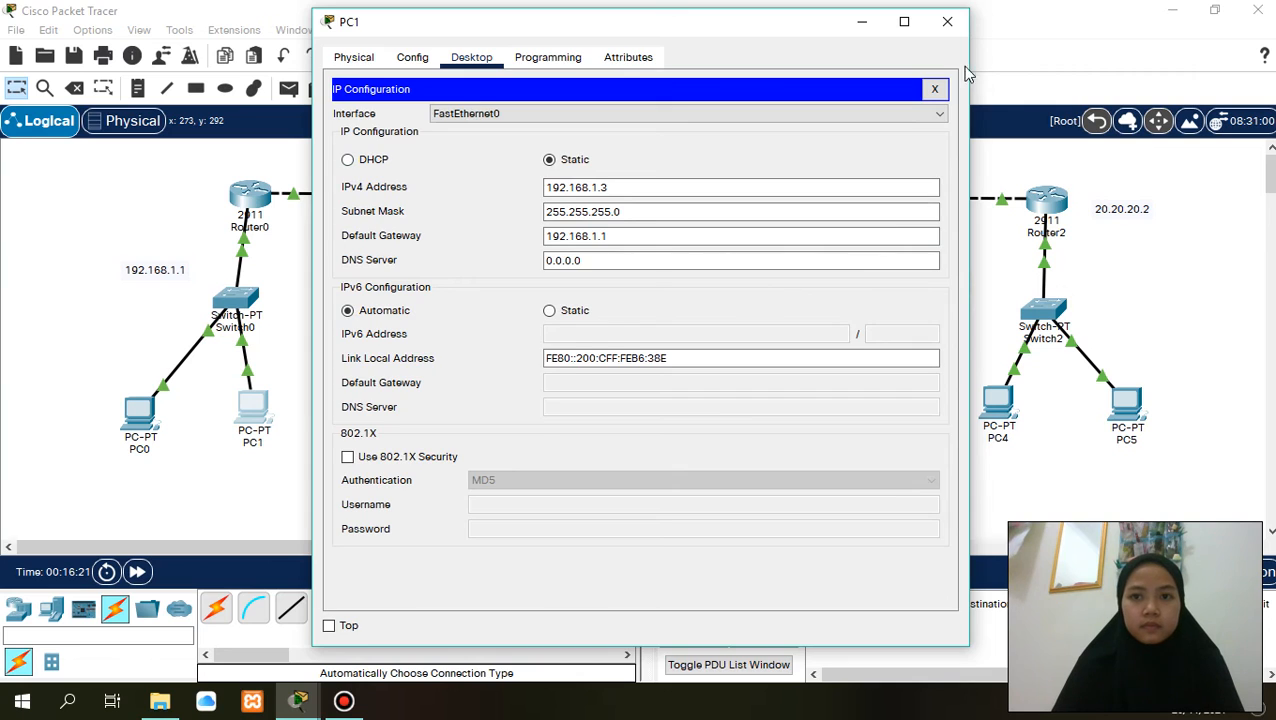
click(947, 22)
- Set PC2's static IPv4 address to 192.168.2.2 with subnet mask 255.255.255.0
click(529, 441)
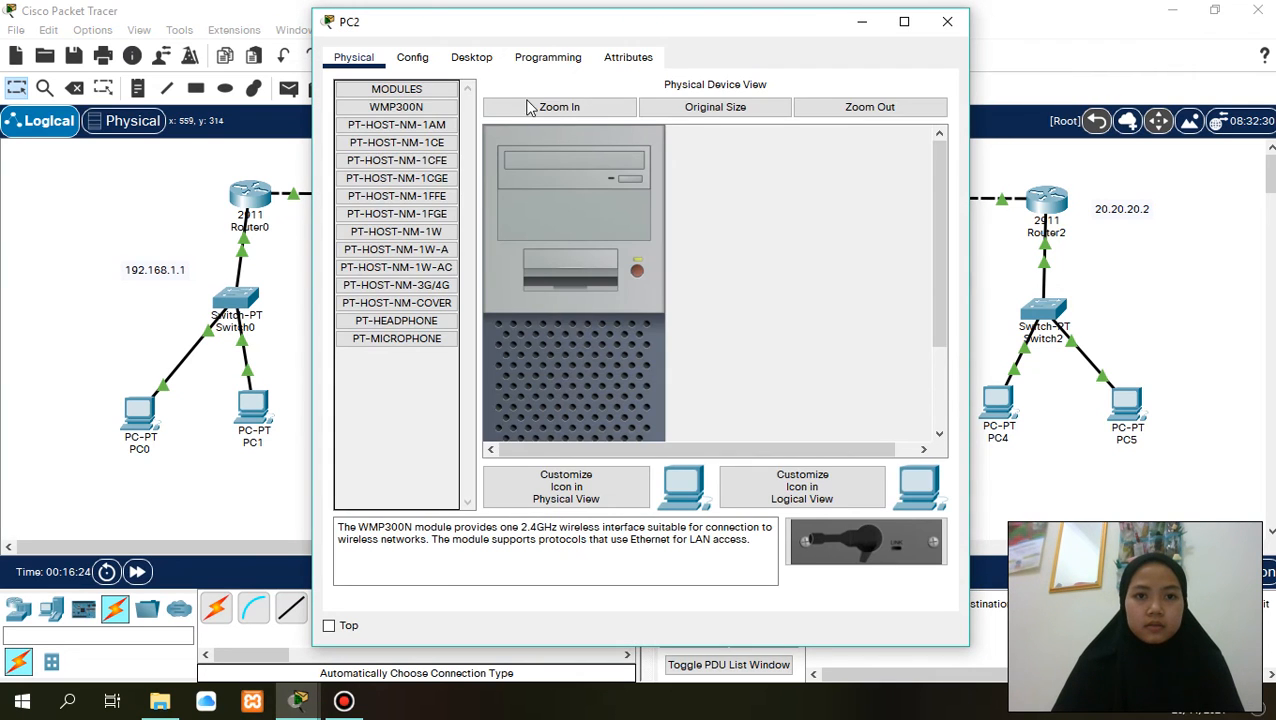
click(468, 62)
click(432, 168)
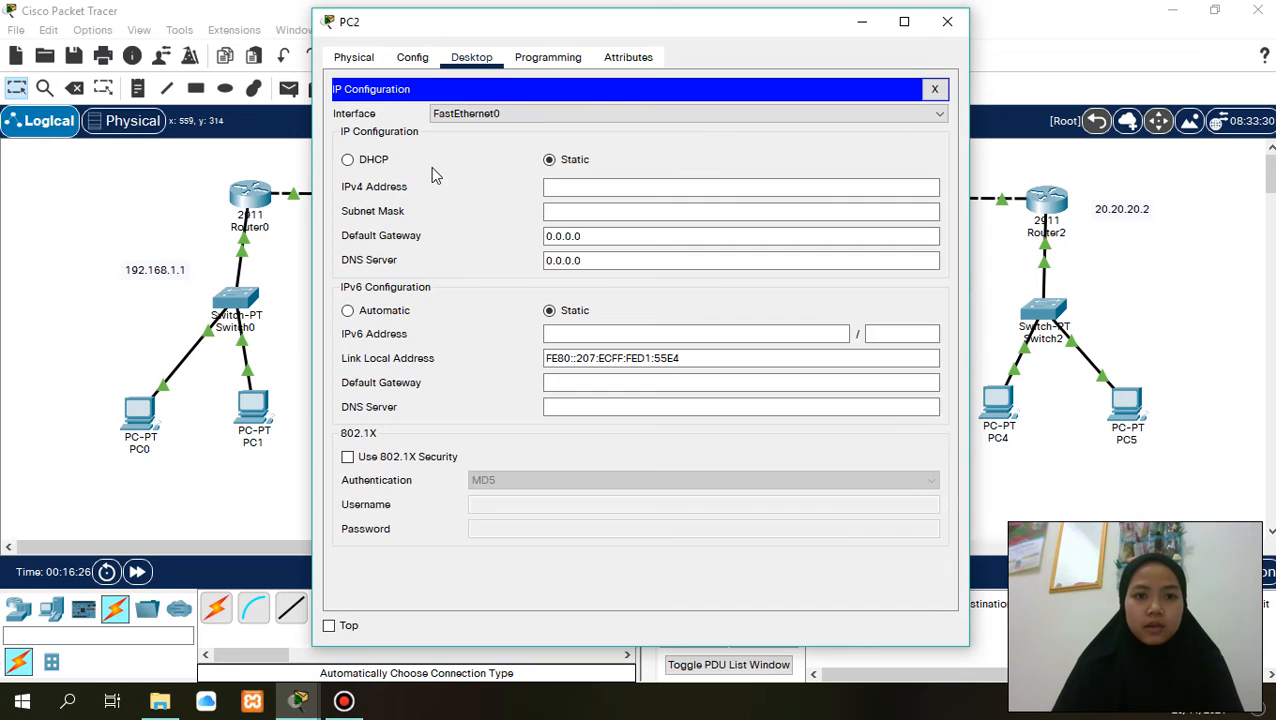
click(555, 186)
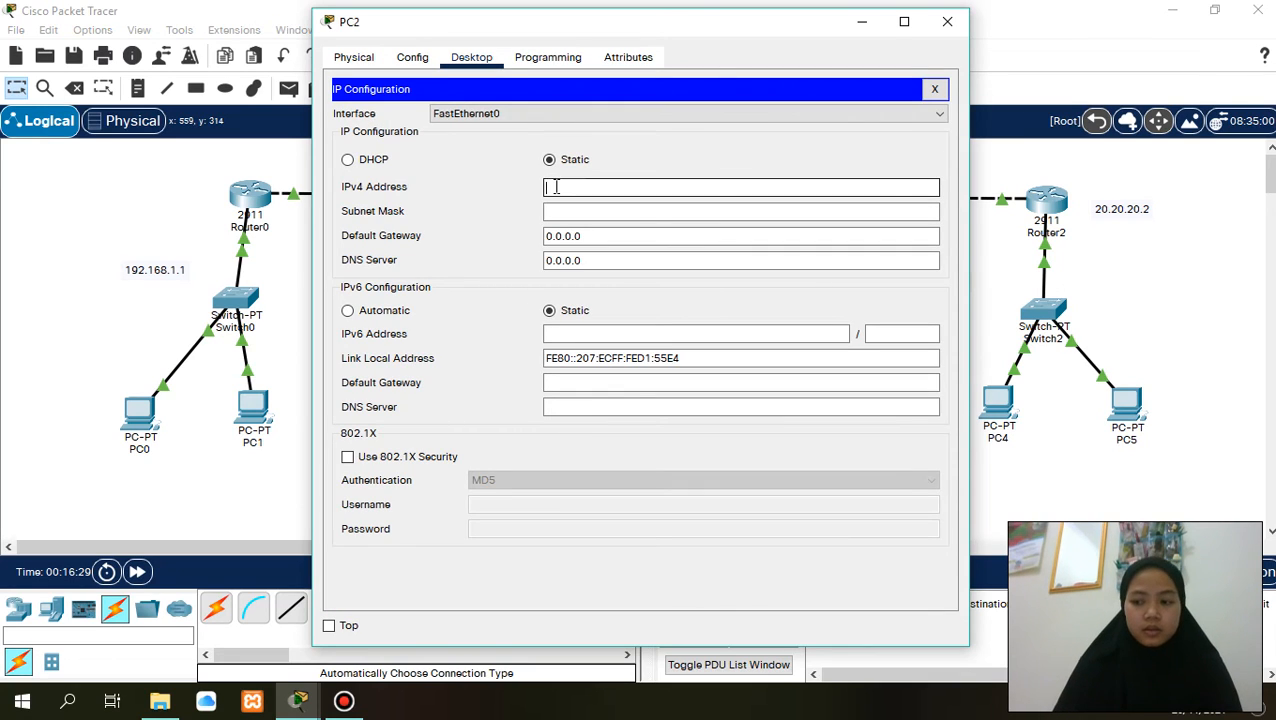
key(ctrl+v)
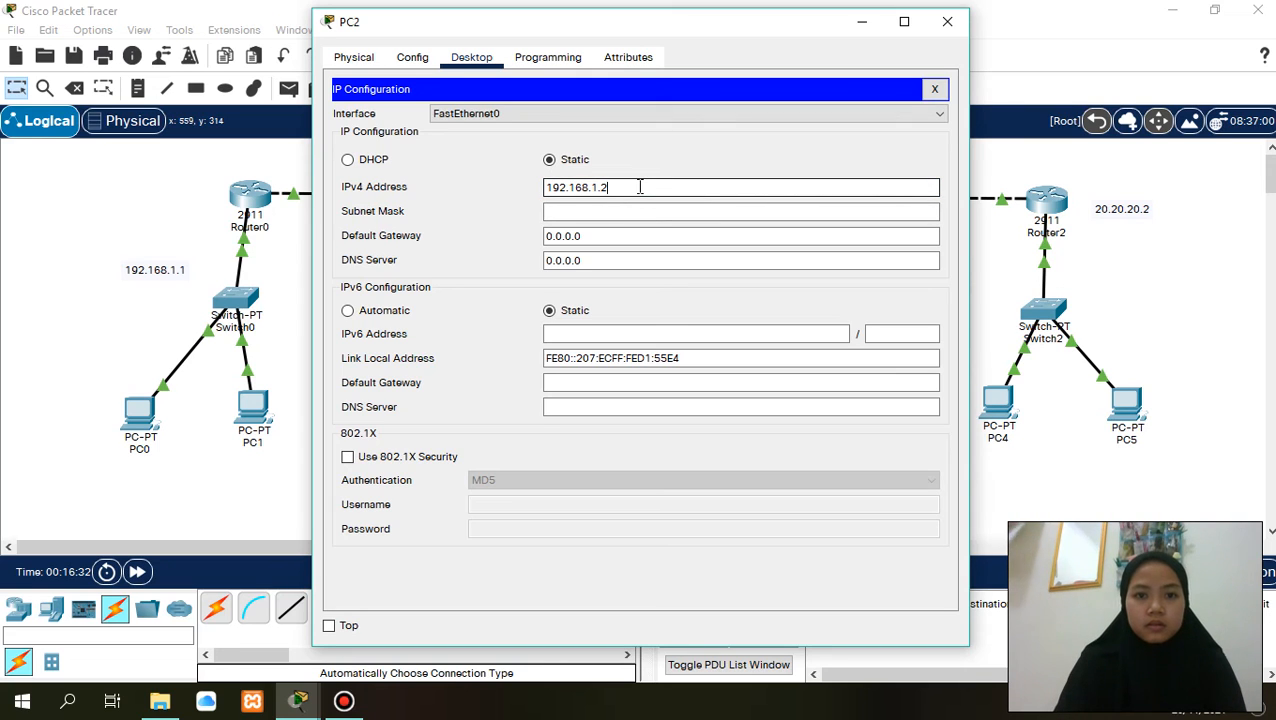
key(BackSpace)
key(BackSpace)
key(BackSpace)
text(2)
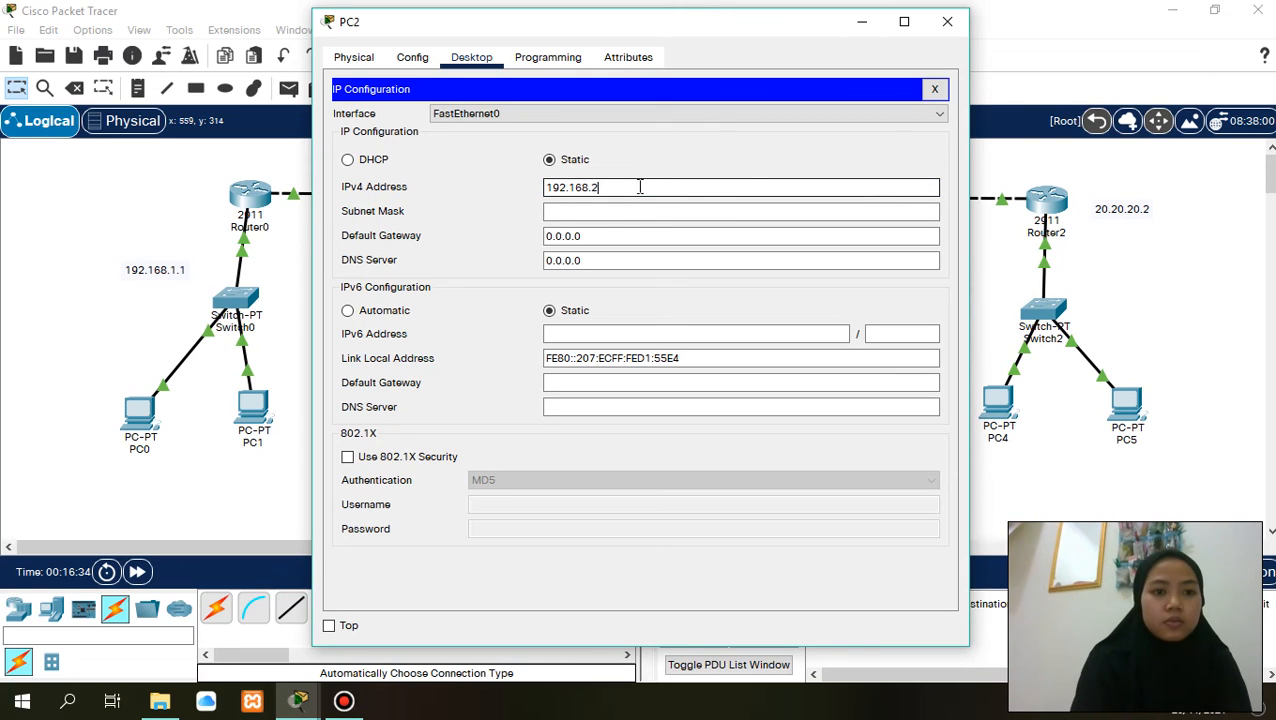
text(.1)
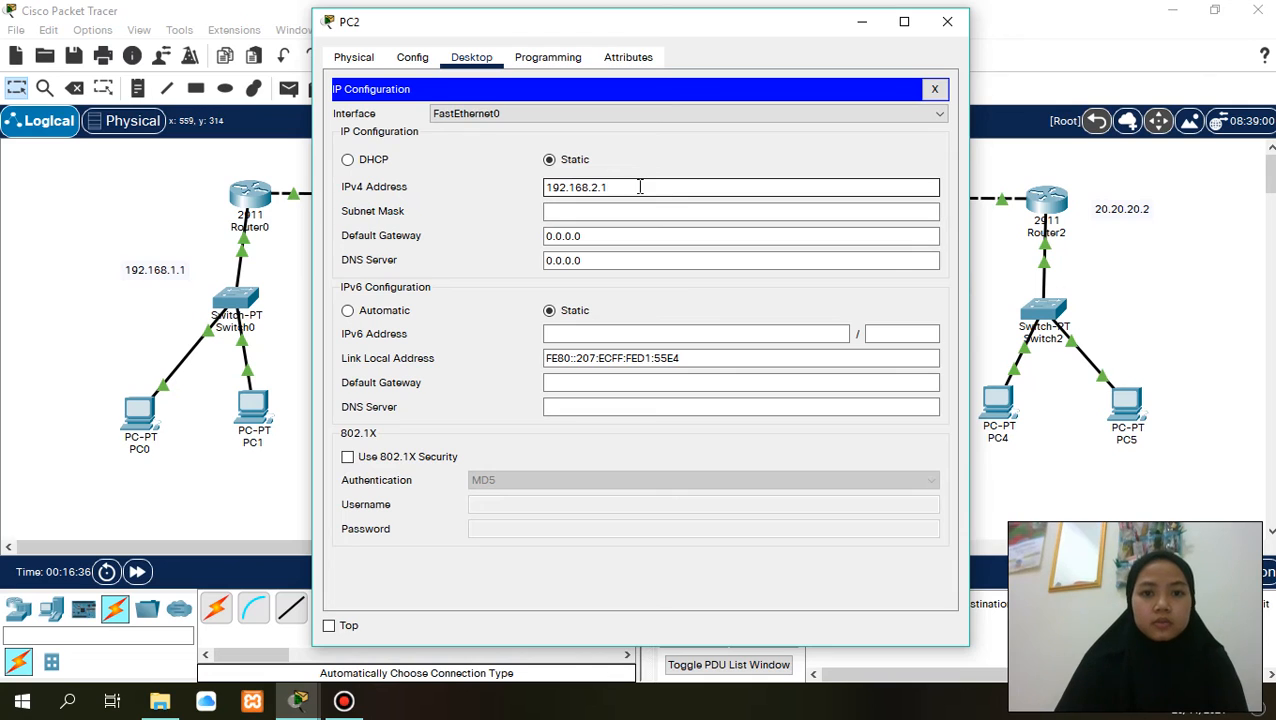
click(606, 211)
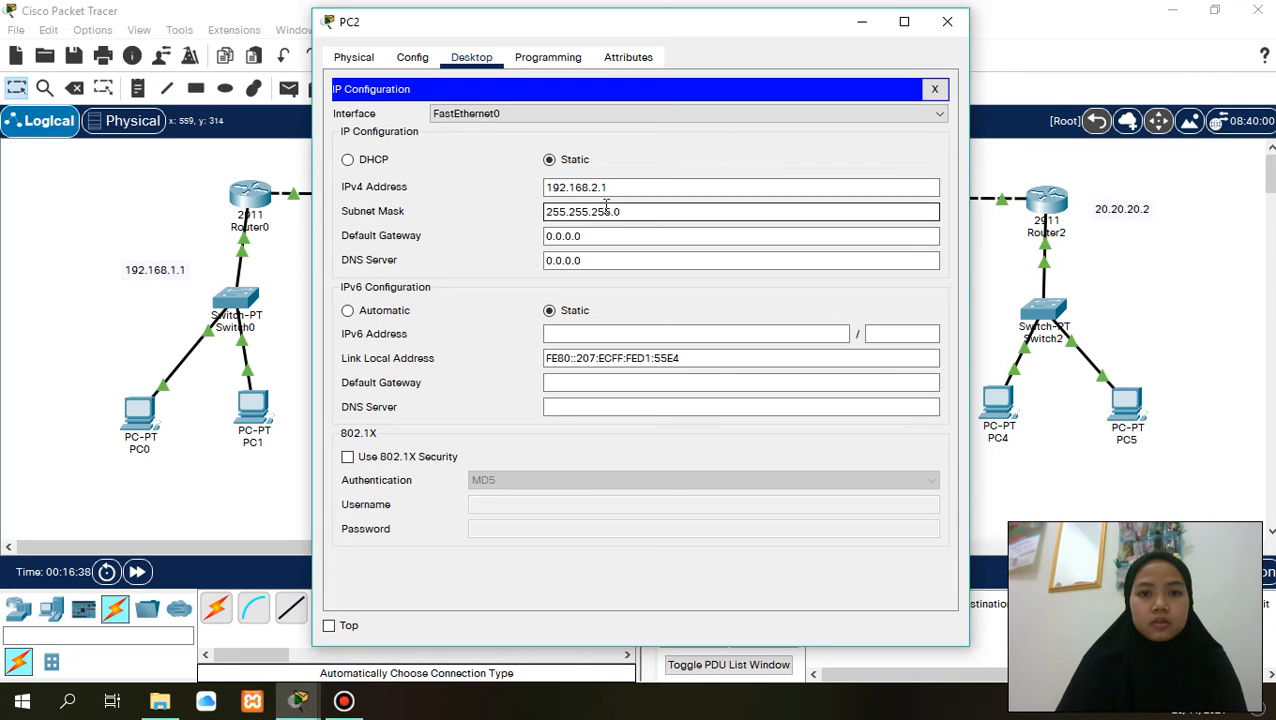
click(614, 190)
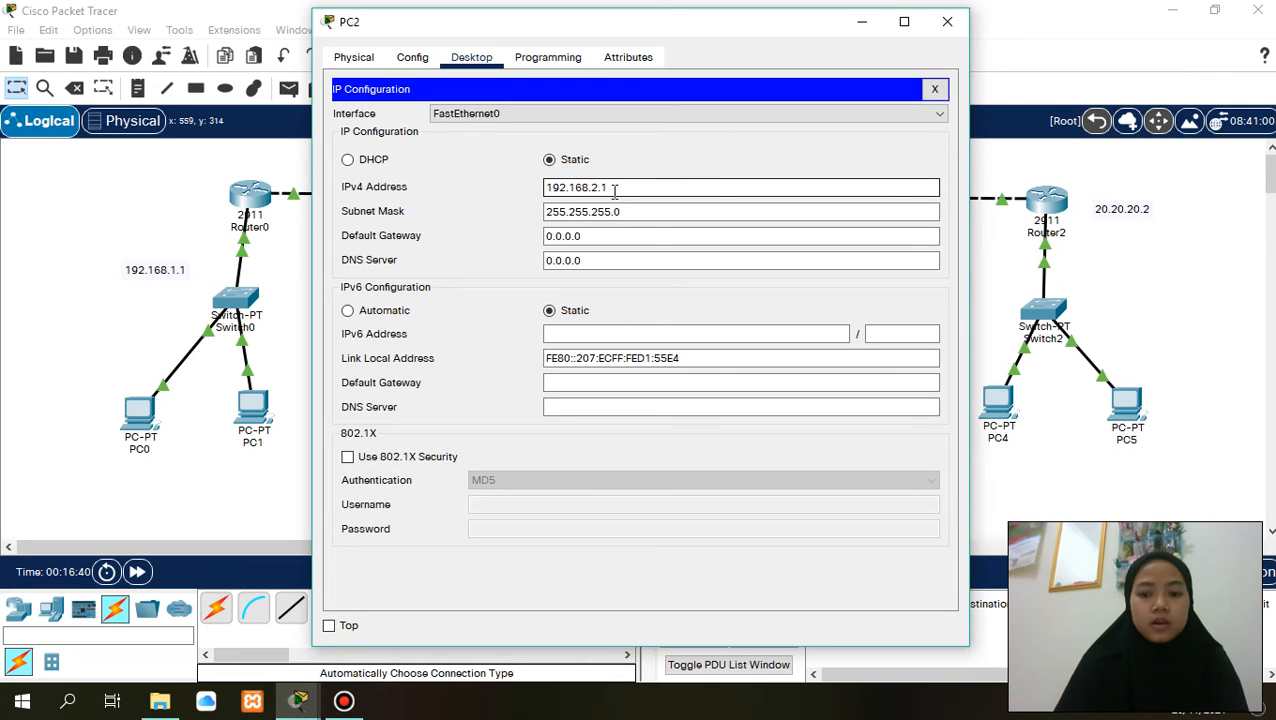
key(BackSpace)
- Set PC2's default gateway to 192.168.2.1 and close the PC2 window
click(604, 233)
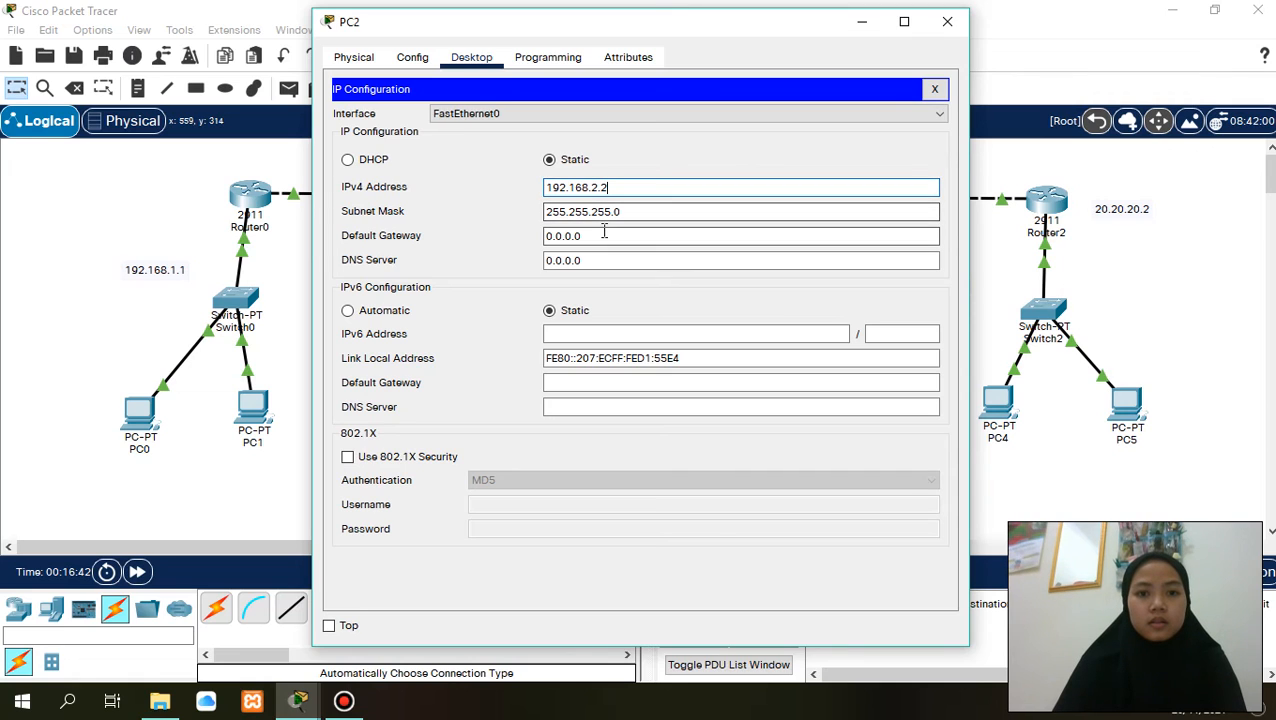
key(BackSpace)
key(BackSpace)
key(BackSpace)
key(BackSpace)
key(BackSpace)
key(BackSpace)
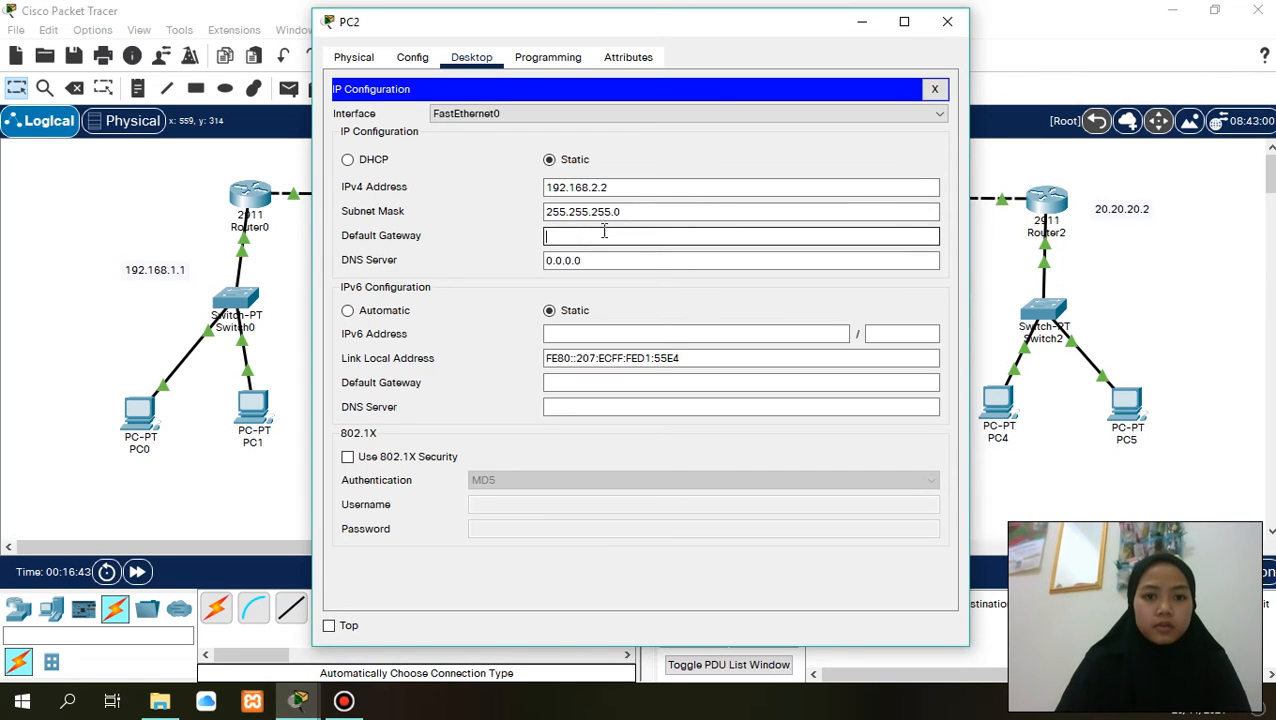
text(192.168.1.2)
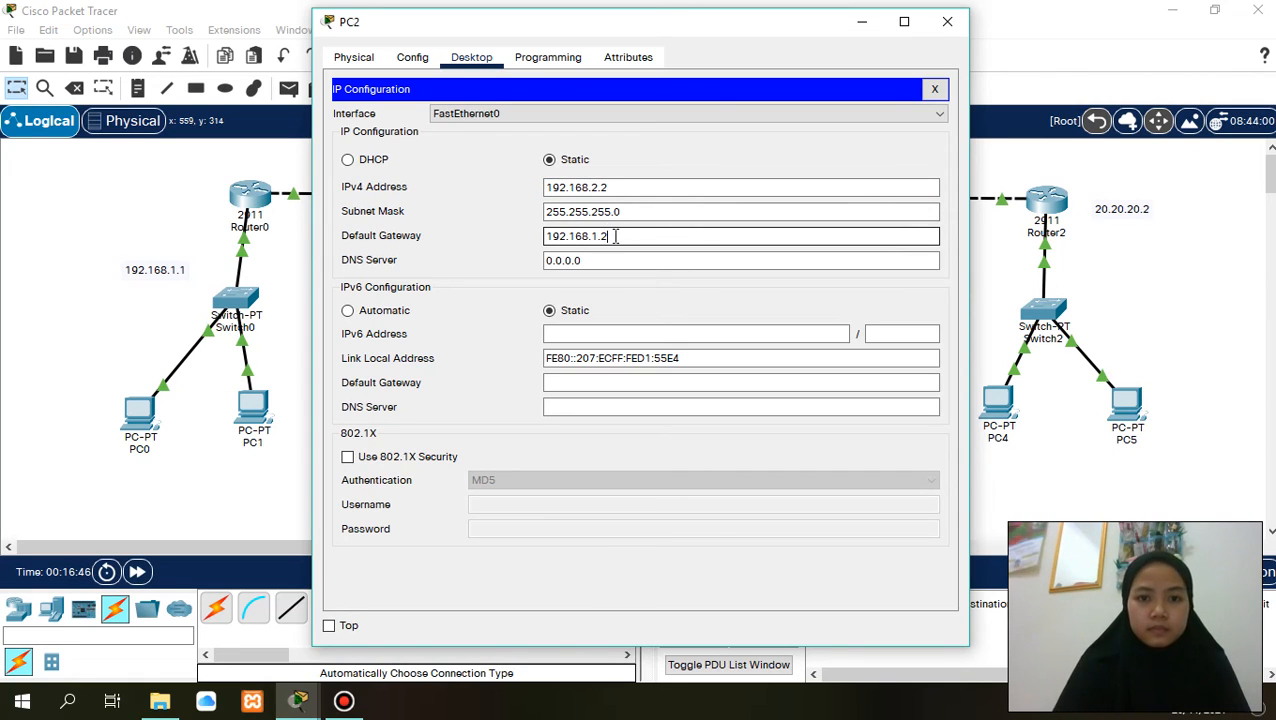
drag(644, 28, 928, 0)
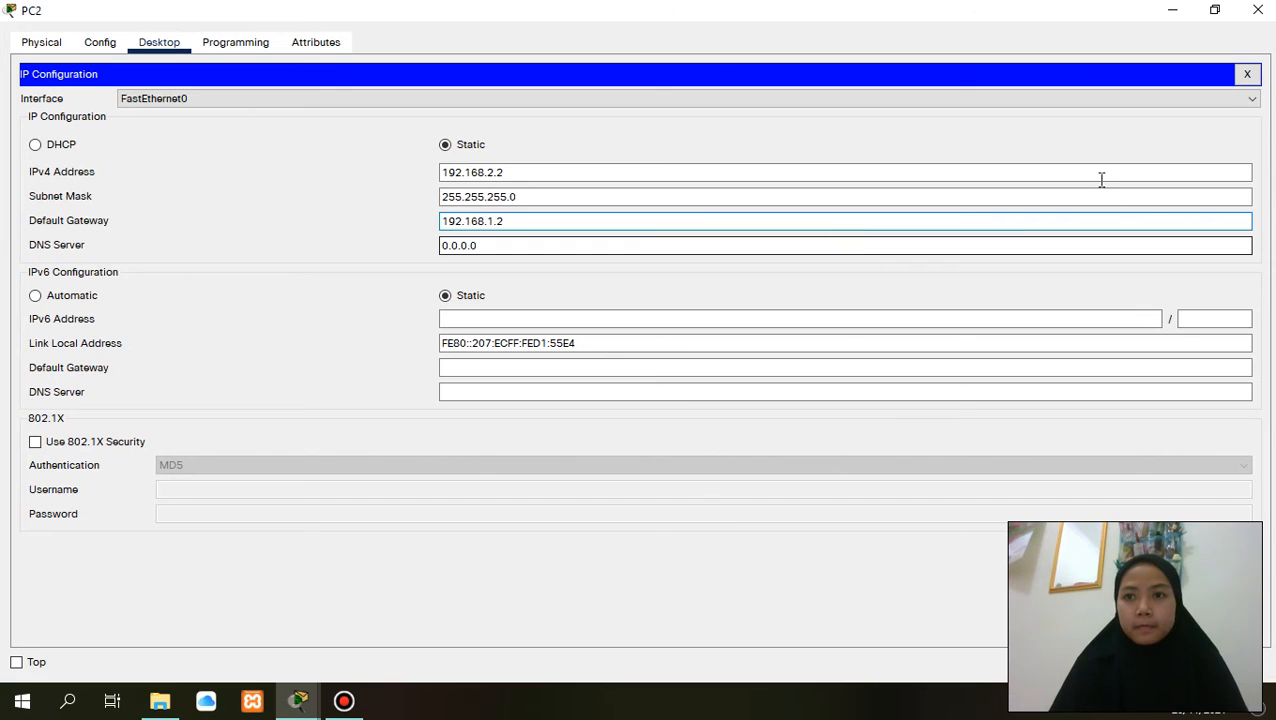
click(1172, 10)
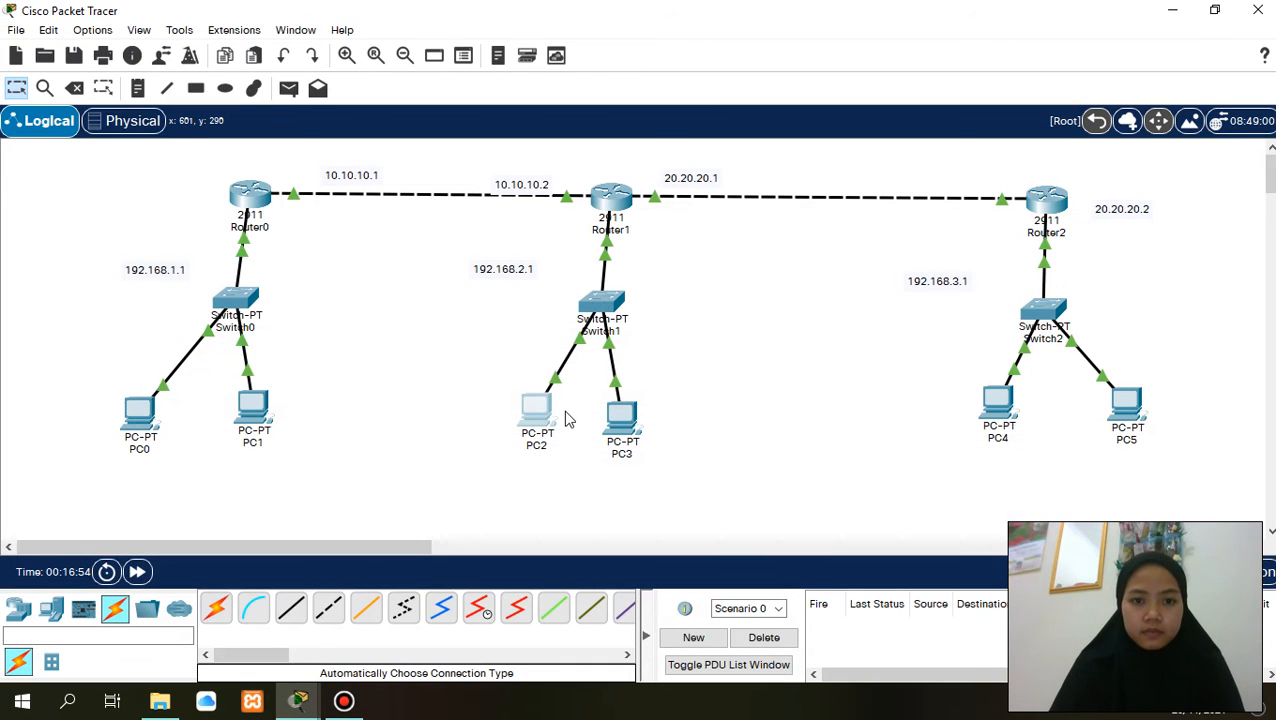
click(535, 412)
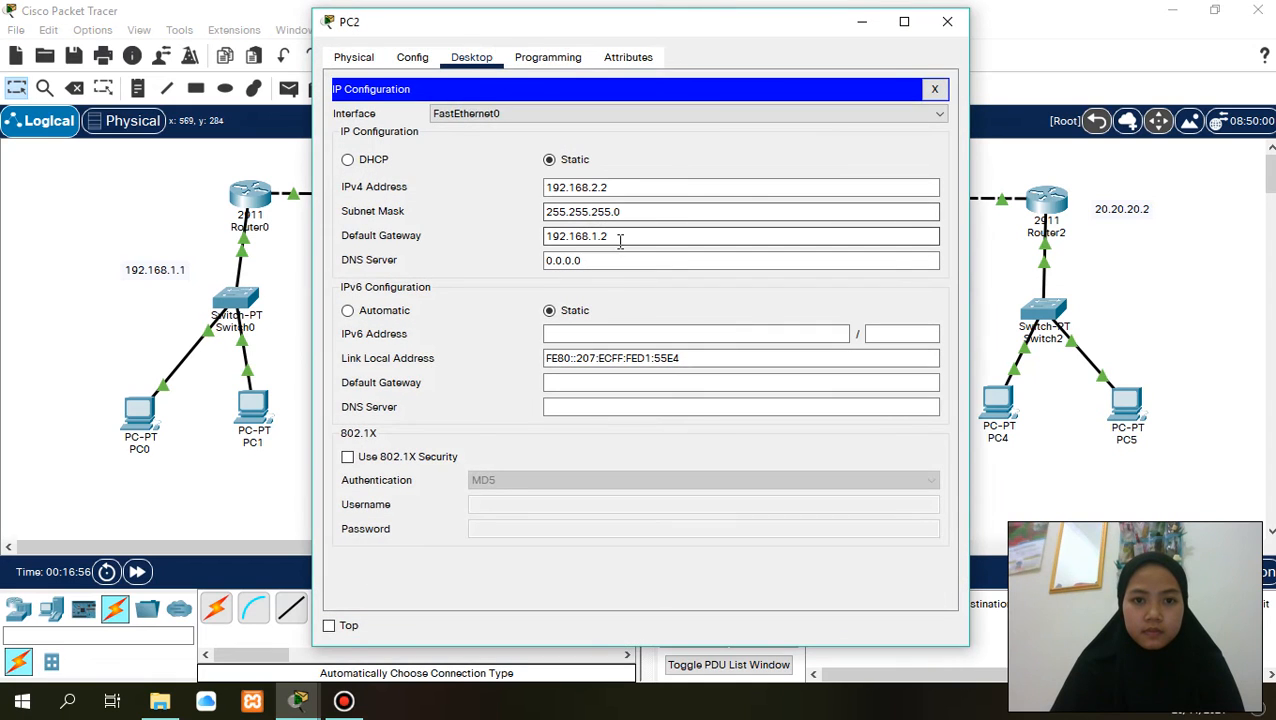
click(618, 237)
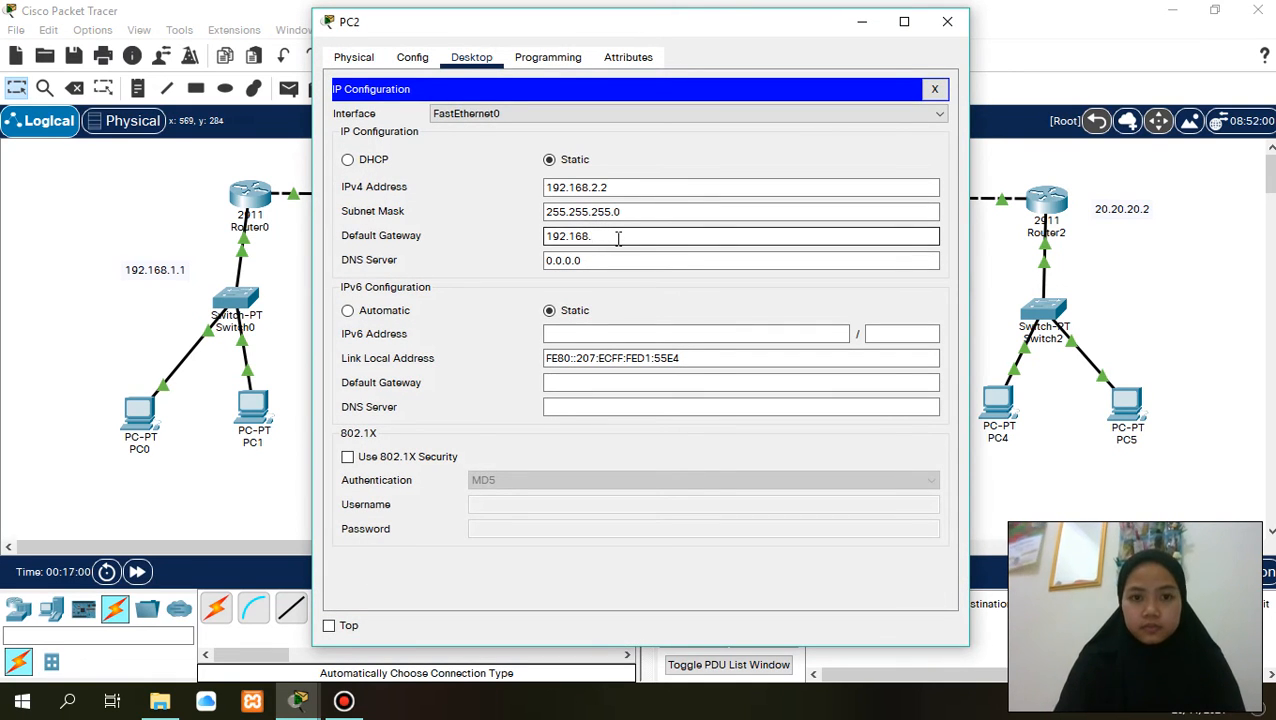
text(2.1)
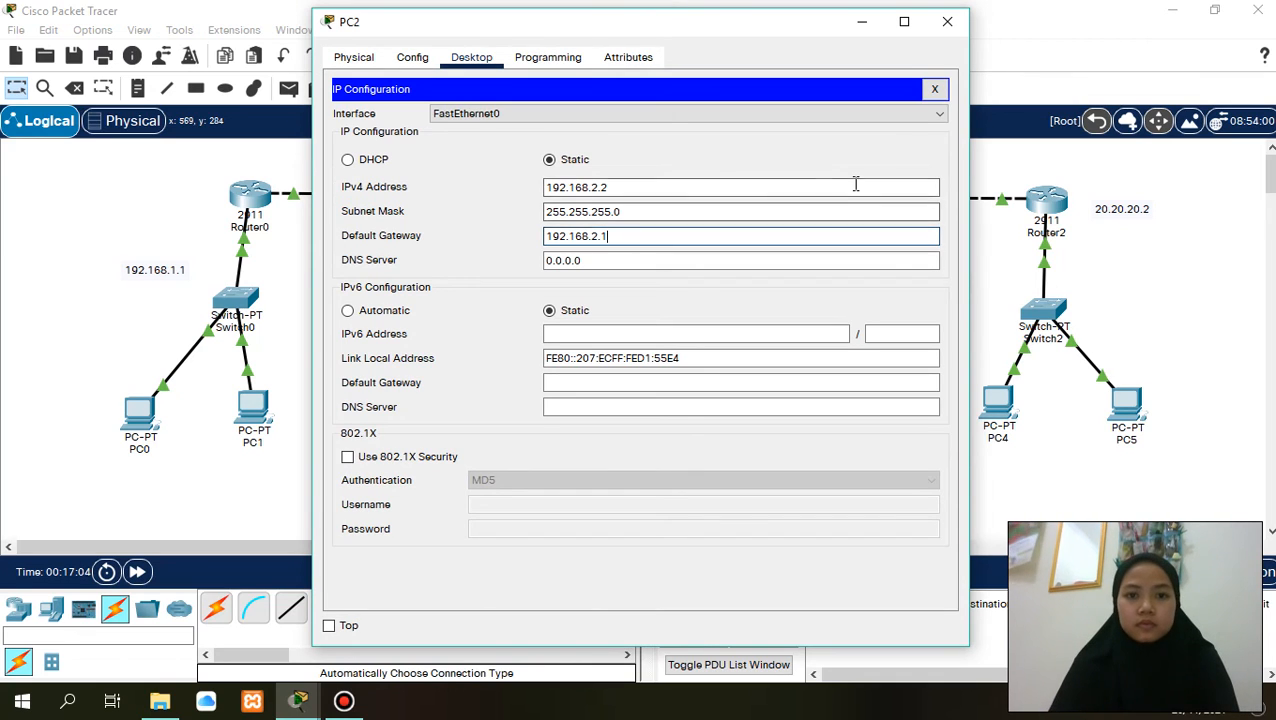
click(947, 21)
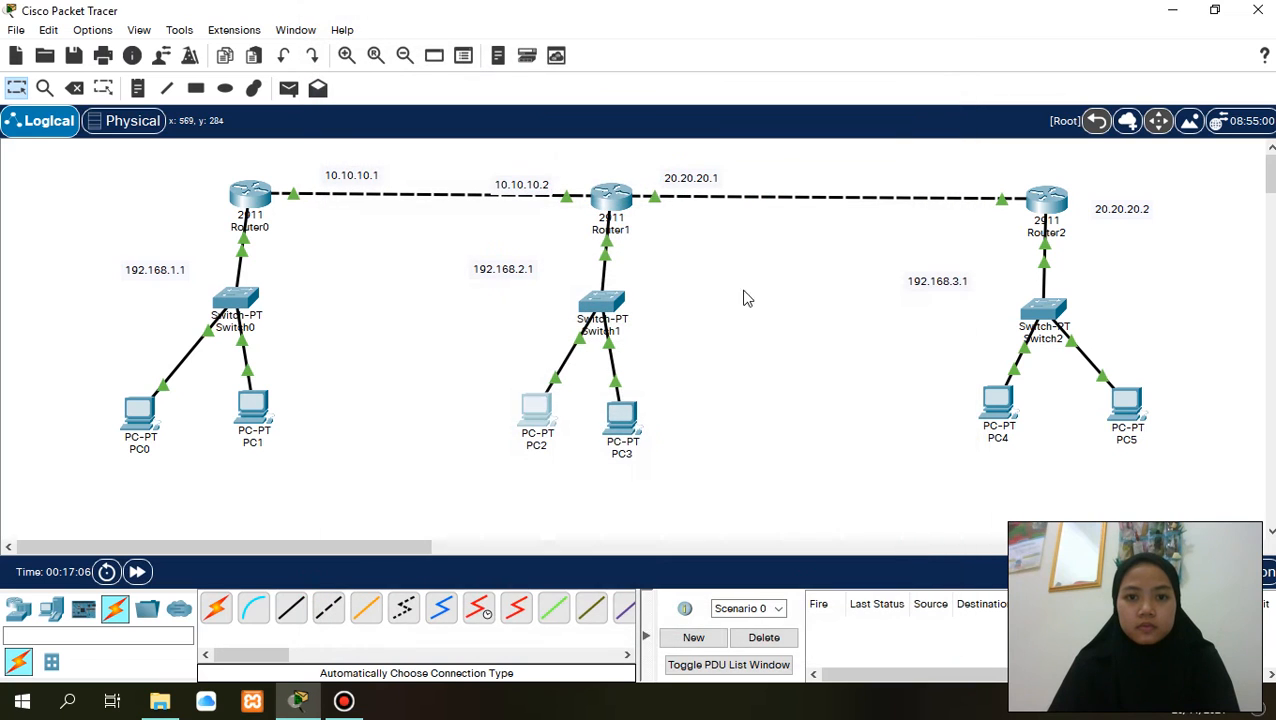
- Set PC3's static IPv4 address to 192.168.2.3 with subnet mask 255.255.255.0
click(623, 438)
click(468, 60)
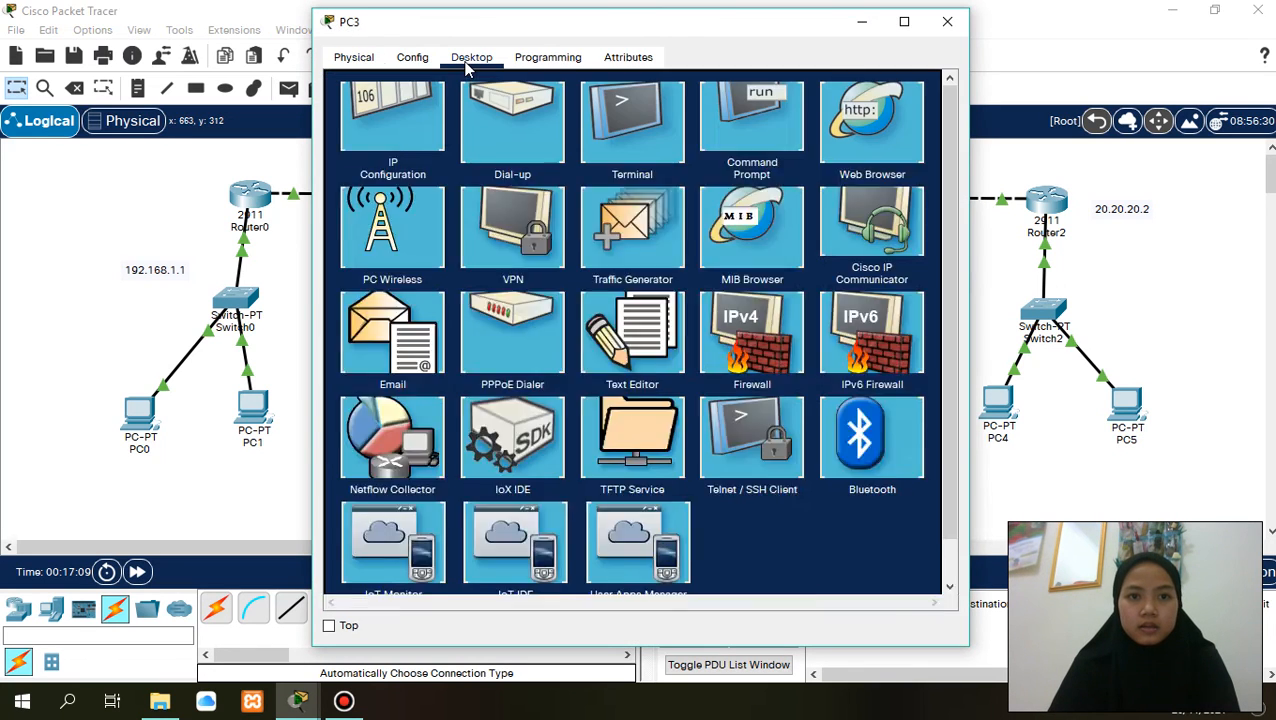
click(372, 149)
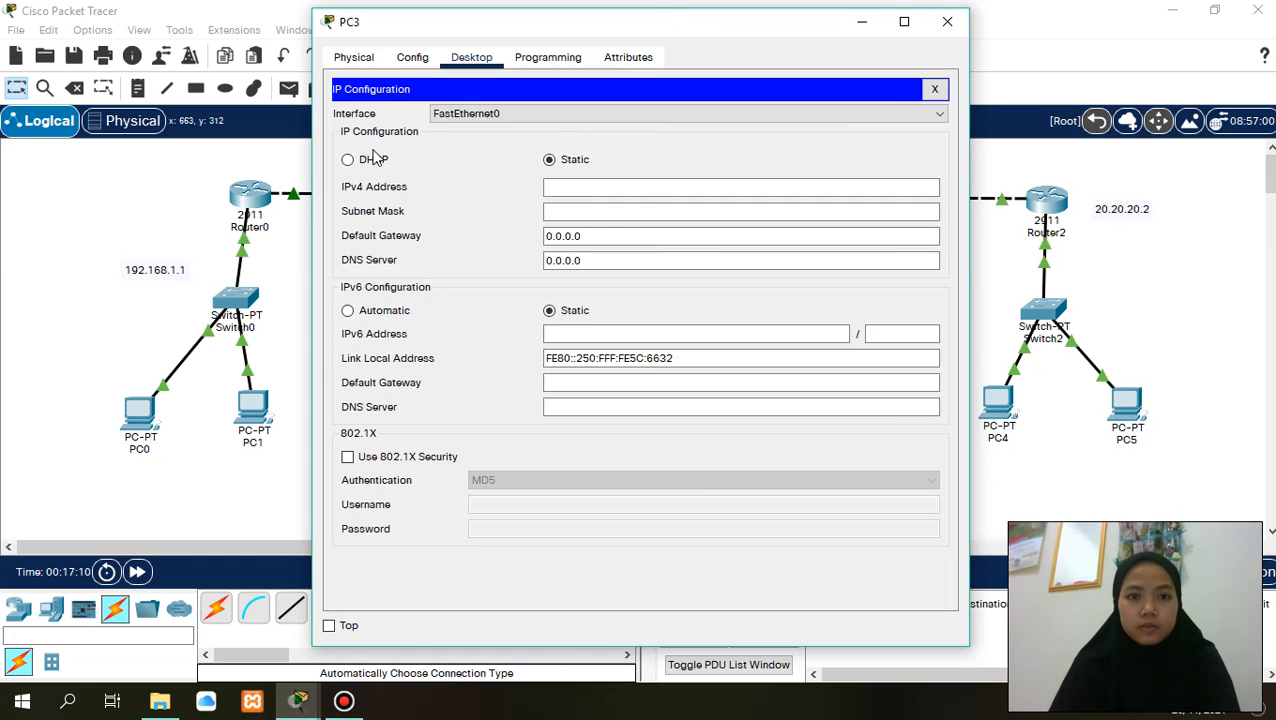
click(584, 186)
text(192.168.1.2)
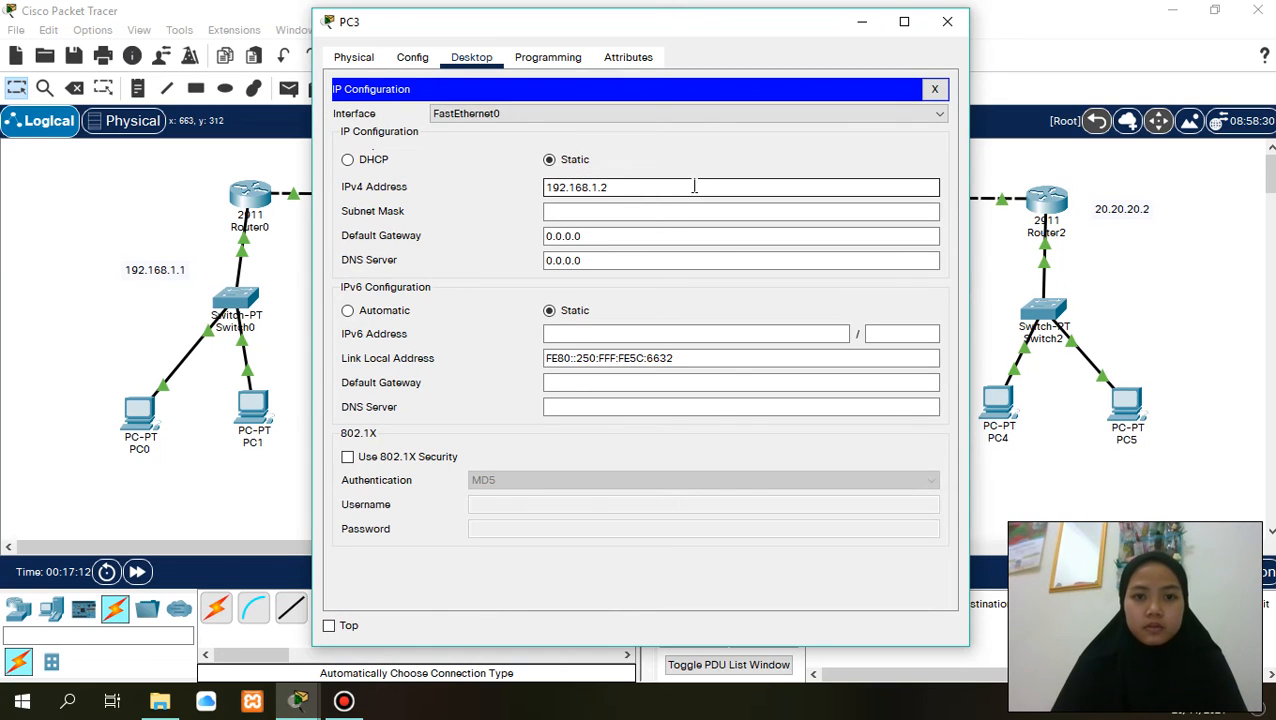
key(BackSpace)
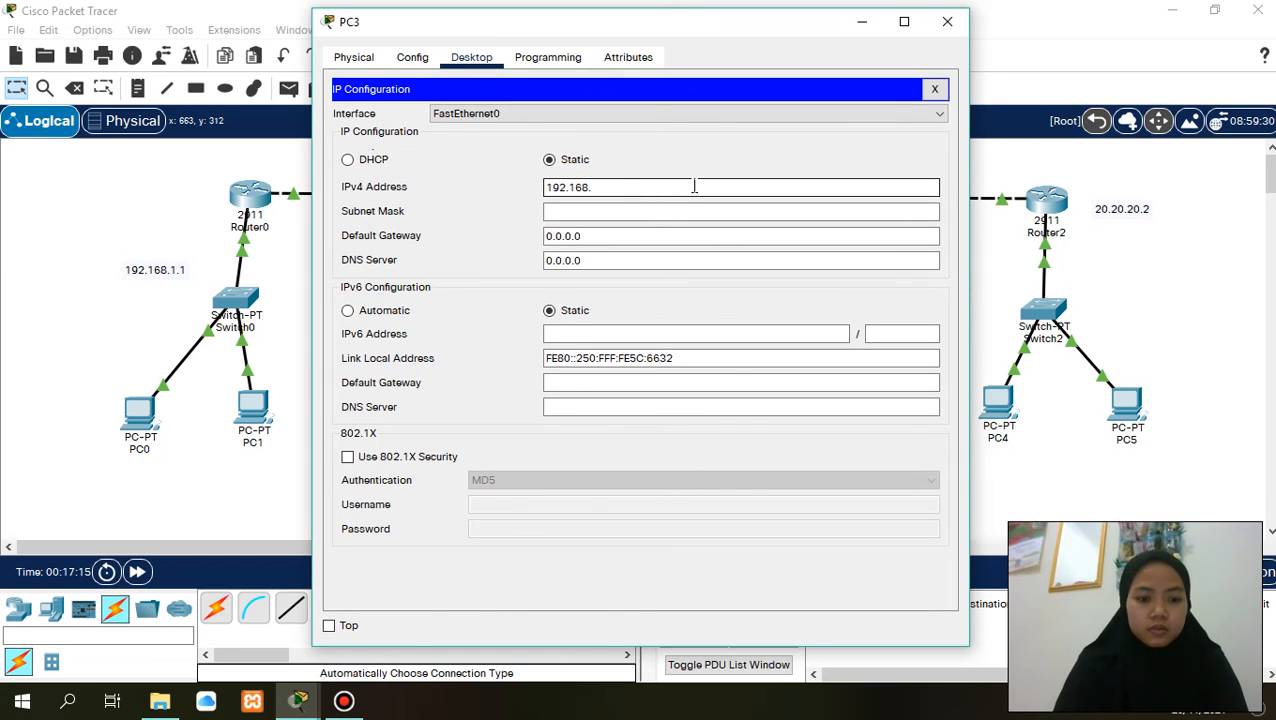
text(2.3)
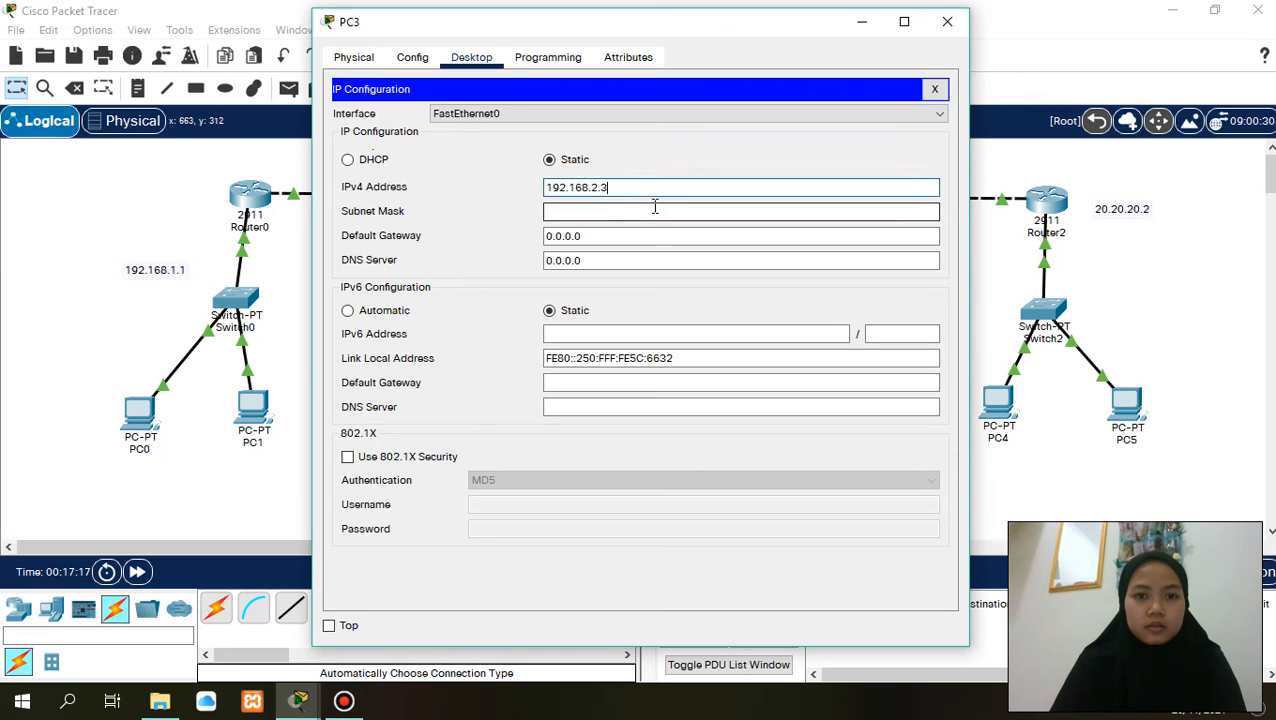
click(655, 207)
- Set PC3's default gateway to 192.168.2.1 and its IPv6 configuration to Automatic, closing the PC3 window
click(643, 235)
key(BackSpace)
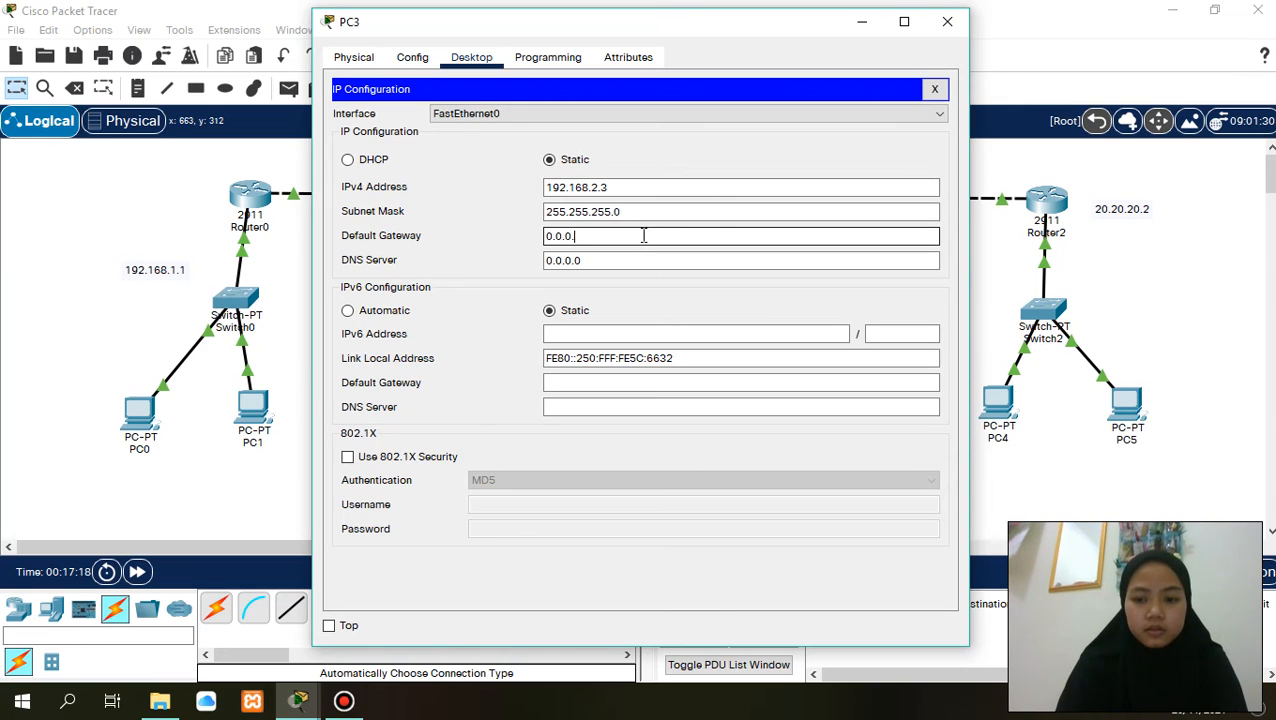
key(BackSpace)
key(BackSpace)
key(BackSpace)
key(BackSpace)
key(BackSpace)
key(BackSpace)
text(192.168.1.2)
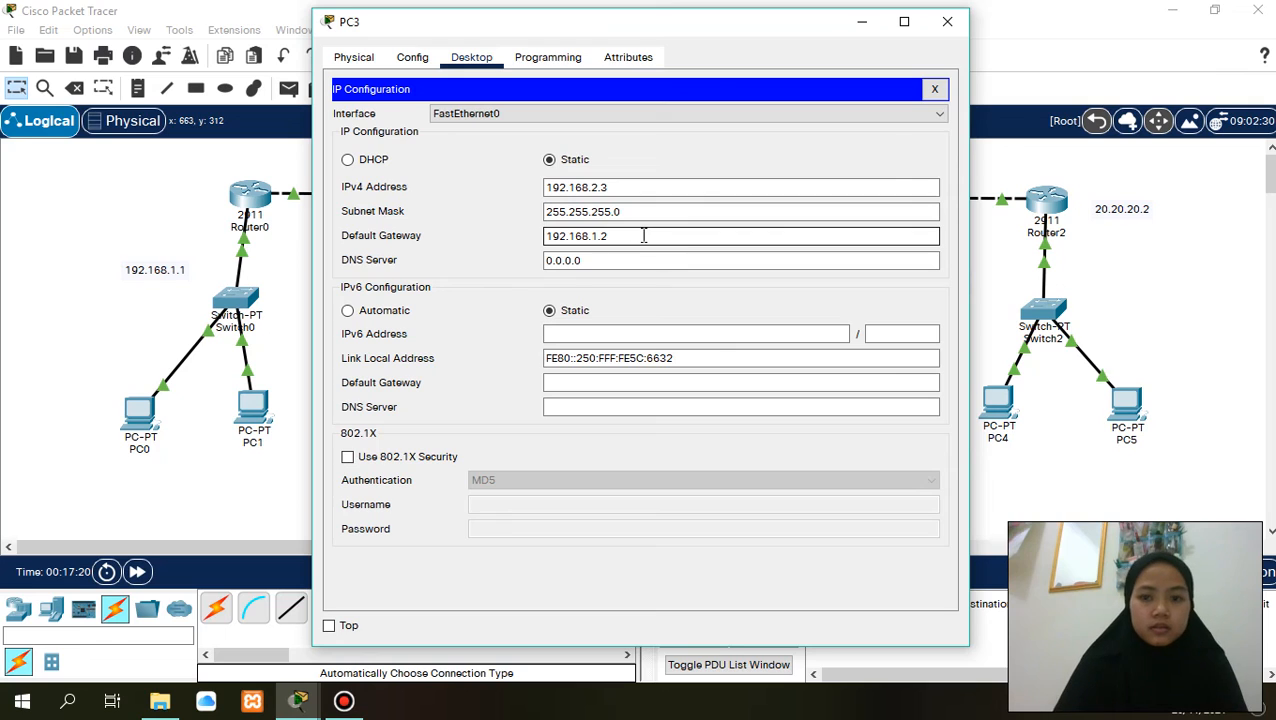
key(BackSpace)
key(BackSpace)
key(BackSpace)
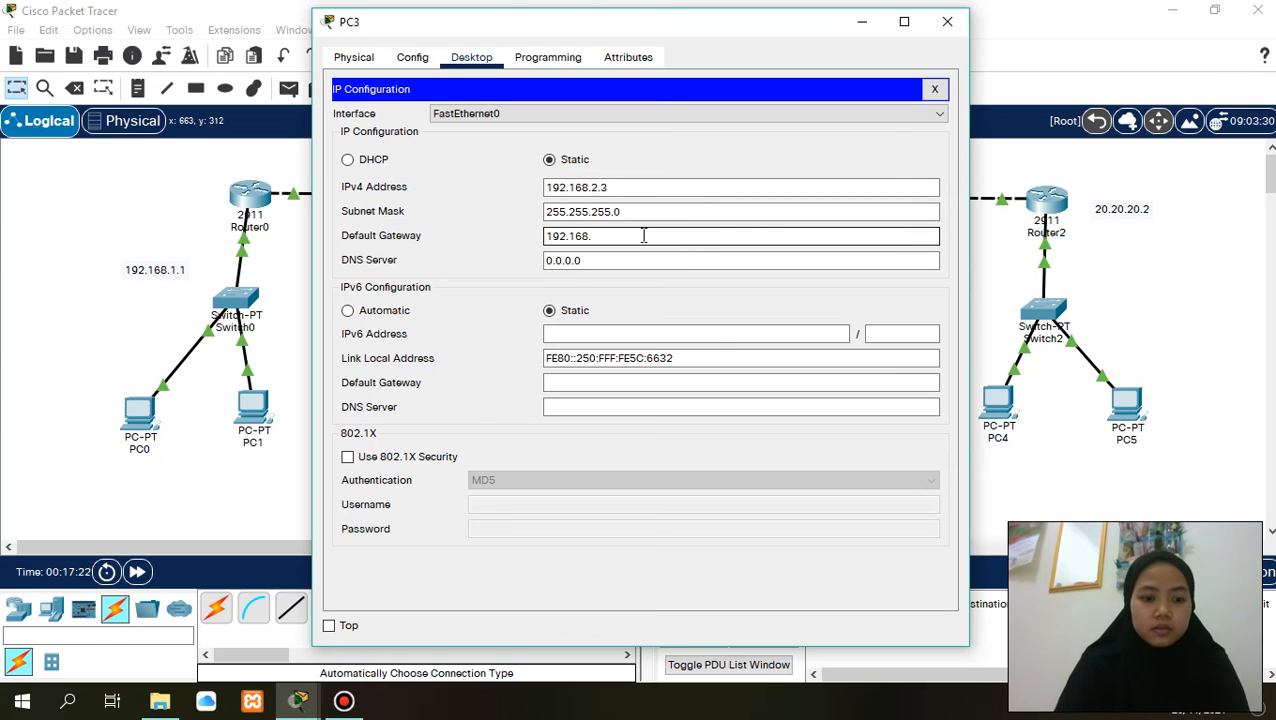
text(2.1)
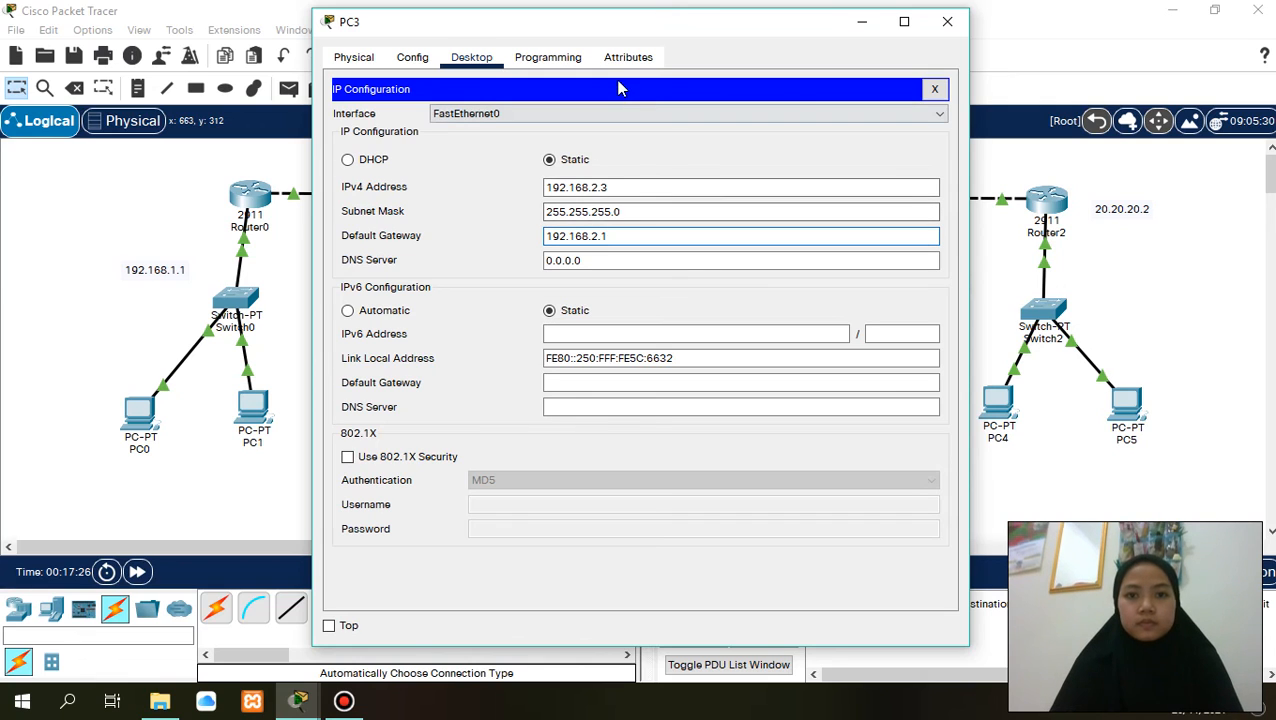
click(352, 311)
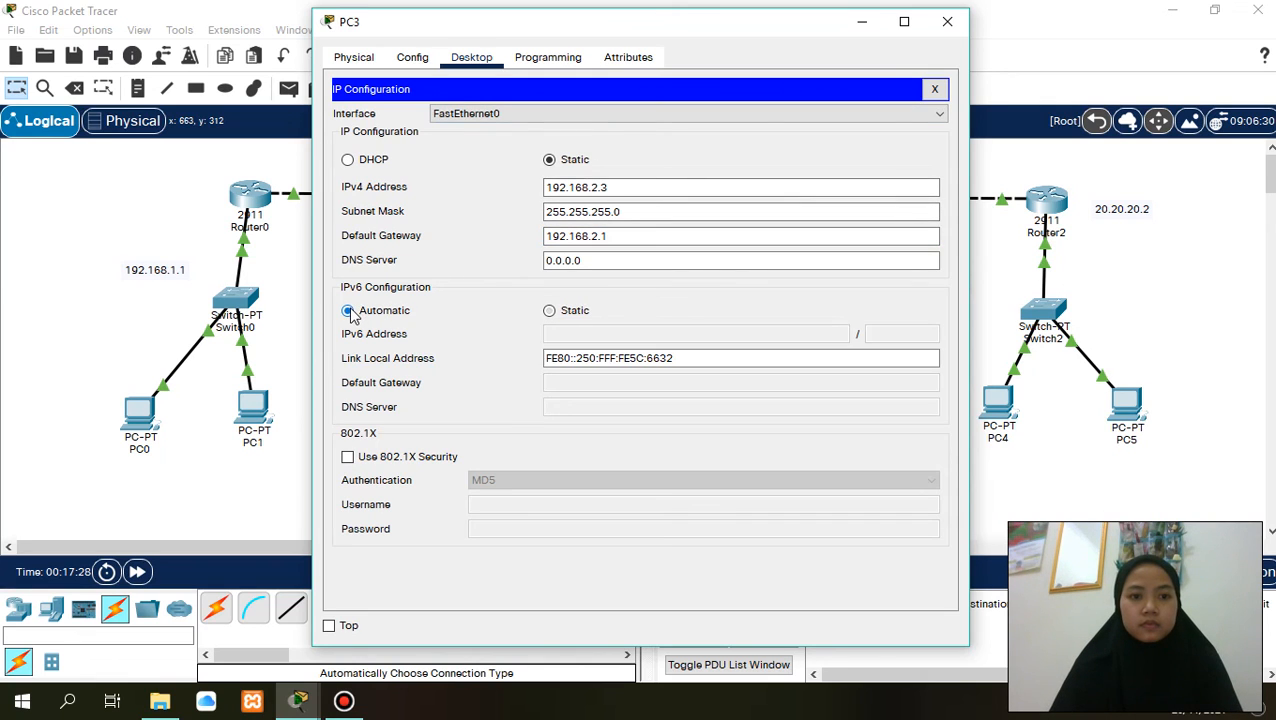
click(945, 20)
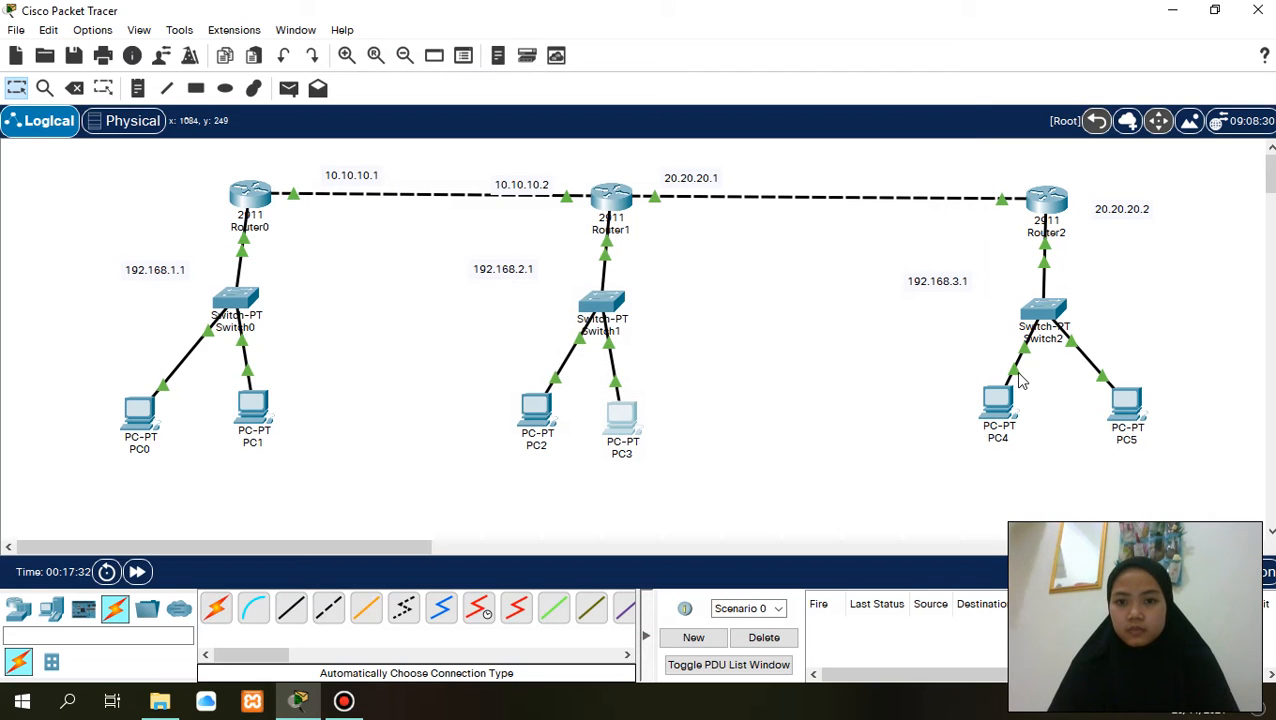
- Set PC4's static IPv4 address to 192.168.3.2 with subnet mask 255.255.255.0
click(1000, 405)
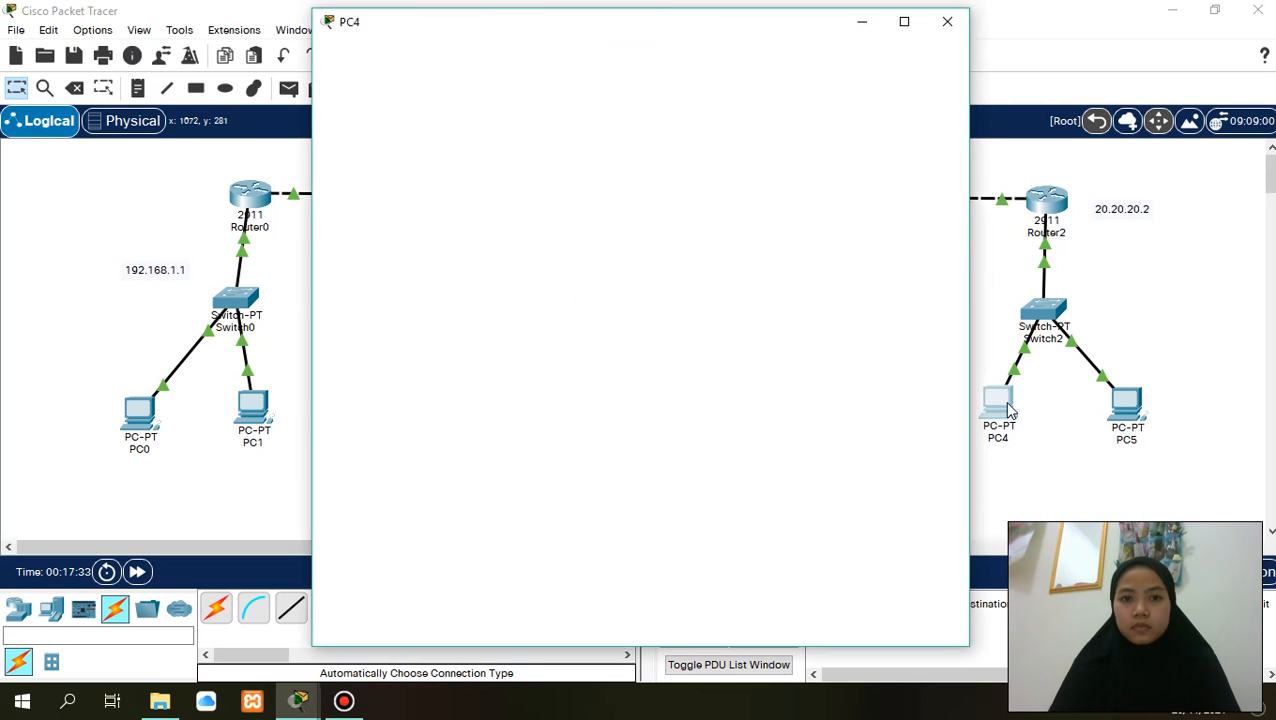
click(485, 62)
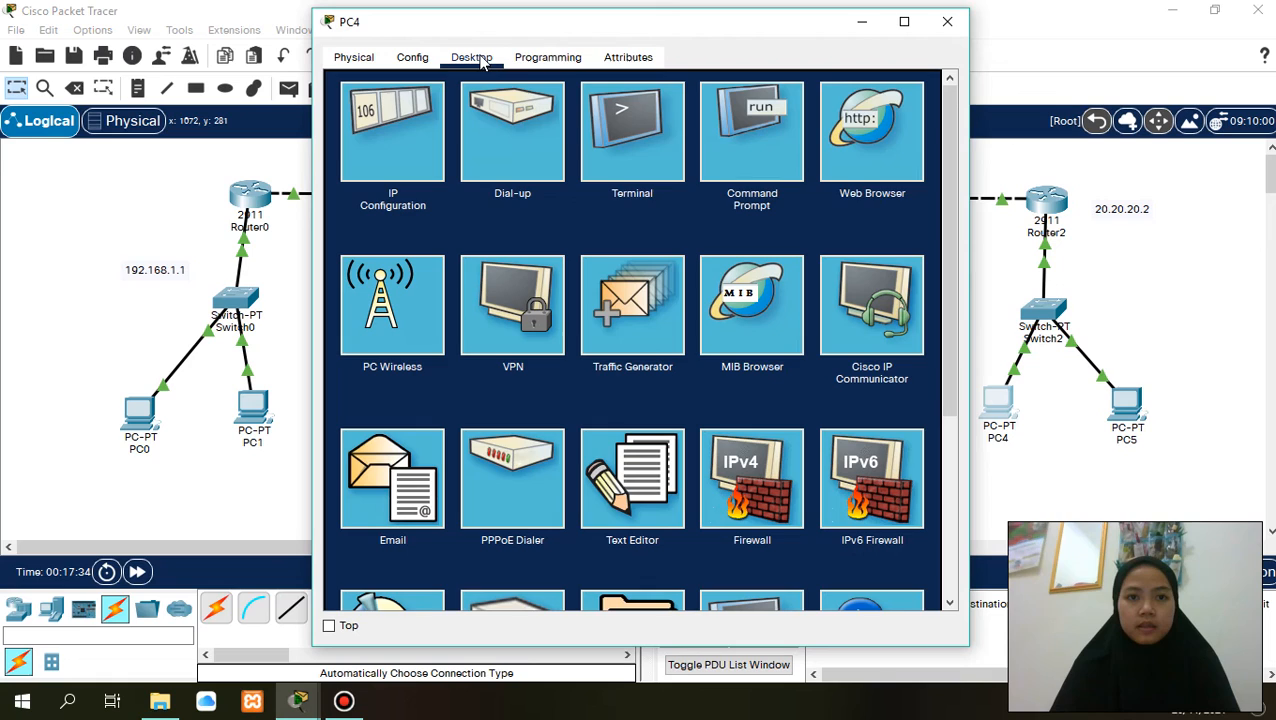
click(377, 120)
click(555, 185)
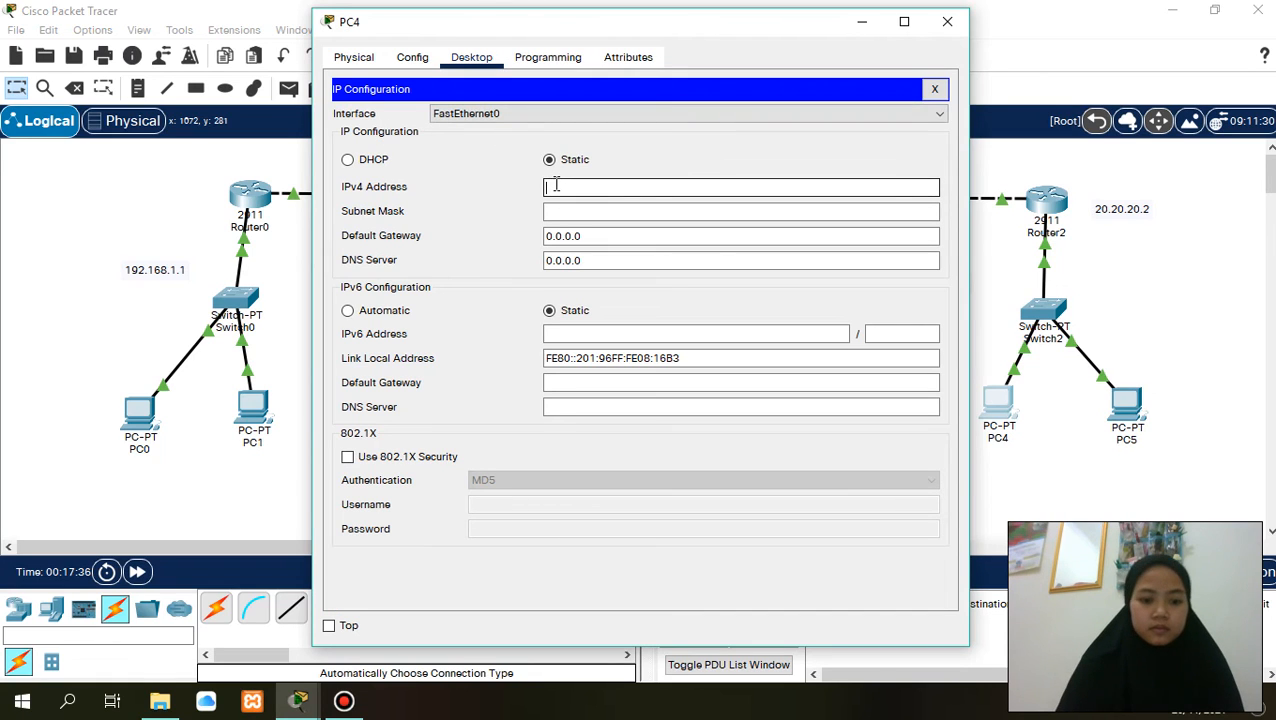
text(192.168.)
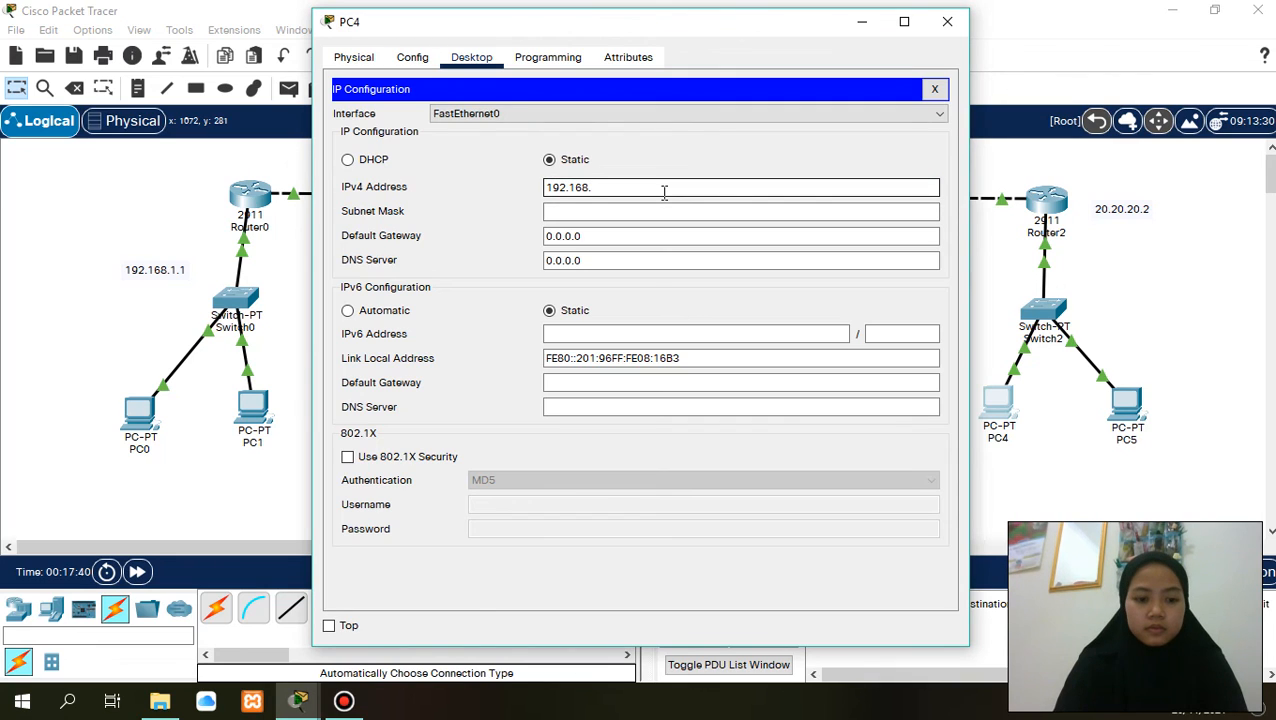
text(1.23.2)
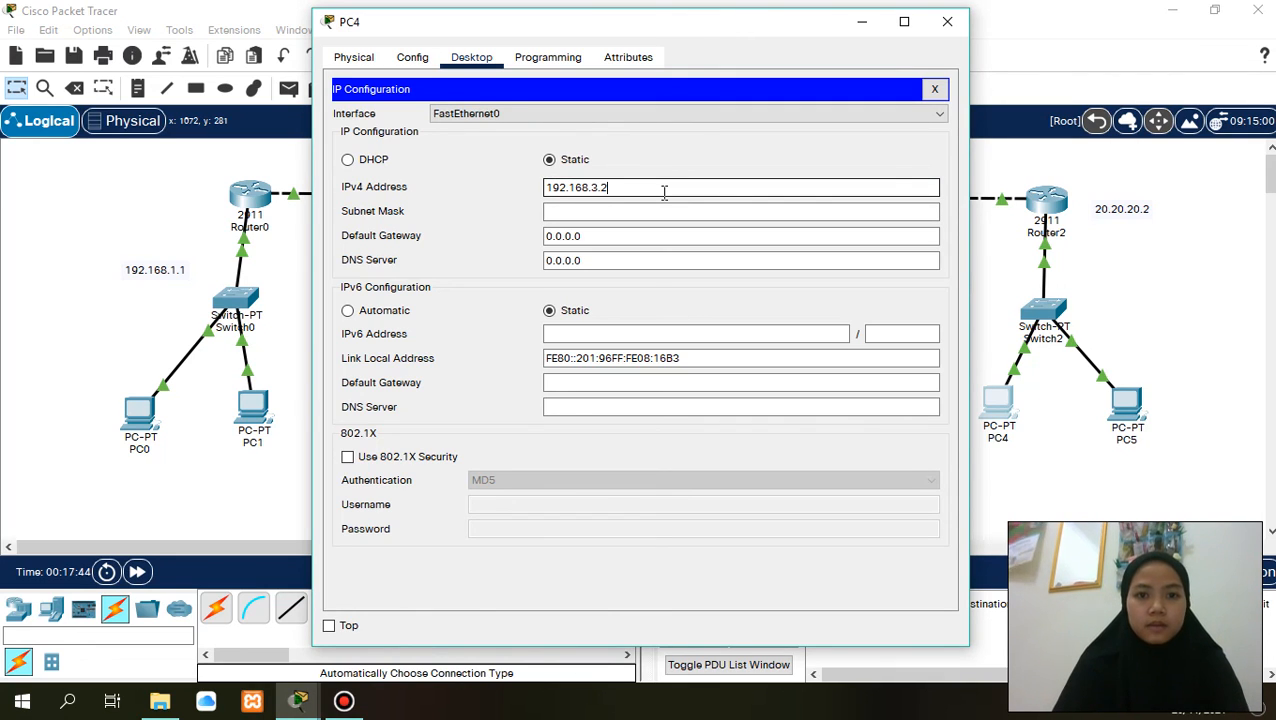
click(612, 211)
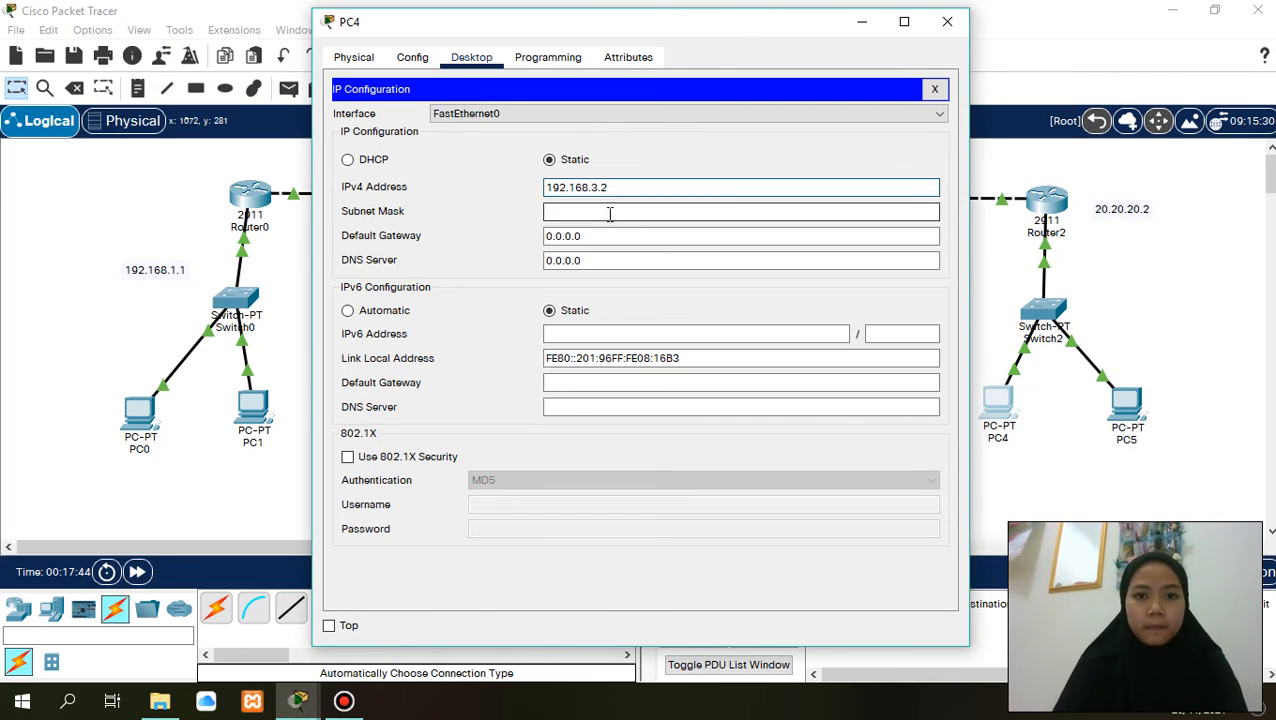
- Set PC4's default gateway to 192.168.3.1 and its IPv6 configuration to Automatic, closing the PC4 window
click(610, 235)
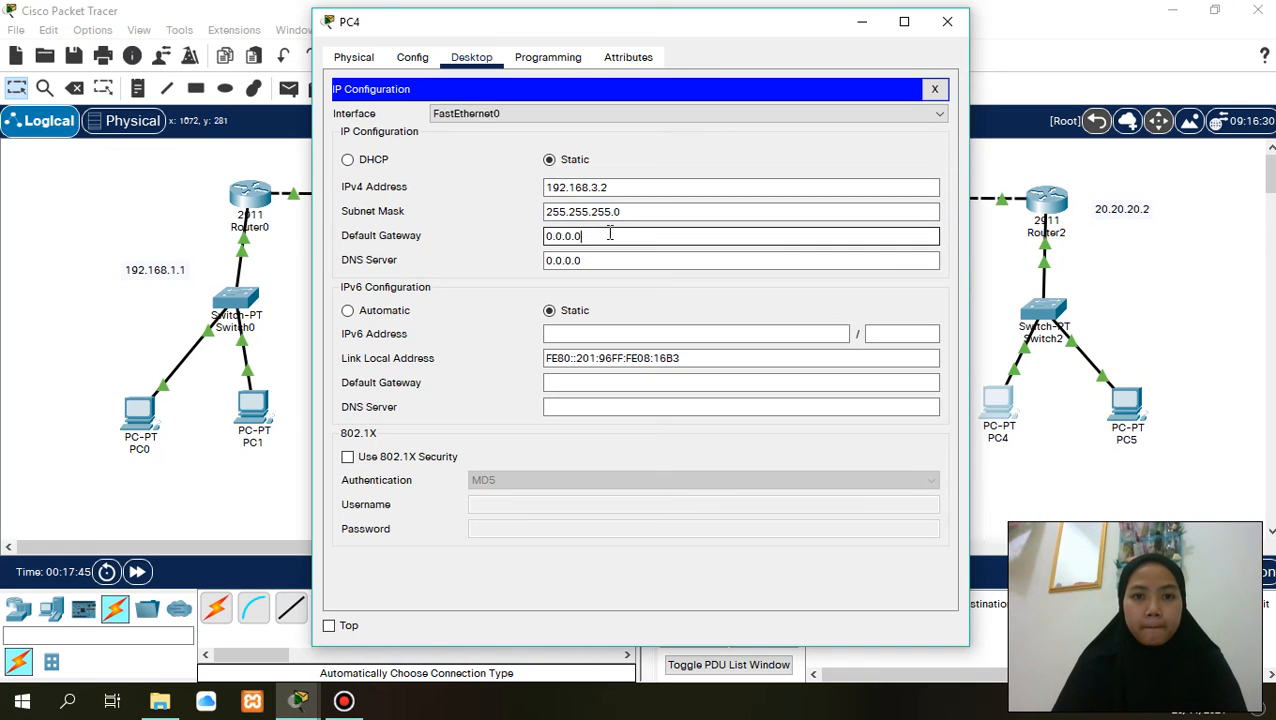
key(BackSpace)
key(BackSpace)
key(BackSpace)
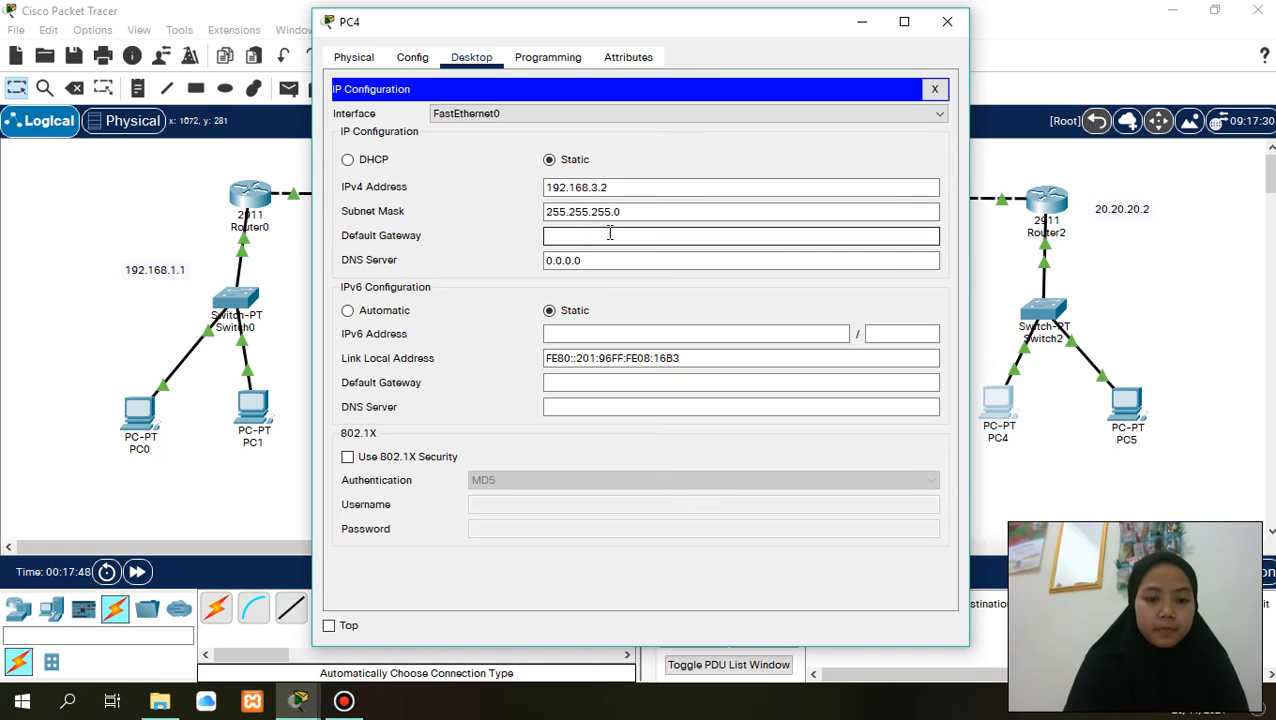
text(192.168.1.2)
click(651, 255)
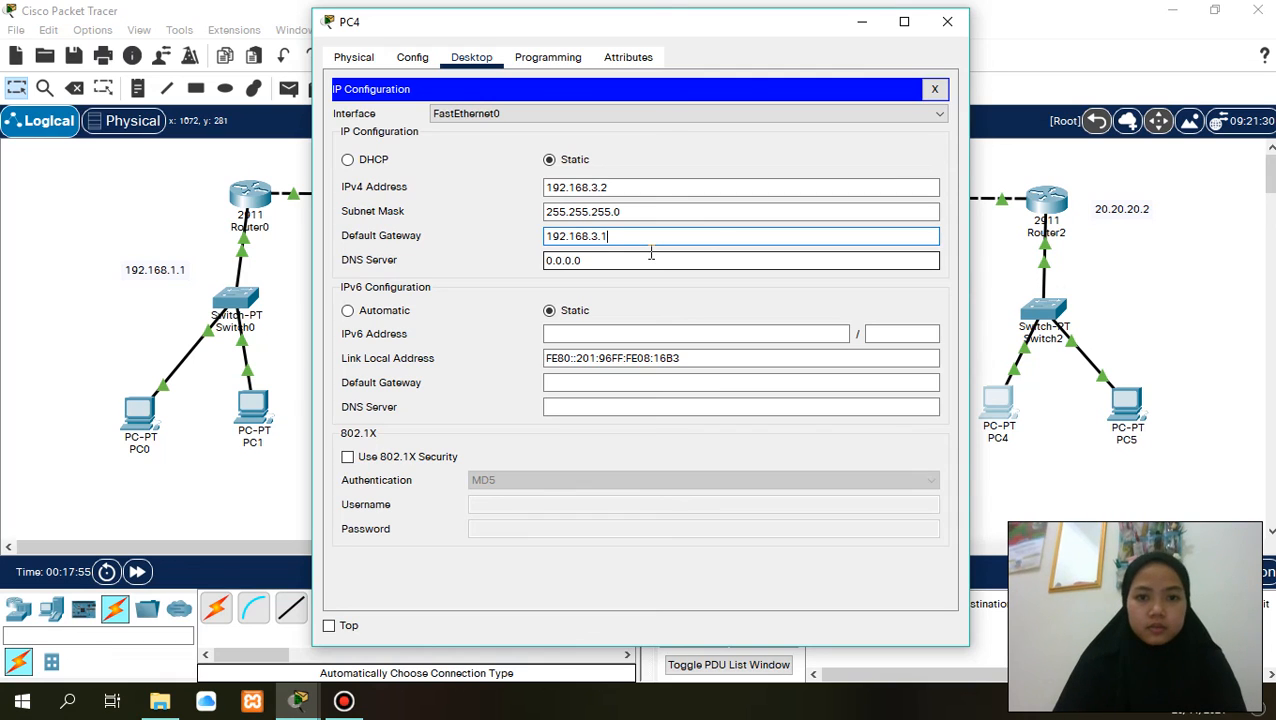
click(348, 311)
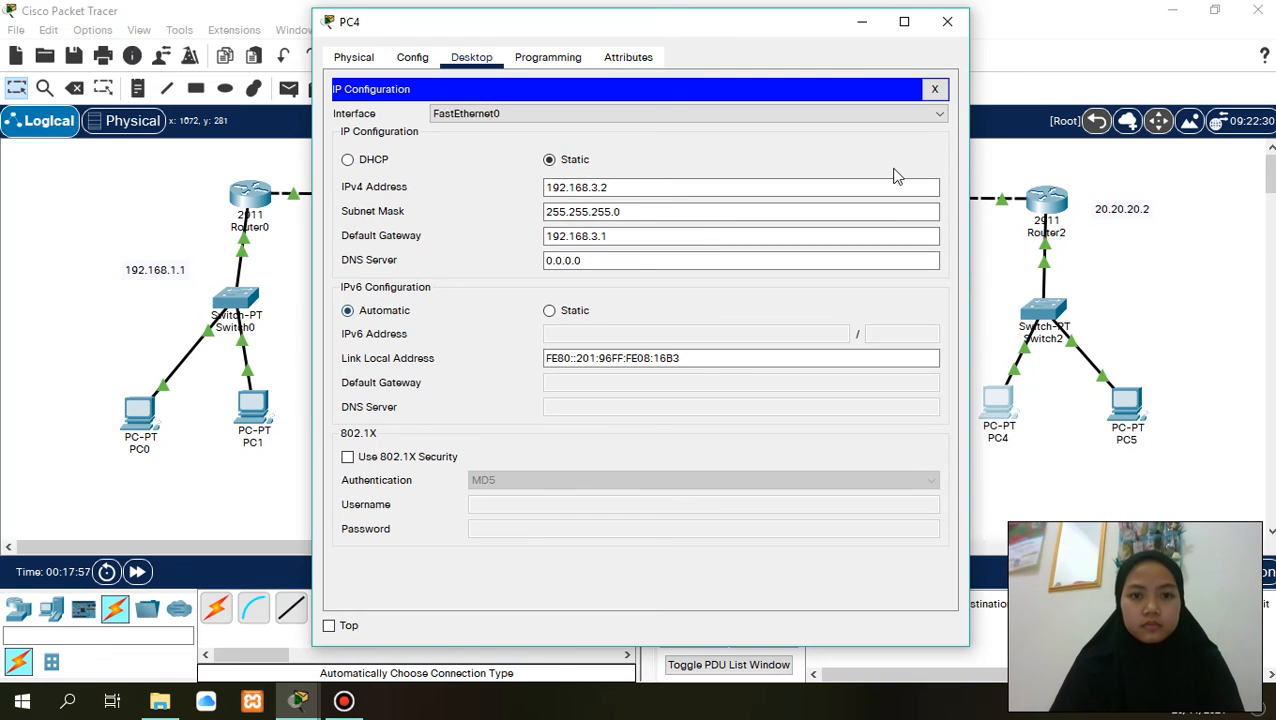
click(949, 25)
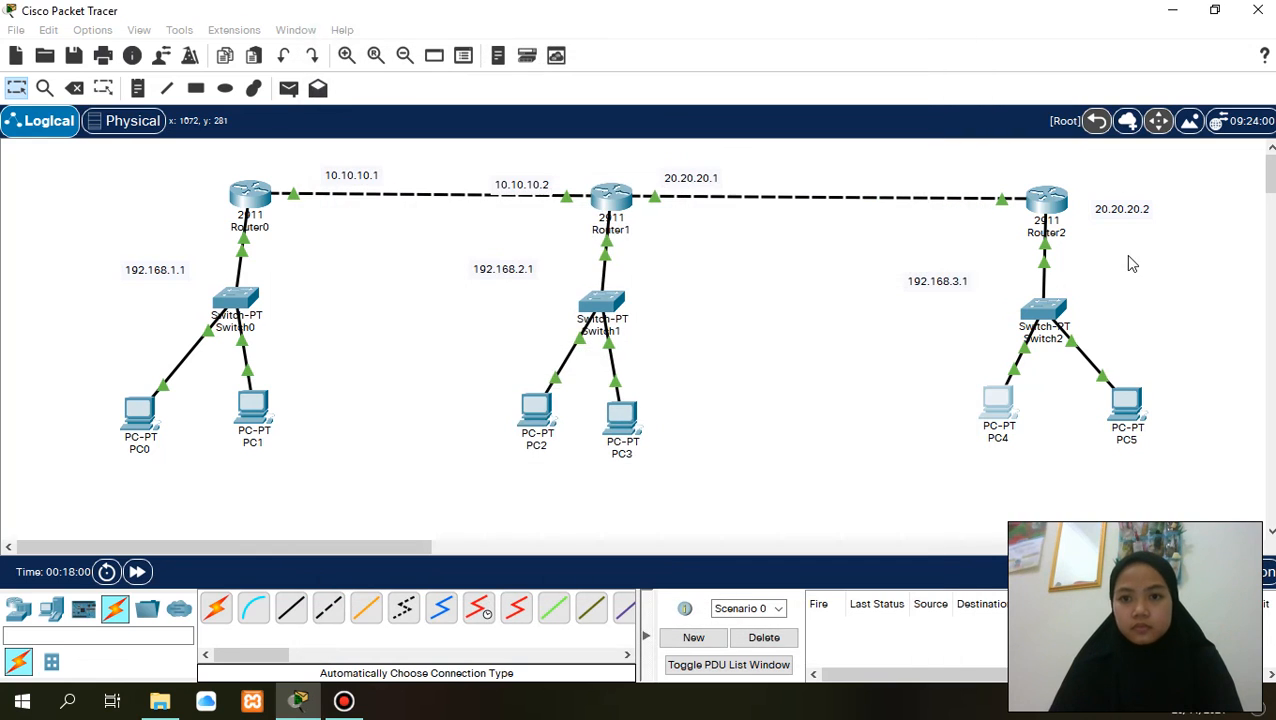
- Set PC5's static IPv4 address to 192.168.3.3 in its IP configuration
click(1122, 425)
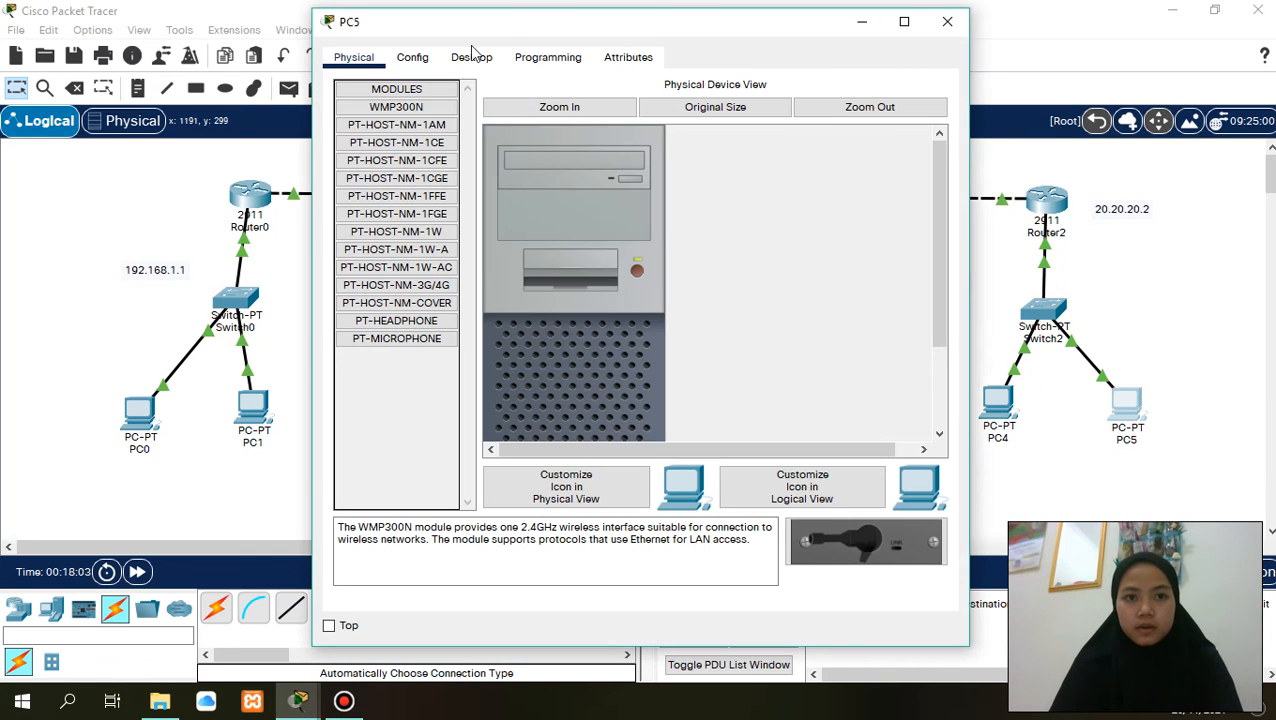
click(467, 58)
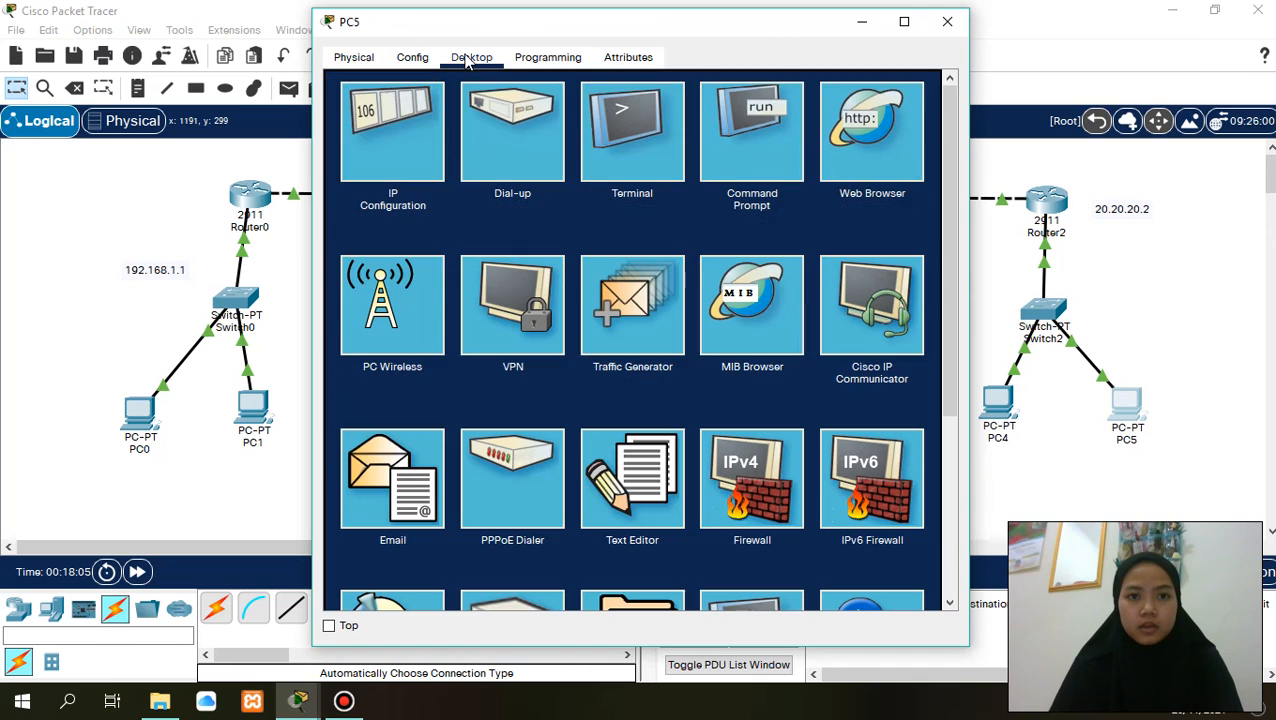
click(422, 110)
click(586, 186)
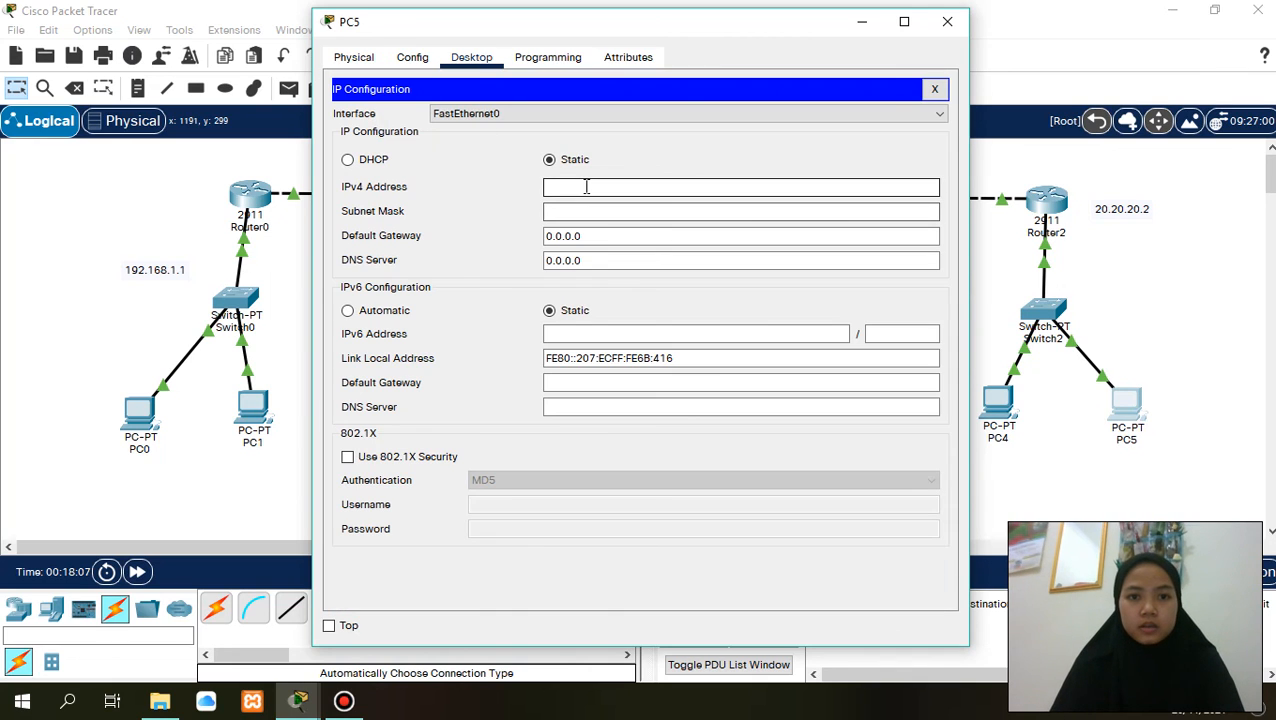
text(192.168.1.2)
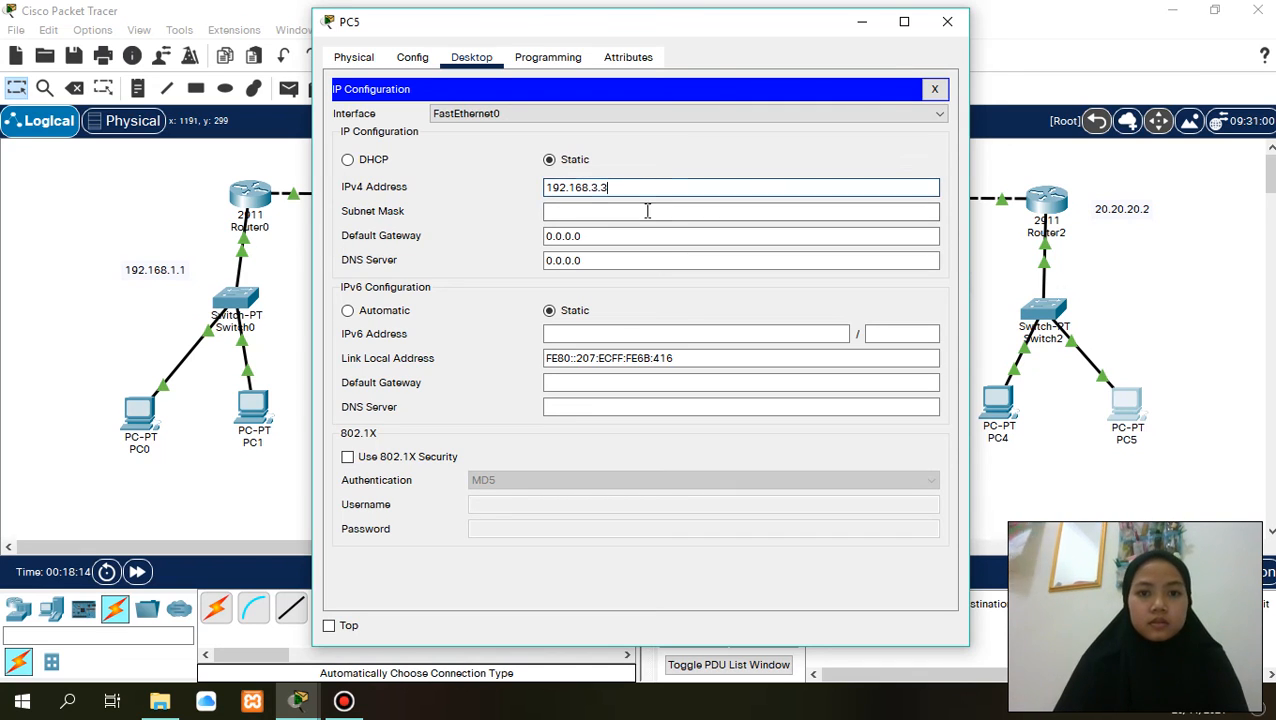
- Set PC5's subnet mask to 255.255.255.0, default gateway to 192.168.3.1 and IPv6 configuration to Automatic, closing the PC5 window
click(647, 211)
click(647, 236)
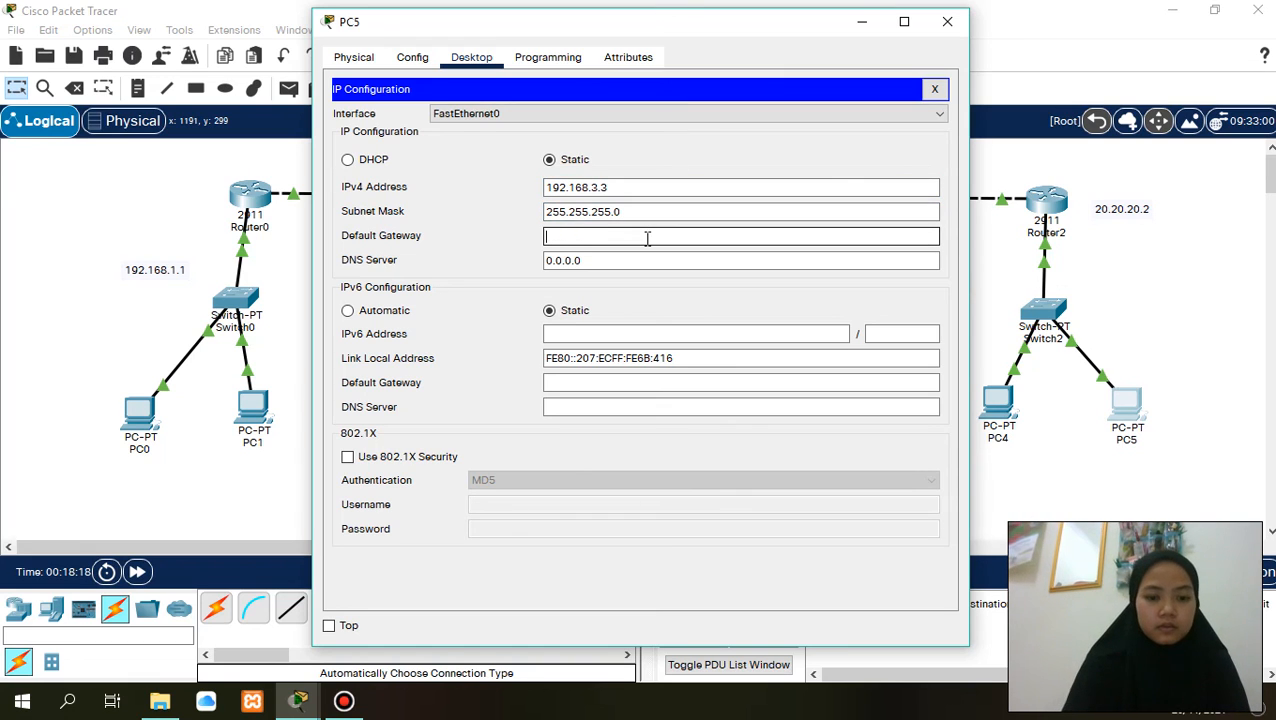
text(192.168.1.2)
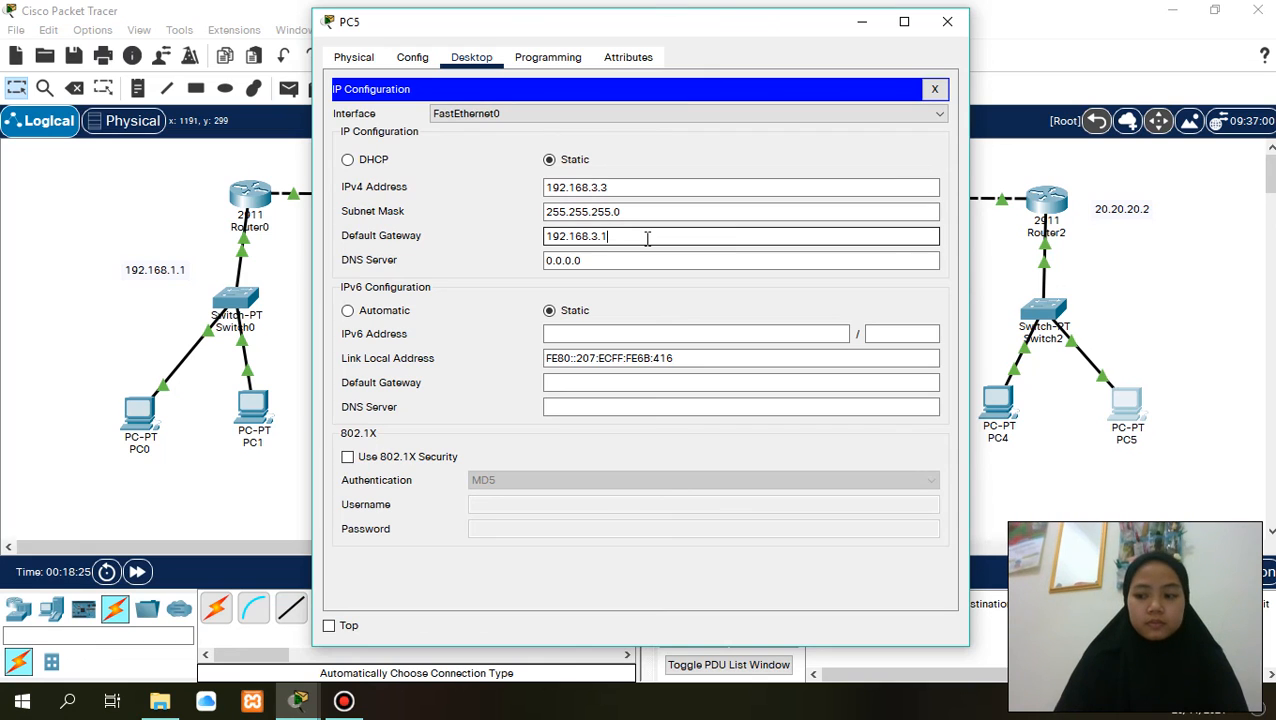
click(349, 312)
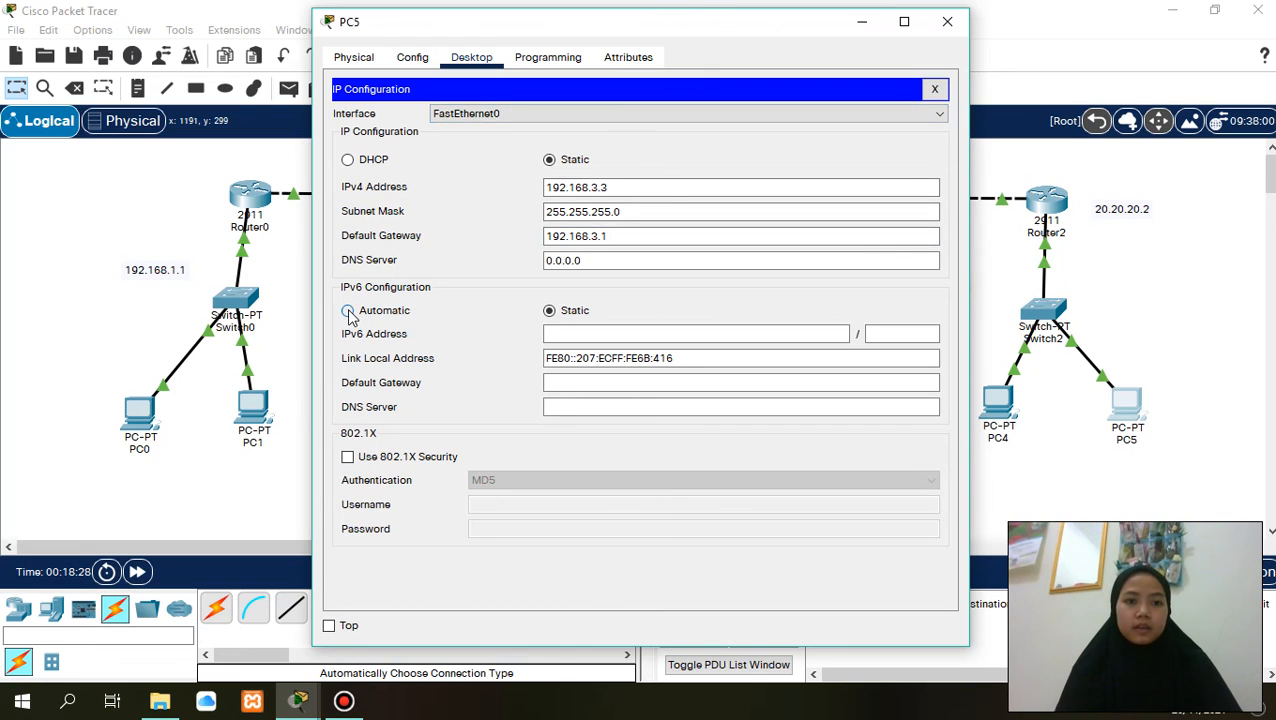
click(948, 21)
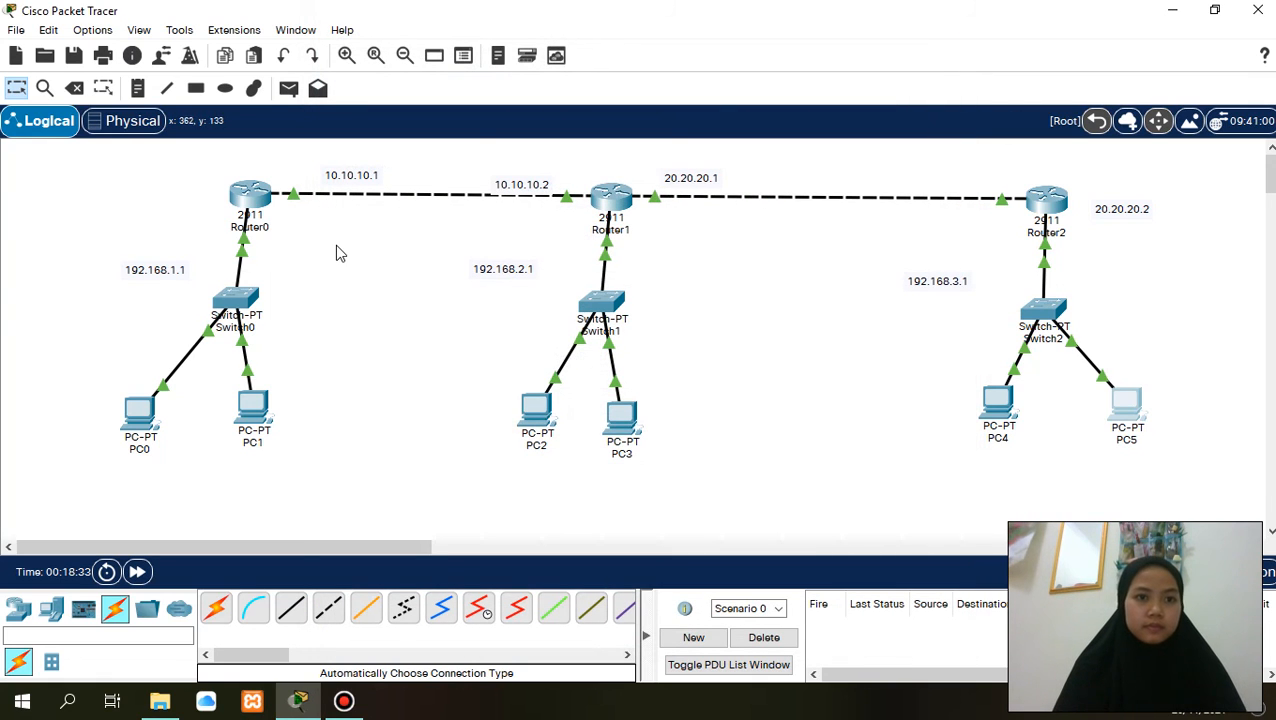
- Test connectivity between PC0 and PC1 with a simple PDU in each direction, clearing the test scenario when done
click(288, 88)
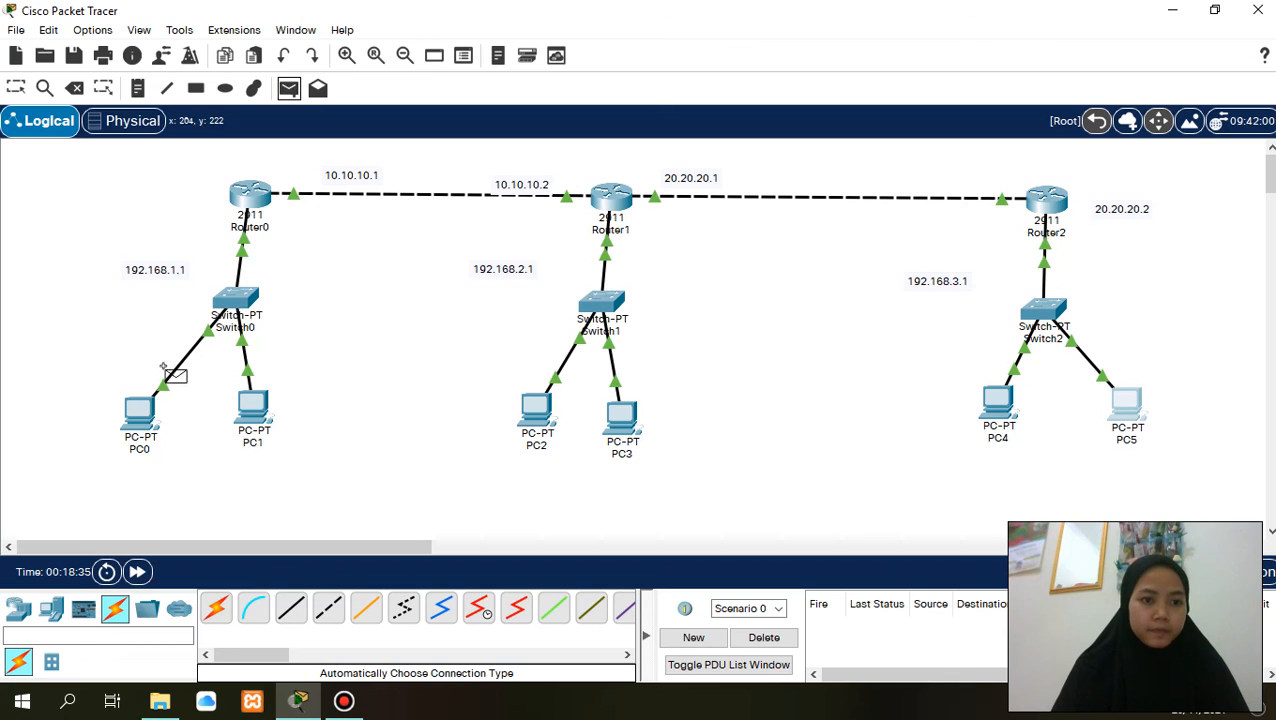
click(145, 405)
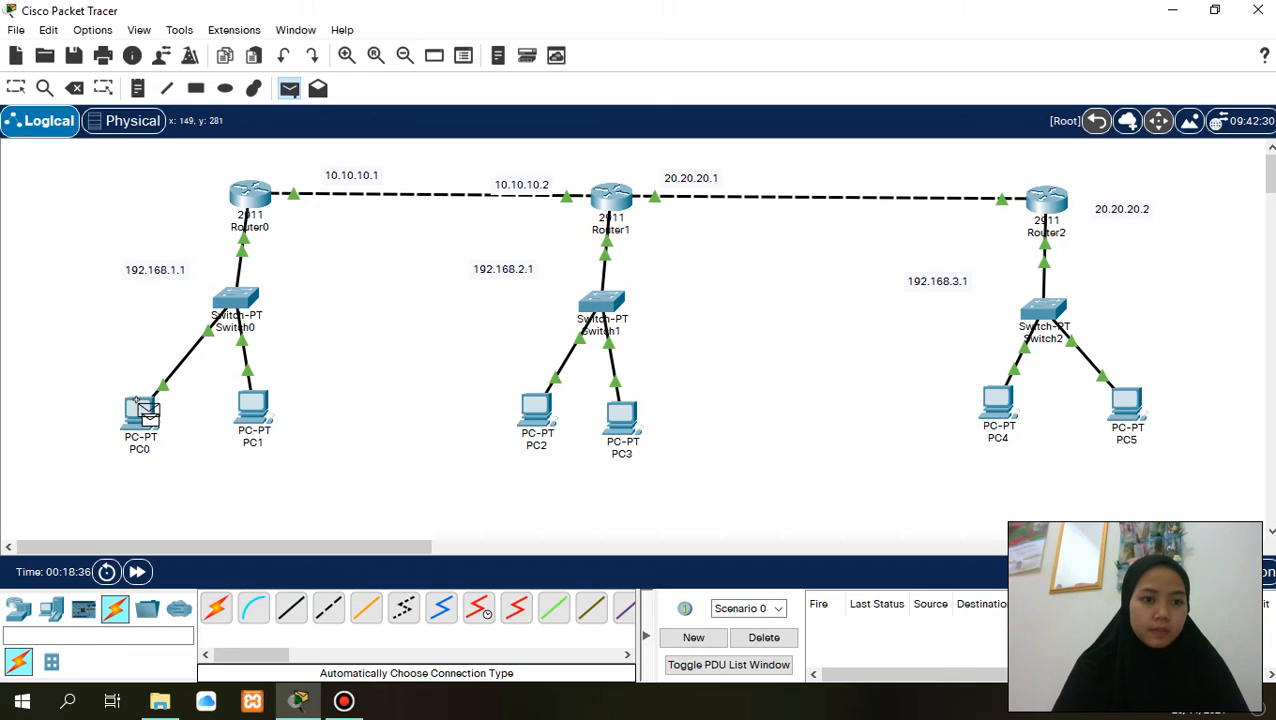
click(245, 403)
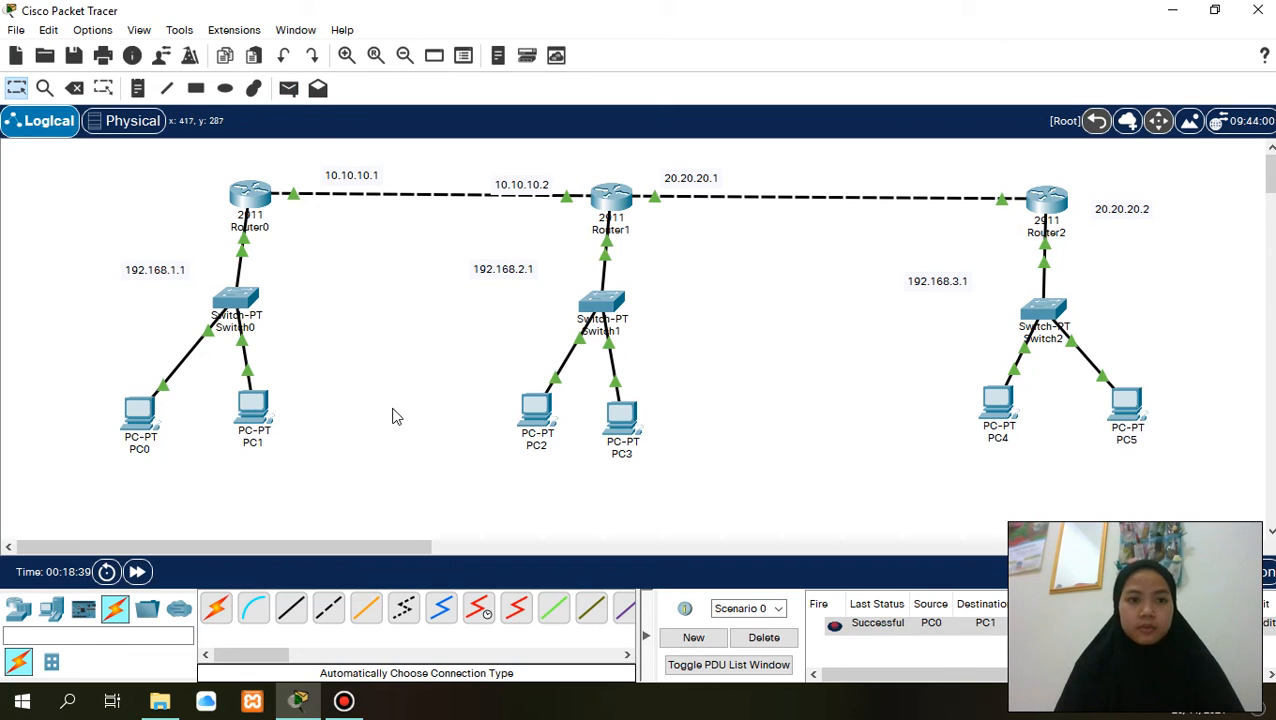
click(289, 88)
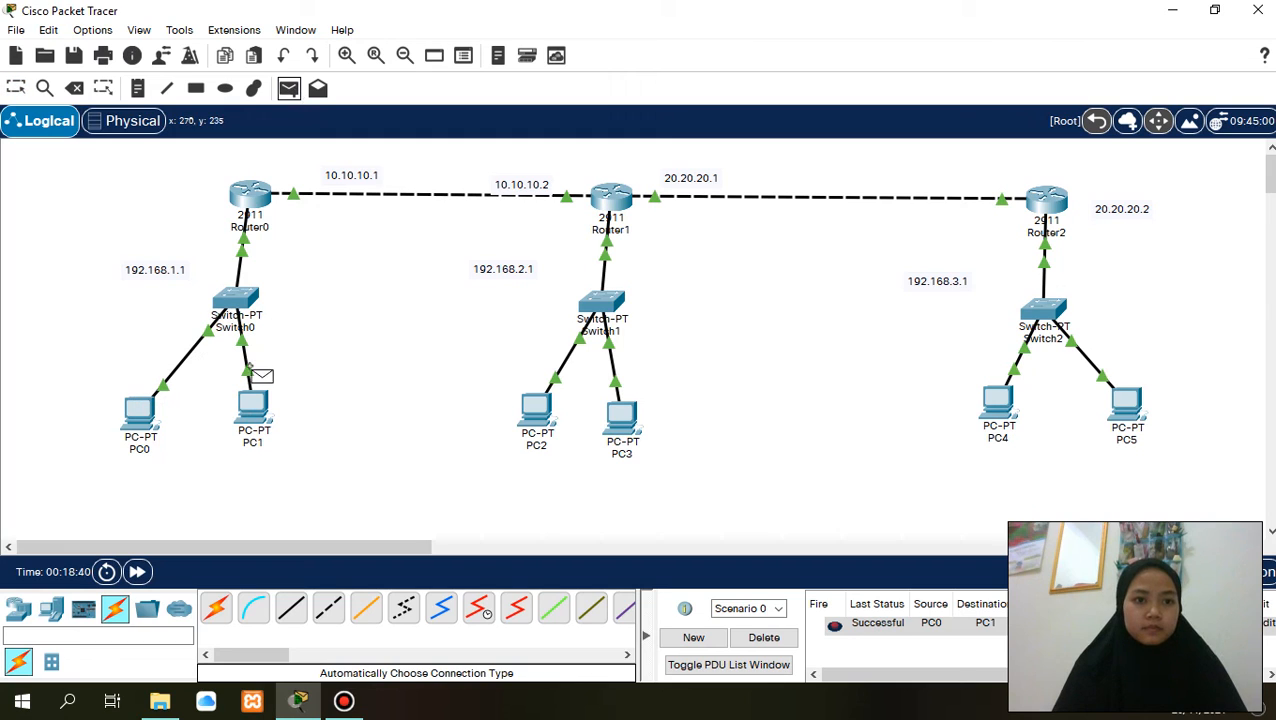
click(256, 403)
click(130, 414)
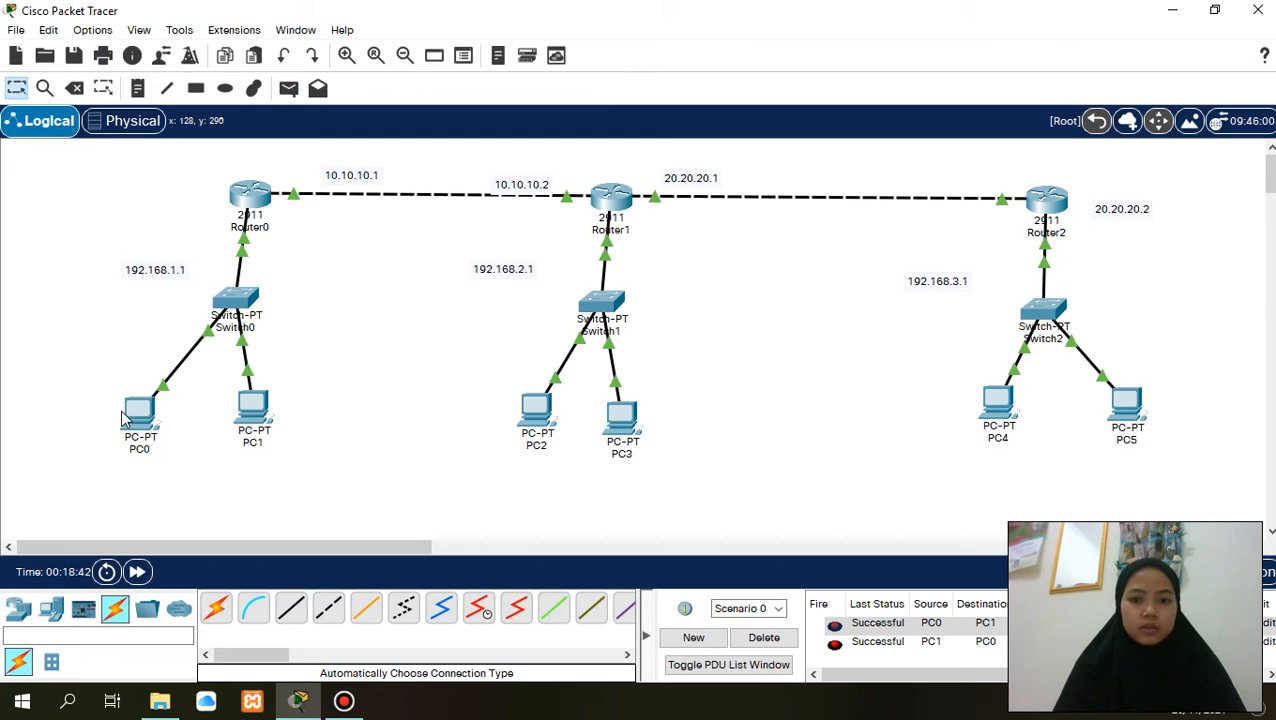
click(762, 645)
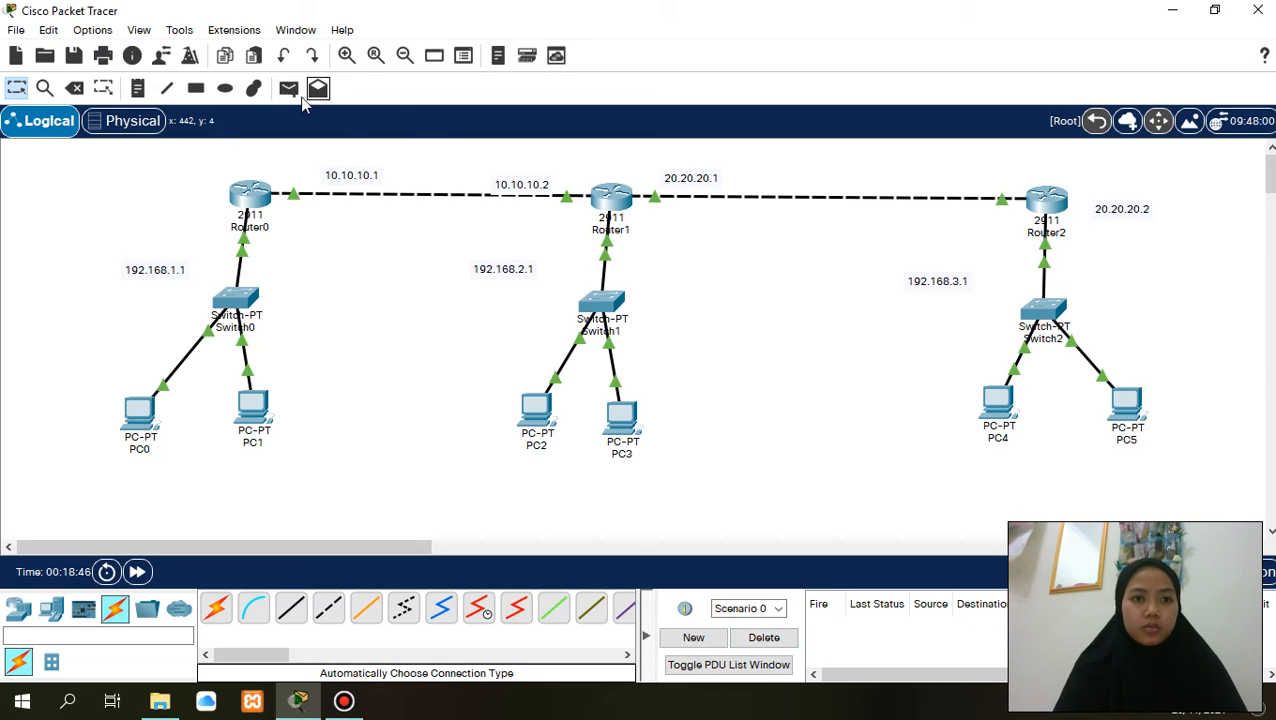
- Test connectivity between PC2 and PC3 with a simple PDU in each direction, clearing the test scenario when done
click(288, 88)
click(532, 404)
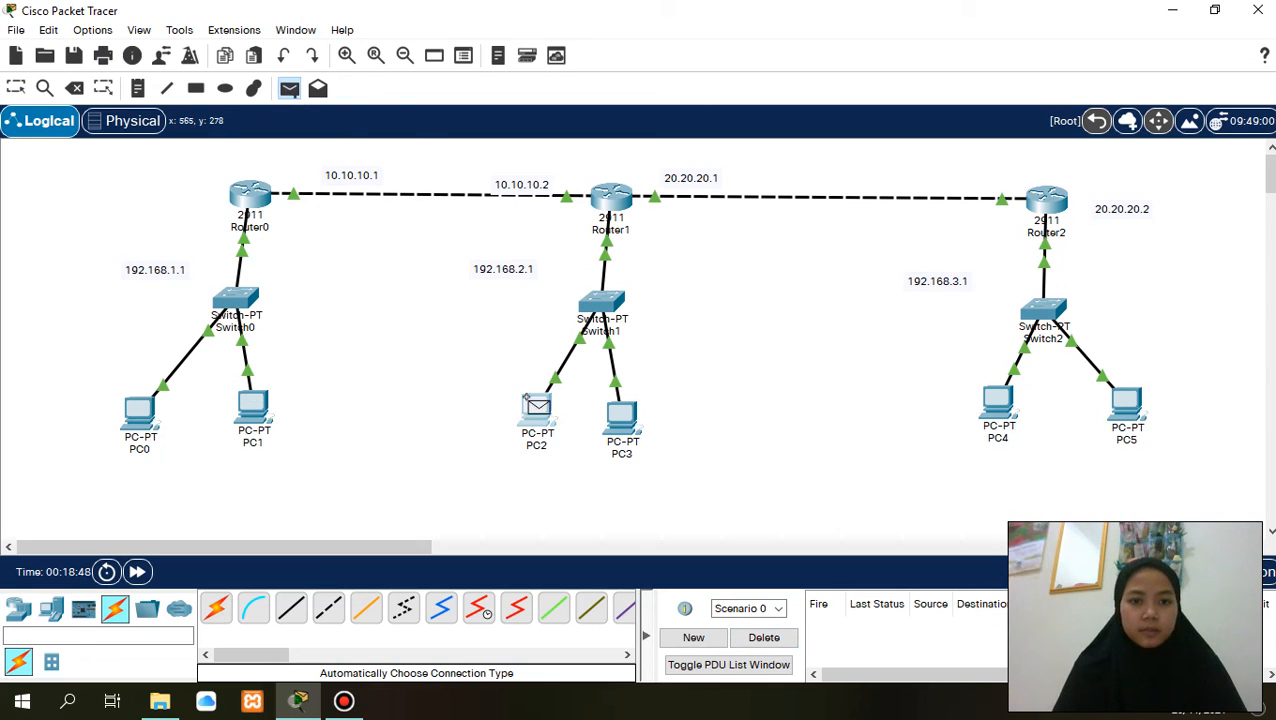
click(630, 425)
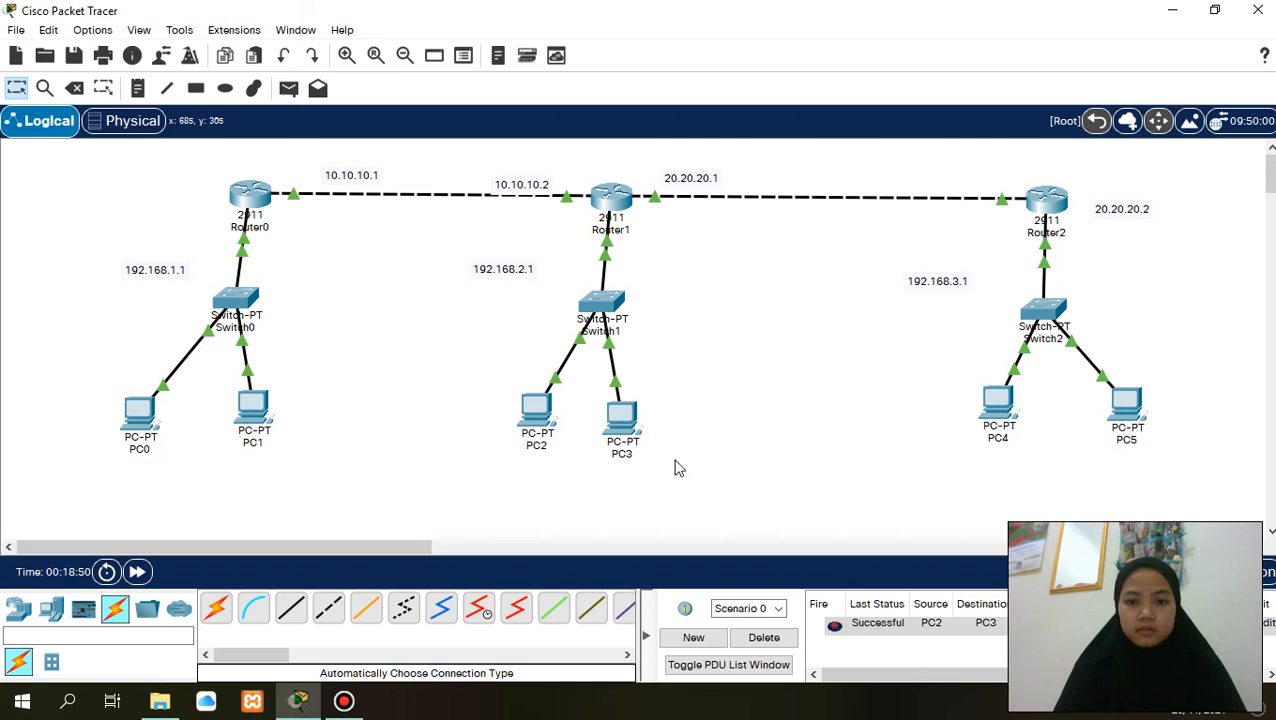
click(288, 88)
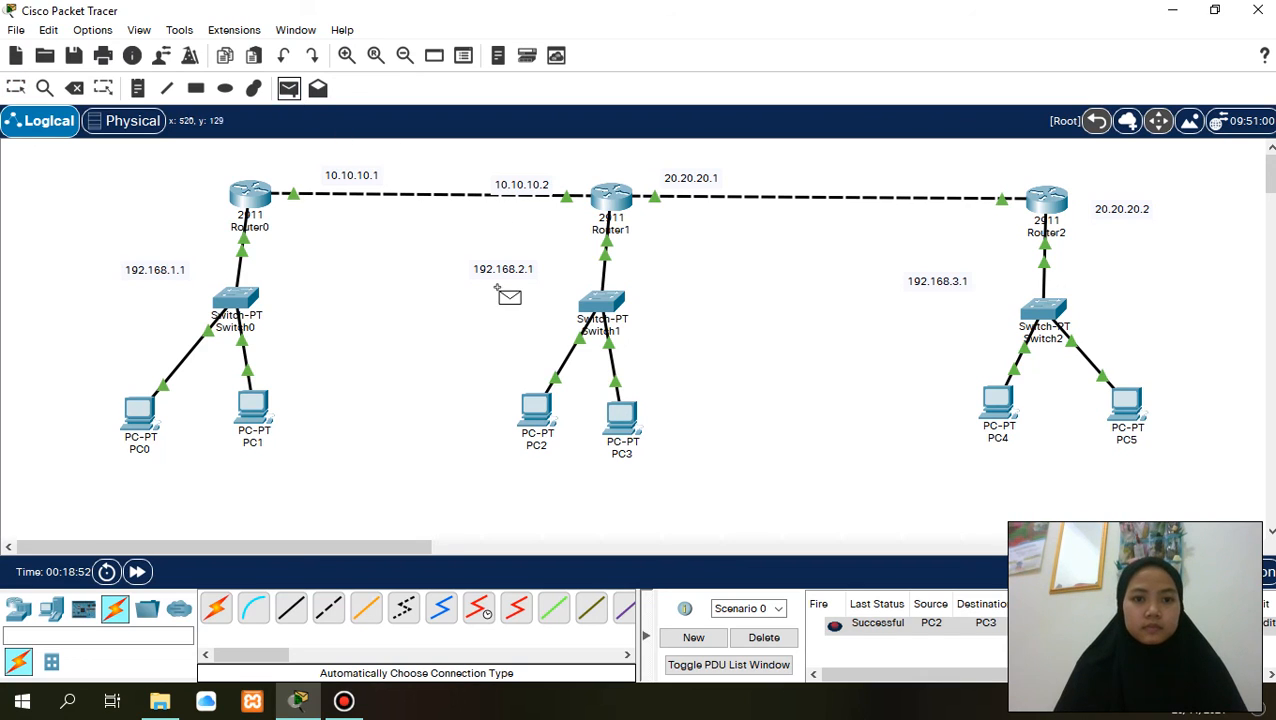
click(606, 417)
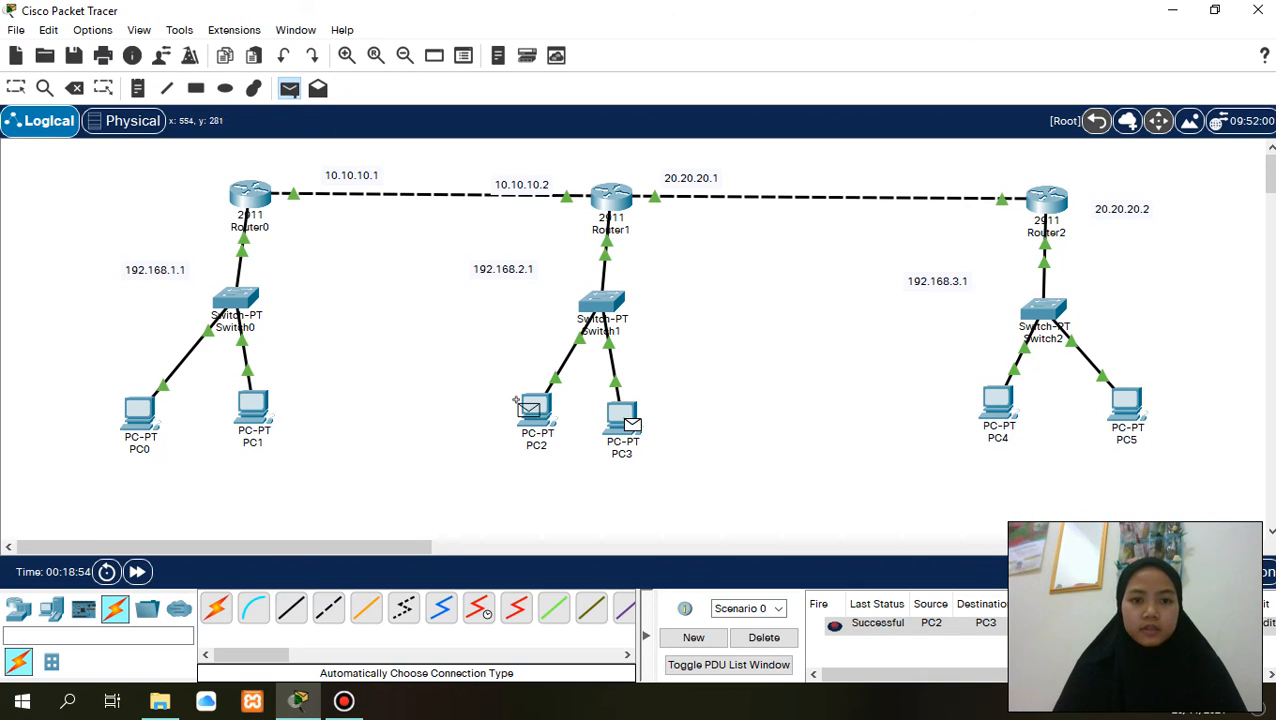
click(524, 408)
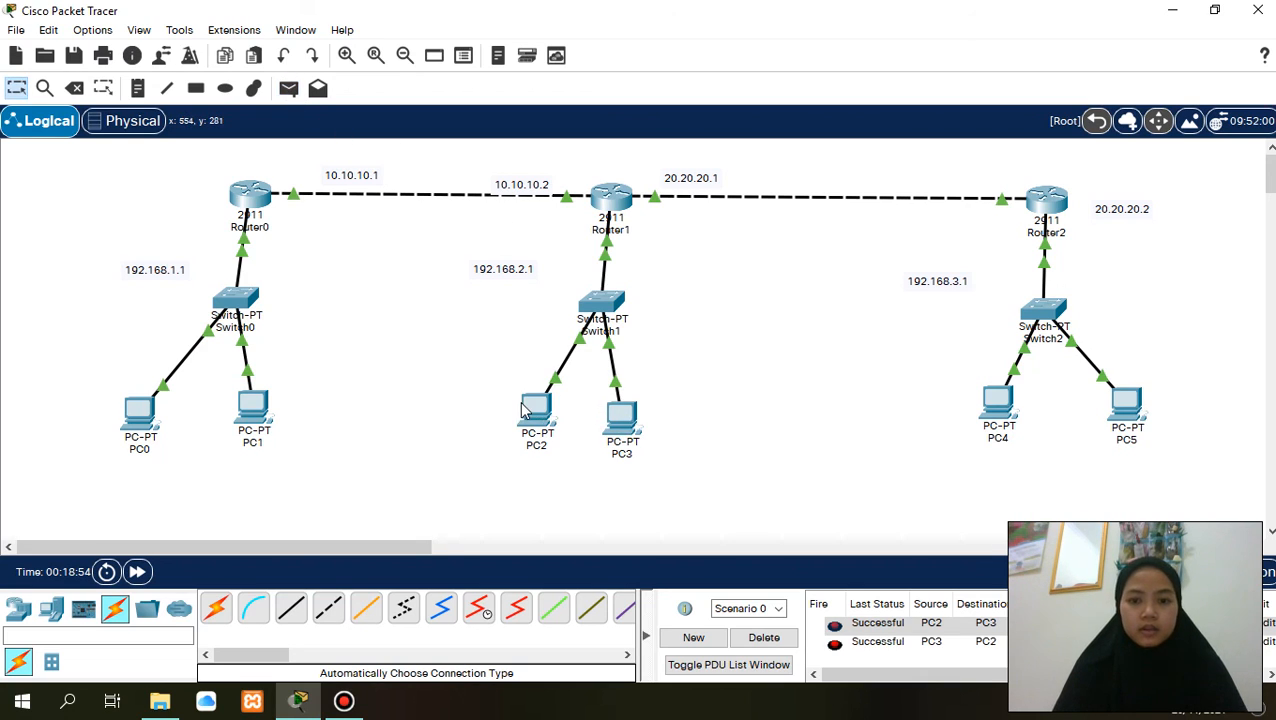
click(764, 637)
- Send a simple PDU from PC4 to PC5 and another from PC5 back to PC4
click(288, 88)
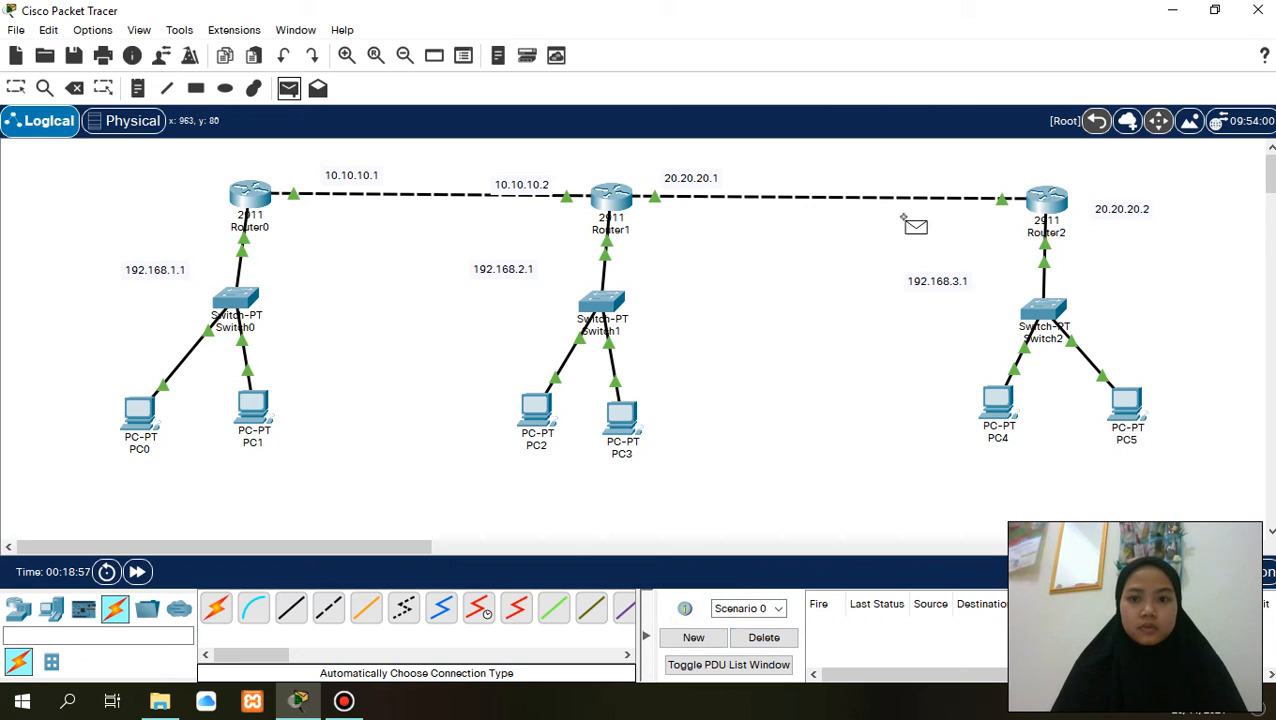
click(999, 401)
click(1127, 402)
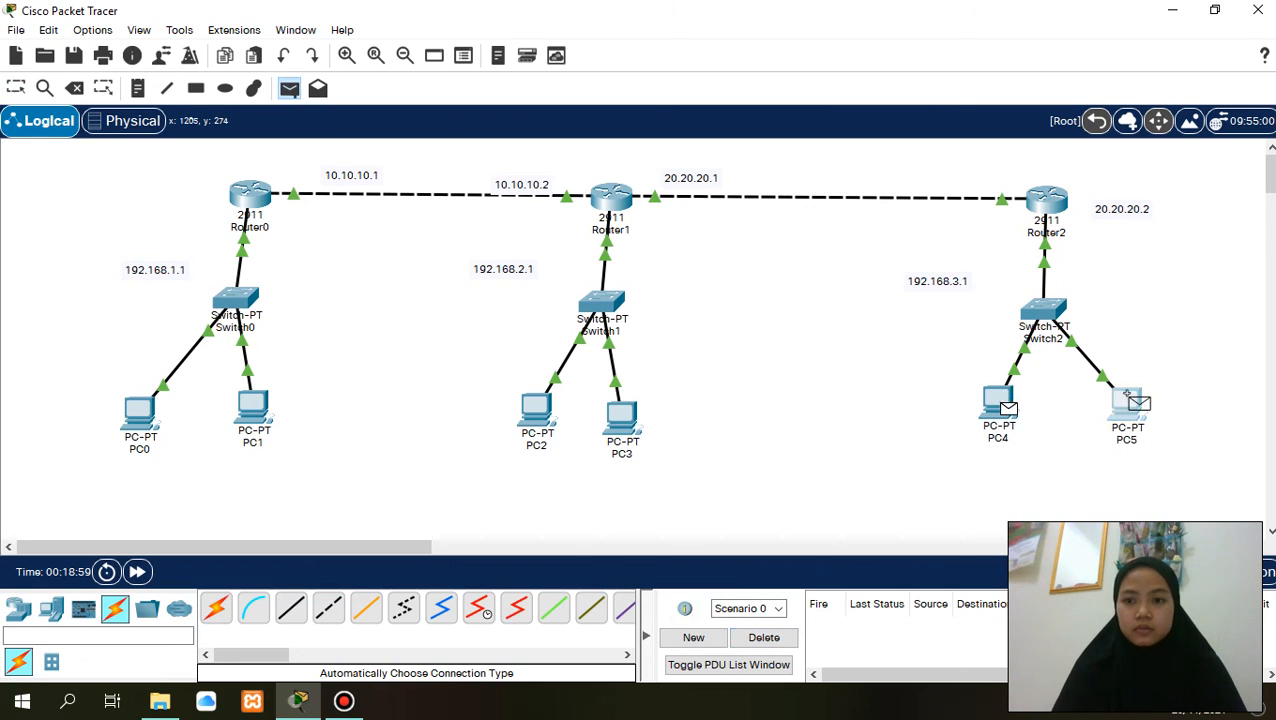
click(288, 88)
click(1127, 402)
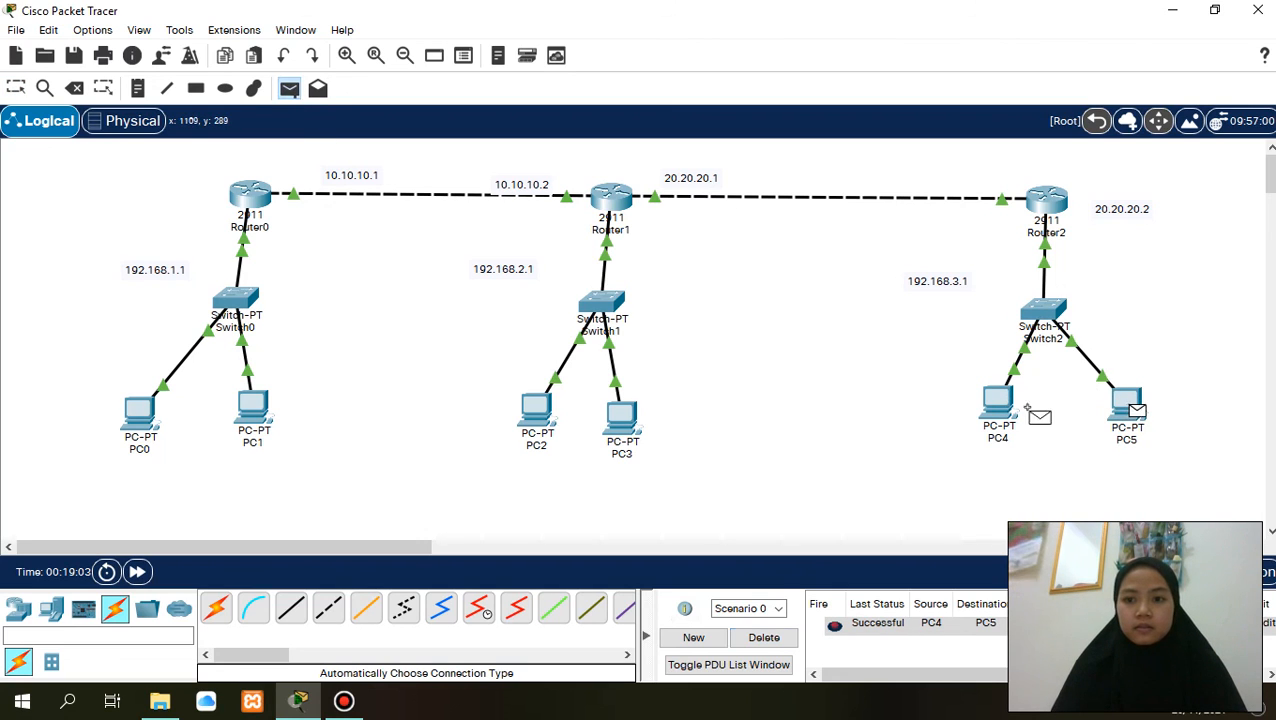
click(997, 402)
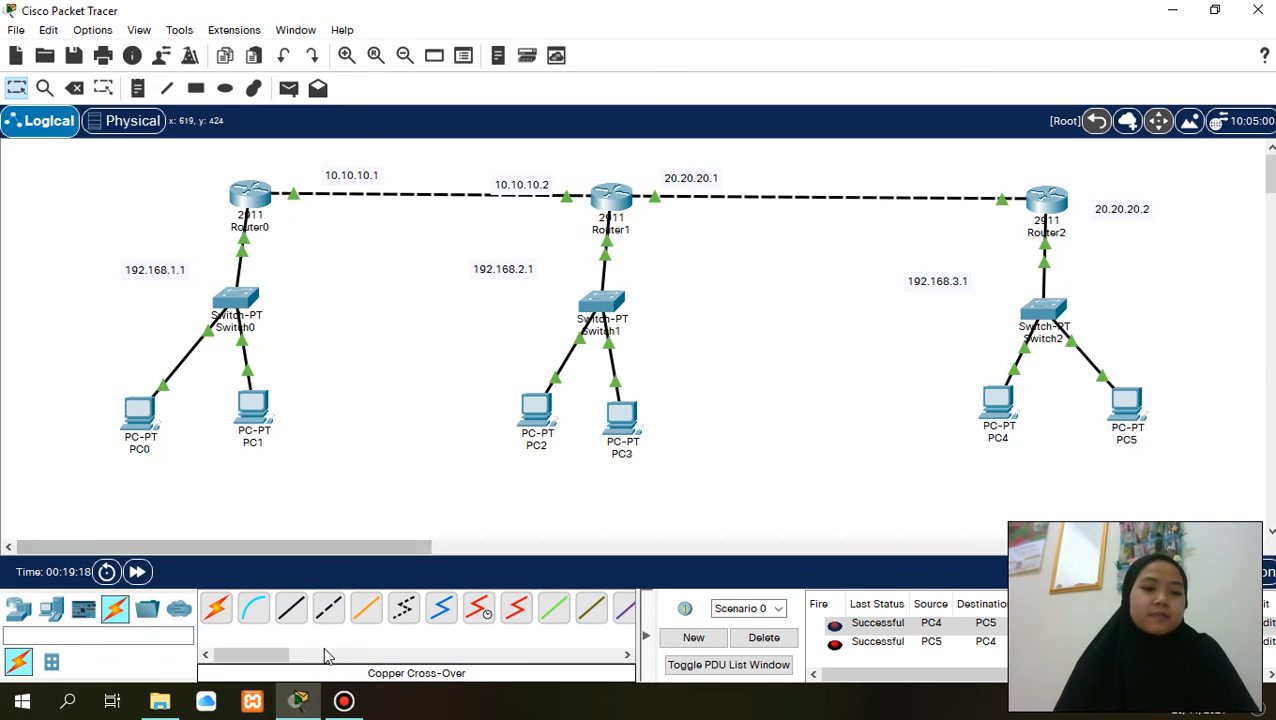
click(348, 702)
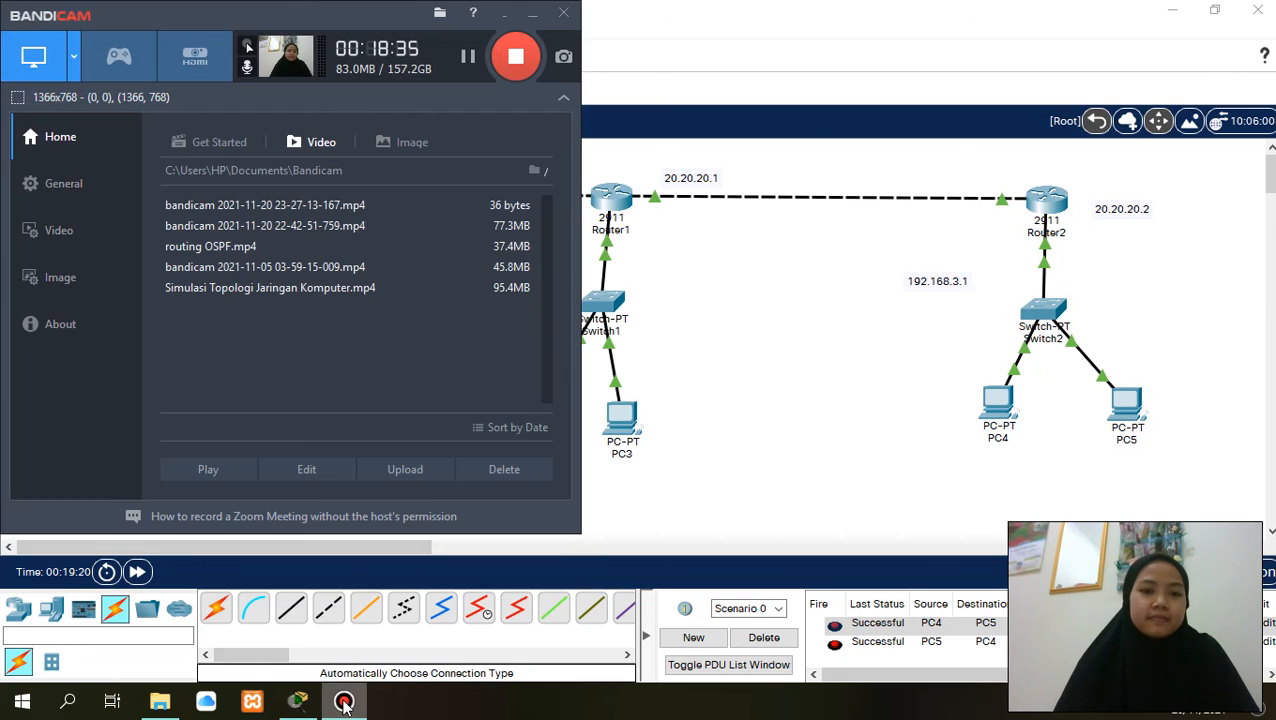